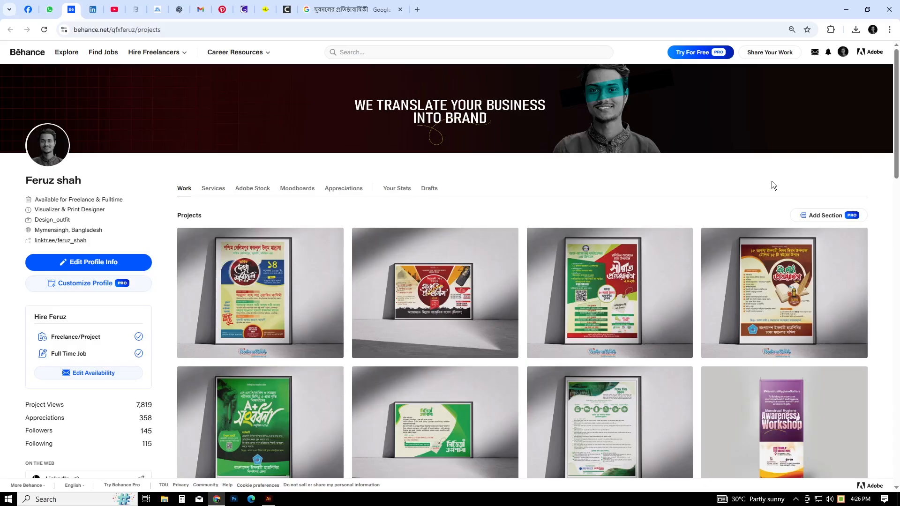
Switch to WhatsApp and open the brown admission banner picture sent in the client's chat.
{"action": "left_click", "coordinate": [29, 10]}
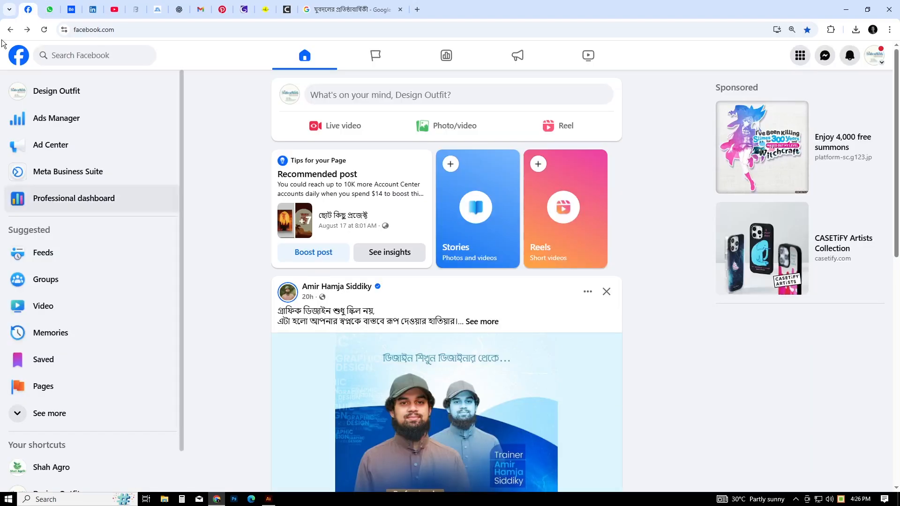
{"action": "left_click", "coordinate": [49, 6]}
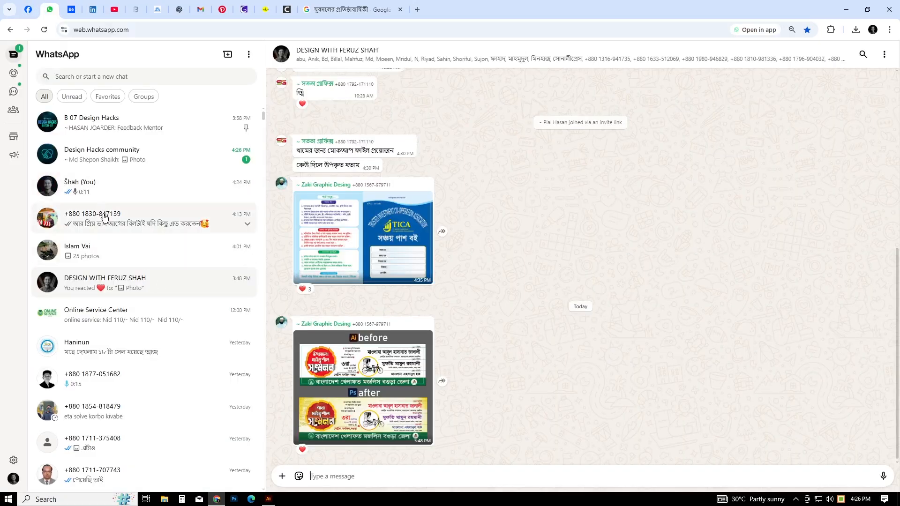
{"action": "scroll", "coordinate": [510, 267], "scroll_direction": "up", "scroll_amount": 12}
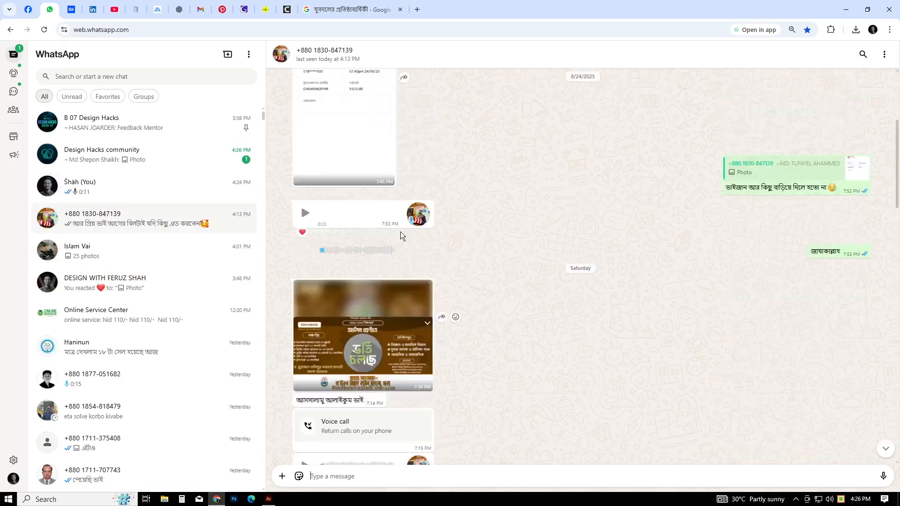
{"action": "scroll", "coordinate": [418, 265], "scroll_direction": "down", "scroll_amount": 4}
{"action": "left_click", "coordinate": [406, 274]}
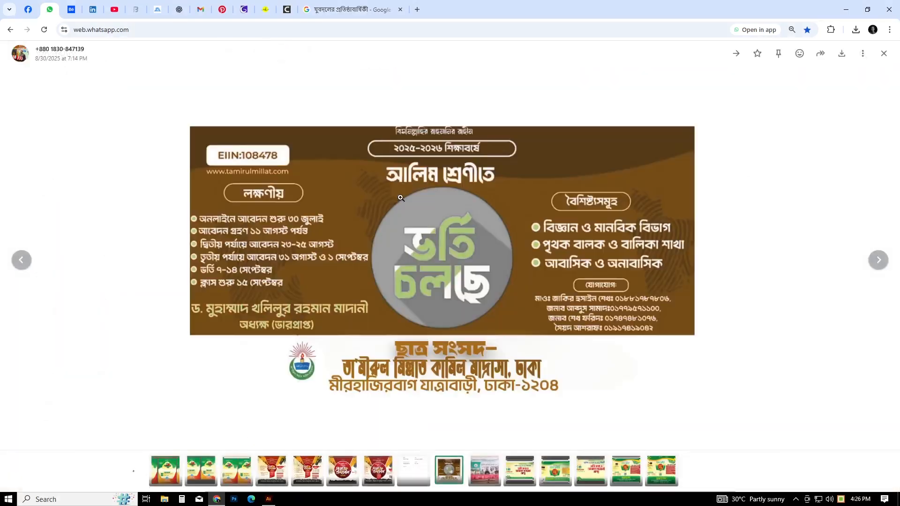
Inspect the opened admission banner up close and copy the image.
{"action": "left_click", "coordinate": [391, 190]}
{"action": "left_click", "coordinate": [392, 190]}
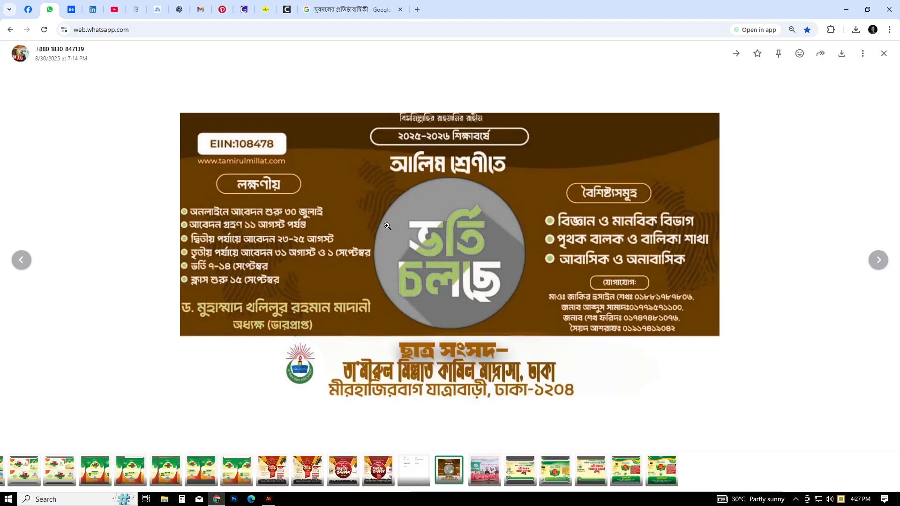
{"action": "right_click", "coordinate": [384, 197]}
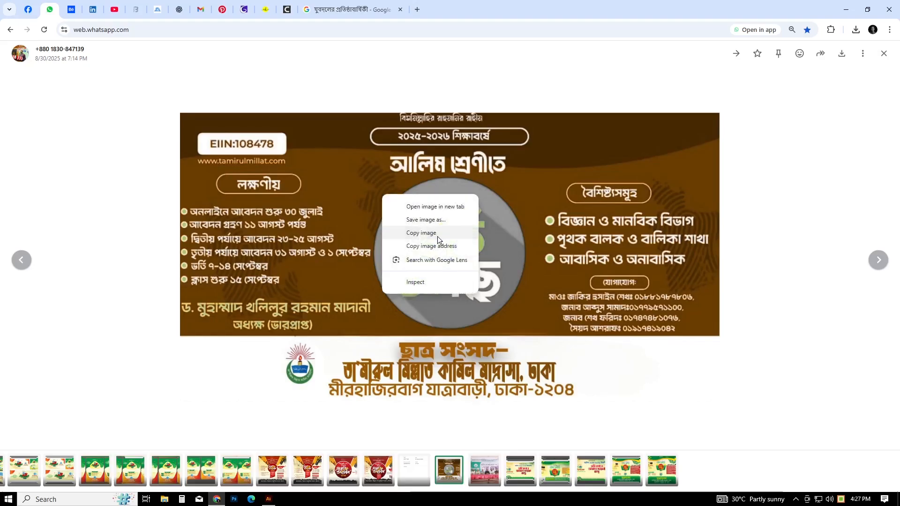
{"action": "left_click", "coordinate": [432, 232]}
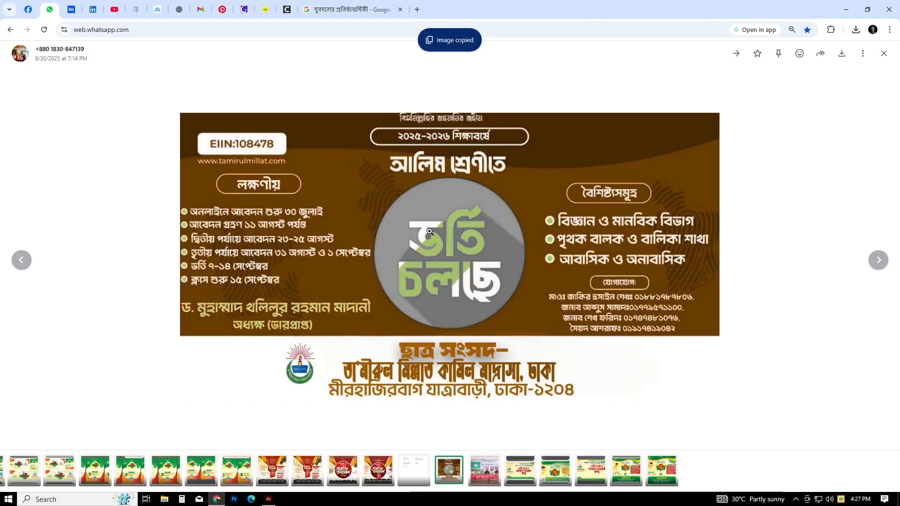
Switch to Illustrator, paste the admission banner image into the Untitled-1 document and lock it over the upper part of the artboard.
{"action": "left_click", "coordinate": [268, 499]}
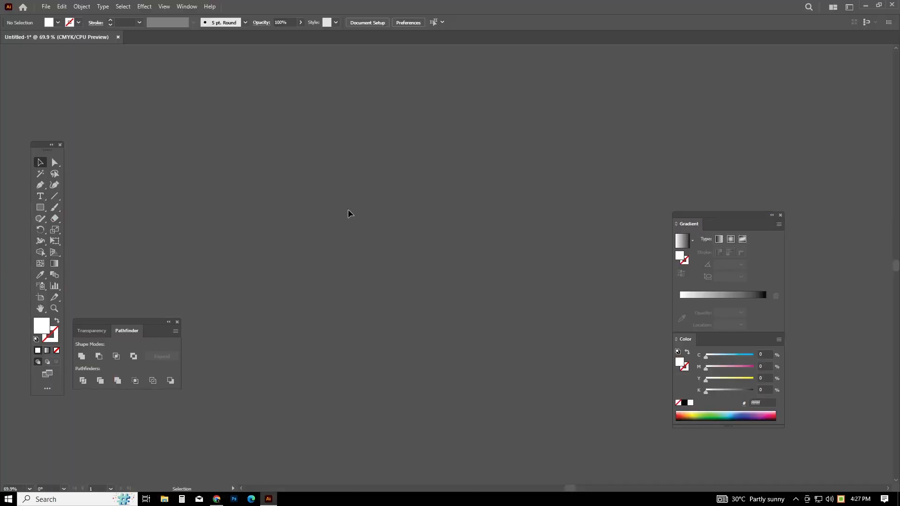
{"action": "key", "text": "ctrl+v"}
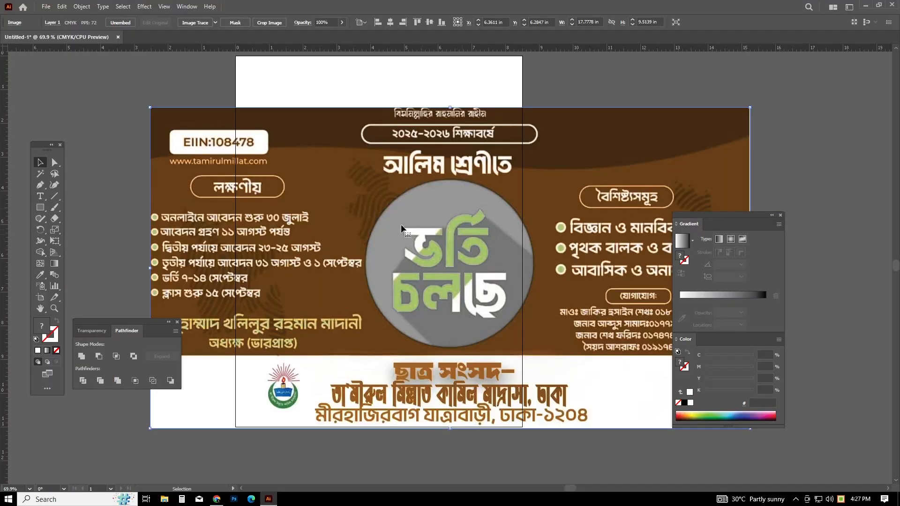
{"action": "scroll", "coordinate": [393, 219], "scroll_direction": "up", "scroll_amount": 3}
{"action": "left_click_drag", "start_coordinate": [394, 215], "coordinate": [455, 235]}
{"action": "scroll", "coordinate": [434, 233], "scroll_direction": "up", "scroll_amount": 2}
{"action": "scroll", "coordinate": [481, 225], "scroll_direction": "down", "scroll_amount": 1}
{"action": "scroll", "coordinate": [511, 221], "scroll_direction": "left", "scroll_amount": 1}
{"action": "key", "text": "ctrl+2"}
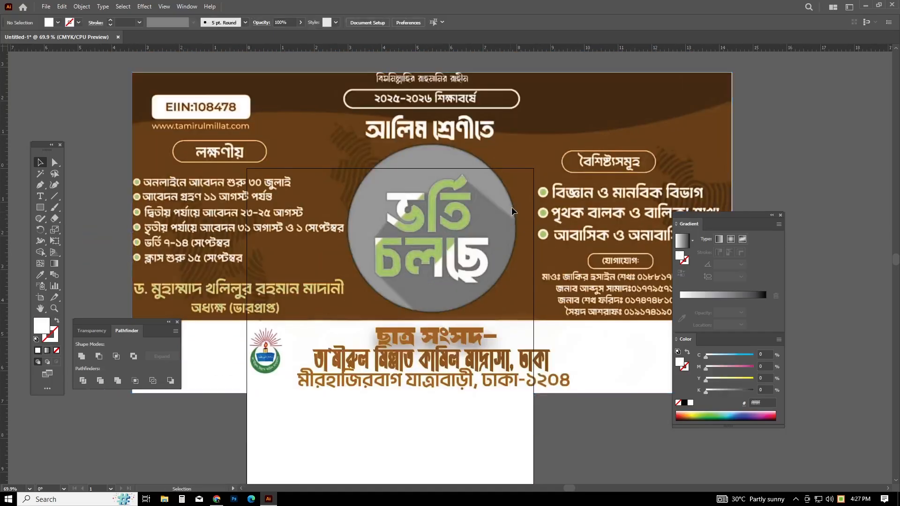
{"action": "scroll", "coordinate": [461, 255], "scroll_direction": "down", "scroll_amount": 1}
{"action": "scroll", "coordinate": [485, 267], "scroll_direction": "right", "scroll_amount": 1}
{"action": "scroll", "coordinate": [484, 267], "scroll_direction": "down", "scroll_amount": 2}
{"action": "scroll", "coordinate": [484, 268], "scroll_direction": "left", "scroll_amount": 2}
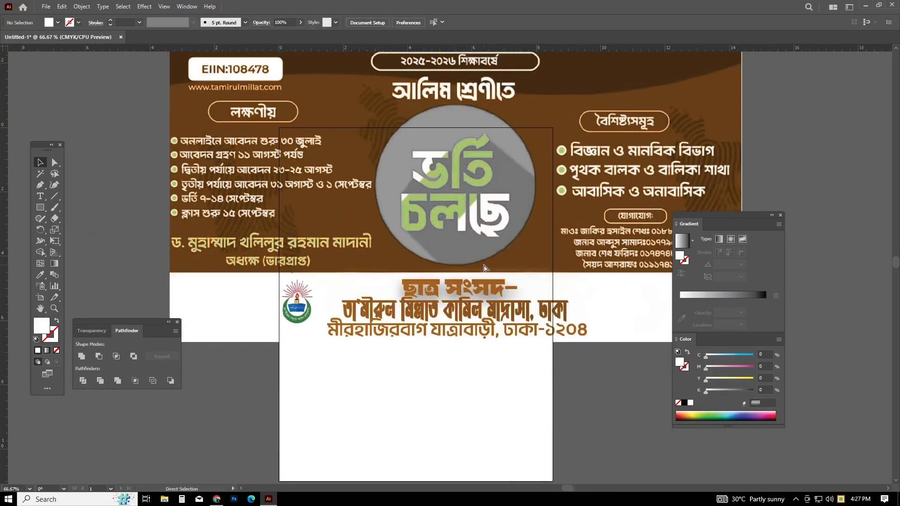
{"action": "scroll", "coordinate": [493, 255], "scroll_direction": "up", "scroll_amount": 2}
{"action": "scroll", "coordinate": [469, 244], "scroll_direction": "right", "scroll_amount": 2}
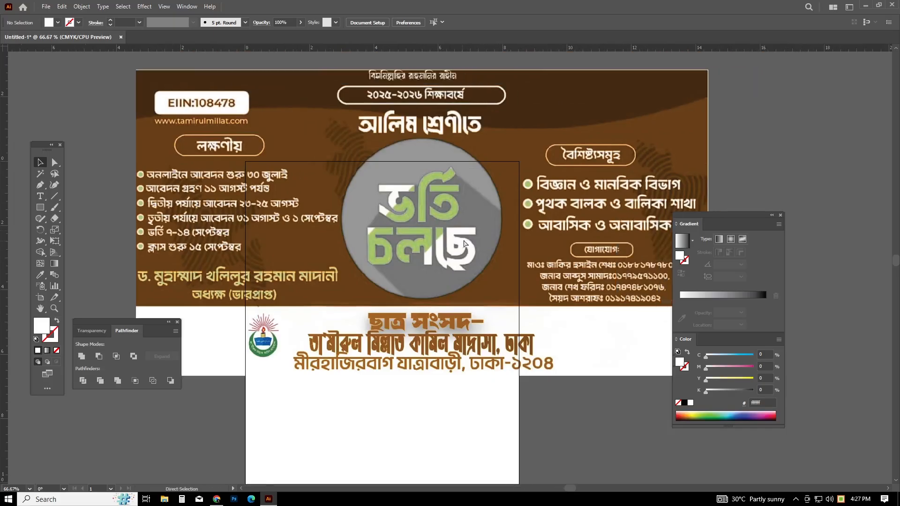
Return to WhatsApp in Chrome, download the Admission Notice-2025 PDF from the chat and show it in the Downloads folder.
{"action": "left_click", "coordinate": [217, 499]}
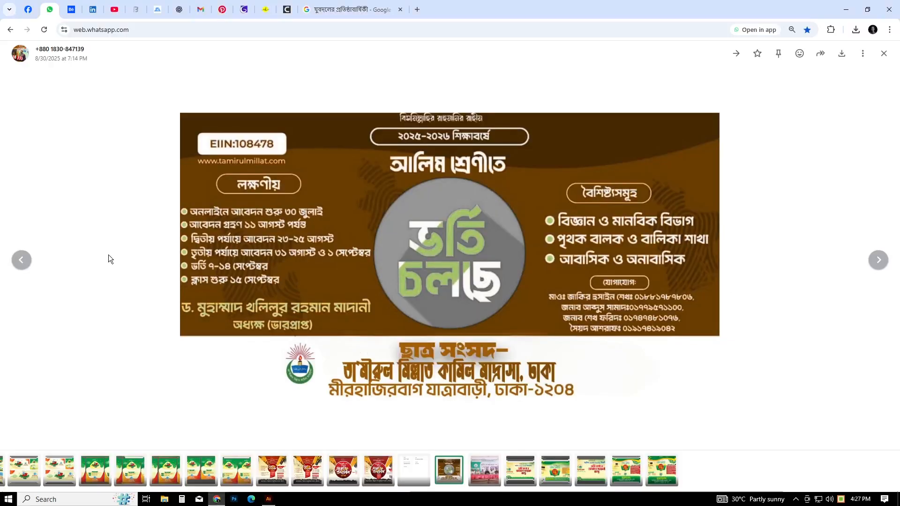
{"action": "left_click", "coordinate": [884, 55]}
{"action": "scroll", "coordinate": [394, 371], "scroll_direction": "down", "scroll_amount": 7}
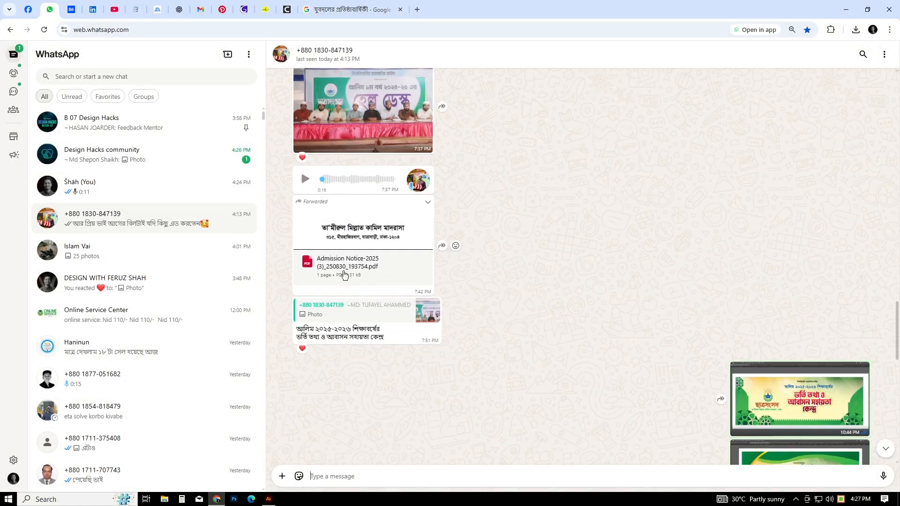
{"action": "left_click", "coordinate": [414, 232]}
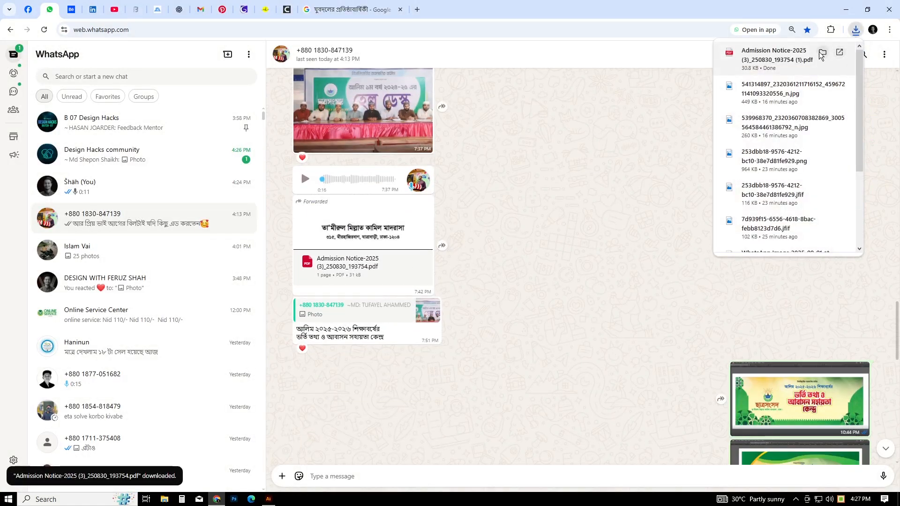
{"action": "left_click", "coordinate": [841, 53]}
{"action": "right_click", "coordinate": [118, 114]}
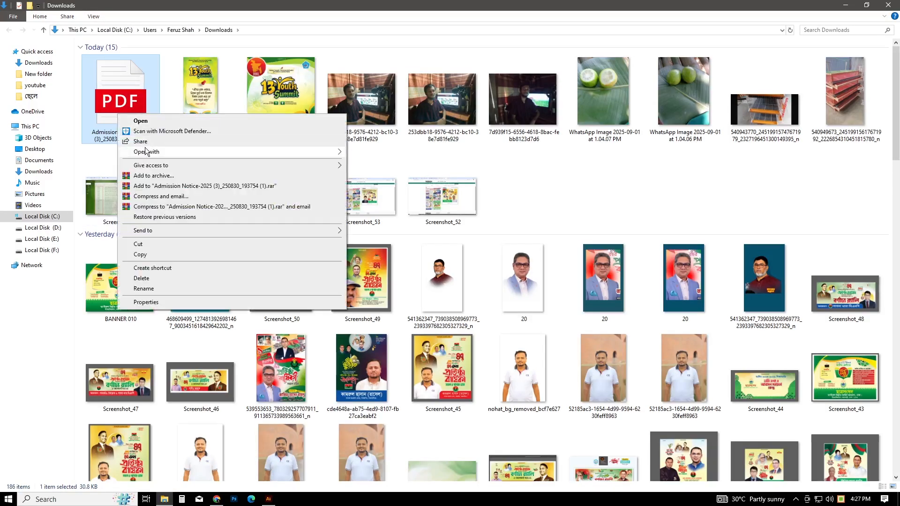
{"action": "mouse_move", "coordinate": [329, 152]}
{"action": "double_click", "coordinate": [369, 184]}
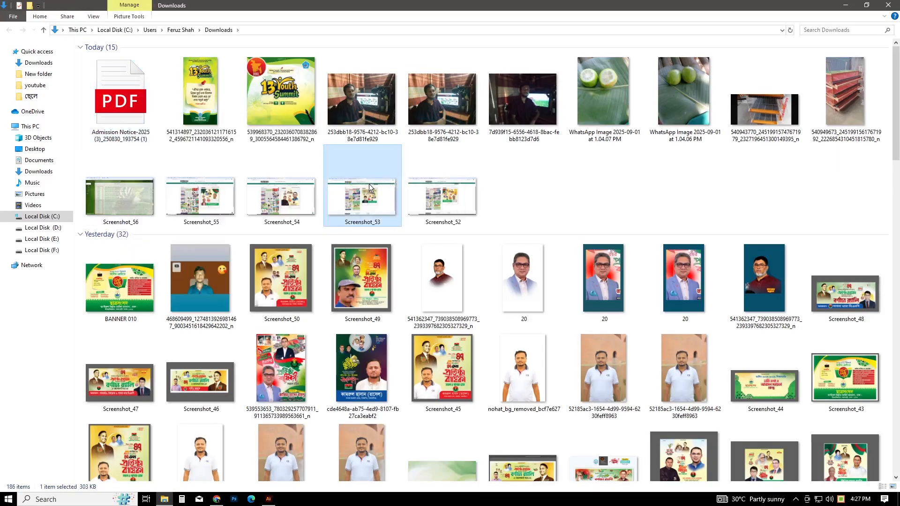
{"action": "right_click", "coordinate": [107, 110]}
{"action": "left_click", "coordinate": [127, 138]}
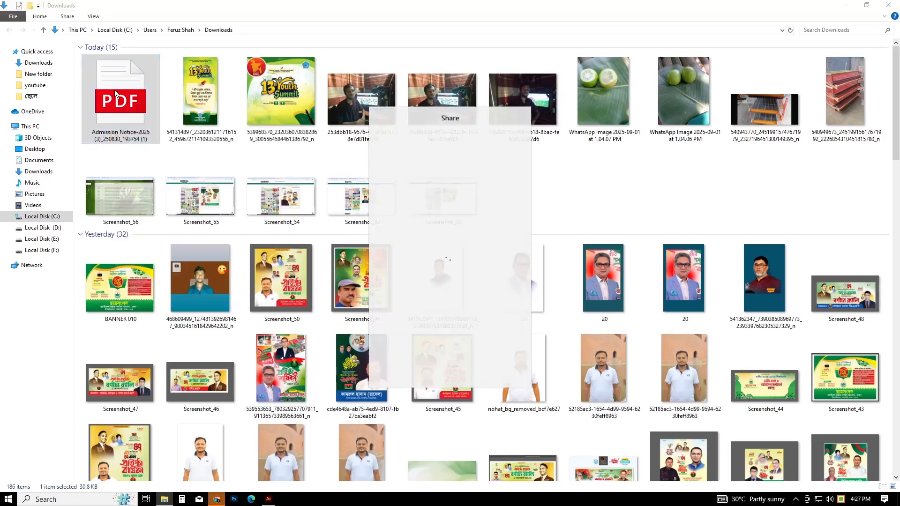
Open the downloaded Admission Notice-2025 PDF in Microsoft Edge.
{"action": "right_click", "coordinate": [114, 100]}
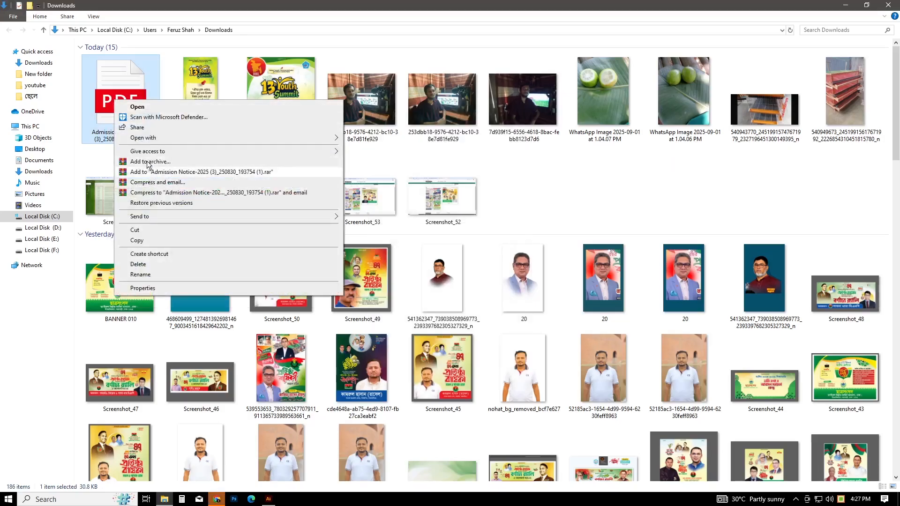
{"action": "mouse_move", "coordinate": [158, 139]}
{"action": "left_click", "coordinate": [391, 180]}
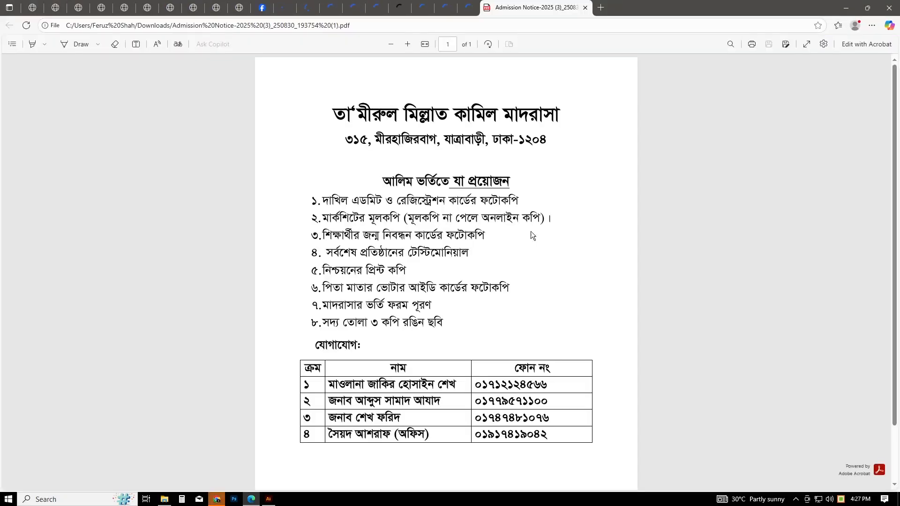
Copy the PDF's full text into the Unicode box of Chrome's fontbd Unicode to ANSI converter and cut the text from the ANSI box.
{"action": "left_click_drag", "start_coordinate": [336, 108], "coordinate": [705, 442]}
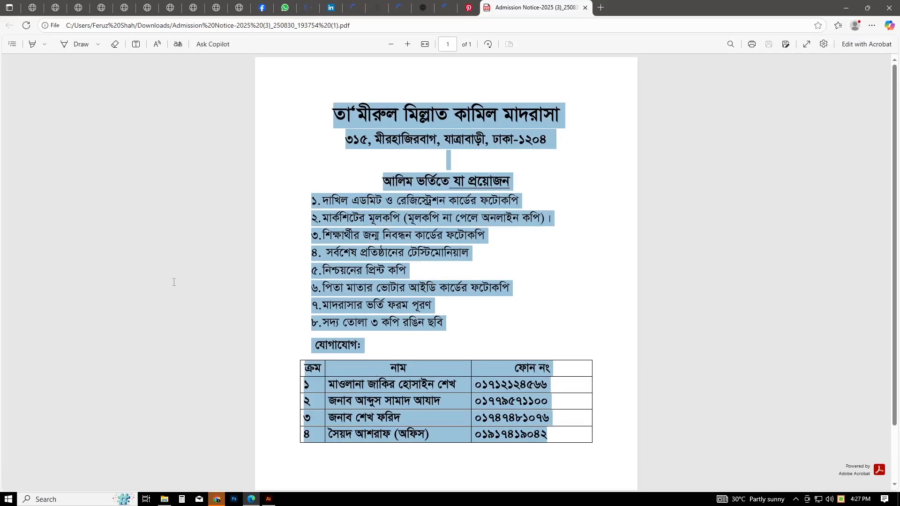
{"action": "left_click", "coordinate": [216, 499]}
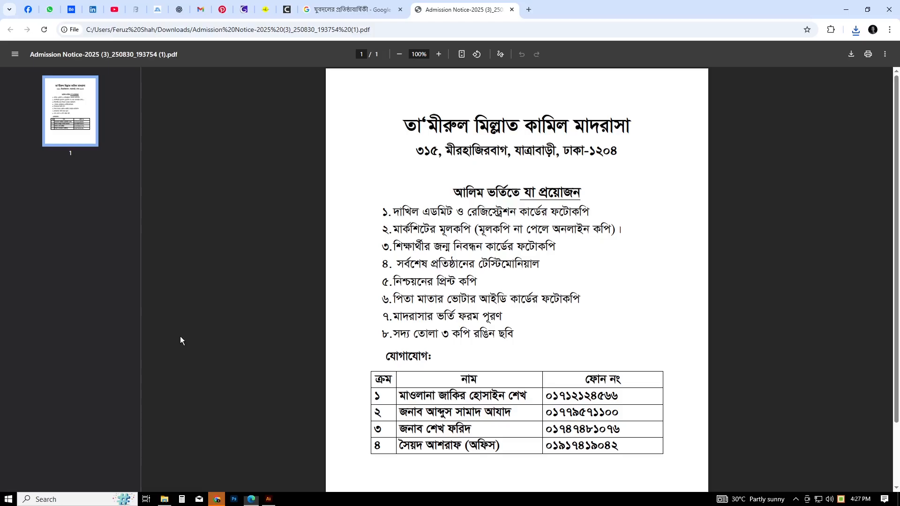
{"action": "left_click", "coordinate": [136, 9]}
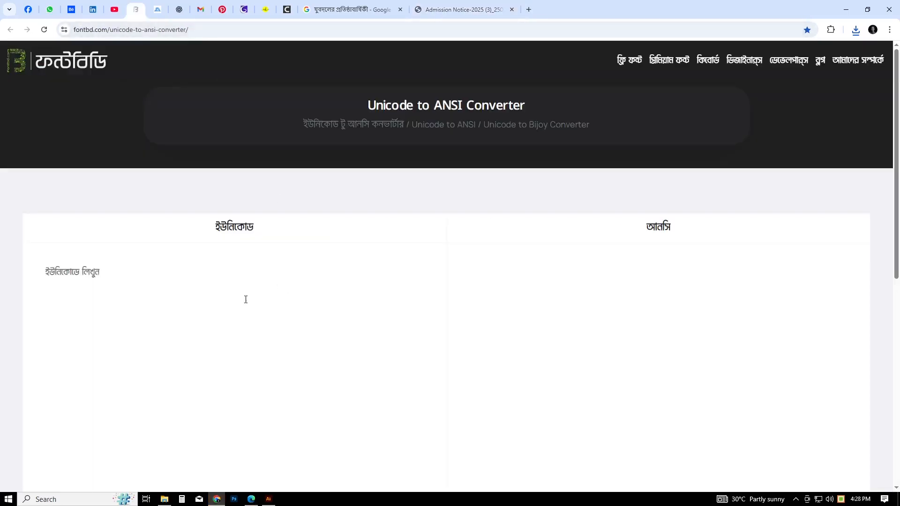
{"action": "left_click", "coordinate": [219, 301]}
{"action": "key", "text": "ctrl+v"}
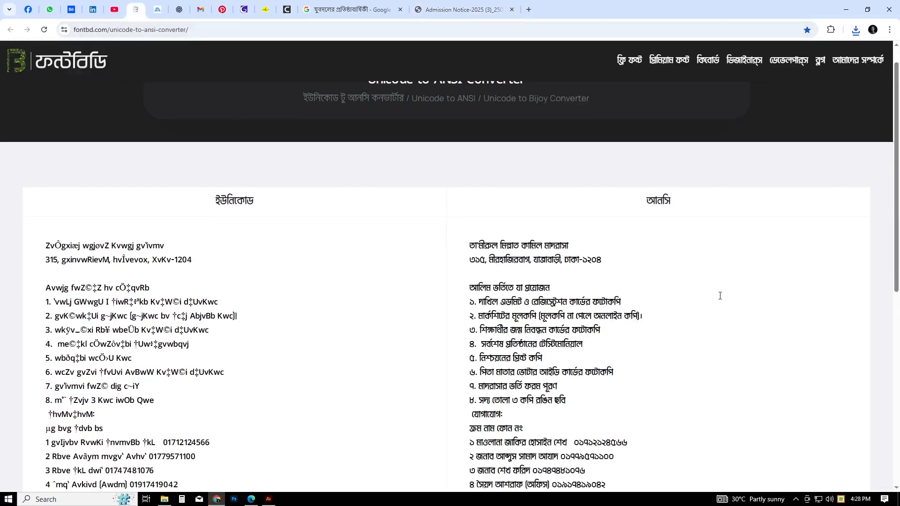
{"action": "key", "text": "ctrl+a"}
{"action": "key", "text": "ctrl+x"}
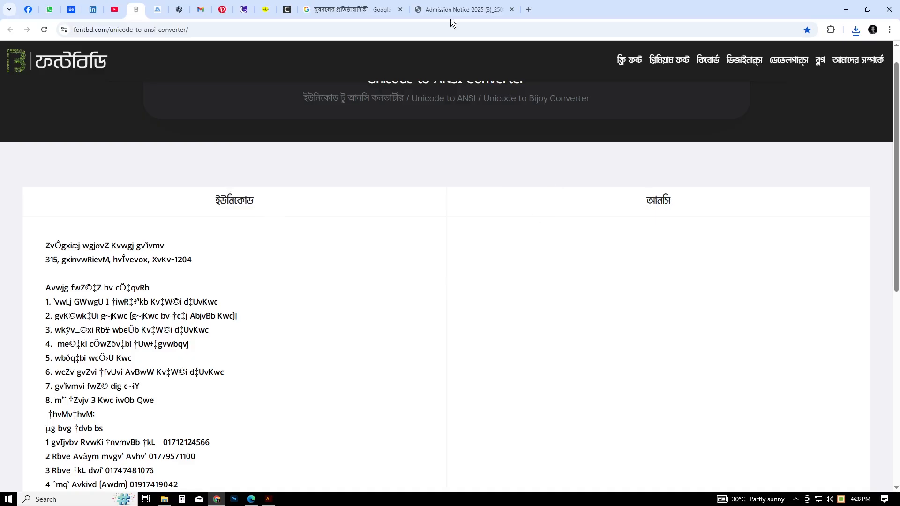
Search Google for "unicode to bijoy" in a new browser tab.
{"action": "left_click", "coordinate": [529, 9]}
{"action": "left_click", "coordinate": [384, 189]}
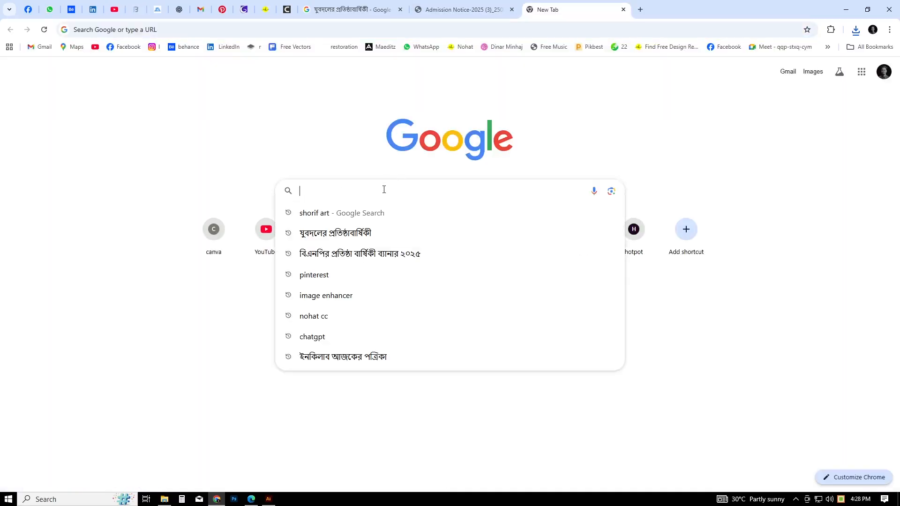
{"action": "type", "text": "জ"}
{"action": "key", "text": "BackSpace"}
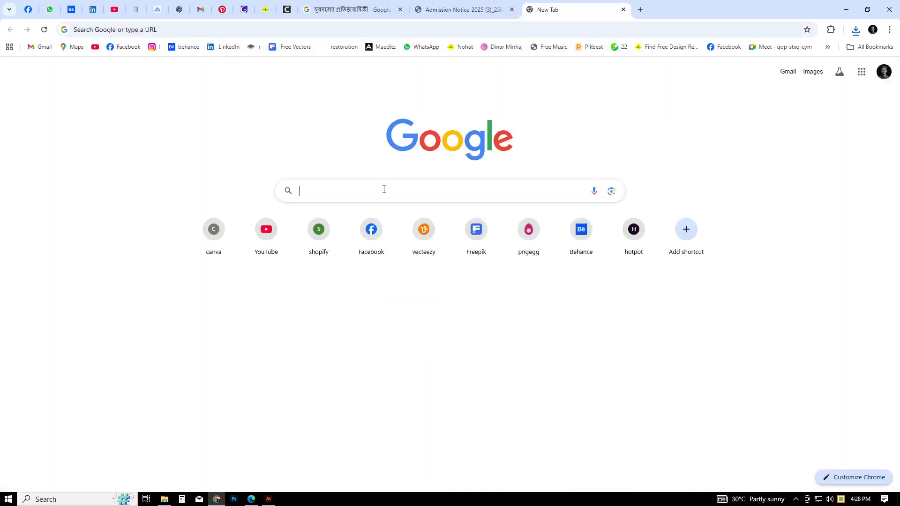
{"action": "type", "text": "u"}
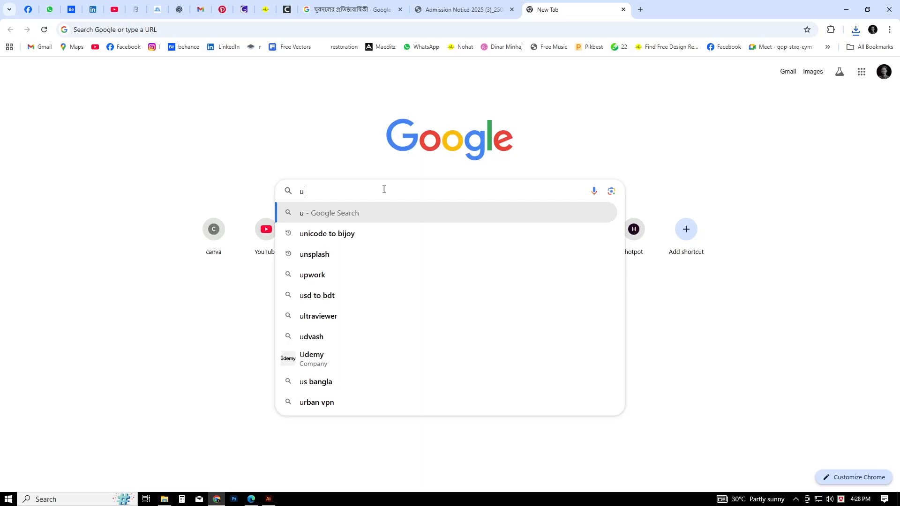
{"action": "type", "text": "ni"}
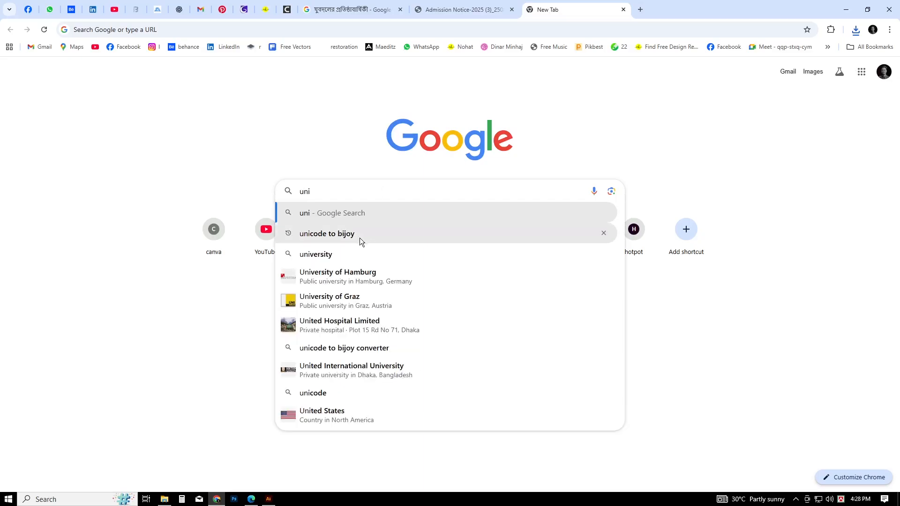
{"action": "left_click", "coordinate": [340, 230]}
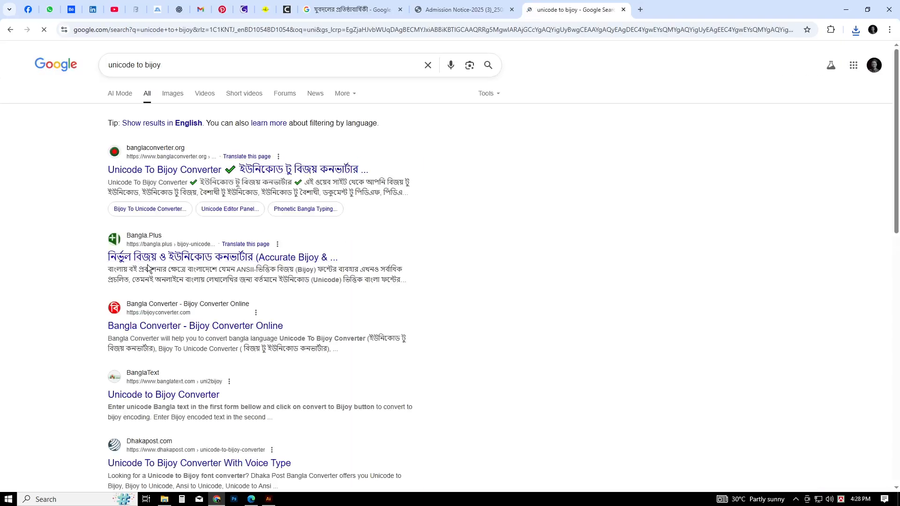
Examine the search results for a suitable Unicode to Bijoy converter, including the banglaconverter.org page.
{"action": "scroll", "coordinate": [178, 371], "scroll_direction": "down", "scroll_amount": 1}
{"action": "scroll", "coordinate": [179, 371], "scroll_direction": "up", "scroll_amount": 1}
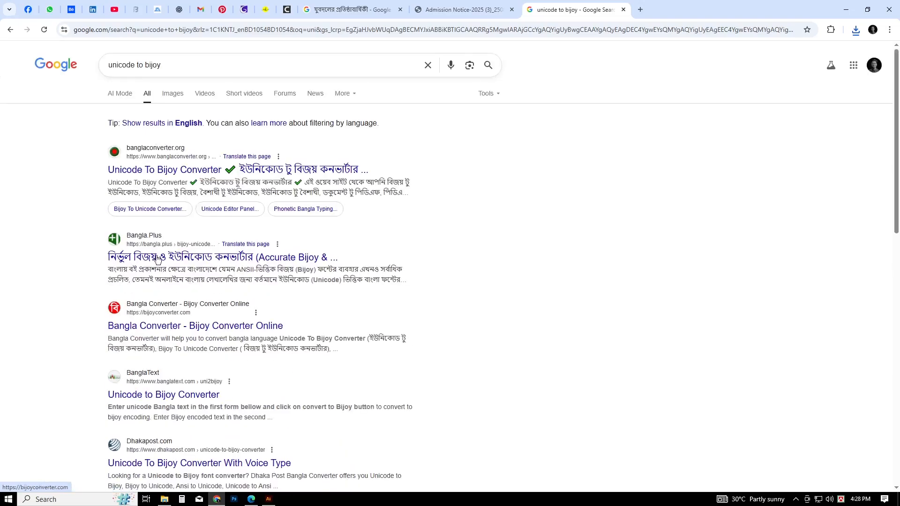
{"action": "left_click", "coordinate": [153, 170]}
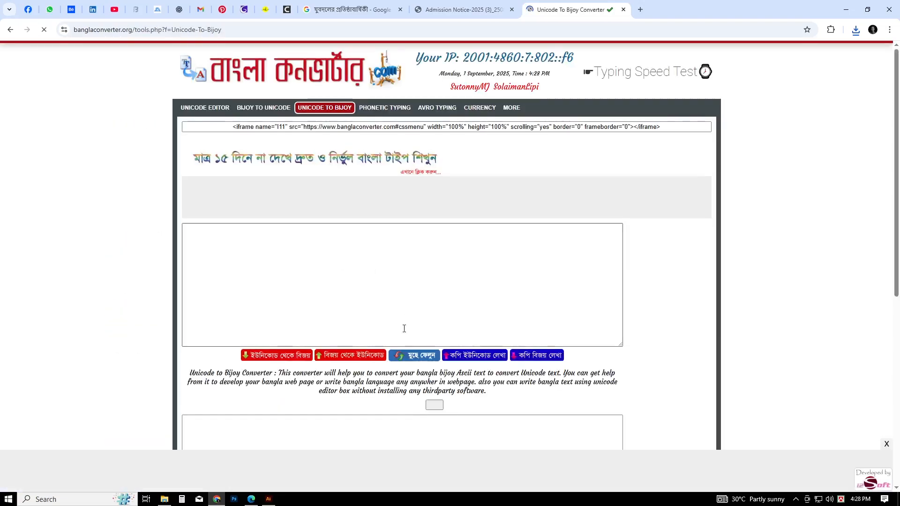
{"action": "scroll", "coordinate": [404, 328], "scroll_direction": "down", "scroll_amount": 2}
{"action": "left_click", "coordinate": [10, 30]}
{"action": "scroll", "coordinate": [194, 305], "scroll_direction": "down", "scroll_amount": 6}
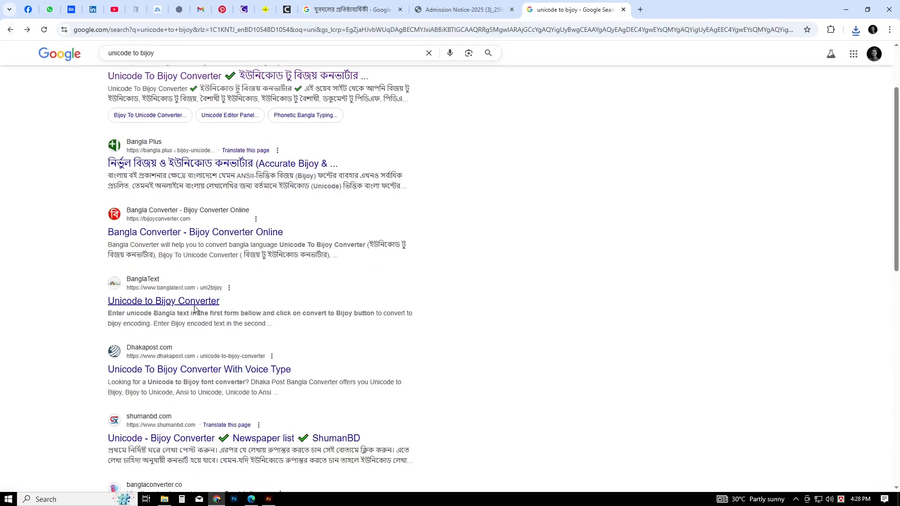
{"action": "scroll", "coordinate": [194, 309], "scroll_direction": "down", "scroll_amount": 3}
{"action": "scroll", "coordinate": [185, 257], "scroll_direction": "up", "scroll_amount": 9}
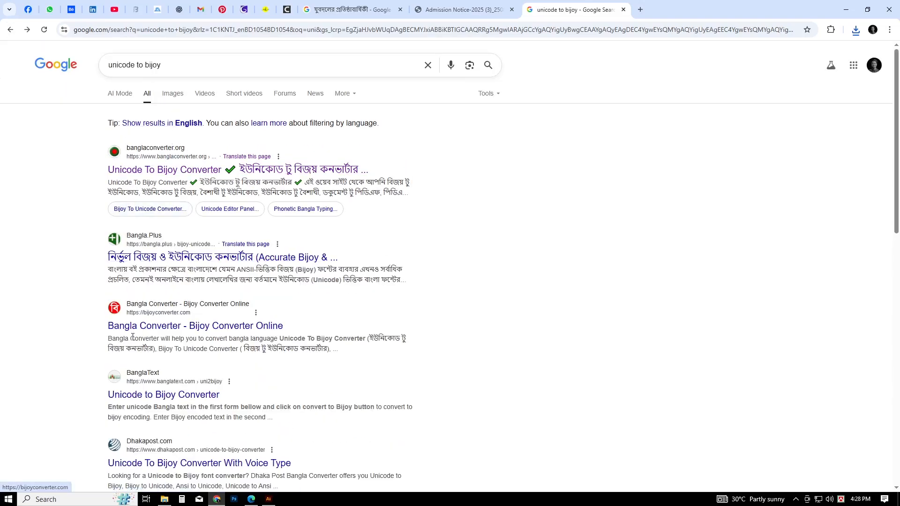
{"action": "scroll", "coordinate": [139, 339], "scroll_direction": "down", "scroll_amount": 4}
{"action": "scroll", "coordinate": [304, 345], "scroll_direction": "down", "scroll_amount": 6}
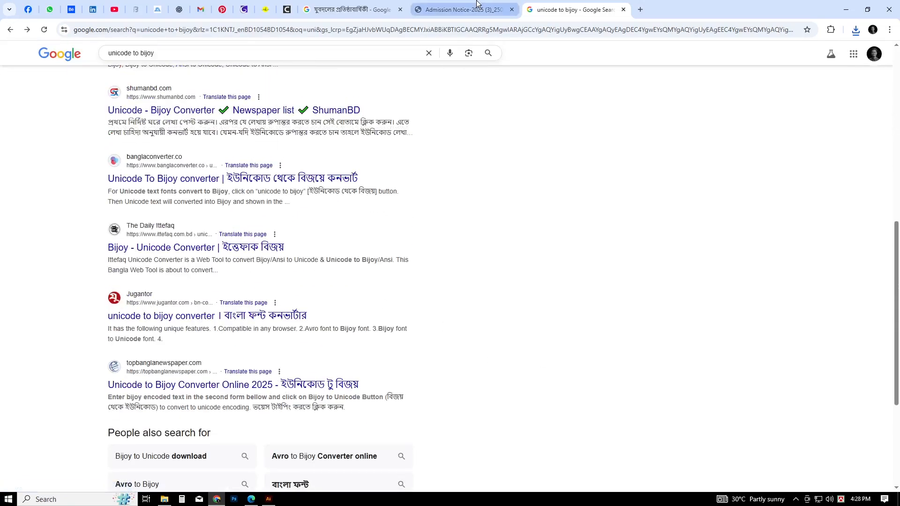
Return to the fontbd Unicode to ANSI converter tab and check the text remaining in its Unicode box.
{"action": "left_click", "coordinate": [467, 14]}
{"action": "left_click", "coordinate": [351, 10]}
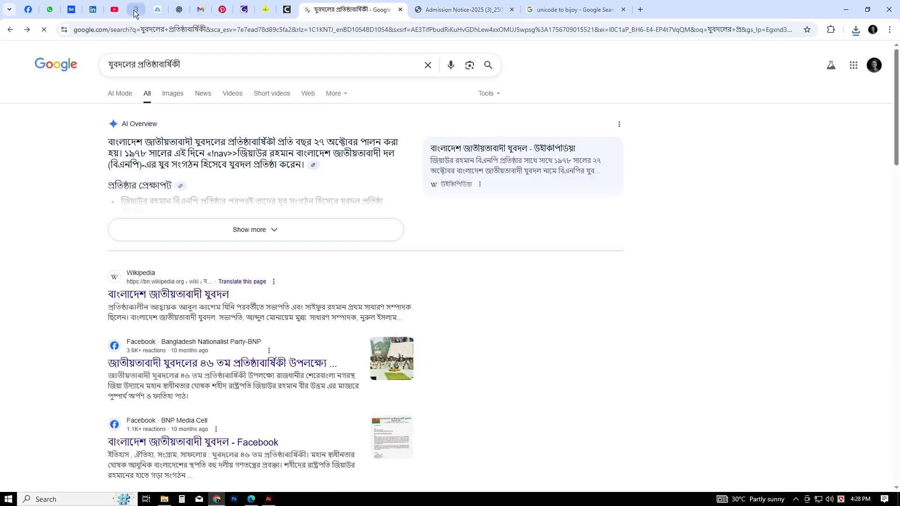
{"action": "left_click", "coordinate": [136, 9]}
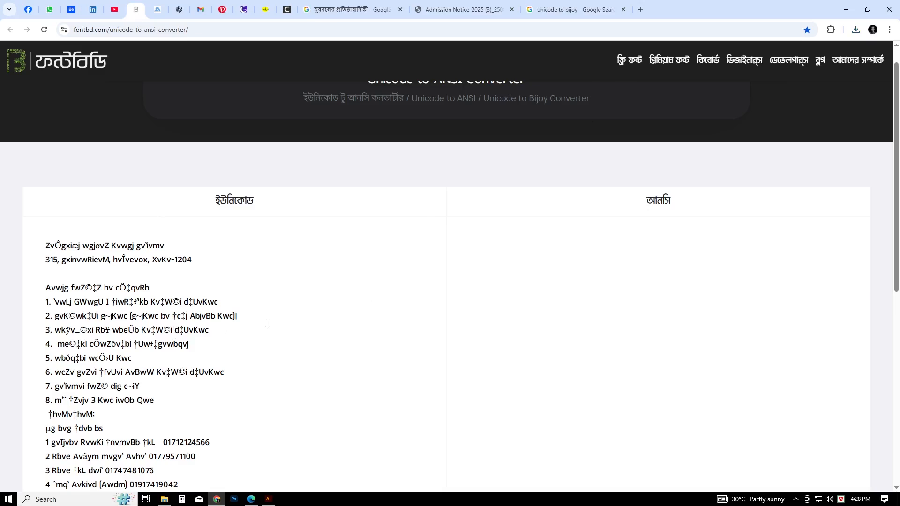
{"action": "scroll", "coordinate": [323, 354], "scroll_direction": "down", "scroll_amount": 2}
{"action": "scroll", "coordinate": [559, 357], "scroll_direction": "up", "scroll_amount": 2}
Switch to Illustrator and paste the converted notice text as a new text object below the reference banner.
{"action": "left_click", "coordinate": [269, 499]}
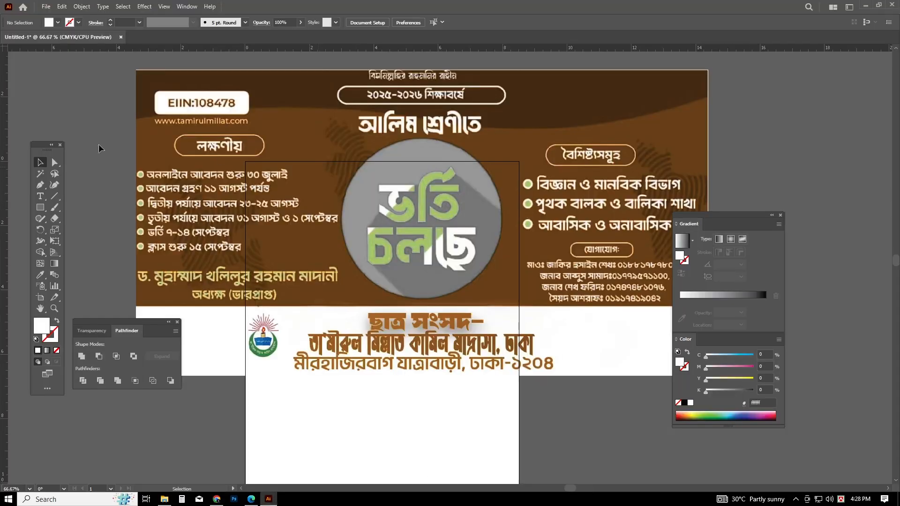
{"action": "scroll", "coordinate": [221, 160], "scroll_direction": "down", "scroll_amount": 2}
{"action": "left_click", "coordinate": [41, 196]}
{"action": "scroll", "coordinate": [322, 342], "scroll_direction": "down", "scroll_amount": 2}
{"action": "left_click", "coordinate": [308, 344]}
{"action": "key", "text": "ctrl+v"}
Set the pasted notice text's font to SutonnyMJ, keeping the character settings clear of the banner area.
{"action": "left_click", "coordinate": [39, 164]}
{"action": "key", "text": "ctrl+t"}
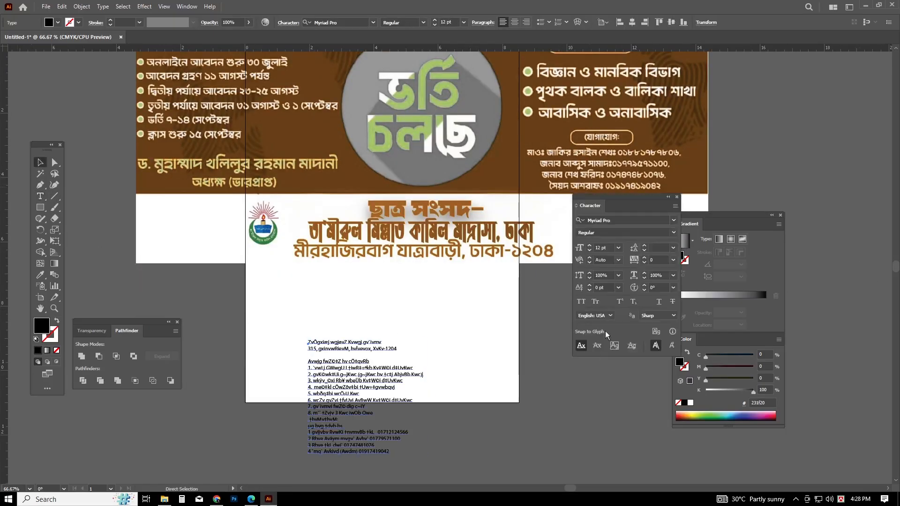
{"action": "left_click_drag", "start_coordinate": [620, 200], "coordinate": [623, 242]}
{"action": "left_click", "coordinate": [676, 262]}
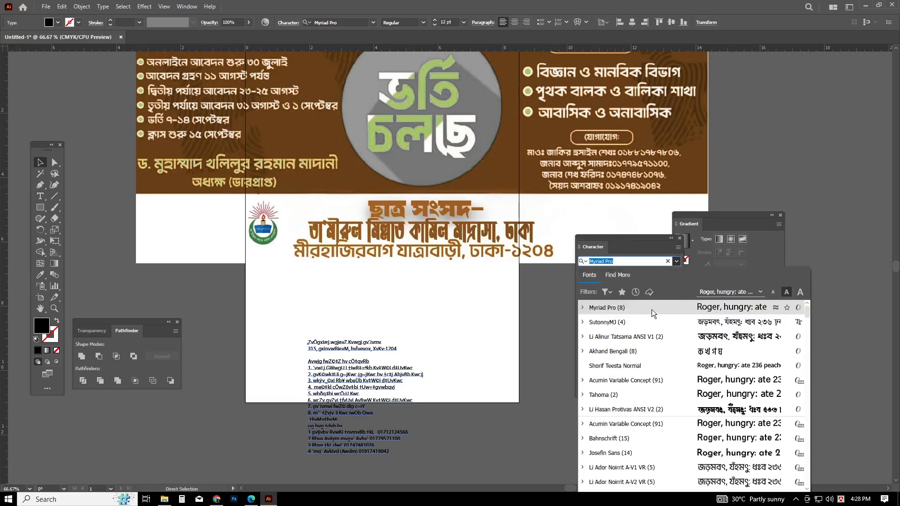
{"action": "left_click", "coordinate": [643, 322]}
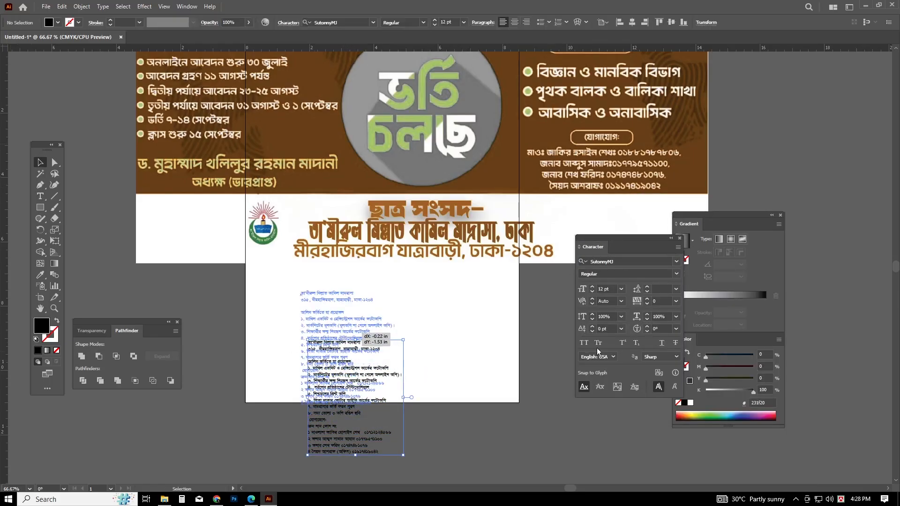
{"action": "left_click", "coordinate": [180, 9]}
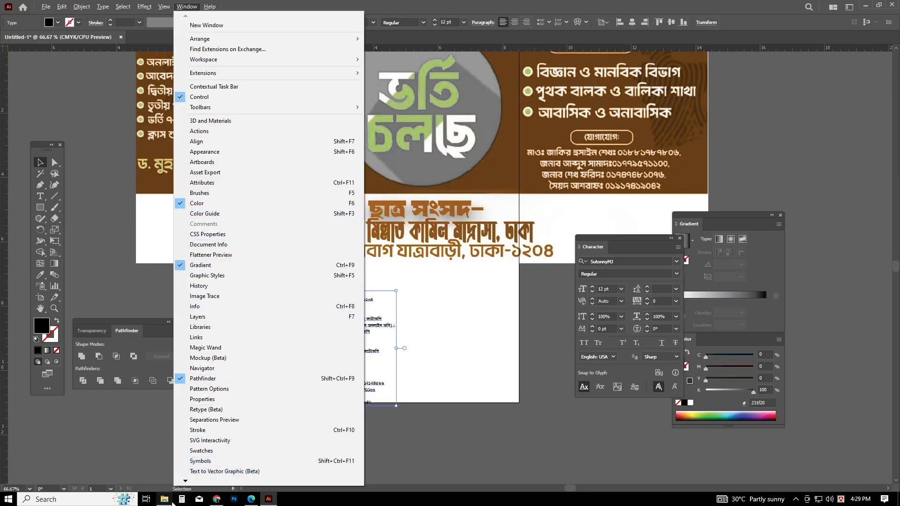
{"action": "left_click", "coordinate": [220, 472]}
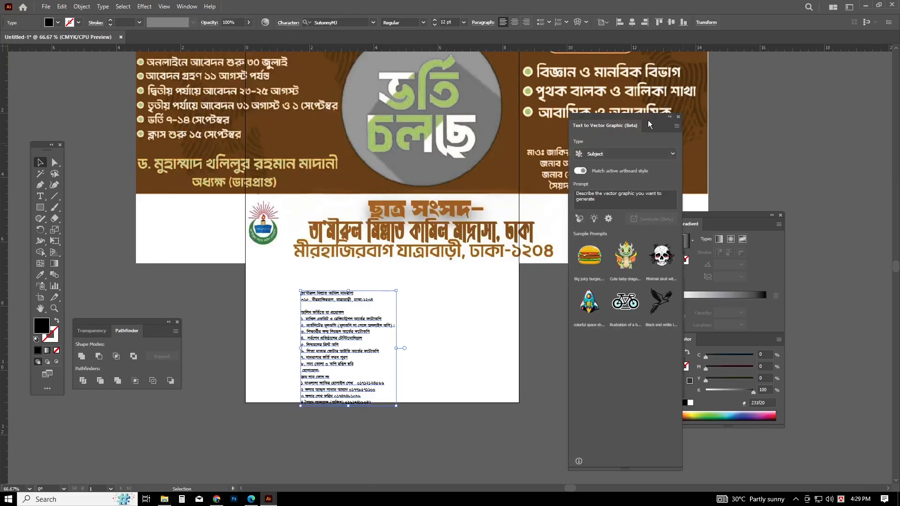
{"action": "left_click", "coordinate": [679, 118]}
{"action": "key", "text": "ctrl+shift+a"}
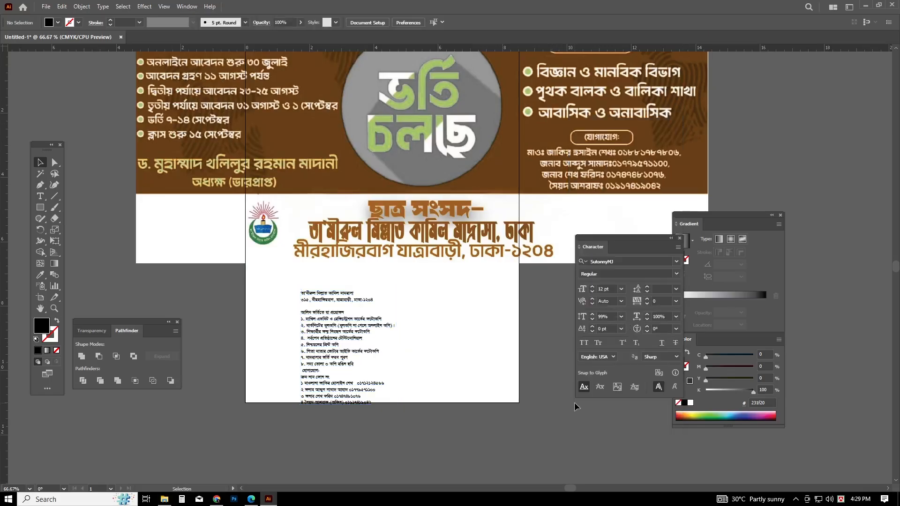
Move the Character panel alongside the Gradient and Color panels so that they do not overlap.
{"action": "left_click_drag", "start_coordinate": [640, 247], "coordinate": [633, 252]}
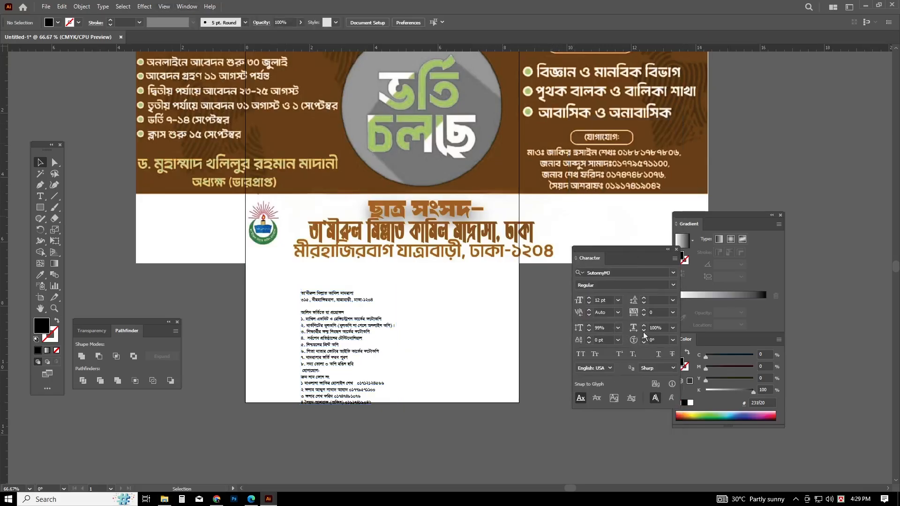
{"action": "left_click_drag", "start_coordinate": [629, 252], "coordinate": [616, 251]}
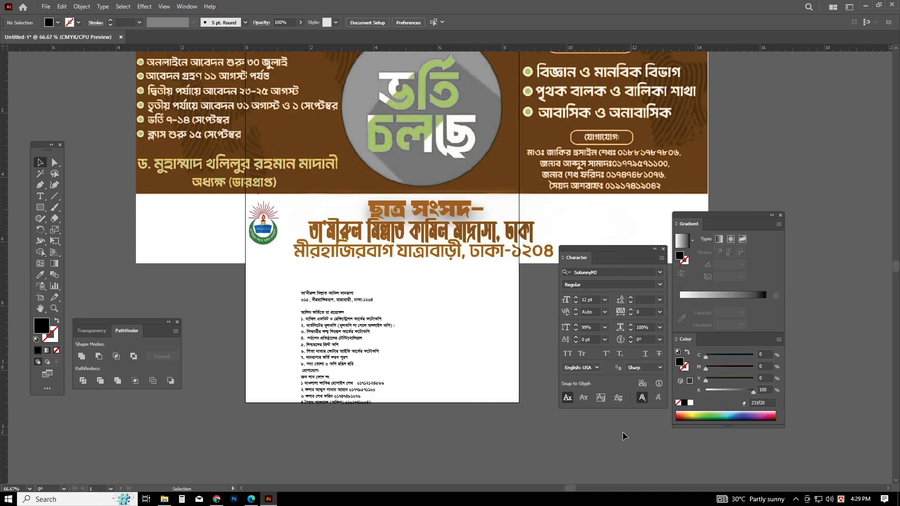
{"action": "scroll", "coordinate": [624, 432], "scroll_direction": "right", "scroll_amount": 5}
{"action": "scroll", "coordinate": [630, 406], "scroll_direction": "down", "scroll_amount": 4}
{"action": "scroll", "coordinate": [635, 284], "scroll_direction": "down", "scroll_amount": 3}
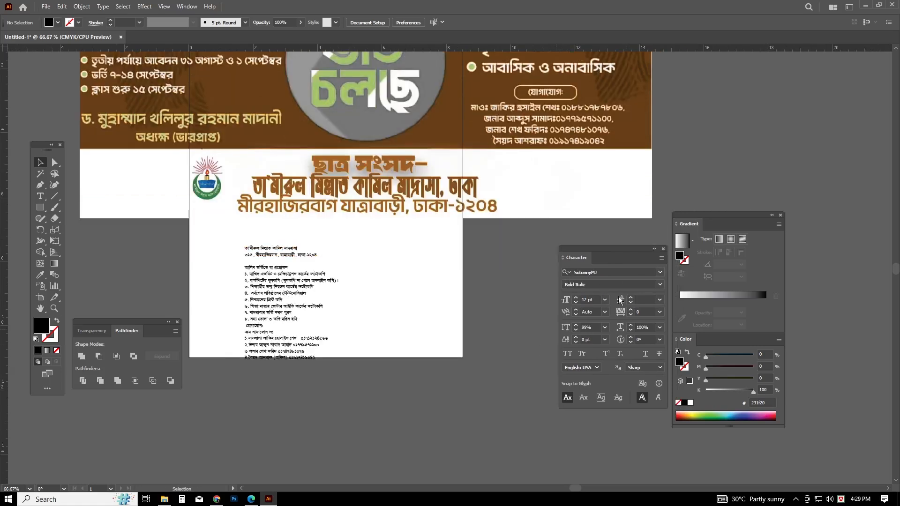
Examine the pasted notice text at close range and compare it with the application date list on the reference banner.
{"action": "left_click", "coordinate": [272, 298]}
{"action": "left_click", "coordinate": [377, 303]}
{"action": "left_click", "coordinate": [305, 302]}
{"action": "key", "text": "ctrl+plus"}
{"action": "key", "text": "ctrl+plus"}
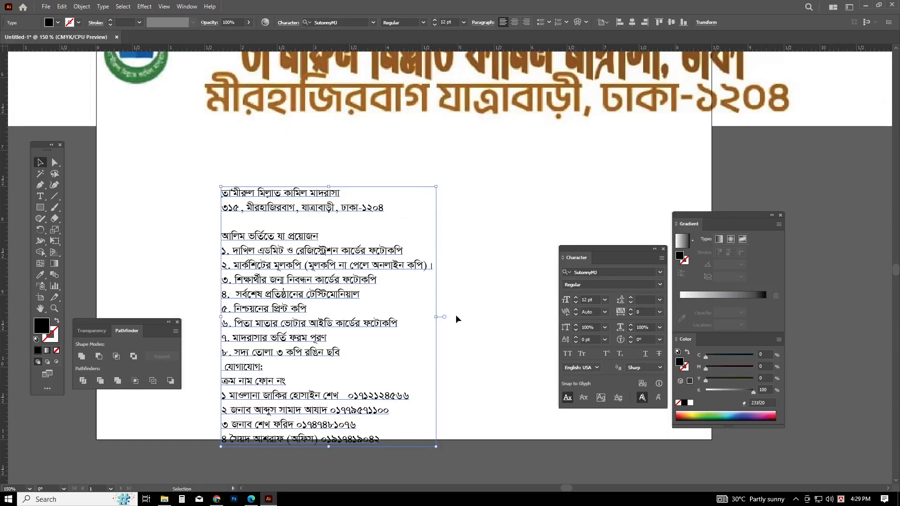
{"action": "left_click", "coordinate": [531, 325]}
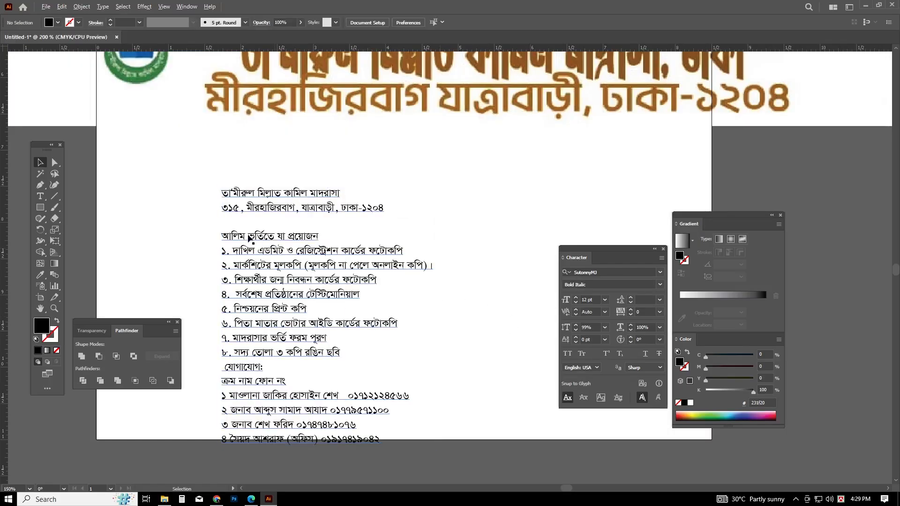
{"action": "scroll", "coordinate": [258, 239], "scroll_direction": "up", "scroll_amount": 2}
{"action": "left_click_drag", "start_coordinate": [311, 317], "coordinate": [331, 269]}
{"action": "left_click", "coordinate": [675, 187]}
{"action": "scroll", "coordinate": [340, 238], "scroll_direction": "right", "scroll_amount": 1}
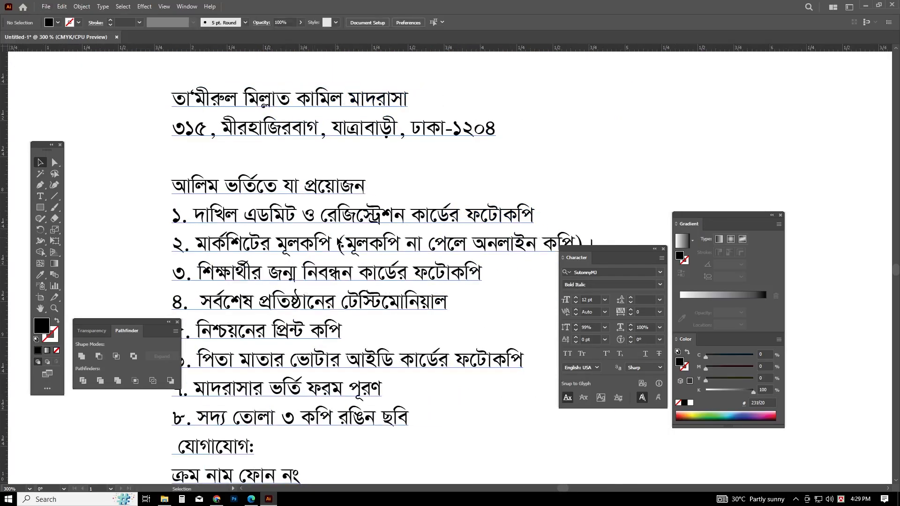
{"action": "scroll", "coordinate": [340, 237], "scroll_direction": "down", "scroll_amount": 2}
{"action": "scroll", "coordinate": [281, 328], "scroll_direction": "up", "scroll_amount": 10}
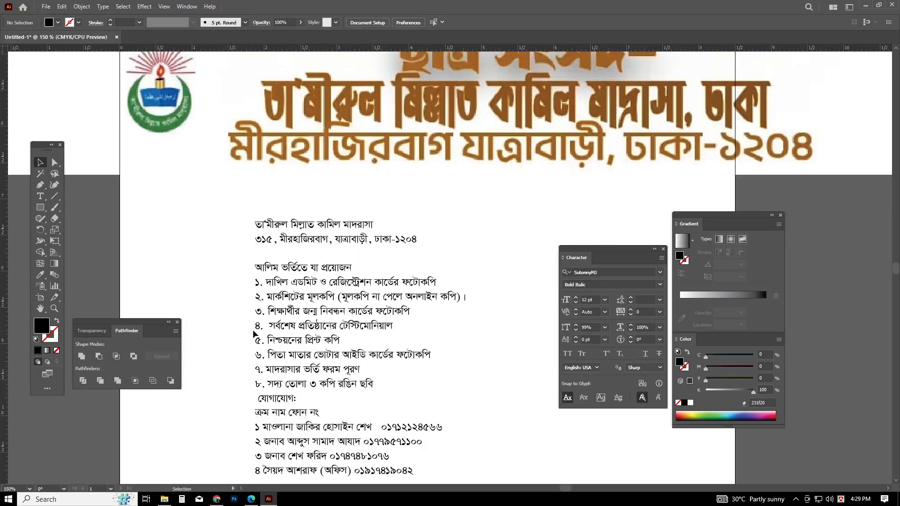
{"action": "scroll", "coordinate": [315, 331], "scroll_direction": "down", "scroll_amount": 3}
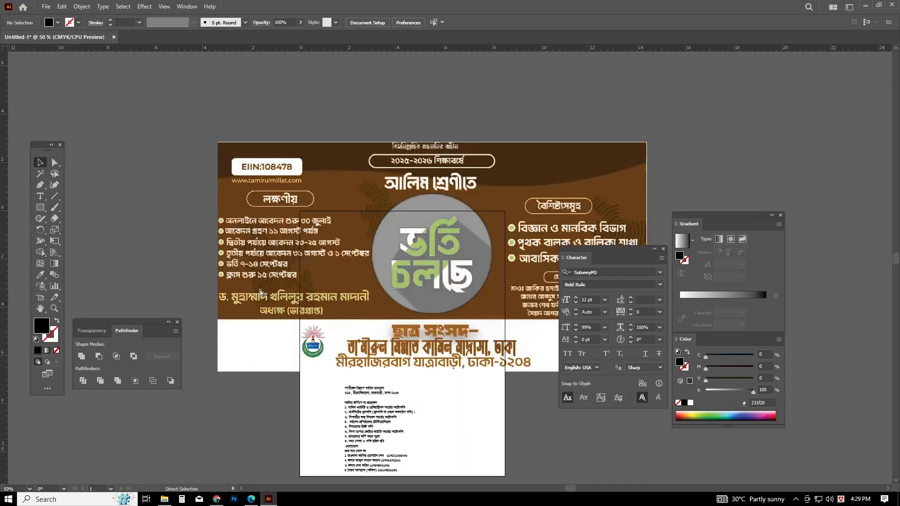
{"action": "left_click_drag", "start_coordinate": [266, 173], "coordinate": [277, 232]}
{"action": "scroll", "coordinate": [248, 244], "scroll_direction": "up", "scroll_amount": 2}
{"action": "scroll", "coordinate": [321, 315], "scroll_direction": "down", "scroll_amount": 10}
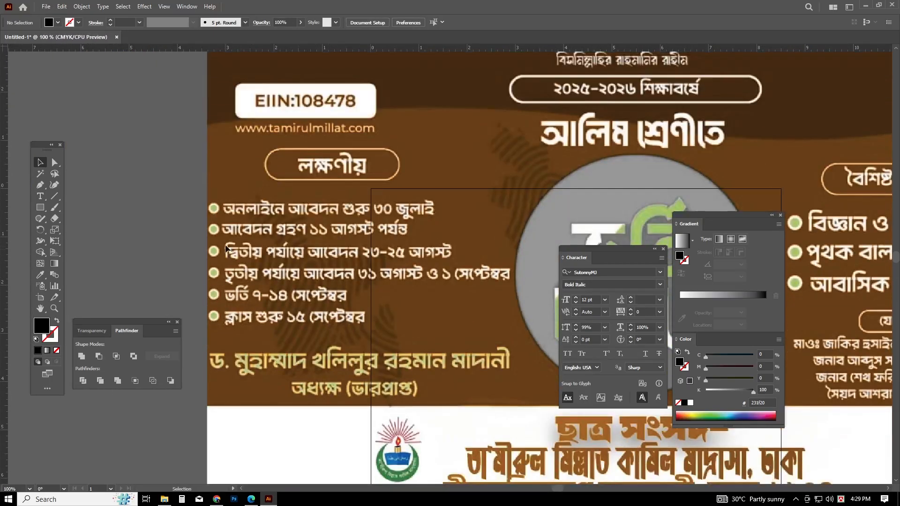
Switch to the client's WhatsApp chat in Chrome and open the brown admission banner image enlarged.
{"action": "left_click", "coordinate": [217, 500]}
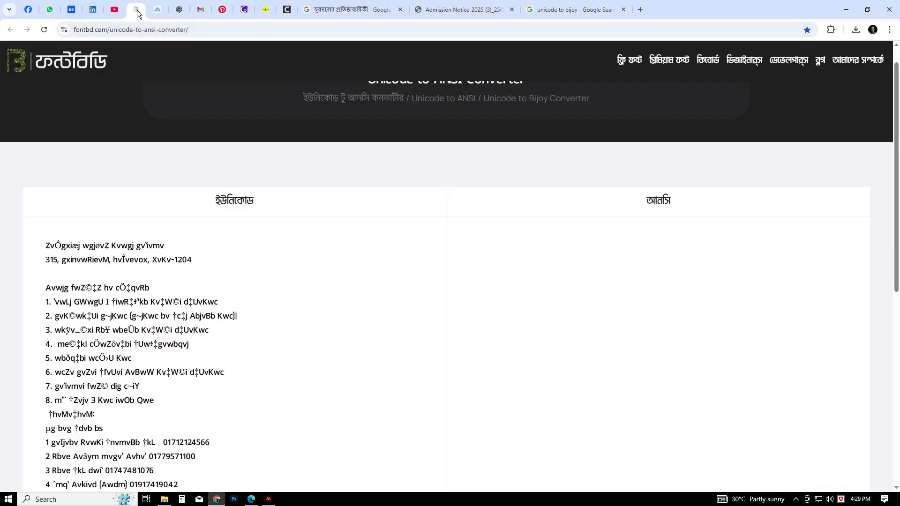
{"action": "left_click", "coordinate": [50, 9]}
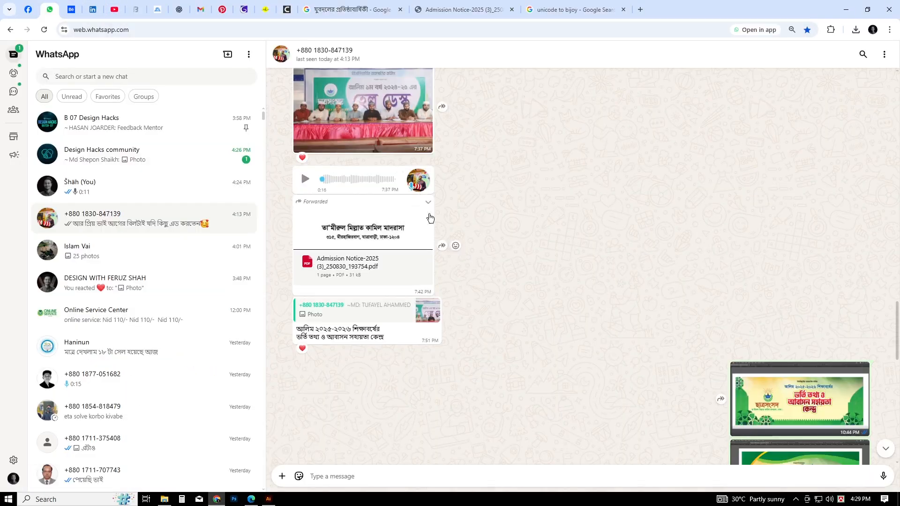
{"action": "scroll", "coordinate": [335, 219], "scroll_direction": "up", "scroll_amount": 6}
{"action": "scroll", "coordinate": [431, 263], "scroll_direction": "up", "scroll_amount": 2}
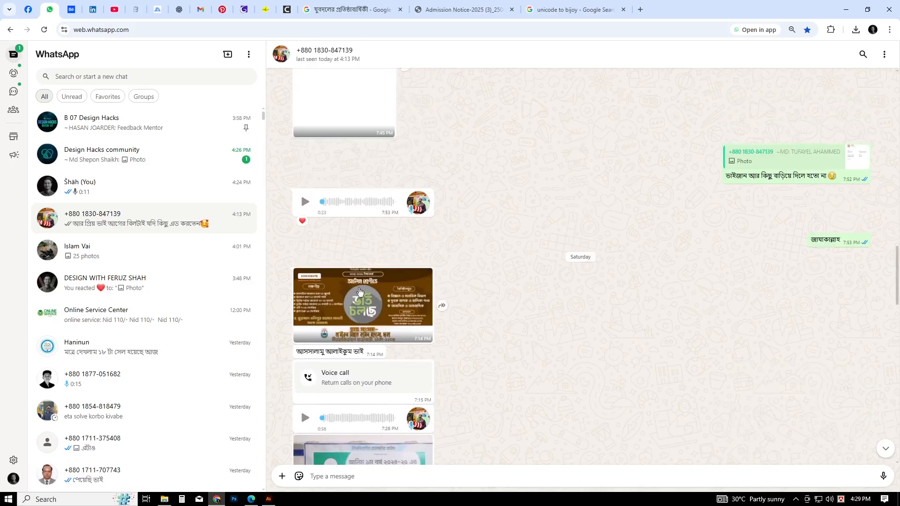
{"action": "left_click", "coordinate": [333, 302]}
{"action": "left_click", "coordinate": [262, 244]}
Use Google Lens on the banner image to copy the last three lines of the date list, from third-phase application to class start.
{"action": "right_click", "coordinate": [84, 241]}
{"action": "right_click", "coordinate": [77, 201]}
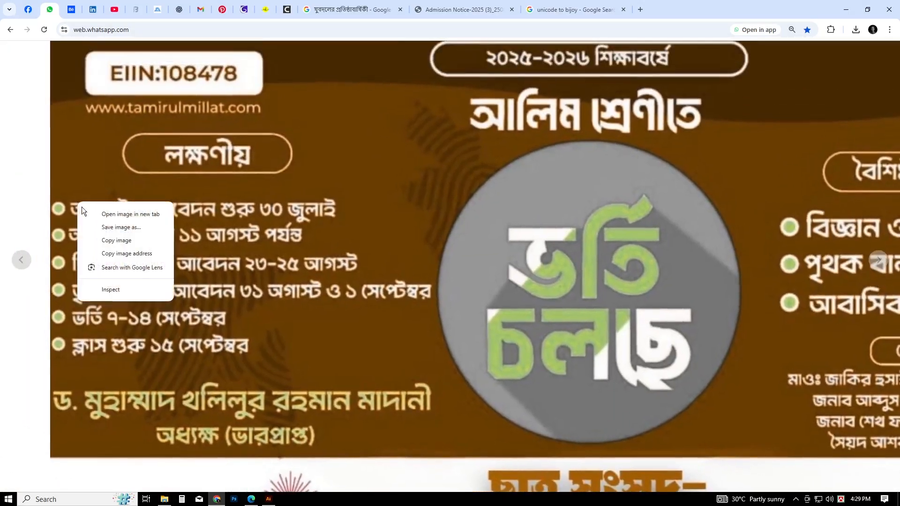
{"action": "left_click", "coordinate": [112, 269]}
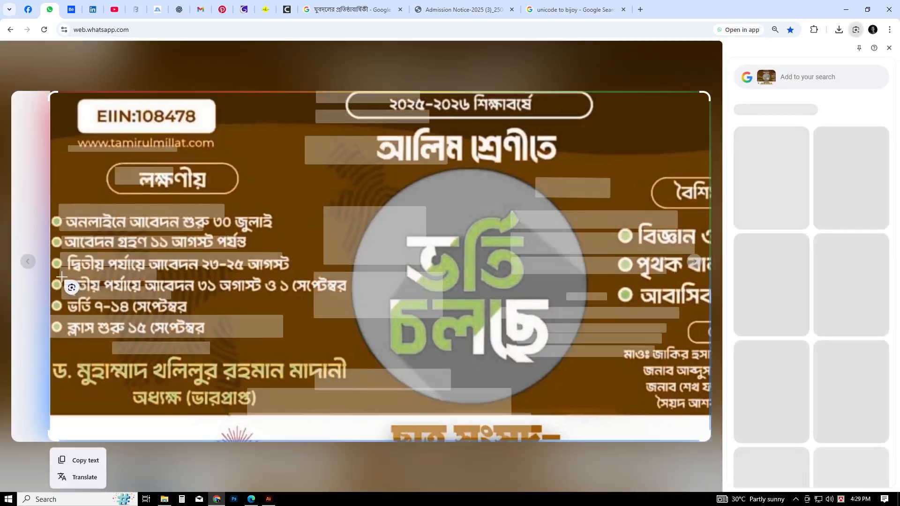
{"action": "left_click_drag", "start_coordinate": [66, 281], "coordinate": [372, 349]}
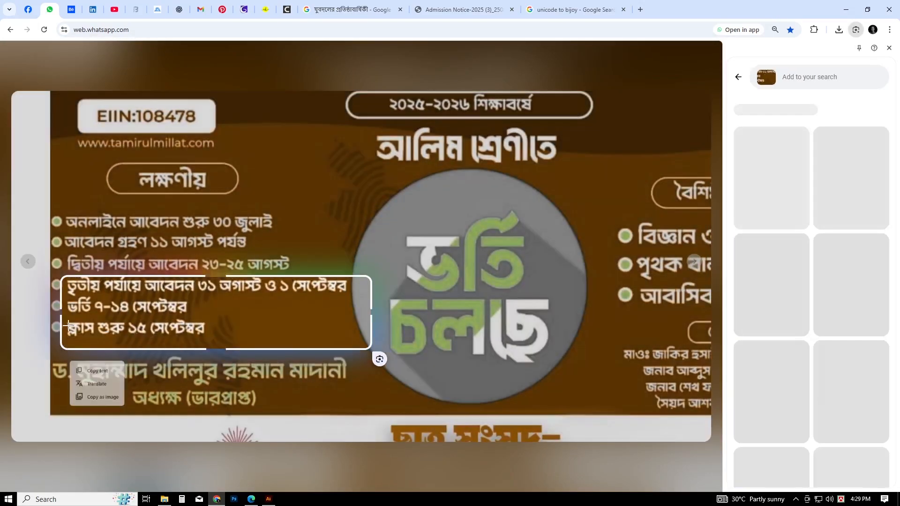
{"action": "left_click", "coordinate": [93, 367]}
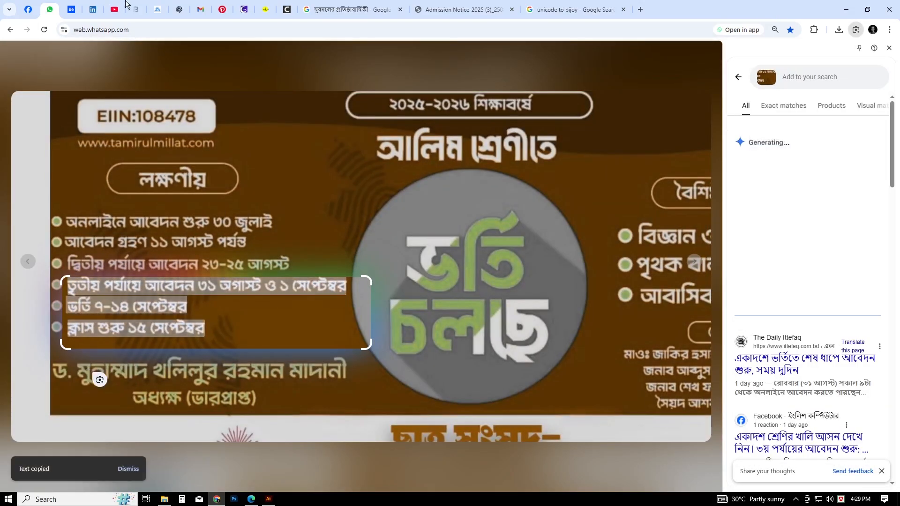
Replace the fontbd converter's Unicode text with the three copied lines and cut the converted ANSI text.
{"action": "left_click", "coordinate": [139, 15]}
{"action": "key", "text": "ctrl+a"}
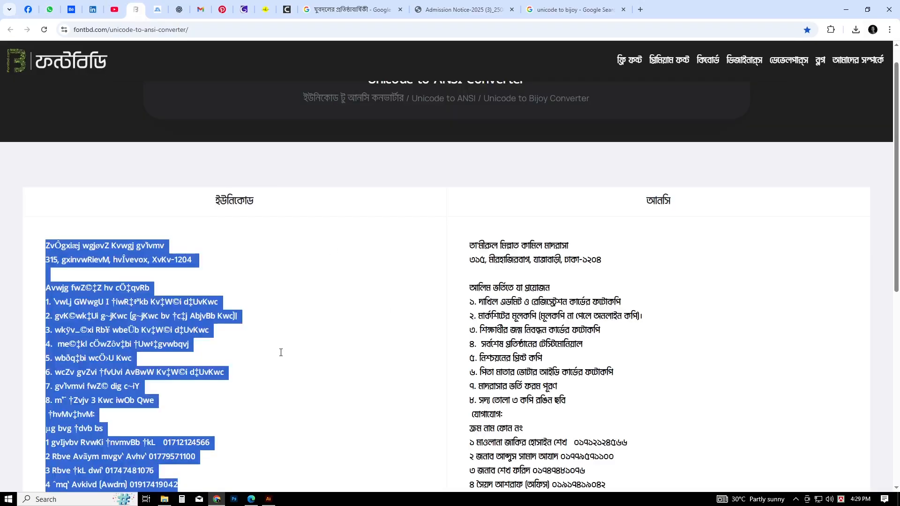
{"action": "key", "text": "ctrl+v"}
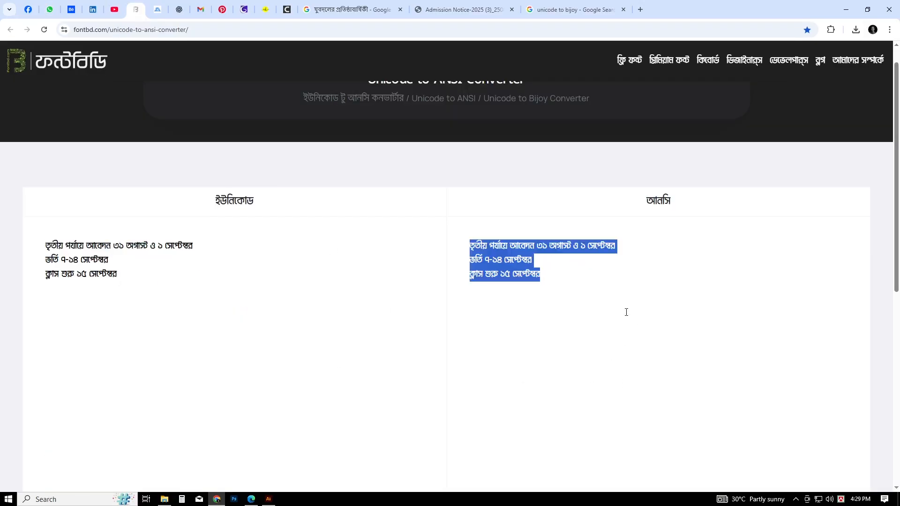
{"action": "key", "text": "ctrl+x"}
Switch to Illustrator and paste the three converted date lines as a new text object beside the notice text.
{"action": "left_click", "coordinate": [268, 499]}
{"action": "scroll", "coordinate": [421, 303], "scroll_direction": "down", "scroll_amount": 3}
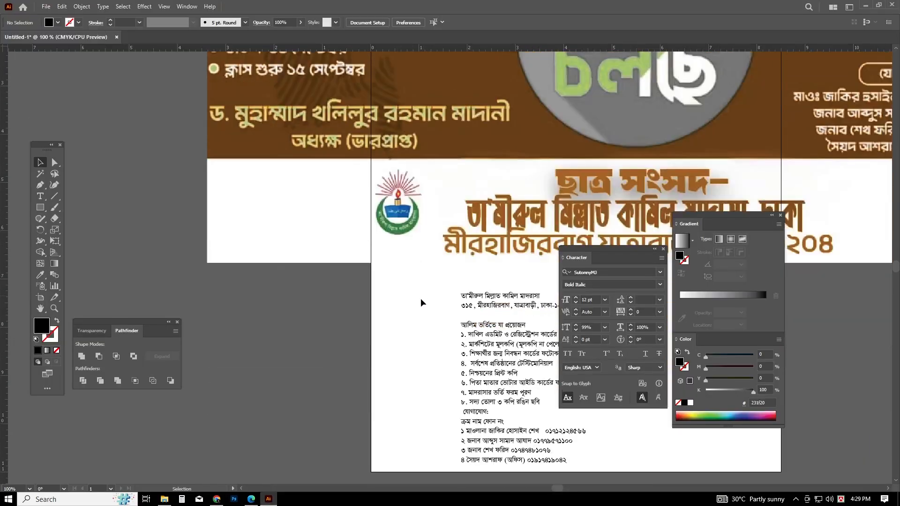
{"action": "scroll", "coordinate": [421, 302], "scroll_direction": "down", "scroll_amount": 3}
{"action": "scroll", "coordinate": [414, 237], "scroll_direction": "right", "scroll_amount": 3}
{"action": "mouse_move", "coordinate": [395, 275]}
{"action": "left_mouse_down"}
{"action": "mouse_move", "coordinate": [498, 272]}
{"action": "mouse_move", "coordinate": [242, 284]}
{"action": "mouse_move", "coordinate": [398, 270]}
{"action": "left_mouse_up"}
{"action": "triple_click", "coordinate": [393, 270]}
{"action": "key", "text": "ctrl+a"}
{"action": "key", "text": "ctrl+v"}
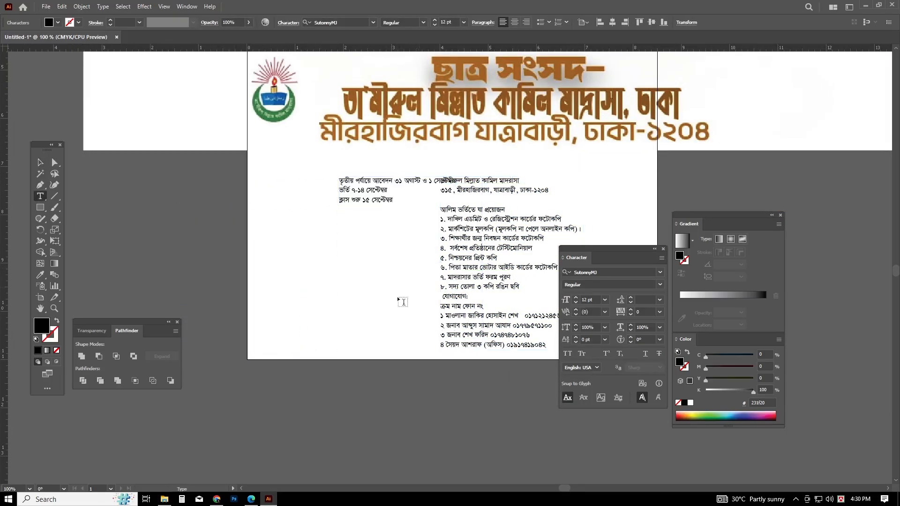
Move the three-line date text to the left, clear of the notice text, and deselect it.
{"action": "left_click", "coordinate": [37, 163]}
{"action": "left_click_drag", "start_coordinate": [408, 195], "coordinate": [337, 227]}
{"action": "scroll", "coordinate": [387, 280], "scroll_direction": "up", "scroll_amount": 1}
{"action": "left_click", "coordinate": [387, 280]}
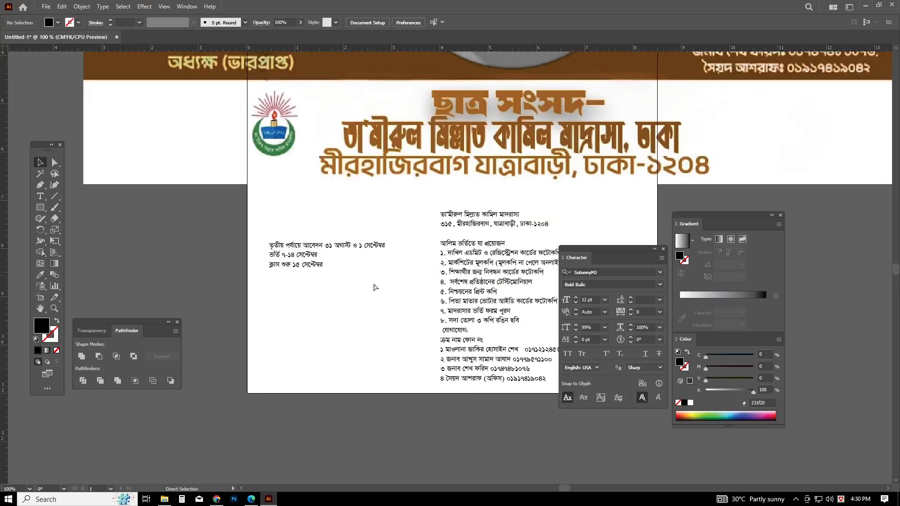
Compare the pasted notice and date text with the reference banner's wording, focusing on the madrasa name and address lines.
{"action": "scroll", "coordinate": [387, 281], "scroll_direction": "right", "scroll_amount": 2}
{"action": "scroll", "coordinate": [351, 297], "scroll_direction": "up", "scroll_amount": 4}
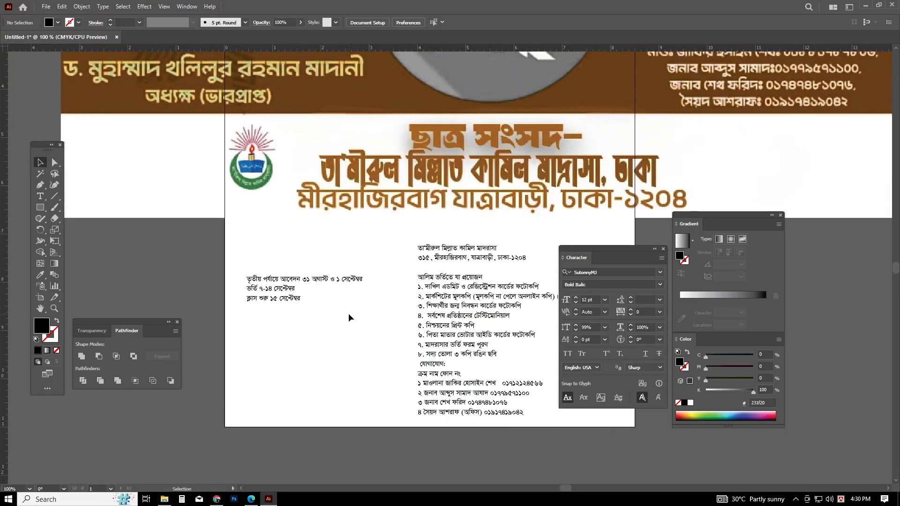
{"action": "scroll", "coordinate": [328, 304], "scroll_direction": "left", "scroll_amount": 1}
{"action": "scroll", "coordinate": [377, 311], "scroll_direction": "left", "scroll_amount": 2}
{"action": "scroll", "coordinate": [380, 307], "scroll_direction": "up", "scroll_amount": 2}
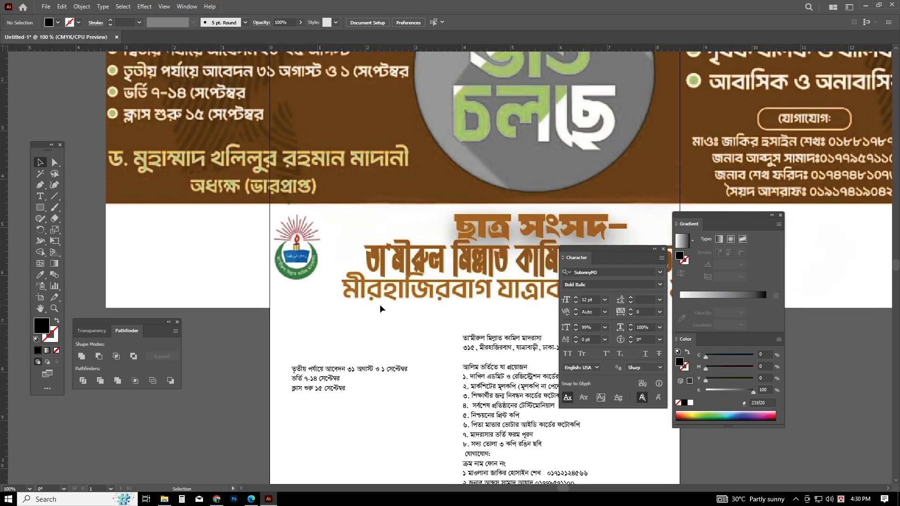
{"action": "scroll", "coordinate": [380, 308], "scroll_direction": "down", "scroll_amount": 2}
{"action": "scroll", "coordinate": [466, 319], "scroll_direction": "right", "scroll_amount": 2}
{"action": "scroll", "coordinate": [469, 319], "scroll_direction": "down", "scroll_amount": 3}
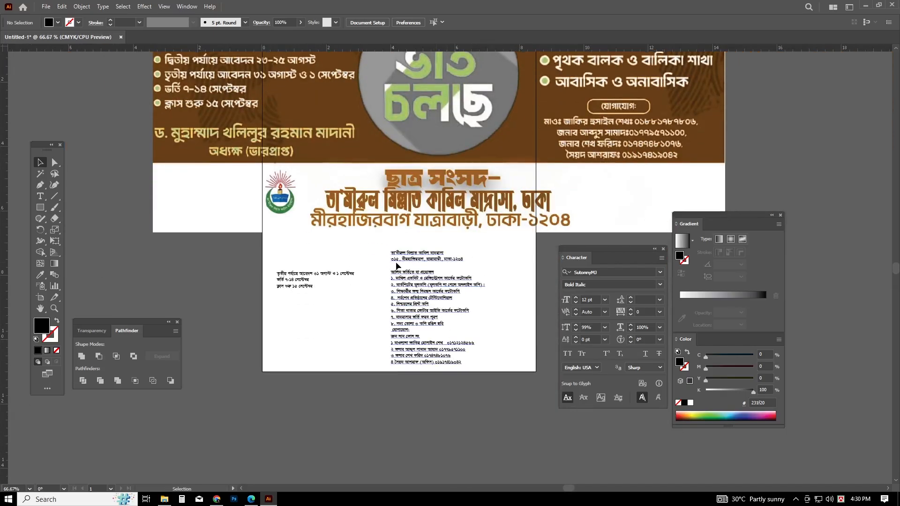
{"action": "scroll", "coordinate": [399, 270], "scroll_direction": "up", "scroll_amount": 3}
{"action": "scroll", "coordinate": [397, 277], "scroll_direction": "up", "scroll_amount": 4}
{"action": "scroll", "coordinate": [422, 300], "scroll_direction": "right", "scroll_amount": 2}
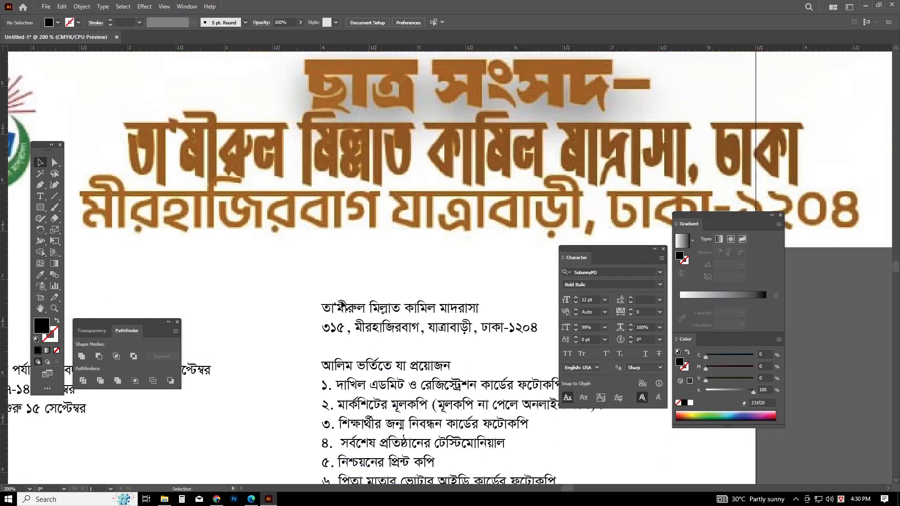
{"action": "scroll", "coordinate": [435, 310], "scroll_direction": "right", "scroll_amount": 1}
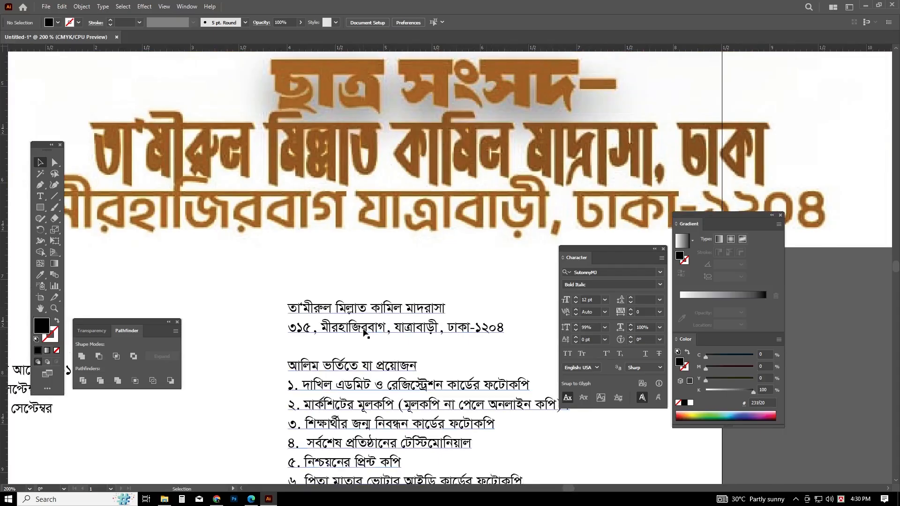
Insert the line "ছাত্র সংসদ" above the madrasa name at the start of the notice text.
{"action": "scroll", "coordinate": [366, 332], "scroll_direction": "up", "scroll_amount": 1}
{"action": "scroll", "coordinate": [141, 267], "scroll_direction": "left", "scroll_amount": 2}
{"action": "scroll", "coordinate": [169, 259], "scroll_direction": "down", "scroll_amount": 2}
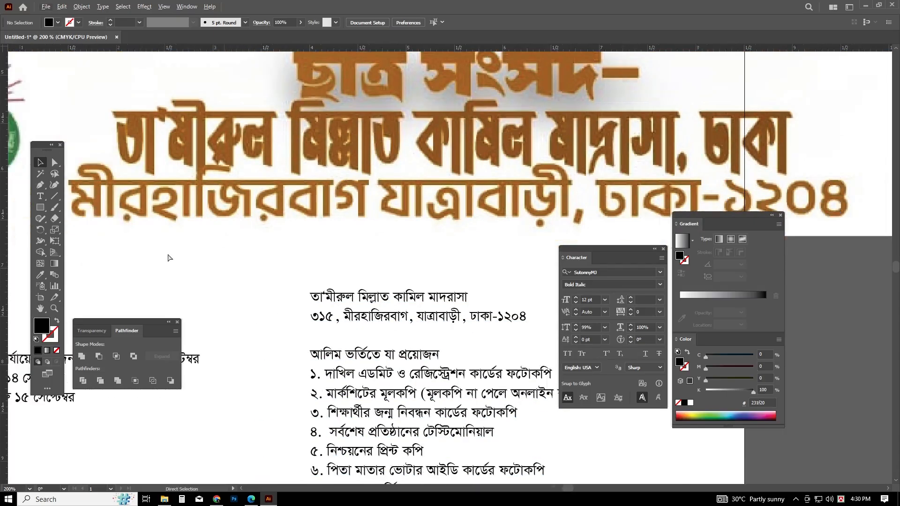
{"action": "scroll", "coordinate": [465, 259], "scroll_direction": "right", "scroll_amount": 3}
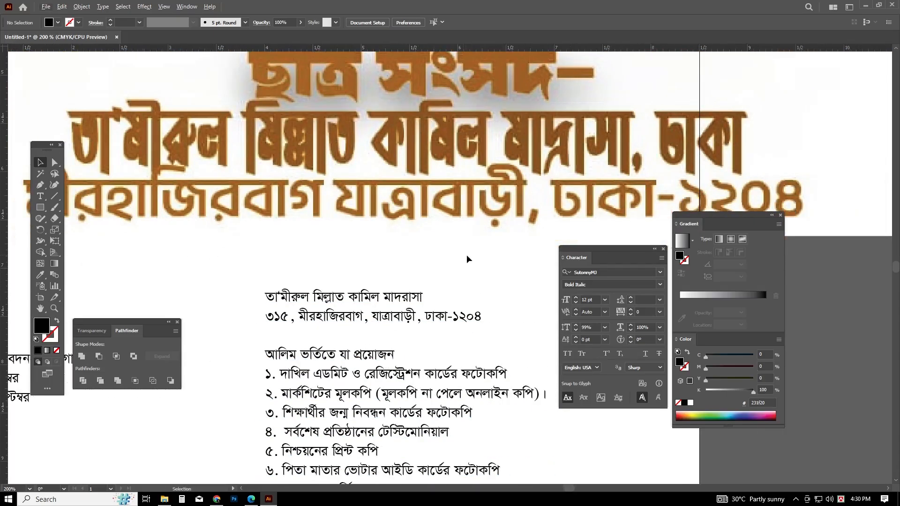
{"action": "scroll", "coordinate": [470, 263], "scroll_direction": "down", "scroll_amount": 2}
{"action": "scroll", "coordinate": [471, 263], "scroll_direction": "left", "scroll_amount": 1}
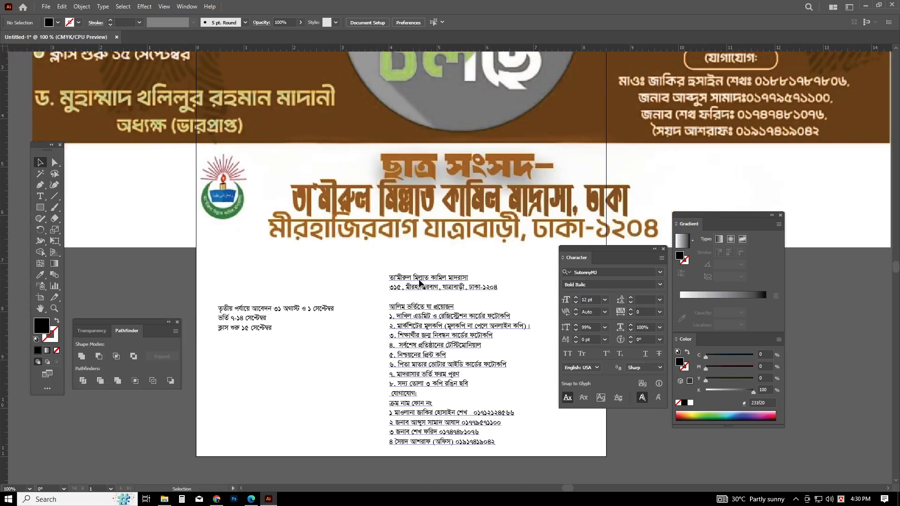
{"action": "left_click", "coordinate": [426, 287]}
{"action": "scroll", "coordinate": [402, 288], "scroll_direction": "up", "scroll_amount": 1}
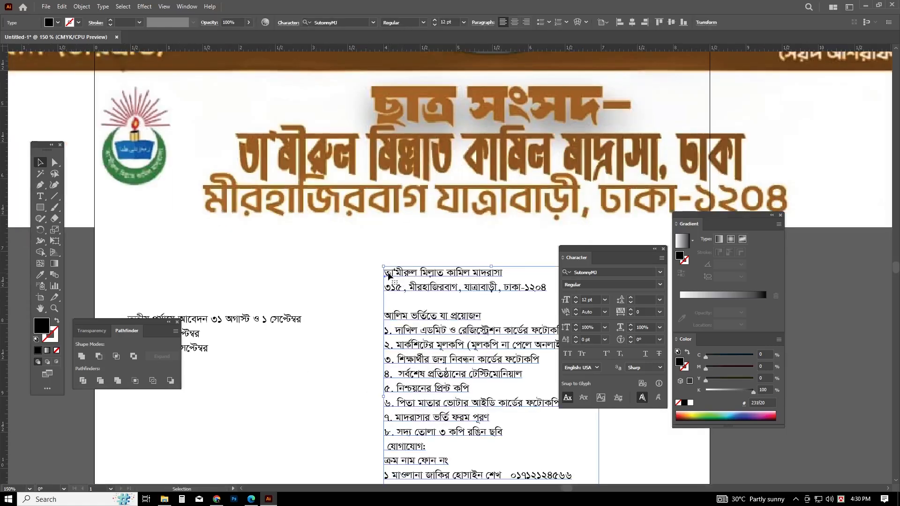
{"action": "double_click", "coordinate": [395, 278]}
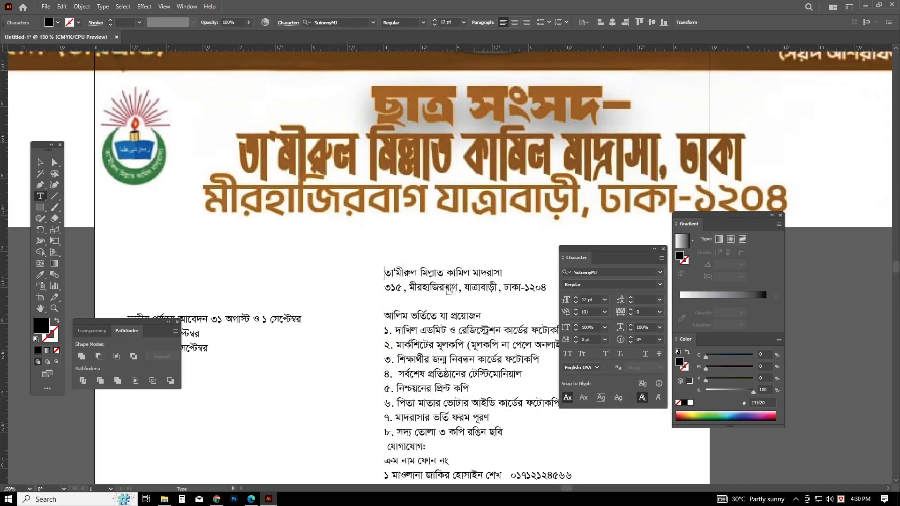
{"action": "scroll", "coordinate": [450, 288], "scroll_direction": "up", "scroll_amount": 1}
{"action": "type", "text": "ভ"}
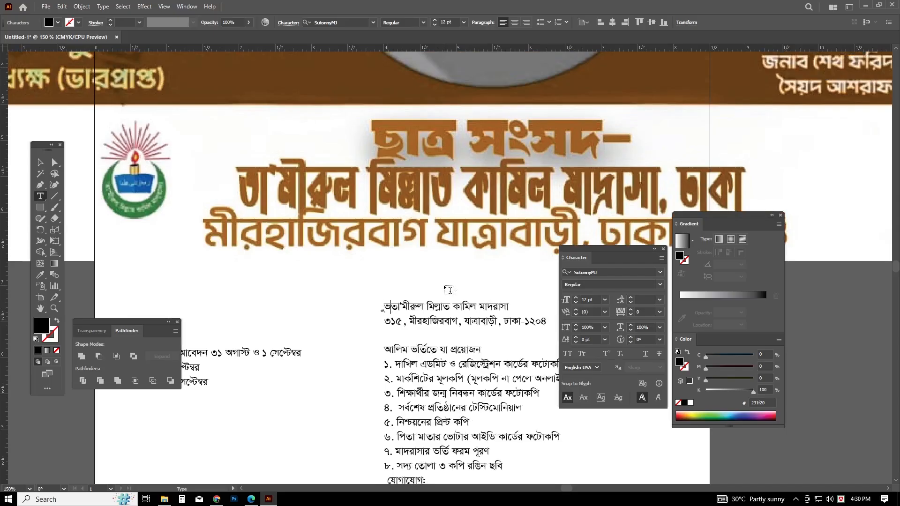
{"action": "key", "text": "ctrl+z"}
{"action": "type", "text": "ছাত্র সংসদ"}
{"action": "key", "text": "Return"}
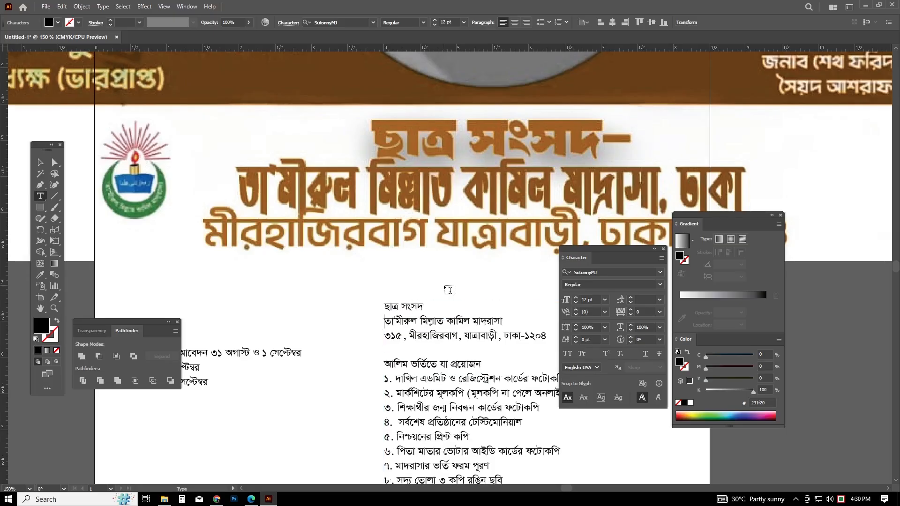
Remove the leading "৩১৫," from the address line of the notice text and deselect the text.
{"action": "scroll", "coordinate": [441, 295], "scroll_direction": "down", "scroll_amount": 3}
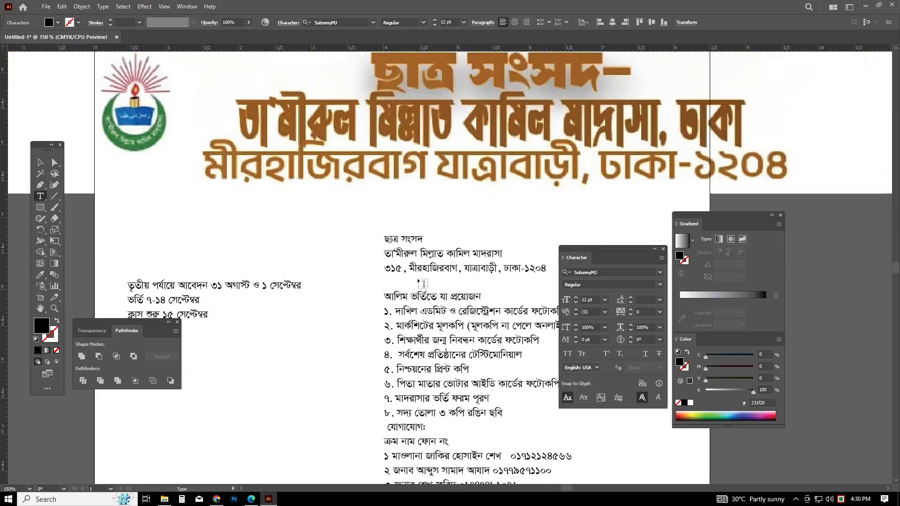
{"action": "left_click_drag", "start_coordinate": [410, 273], "coordinate": [383, 269]}
{"action": "key", "text": "BackSpace"}
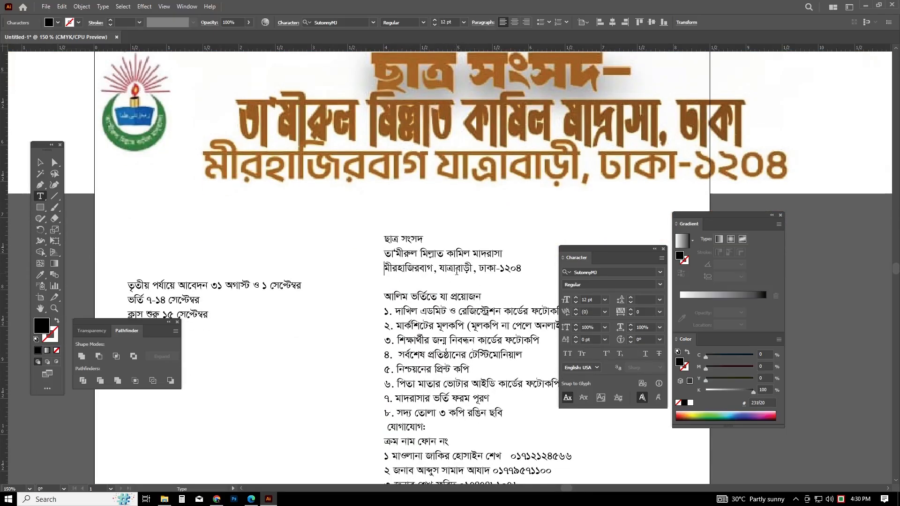
{"action": "scroll", "coordinate": [456, 271], "scroll_direction": "down", "scroll_amount": 1}
{"action": "scroll", "coordinate": [496, 268], "scroll_direction": "down", "scroll_amount": 2}
{"action": "left_click", "coordinate": [39, 162]}
{"action": "left_click", "coordinate": [303, 171]}
Append ", ঢাকা।" to the madrasa name line of the notice text and deselect it.
{"action": "scroll", "coordinate": [609, 193], "scroll_direction": "up", "scroll_amount": 2}
{"action": "scroll", "coordinate": [610, 194], "scroll_direction": "right", "scroll_amount": 1}
{"action": "scroll", "coordinate": [542, 222], "scroll_direction": "left", "scroll_amount": 1}
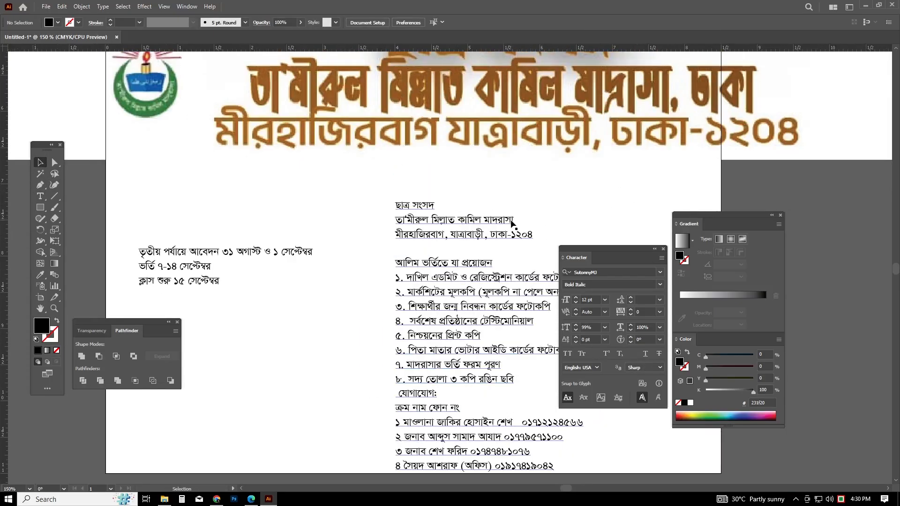
{"action": "key", "text": "t"}
{"action": "left_click", "coordinate": [512, 220]}
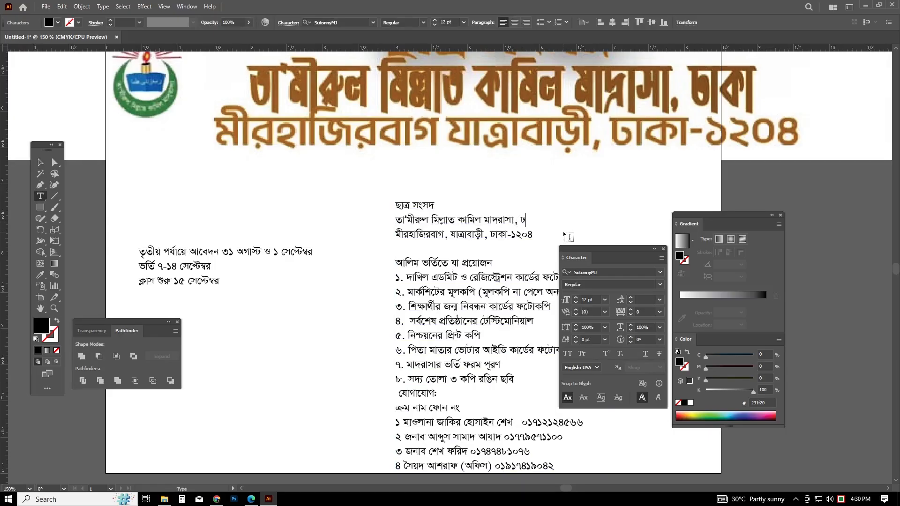
{"action": "left_click", "coordinate": [38, 162]}
{"action": "left_click", "coordinate": [291, 211]}
Review the notice's requirement and contact lines against the wording and layout of the whole reference banner.
{"action": "scroll", "coordinate": [382, 265], "scroll_direction": "right", "scroll_amount": 1}
{"action": "scroll", "coordinate": [382, 265], "scroll_direction": "down", "scroll_amount": 1}
{"action": "scroll", "coordinate": [382, 265], "scroll_direction": "down", "scroll_amount": 2}
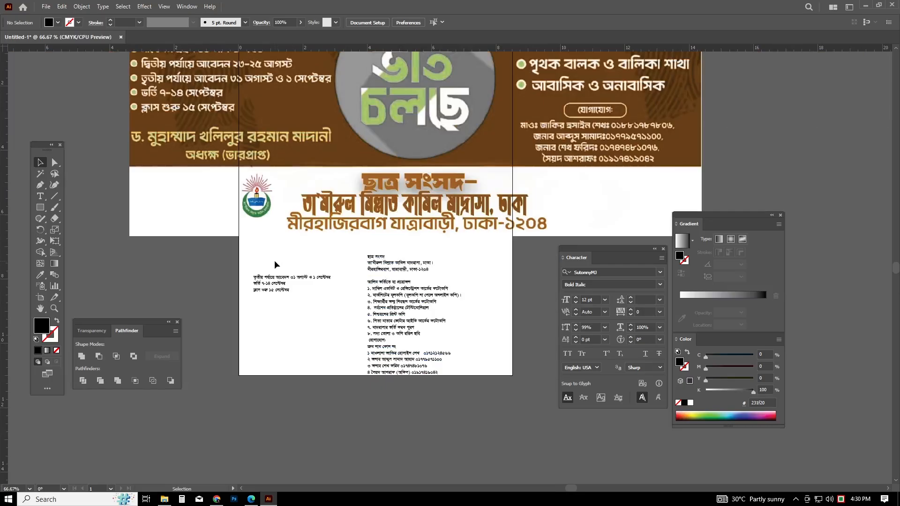
{"action": "left_click_drag", "start_coordinate": [281, 268], "coordinate": [484, 376]}
{"action": "scroll", "coordinate": [433, 371], "scroll_direction": "up", "scroll_amount": 3}
{"action": "left_click", "coordinate": [489, 345]}
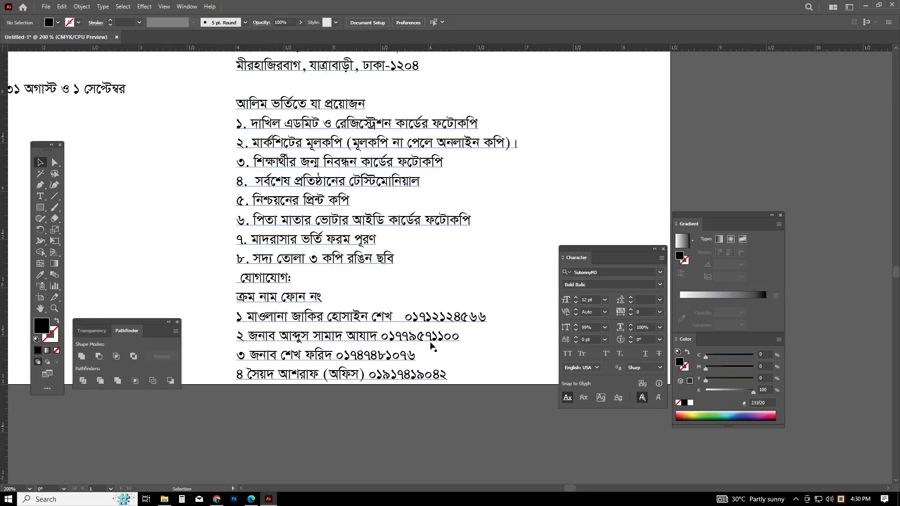
{"action": "scroll", "coordinate": [483, 336], "scroll_direction": "down", "scroll_amount": 1}
{"action": "scroll", "coordinate": [494, 277], "scroll_direction": "right", "scroll_amount": 1}
{"action": "scroll", "coordinate": [496, 274], "scroll_direction": "up", "scroll_amount": 2}
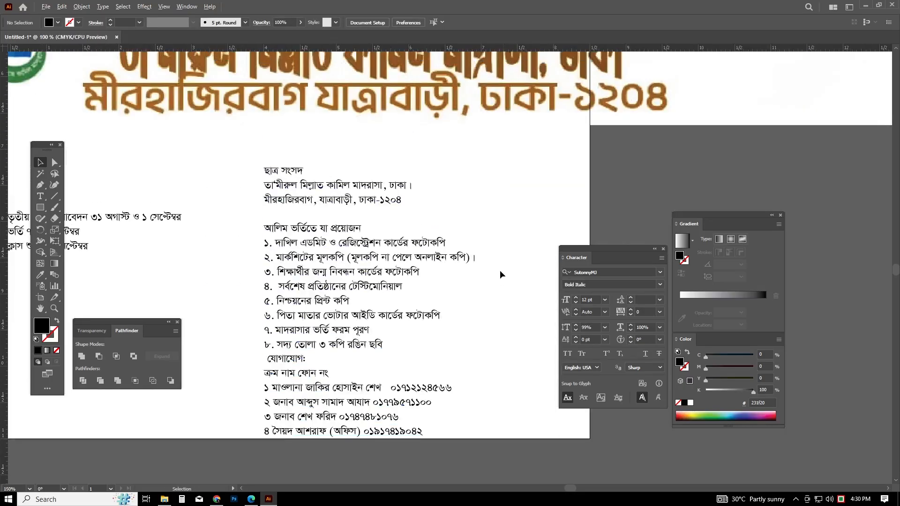
{"action": "scroll", "coordinate": [498, 269], "scroll_direction": "down", "scroll_amount": 2}
{"action": "scroll", "coordinate": [492, 271], "scroll_direction": "up", "scroll_amount": 3}
{"action": "scroll", "coordinate": [392, 248], "scroll_direction": "up", "scroll_amount": 2}
{"action": "scroll", "coordinate": [402, 239], "scroll_direction": "down", "scroll_amount": 3}
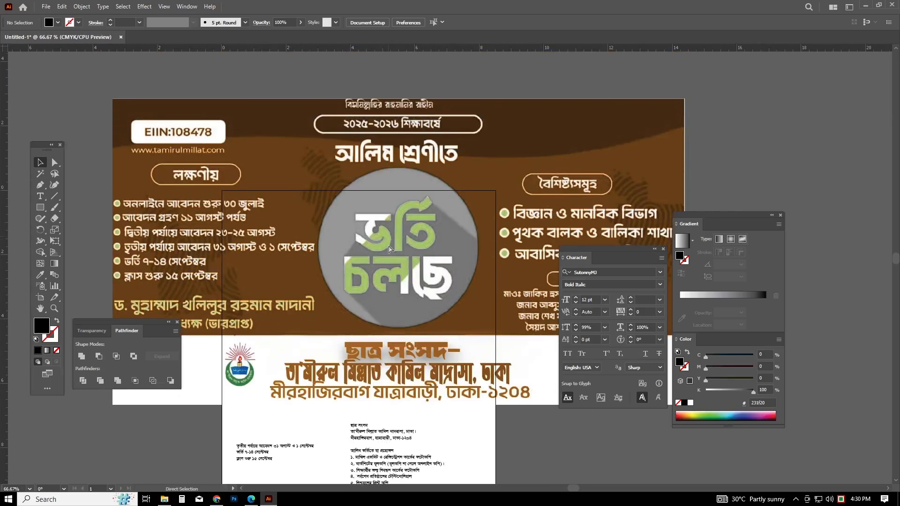
{"action": "scroll", "coordinate": [402, 240], "scroll_direction": "down", "scroll_amount": 2}
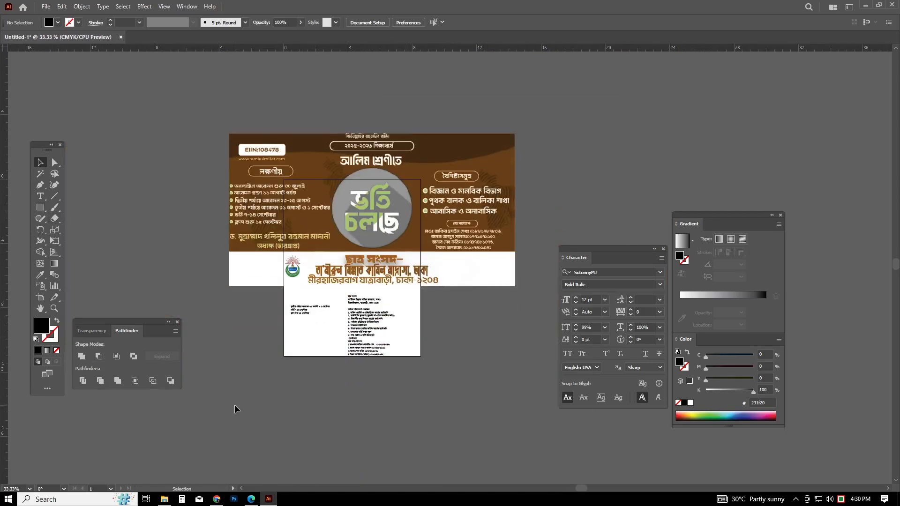
{"action": "left_click", "coordinate": [216, 500]}
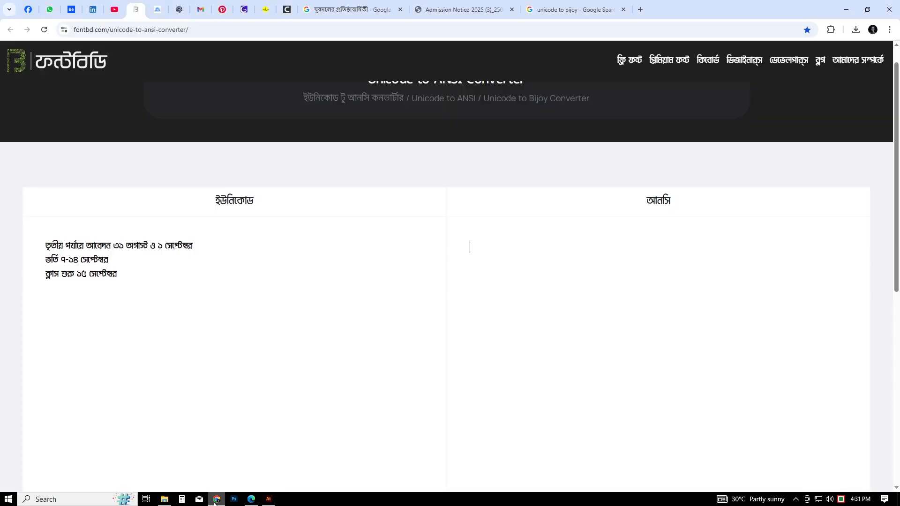
{"action": "left_click", "coordinate": [216, 501]}
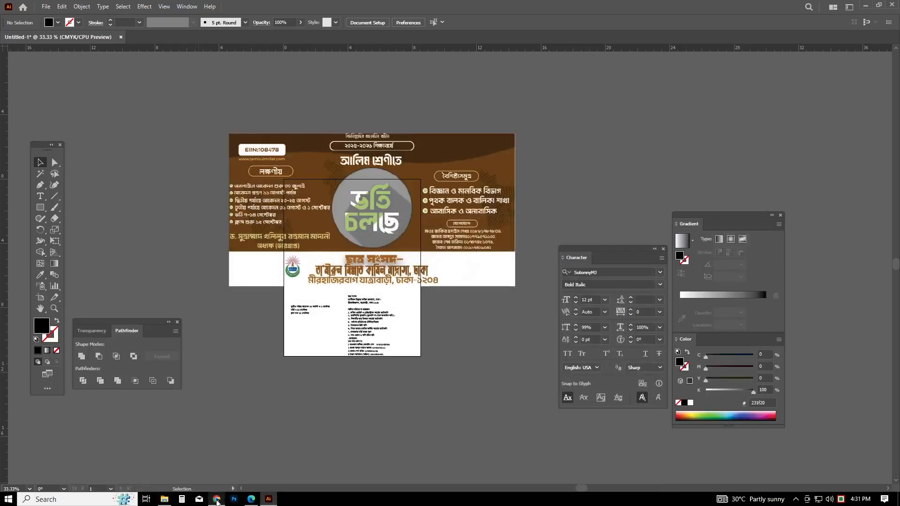
Draw a 6 × 3 in rectangle below the artboard and enlarge it proportionally to about 31.3 × 15.7 in.
{"action": "left_click", "coordinate": [41, 207]}
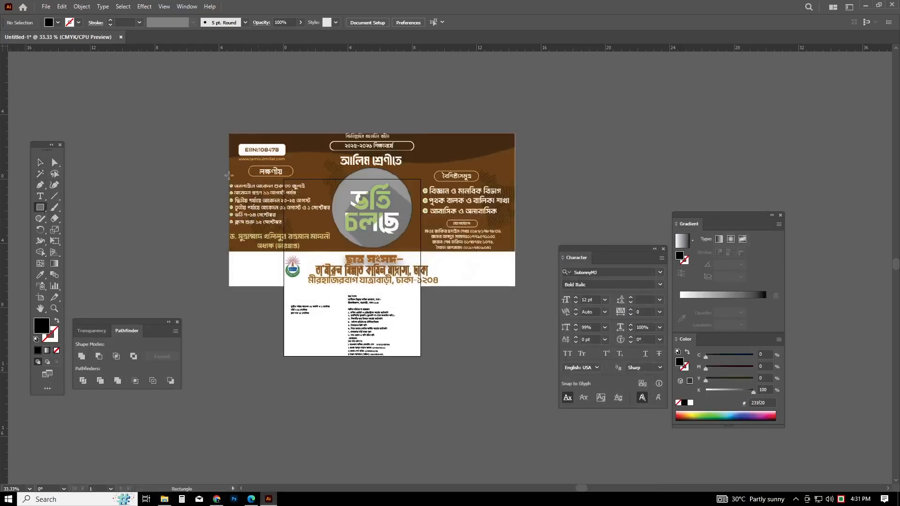
{"action": "left_click", "coordinate": [263, 370]}
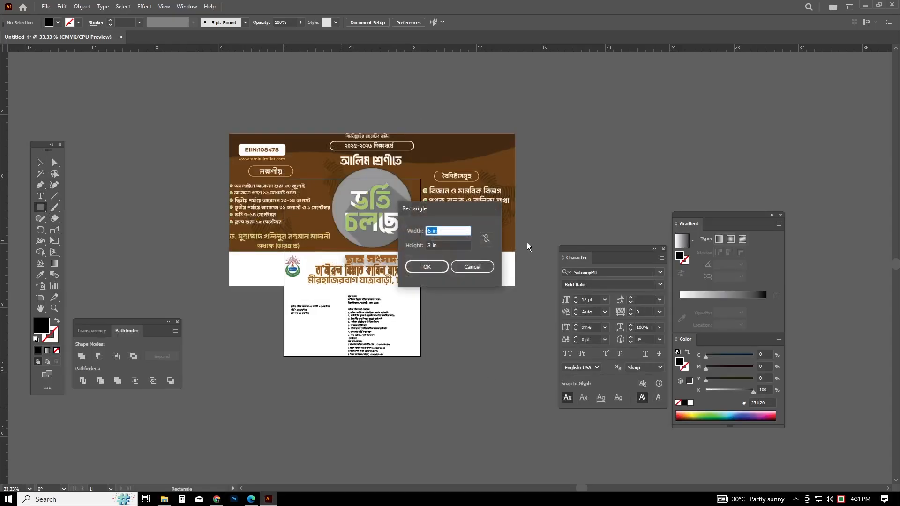
{"action": "left_click", "coordinate": [426, 267]}
{"action": "key", "text": "v"}
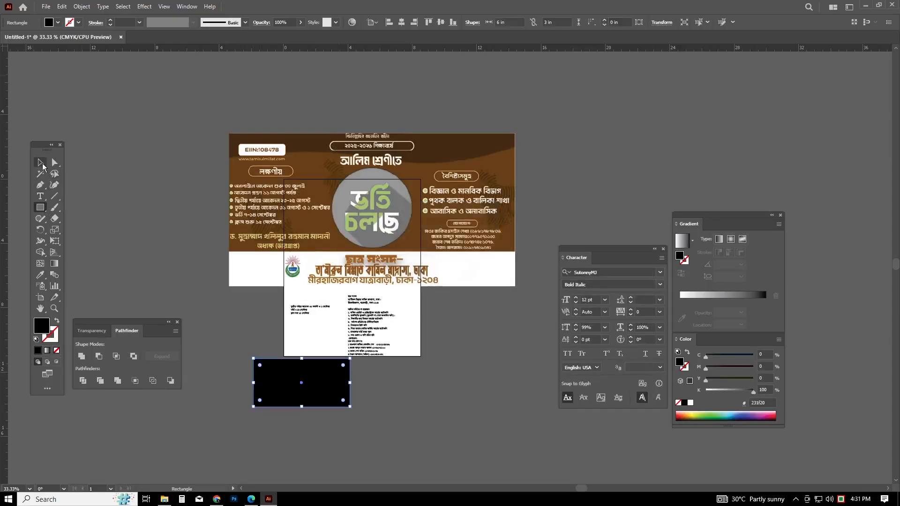
{"action": "left_click_drag", "start_coordinate": [352, 383], "coordinate": [554, 422]}
{"action": "scroll", "coordinate": [287, 273], "scroll_direction": "down", "scroll_amount": 3}
{"action": "left_click_drag", "start_coordinate": [314, 269], "coordinate": [536, 469]}
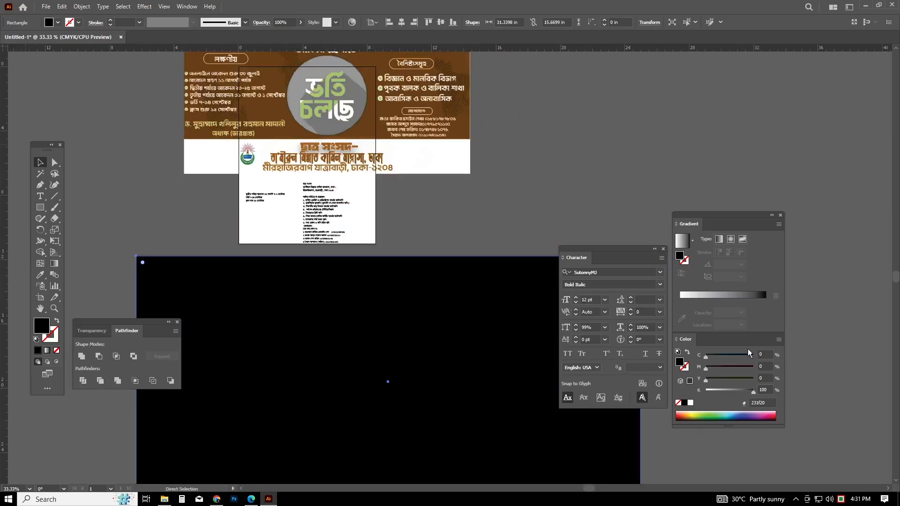
Fill the large rectangle with white and lock it in place just below the artboard.
{"action": "left_click", "coordinate": [691, 402]}
{"action": "left_click_drag", "start_coordinate": [378, 381], "coordinate": [444, 230]}
{"action": "left_click", "coordinate": [443, 230]}
{"action": "scroll", "coordinate": [378, 340], "scroll_direction": "down", "scroll_amount": 2}
{"action": "left_click_drag", "start_coordinate": [378, 342], "coordinate": [377, 334]}
{"action": "key", "text": "ctrl+2"}
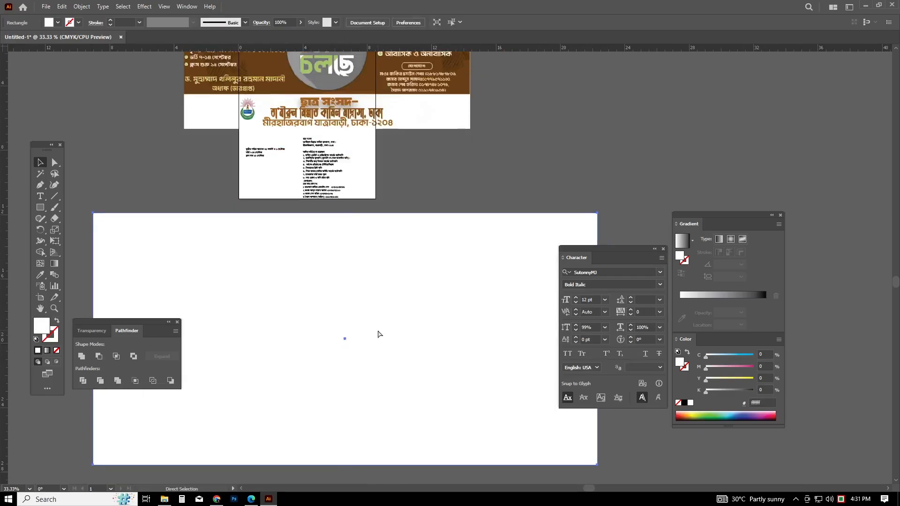
{"action": "left_click", "coordinate": [43, 6]}
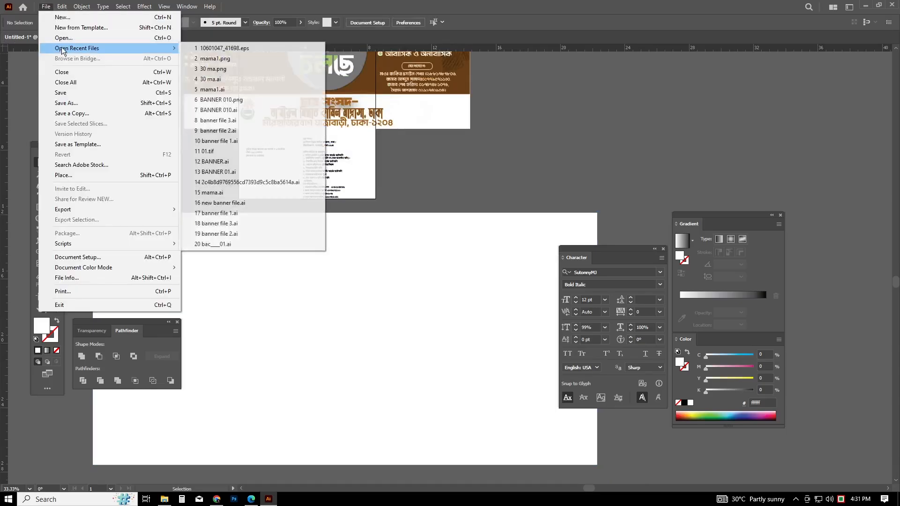
{"action": "left_click", "coordinate": [63, 42]}
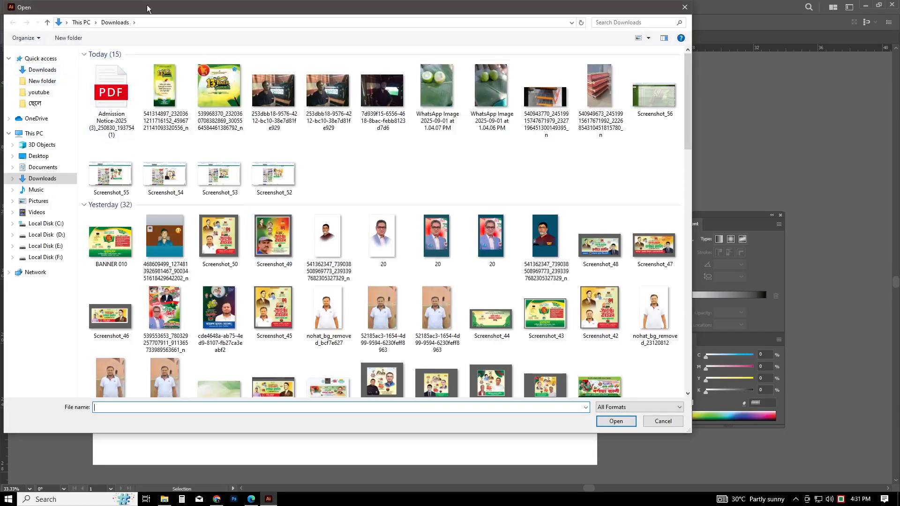
{"action": "scroll", "coordinate": [277, 305], "scroll_direction": "down", "scroll_amount": 5}
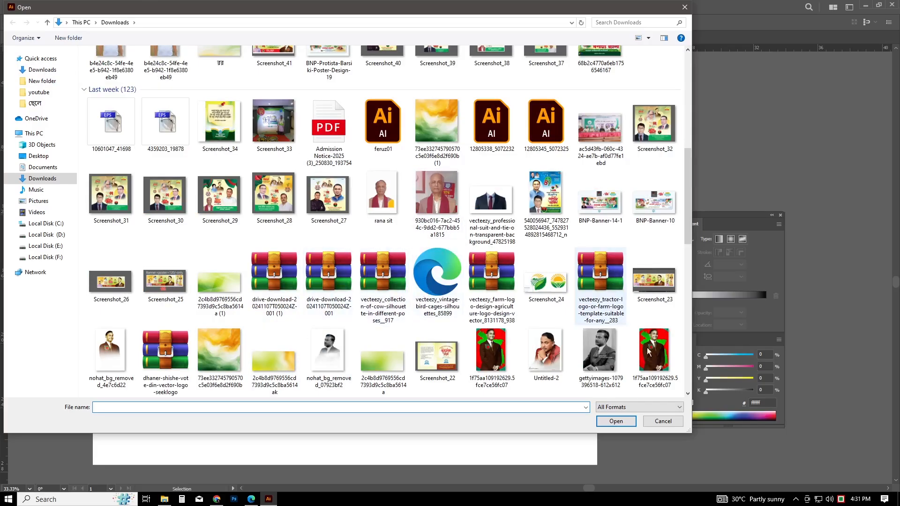
{"action": "left_click", "coordinate": [663, 421]}
Switch to Chrome and open the saved "bg" board from the Pinterest profile.
{"action": "left_click", "coordinate": [216, 499]}
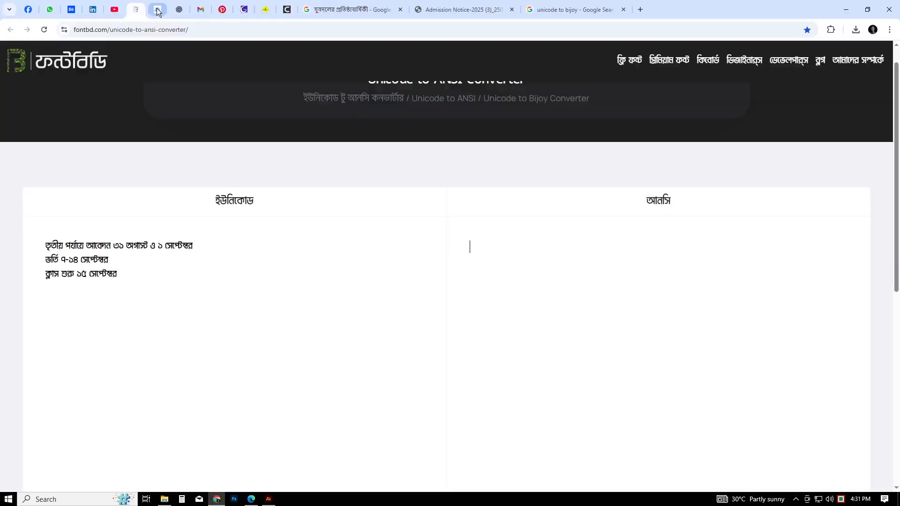
{"action": "left_click", "coordinate": [179, 9]}
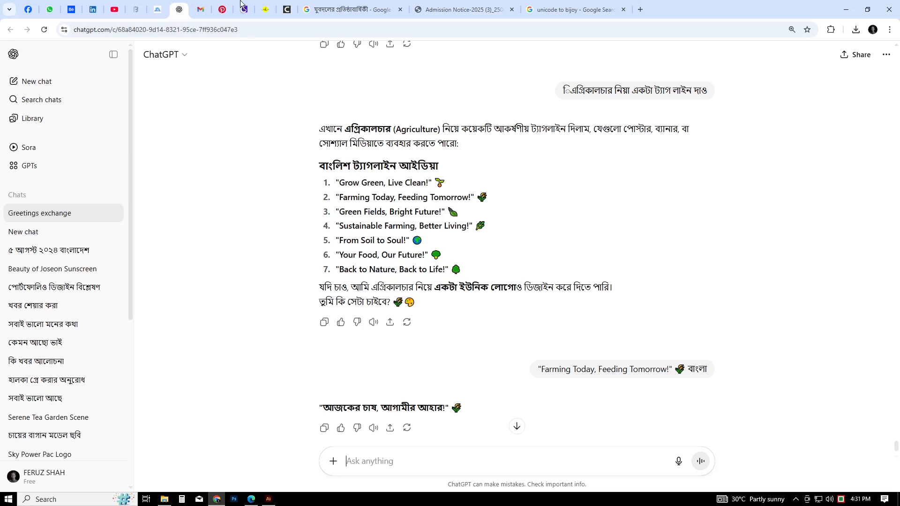
{"action": "left_click", "coordinate": [223, 10]}
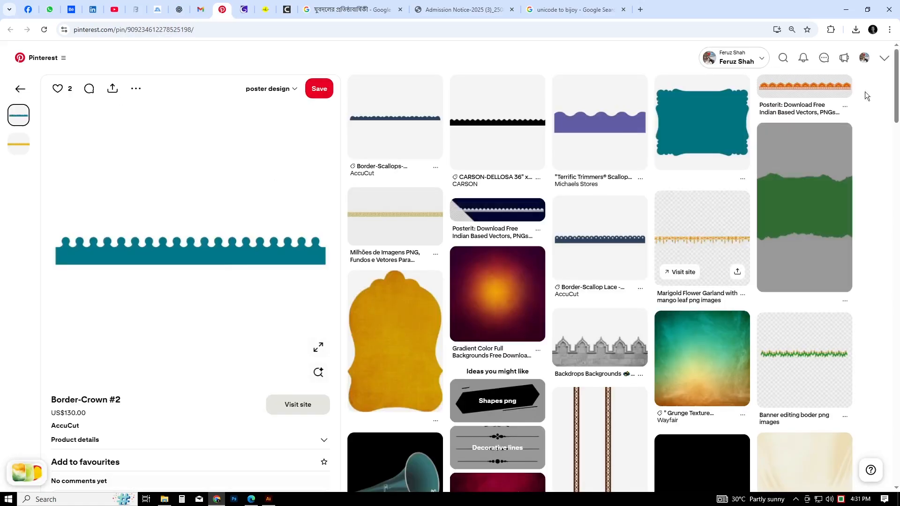
{"action": "left_click", "coordinate": [863, 62]}
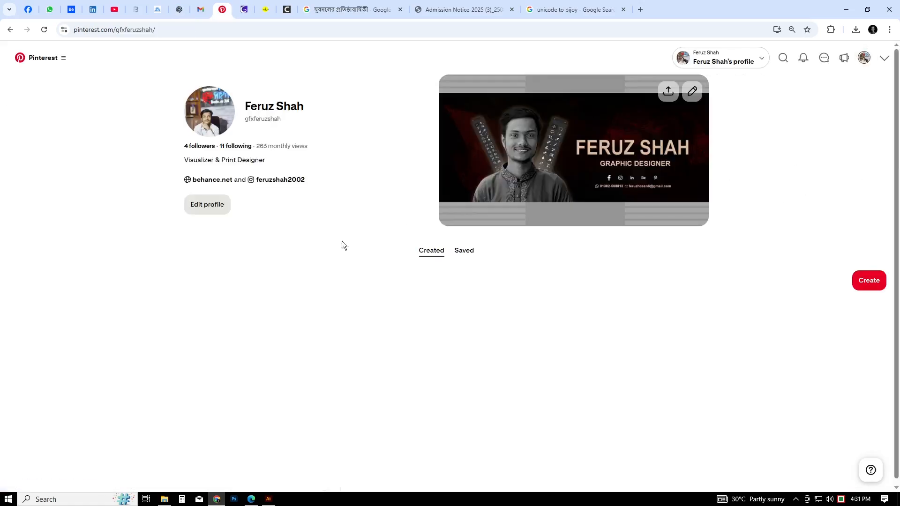
{"action": "left_click", "coordinate": [464, 252]}
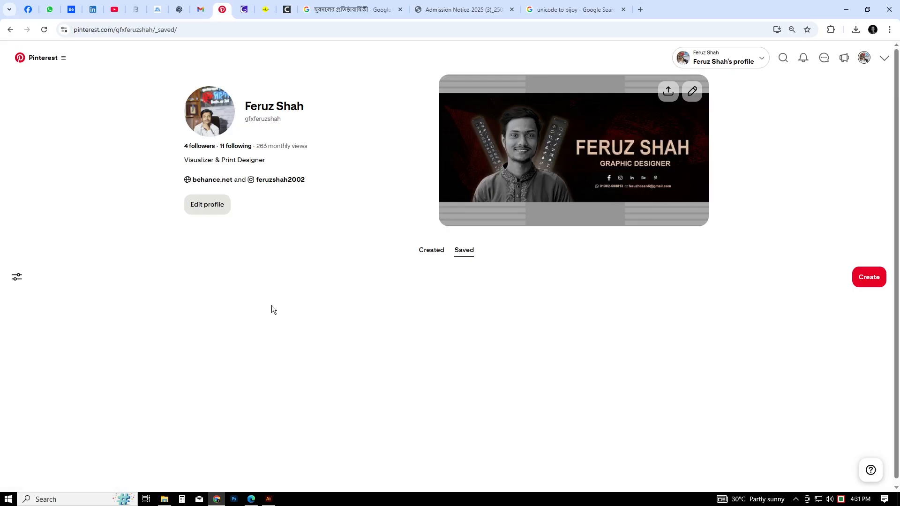
{"action": "left_click", "coordinate": [177, 342]}
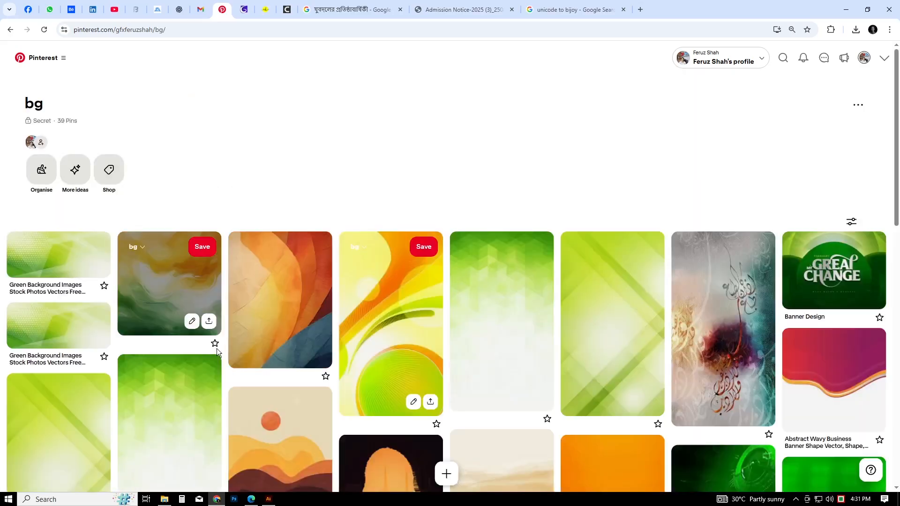
Browse the board's backgrounds and open the square orange, white and green abstract wave pin.
{"action": "scroll", "coordinate": [231, 351], "scroll_direction": "down", "scroll_amount": 3}
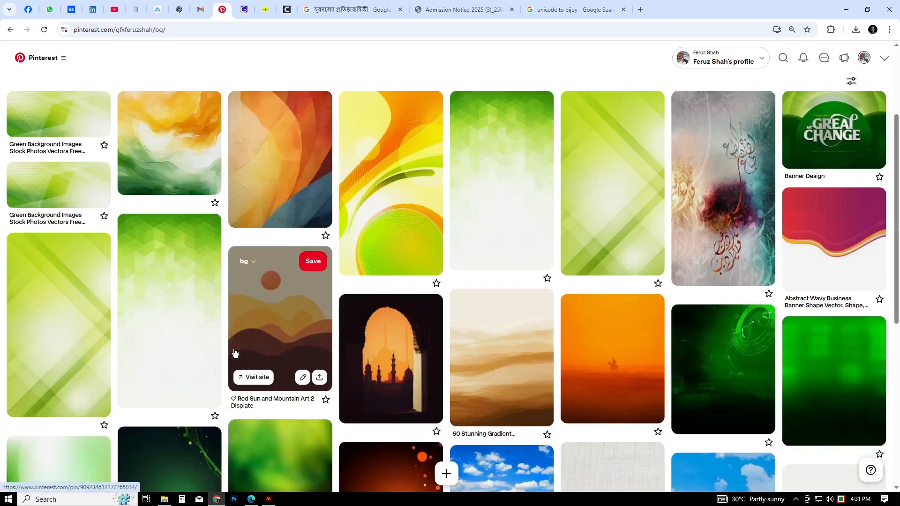
{"action": "scroll", "coordinate": [196, 353], "scroll_direction": "up", "scroll_amount": 2}
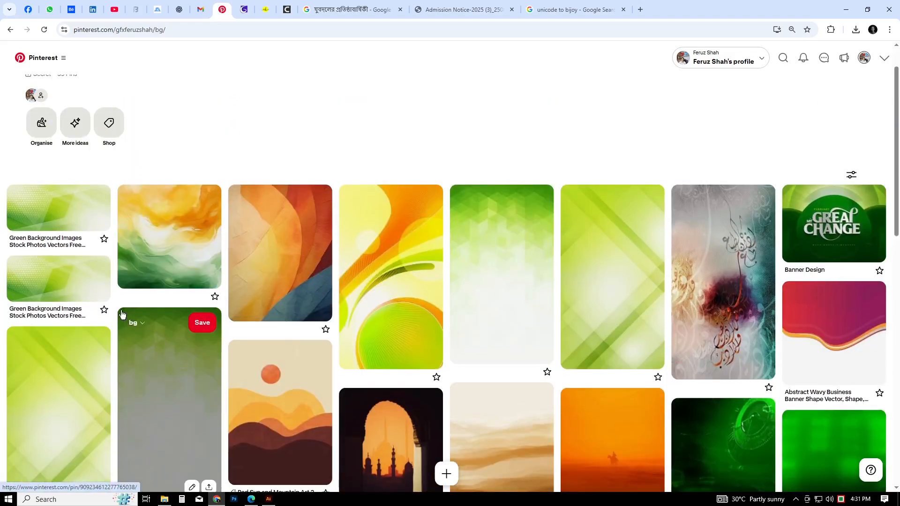
{"action": "left_click", "coordinate": [156, 247]}
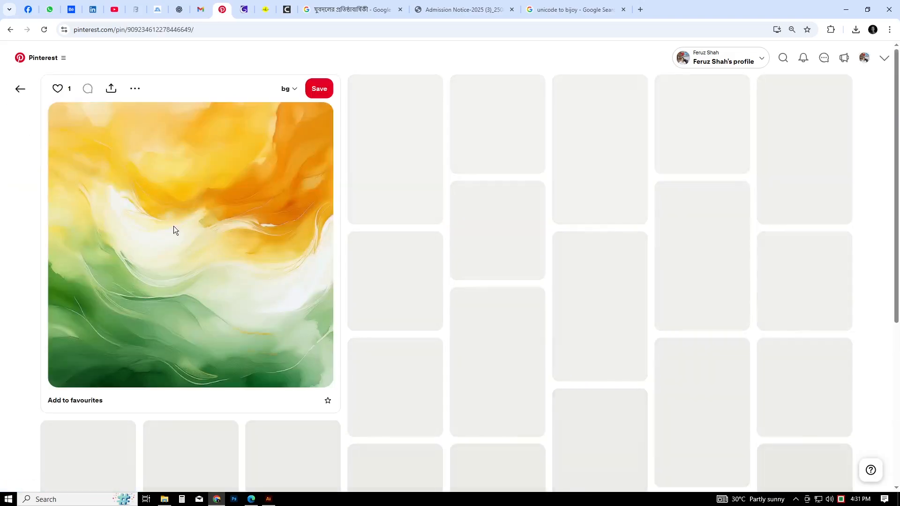
Download the orange, white and green wave image to the Downloads folder.
{"action": "right_click", "coordinate": [170, 185]}
{"action": "left_click", "coordinate": [215, 209]}
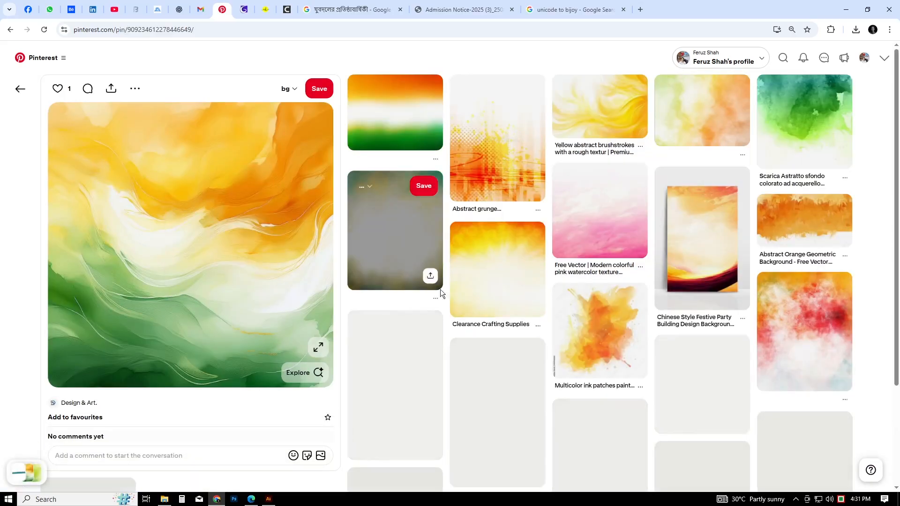
{"action": "key", "text": "Return"}
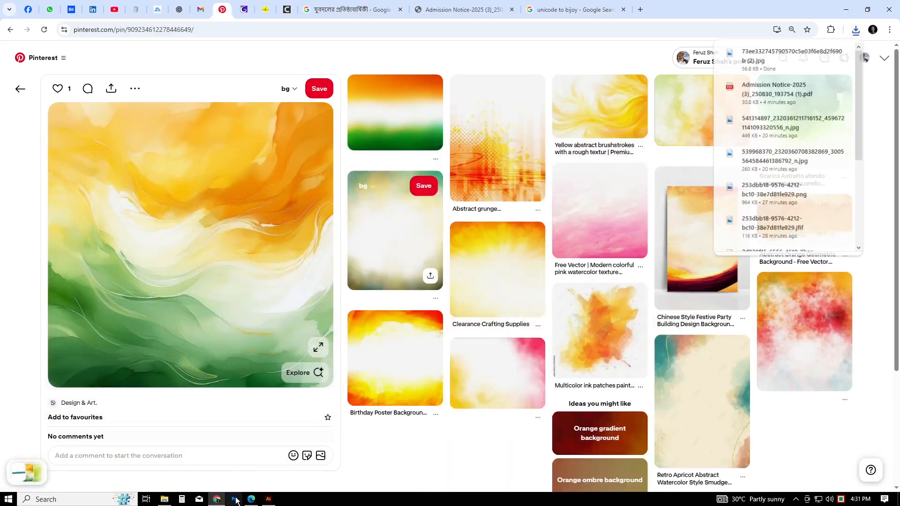
Launch Photoshop and open the downloaded orange, white and green wave image from the Downloads folder.
{"action": "scroll", "coordinate": [233, 480], "scroll_direction": "down", "scroll_amount": 5}
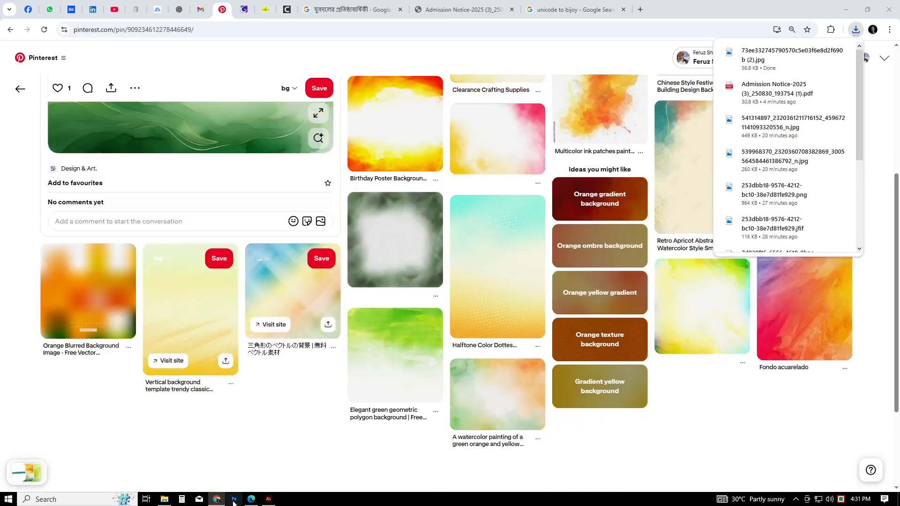
{"action": "left_click", "coordinate": [234, 501]}
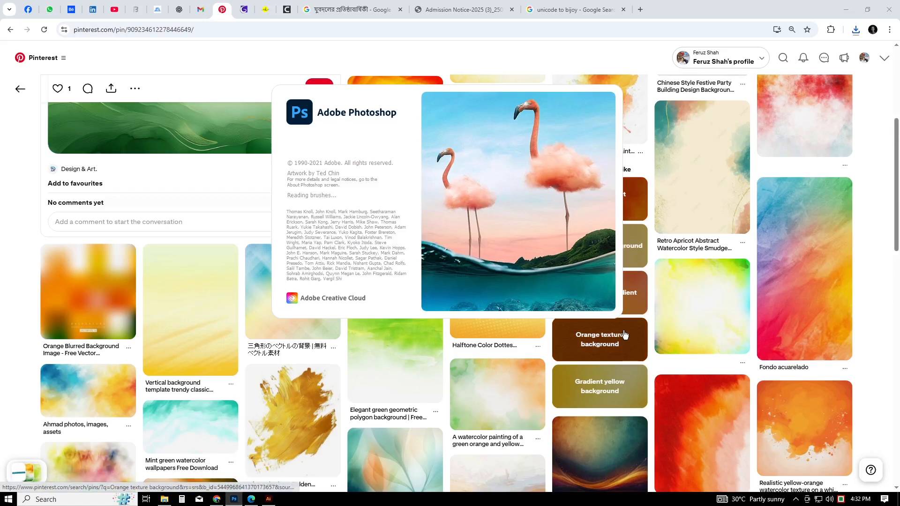
{"action": "scroll", "coordinate": [463, 381], "scroll_direction": "down", "scroll_amount": 1}
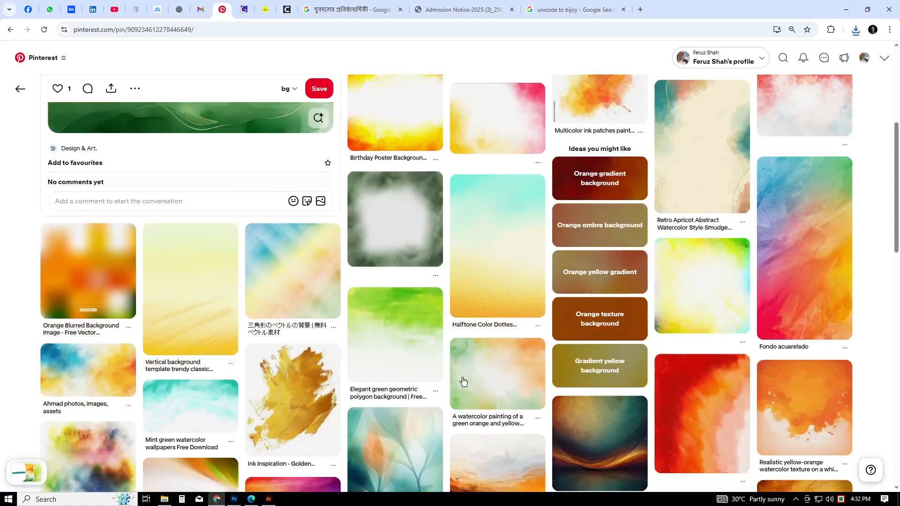
{"action": "scroll", "coordinate": [464, 381], "scroll_direction": "down", "scroll_amount": 3}
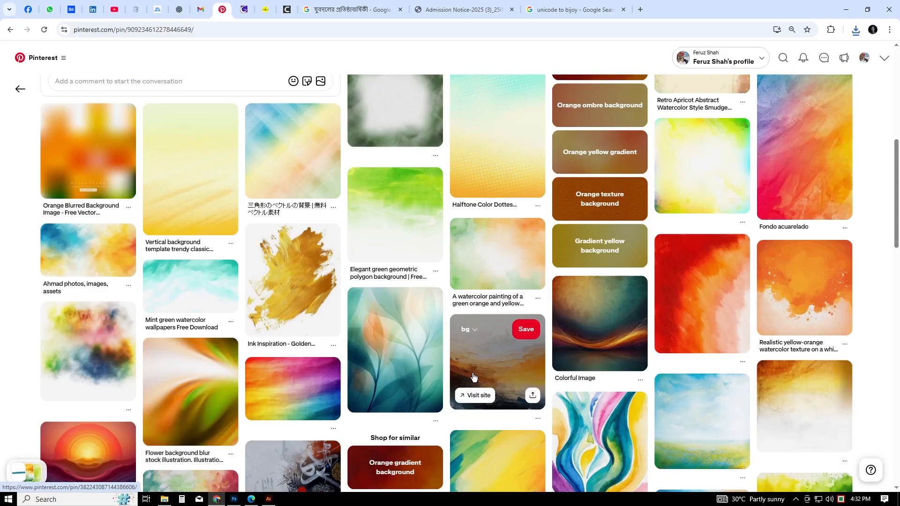
{"action": "scroll", "coordinate": [471, 374], "scroll_direction": "down", "scroll_amount": 5}
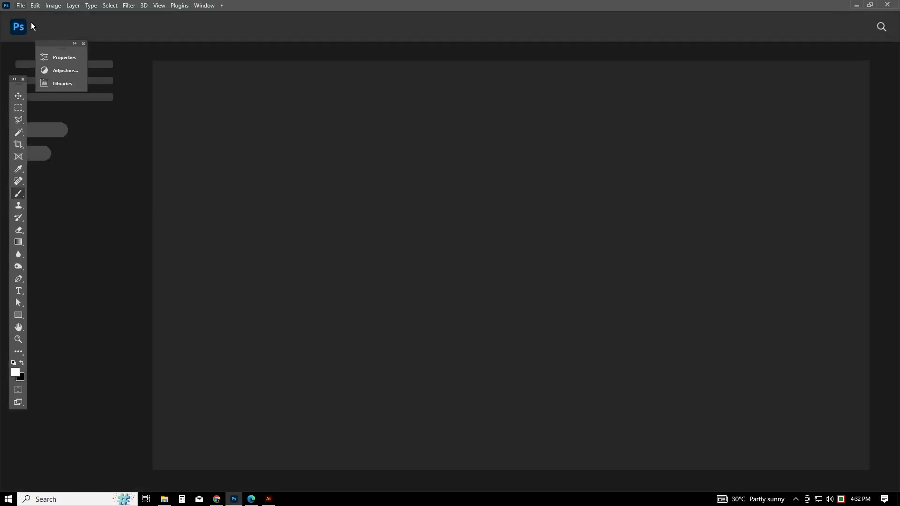
{"action": "left_click", "coordinate": [21, 5]}
{"action": "left_click", "coordinate": [28, 25]}
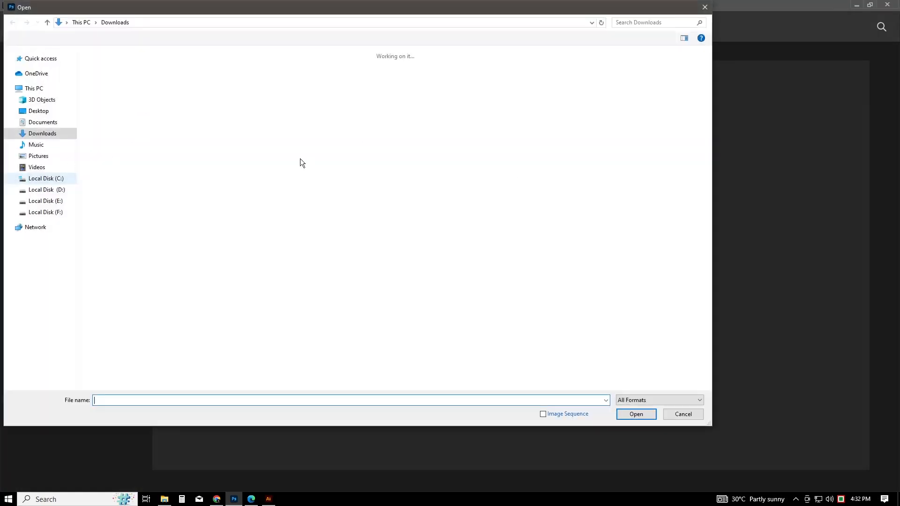
{"action": "double_click", "coordinate": [109, 96]}
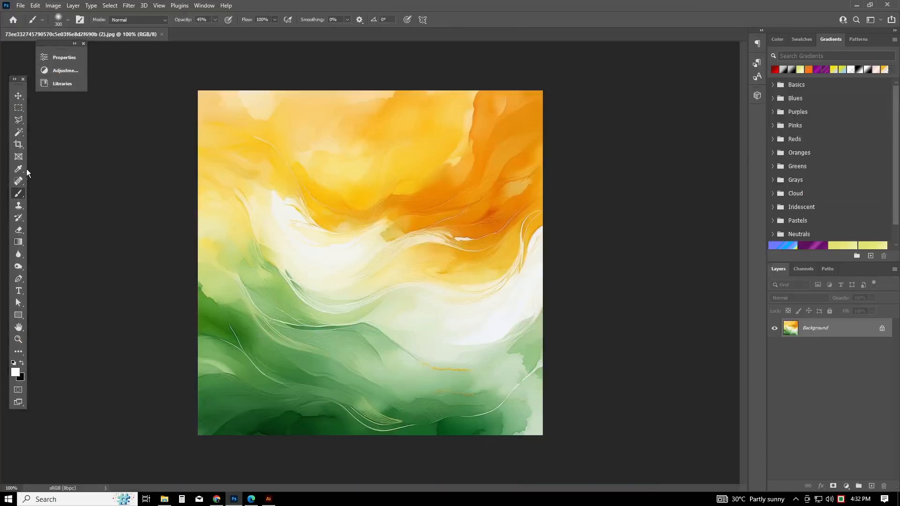
Crop the image to 72 × 36 in at 72 px/in, keeping a reduced area with the pale centre and green waves.
{"action": "left_click", "coordinate": [18, 97]}
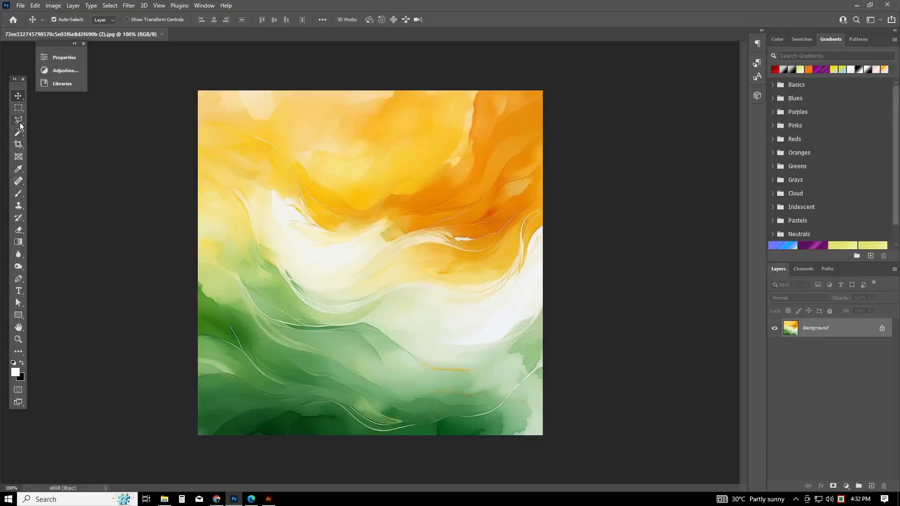
{"action": "left_click", "coordinate": [19, 144]}
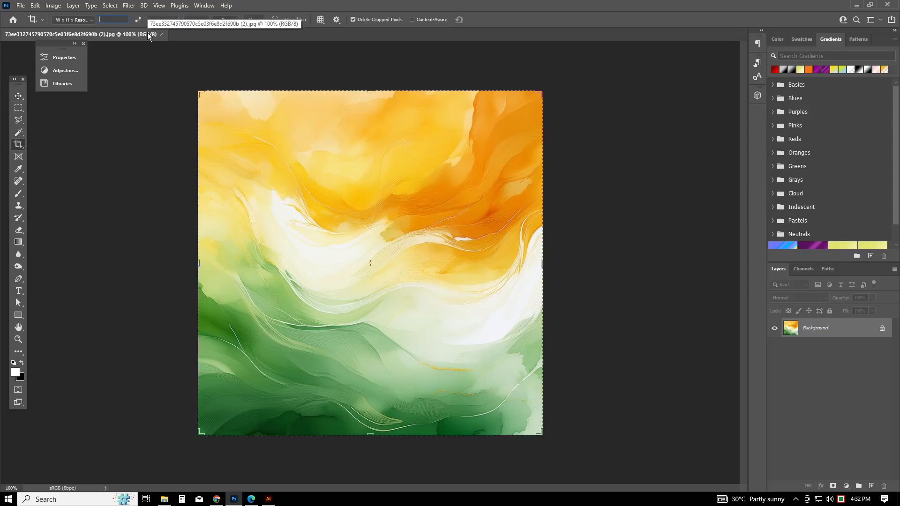
{"action": "type", "text": "6"}
{"action": "key", "text": "BackSpace"}
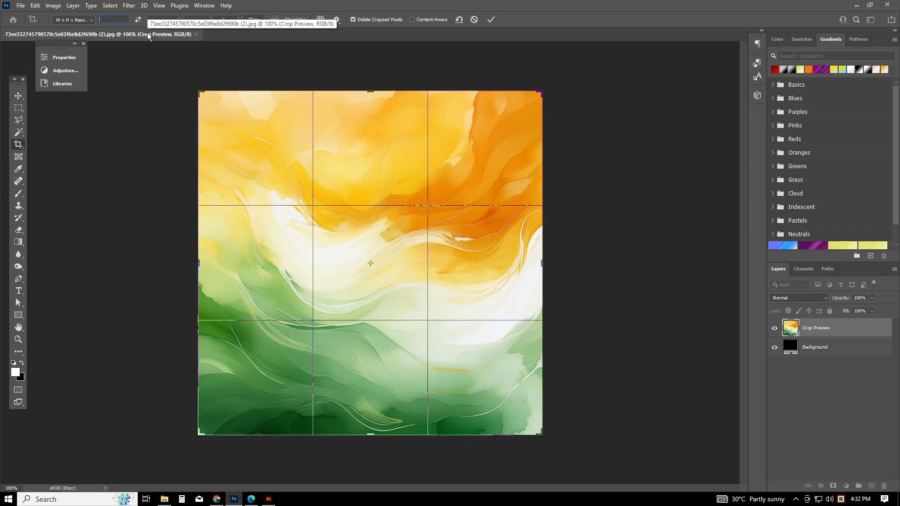
{"action": "type", "text": "72"}
{"action": "key", "text": "Tab"}
{"action": "type", "text": "36"}
{"action": "key", "text": "Tab"}
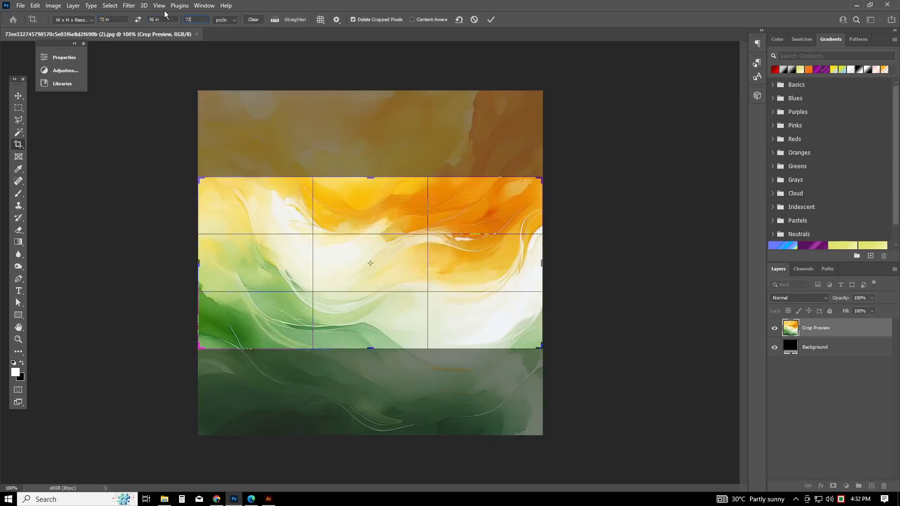
{"action": "left_click_drag", "start_coordinate": [542, 179], "coordinate": [489, 203]}
{"action": "left_click_drag", "start_coordinate": [253, 322], "coordinate": [268, 313]}
{"action": "left_click", "coordinate": [491, 19]}
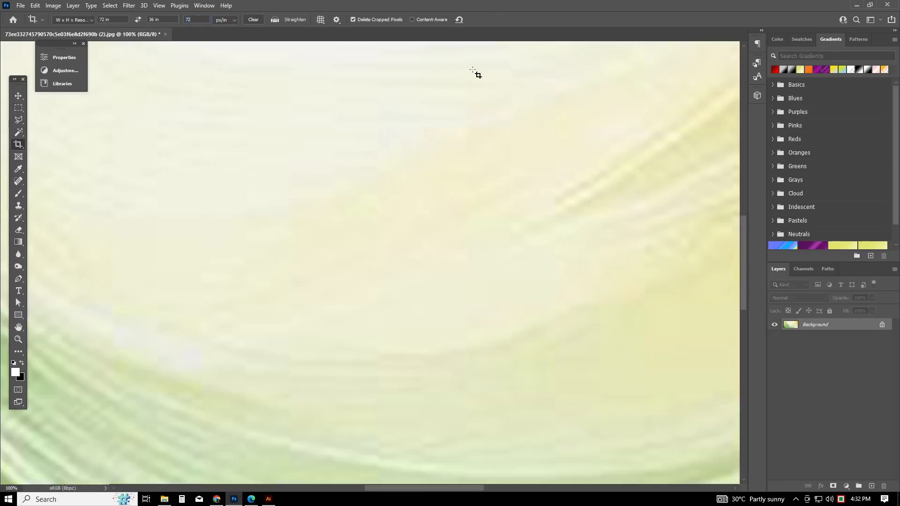
Apply a Gaussian Blur with a radius of about 58.2 pixels to the cropped background.
{"action": "left_click", "coordinate": [18, 95]}
{"action": "scroll", "coordinate": [475, 215], "scroll_direction": "down", "scroll_amount": 8}
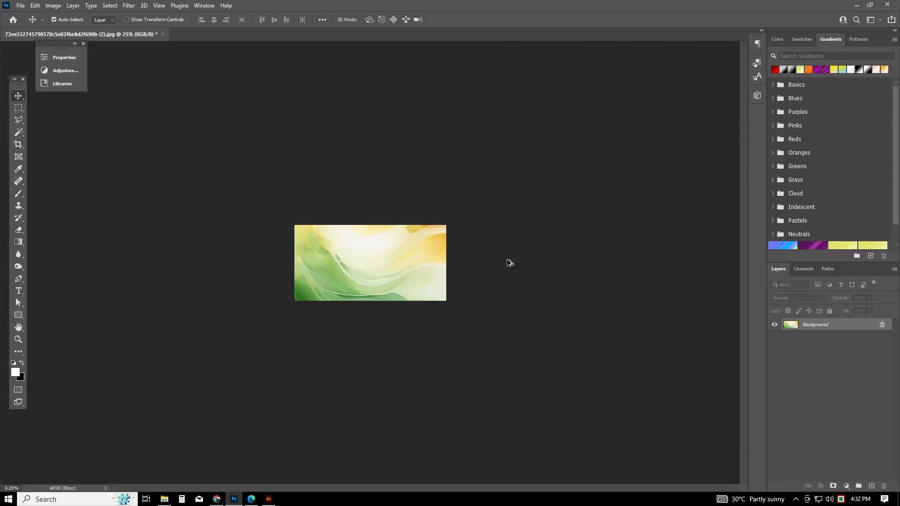
{"action": "scroll", "coordinate": [375, 268], "scroll_direction": "up", "scroll_amount": 1}
{"action": "scroll", "coordinate": [145, 55], "scroll_direction": "up", "scroll_amount": 3}
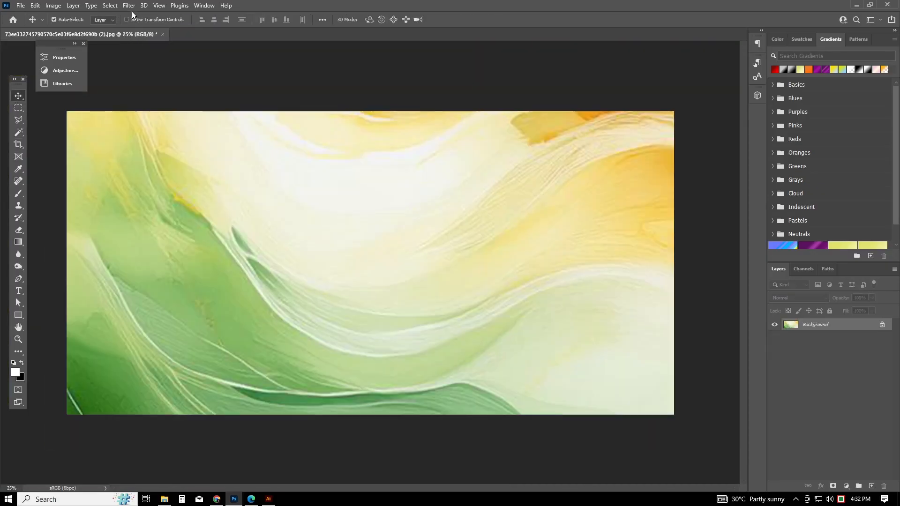
{"action": "left_click", "coordinate": [129, 5]}
{"action": "mouse_move", "coordinate": [138, 127]}
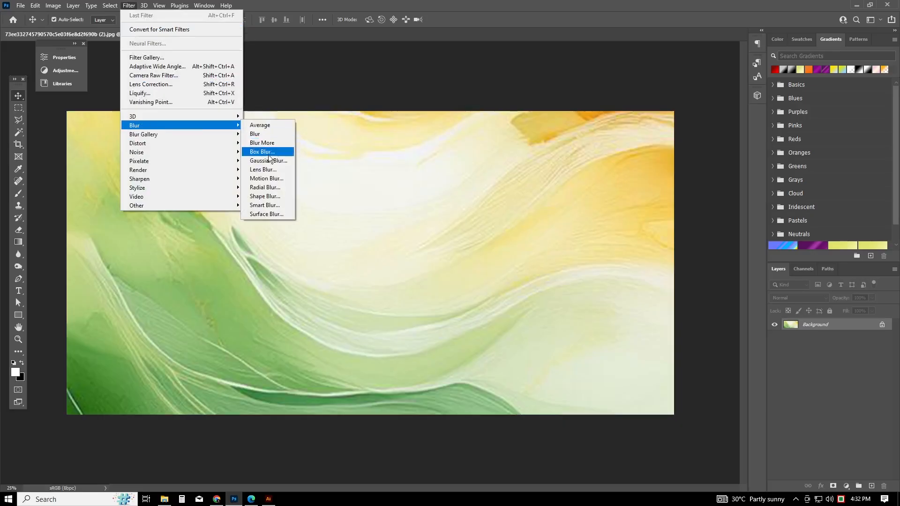
{"action": "left_click", "coordinate": [271, 161]}
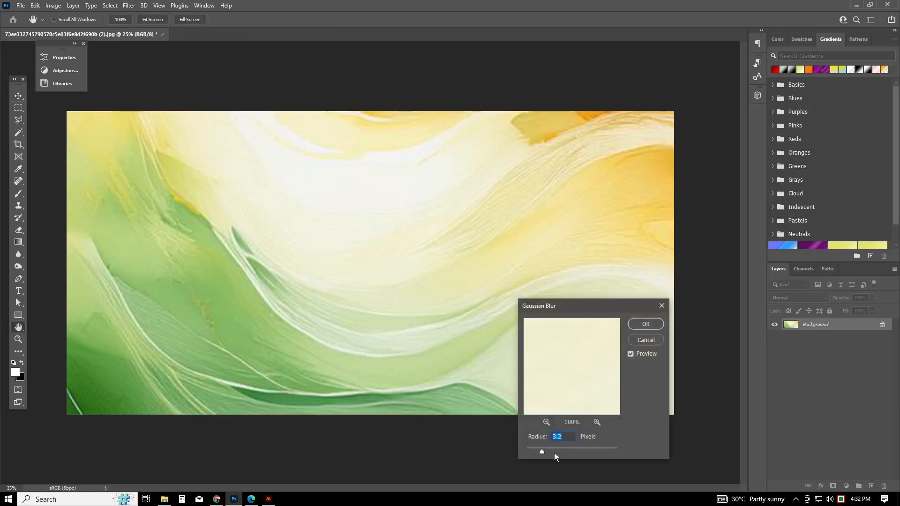
{"action": "left_click_drag", "start_coordinate": [561, 451], "coordinate": [574, 451]}
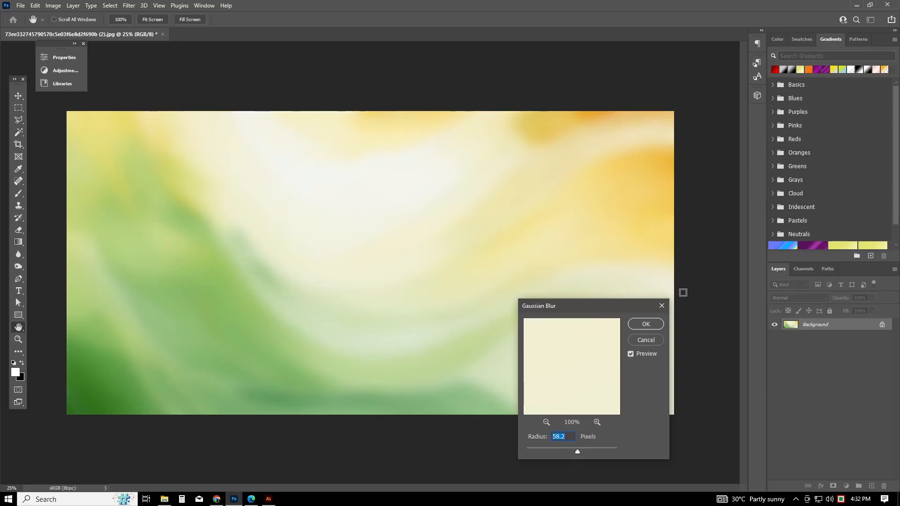
{"action": "left_click", "coordinate": [642, 325]}
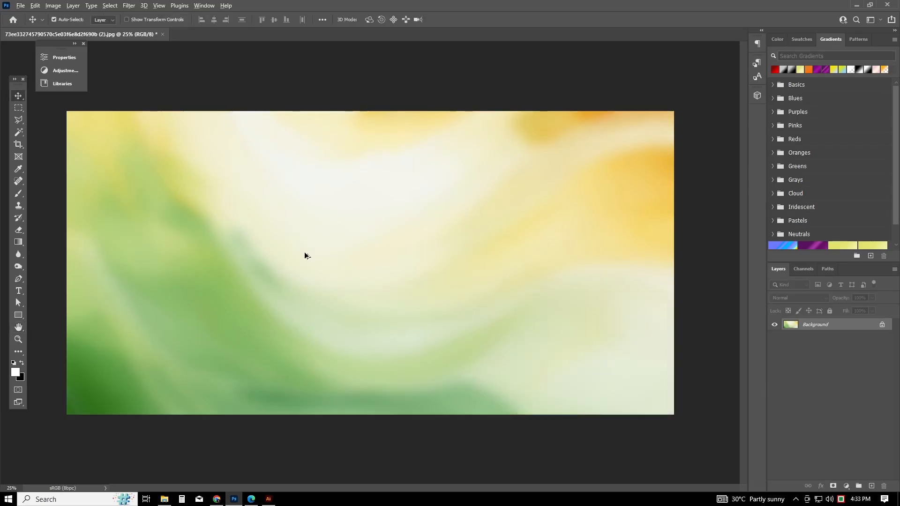
Save the blurred background as a JPEG named "bg 01" in the Downloads folder.
{"action": "scroll", "coordinate": [307, 257], "scroll_direction": "up", "scroll_amount": 2}
{"action": "scroll", "coordinate": [314, 276], "scroll_direction": "down", "scroll_amount": 3}
{"action": "scroll", "coordinate": [347, 219], "scroll_direction": "down", "scroll_amount": 2}
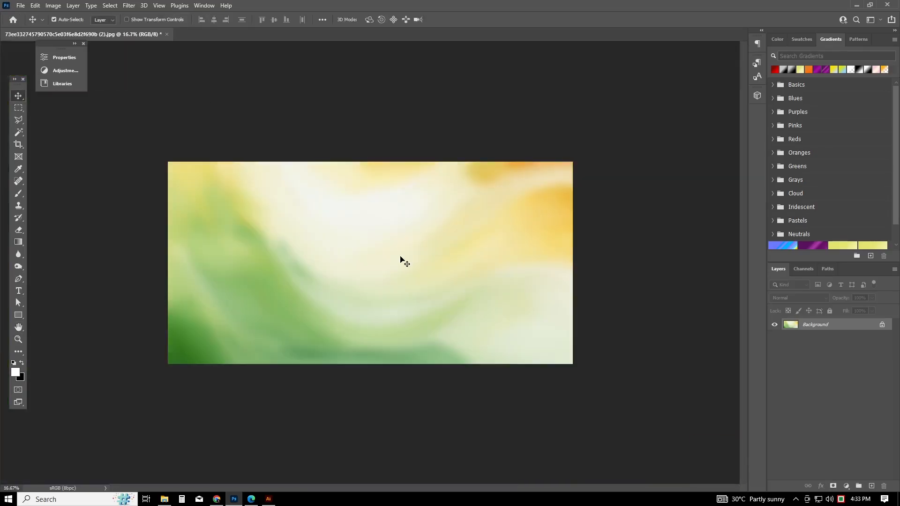
{"action": "left_click", "coordinate": [18, 6]}
{"action": "left_click", "coordinate": [49, 121]}
{"action": "double_click", "coordinate": [127, 382]}
{"action": "type", "text": "bg 01"}
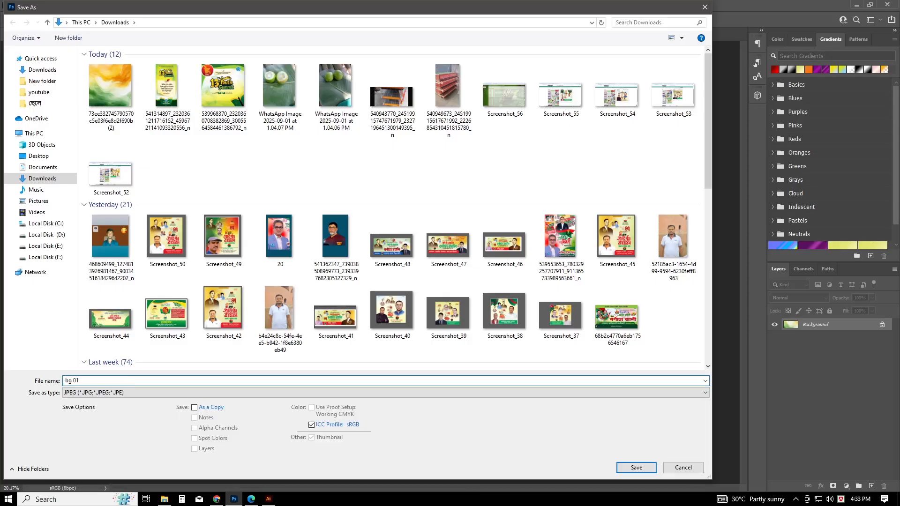
{"action": "key", "text": "Return"}
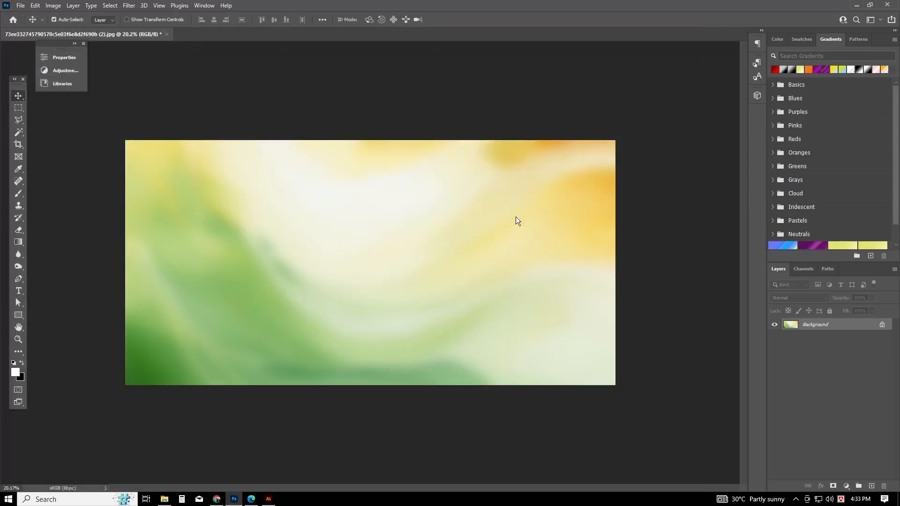
{"action": "left_click", "coordinate": [372, 75]}
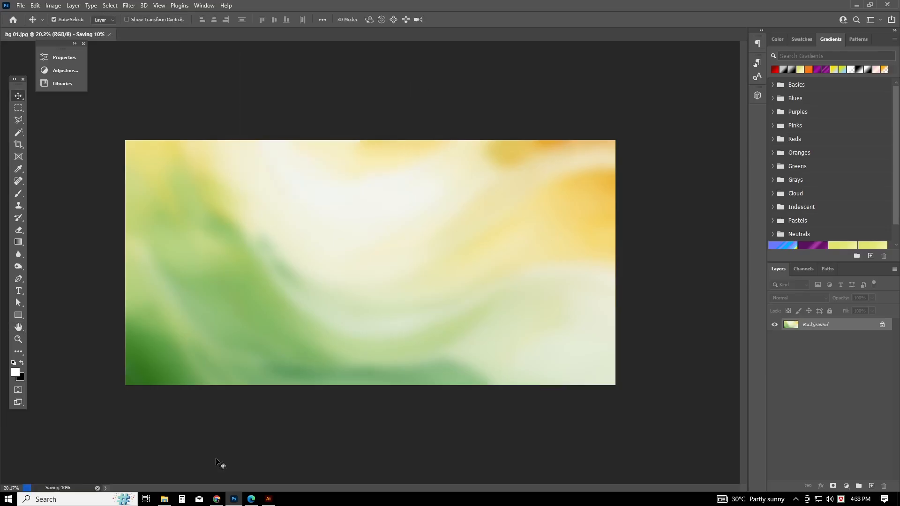
Switch to Illustrator and place the "bg 01" image, embedded, beside the artboard.
{"action": "left_click", "coordinate": [217, 499]}
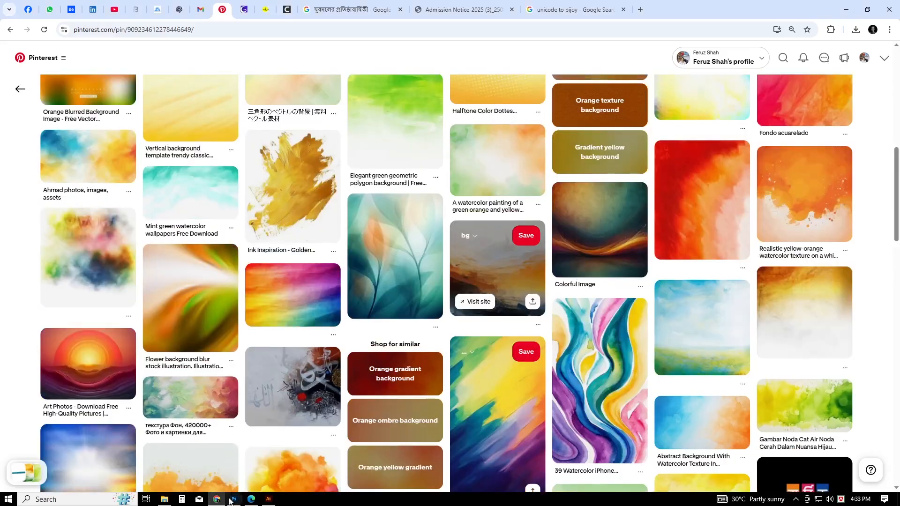
{"action": "left_click", "coordinate": [268, 499]}
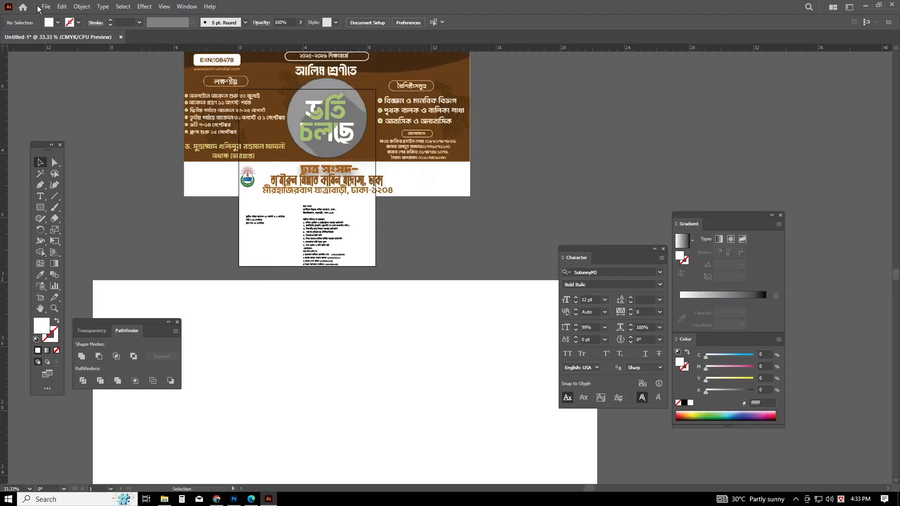
{"action": "left_click", "coordinate": [46, 6]}
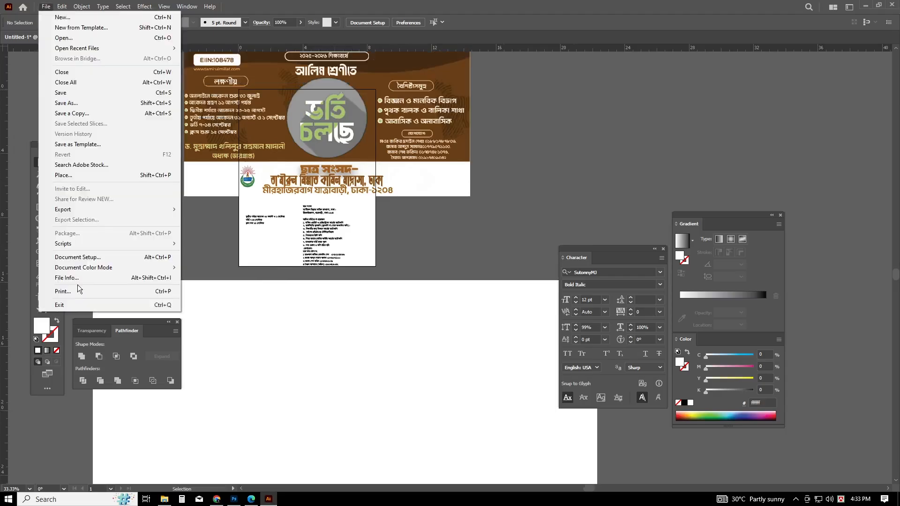
{"action": "left_click", "coordinate": [73, 175]}
{"action": "left_click", "coordinate": [111, 92]}
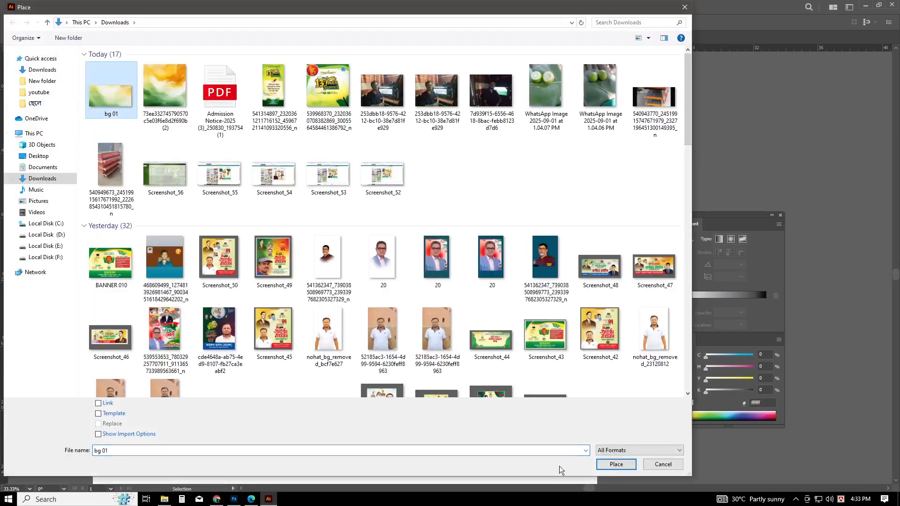
{"action": "left_click", "coordinate": [618, 465]}
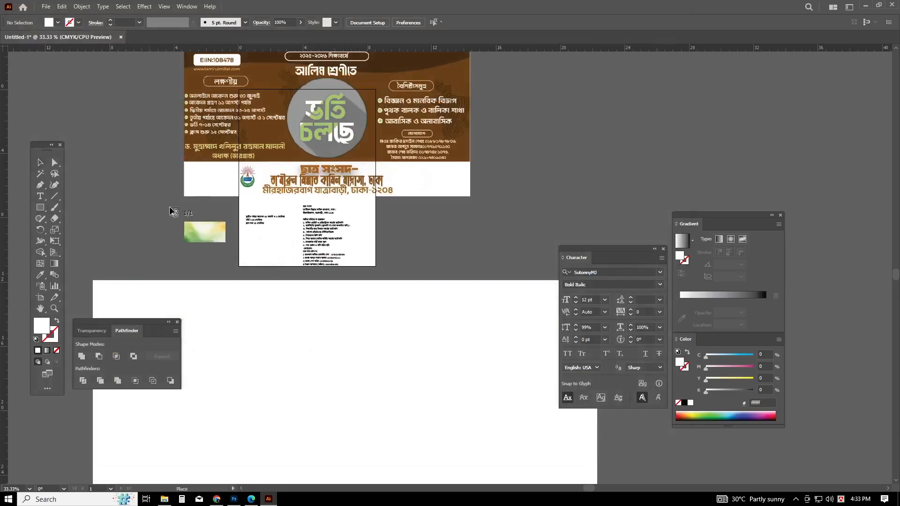
{"action": "scroll", "coordinate": [164, 192], "scroll_direction": "down", "scroll_amount": 2}
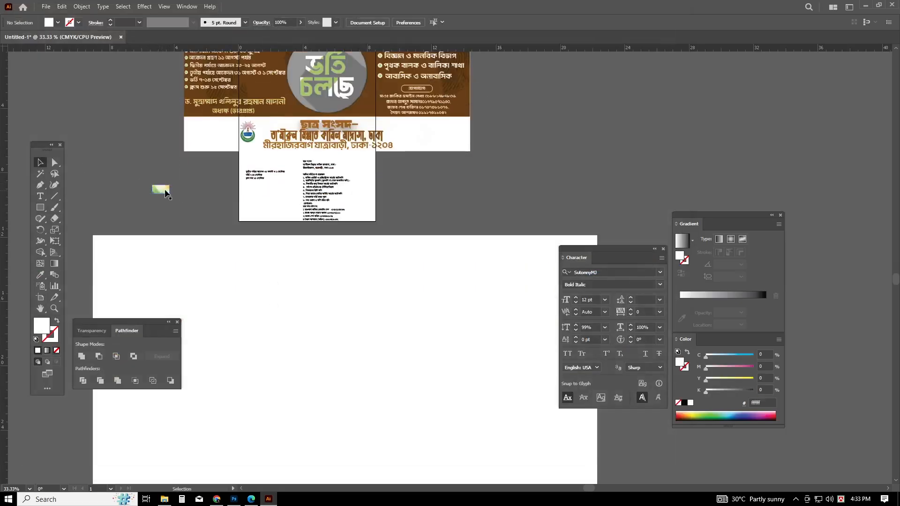
{"action": "left_click", "coordinate": [160, 191]}
Enlarge the placed background proportionally to about 38.5 × 19.3 in and move it over the white rectangle.
{"action": "left_click_drag", "start_coordinate": [169, 194], "coordinate": [772, 479]}
{"action": "left_click_drag", "start_coordinate": [474, 240], "coordinate": [440, 273]}
{"action": "scroll", "coordinate": [434, 277], "scroll_direction": "down", "scroll_amount": 2}
{"action": "scroll", "coordinate": [434, 277], "scroll_direction": "down", "scroll_amount": 3}
{"action": "left_click_drag", "start_coordinate": [476, 239], "coordinate": [380, 313]}
Delete the white rectangle and move the background image into its place just below the artboard.
{"action": "left_click", "coordinate": [364, 215]}
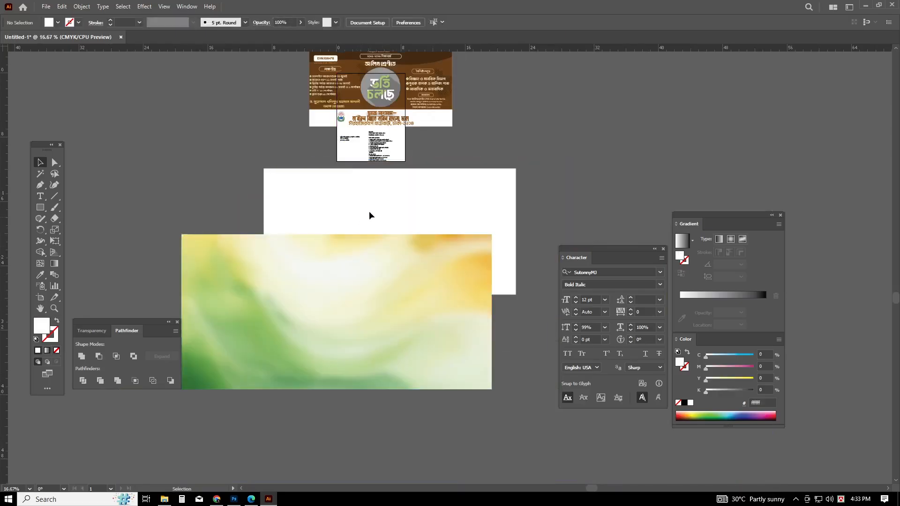
{"action": "left_click", "coordinate": [502, 217]}
{"action": "key", "text": "Delete"}
{"action": "left_click_drag", "start_coordinate": [347, 360], "coordinate": [389, 293]}
{"action": "scroll", "coordinate": [490, 240], "scroll_direction": "right", "scroll_amount": 2}
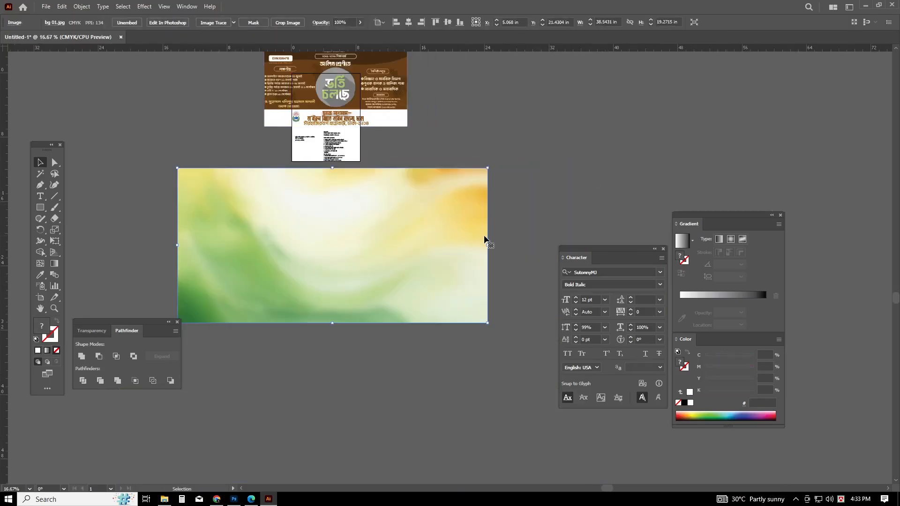
{"action": "key", "text": "ctrl+shift+a"}
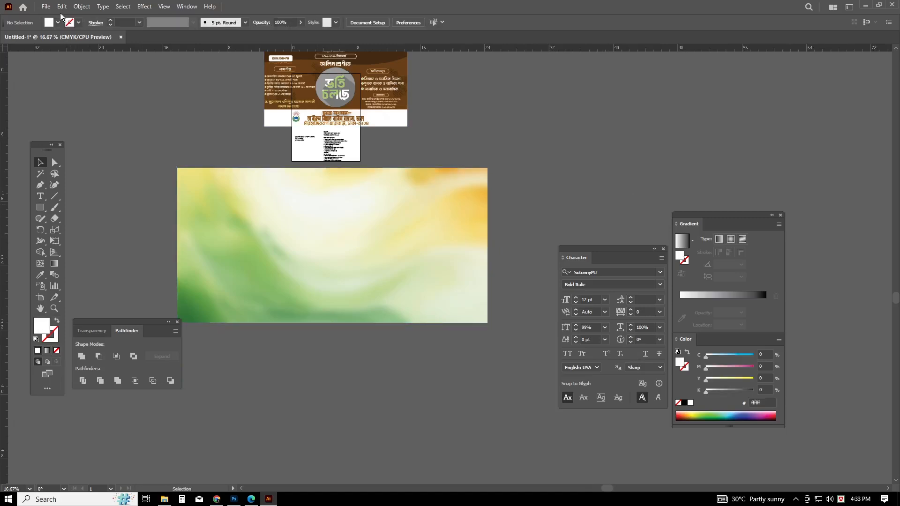
Open the two "13th Youth Summit" poster images, tall and square, from the Downloads folder.
{"action": "left_click", "coordinate": [46, 6]}
{"action": "left_click", "coordinate": [60, 37]}
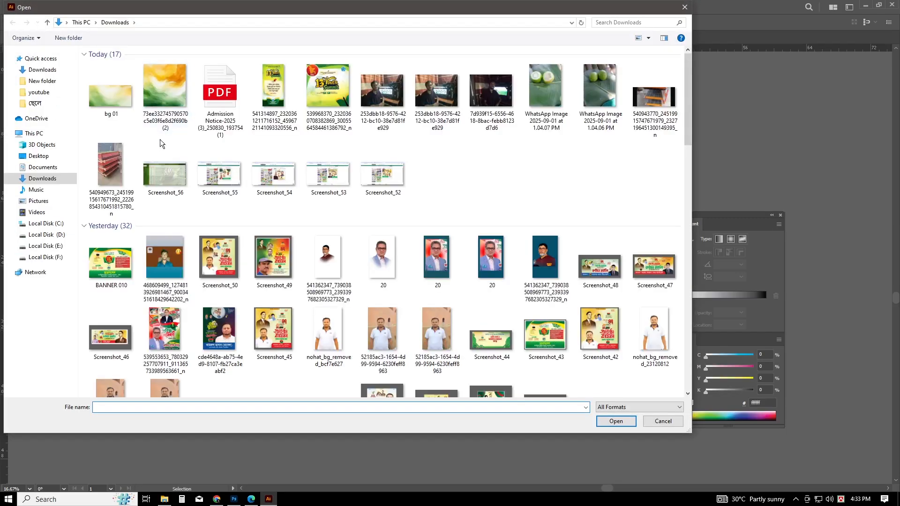
{"action": "left_click", "coordinate": [274, 89]}
{"action": "left_click", "coordinate": [327, 89], "text": "ctrl"}
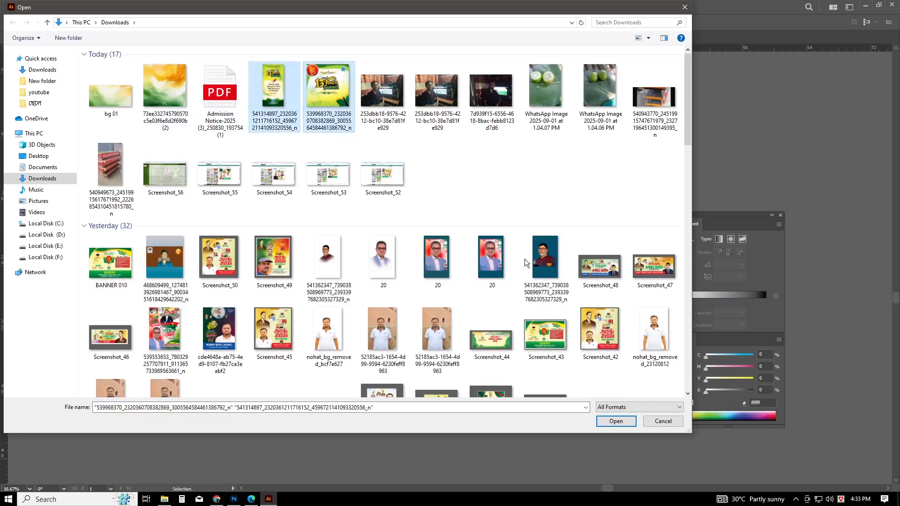
{"action": "left_click", "coordinate": [629, 420]}
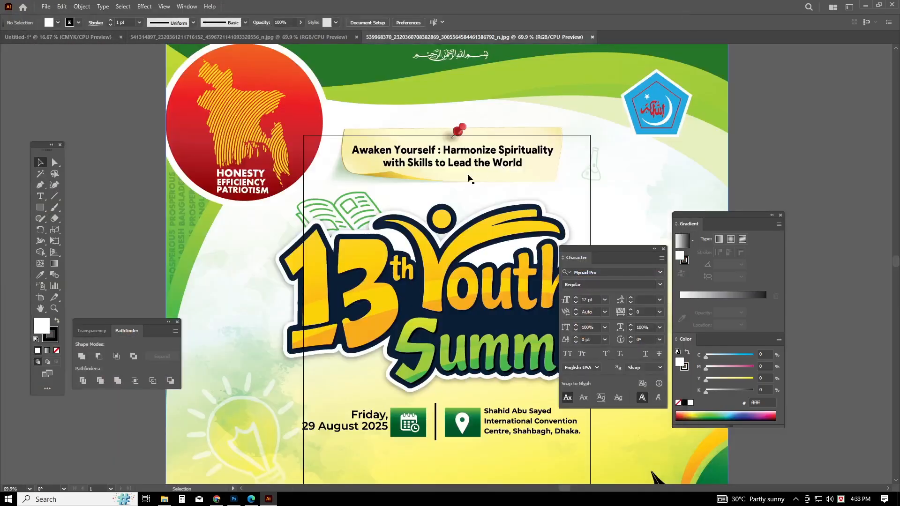
Bring the square poster into the tall poster's document, cut both posters and paste them into the Untitled-1 banner document.
{"action": "left_click_drag", "start_coordinate": [469, 178], "coordinate": [220, 298]}
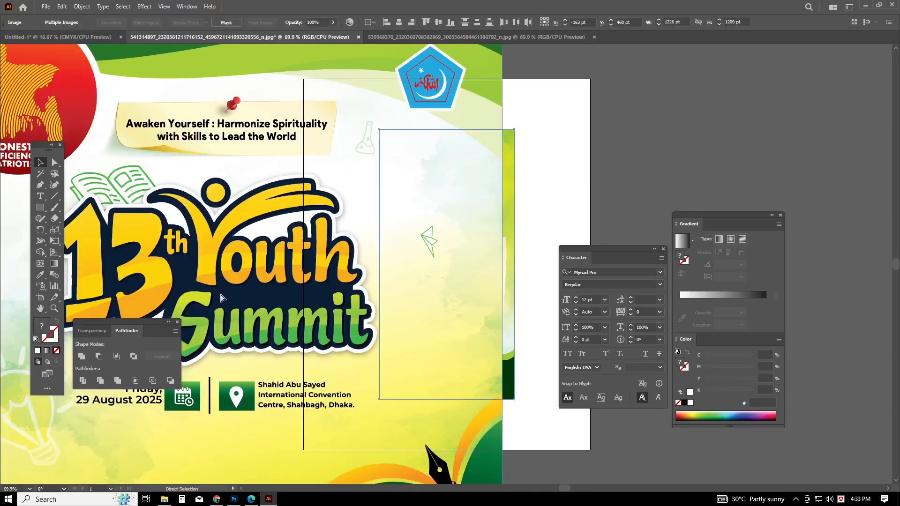
{"action": "key", "text": "Delete"}
{"action": "left_click", "coordinate": [61, 38]}
{"action": "scroll", "coordinate": [375, 387], "scroll_direction": "down", "scroll_amount": 2}
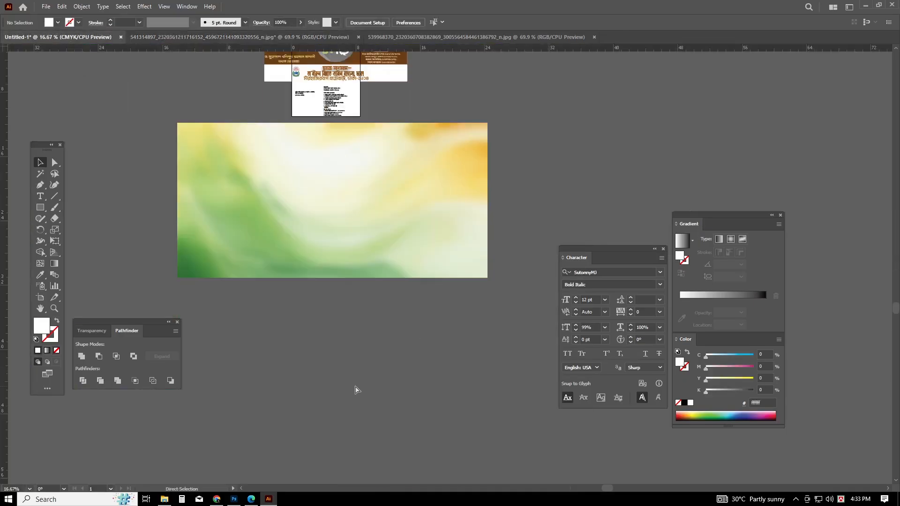
{"action": "key", "text": "ctrl+v"}
Separate the pasted posters, placing the square one at the background's lower edge and the tall one by its lower-right corner.
{"action": "scroll", "coordinate": [370, 390], "scroll_direction": "down", "scroll_amount": 1}
{"action": "left_click", "coordinate": [547, 185]}
{"action": "scroll", "coordinate": [548, 185], "scroll_direction": "down", "scroll_amount": 1}
{"action": "left_click_drag", "start_coordinate": [390, 287], "coordinate": [211, 351]}
{"action": "left_click_drag", "start_coordinate": [466, 244], "coordinate": [457, 407]}
{"action": "left_click_drag", "start_coordinate": [508, 238], "coordinate": [507, 451]}
{"action": "left_click", "coordinate": [437, 366]}
{"action": "left_click_drag", "start_coordinate": [488, 305], "coordinate": [519, 274]}
{"action": "left_click", "coordinate": [515, 197]}
{"action": "scroll", "coordinate": [443, 118], "scroll_direction": "up", "scroll_amount": 1}
{"action": "scroll", "coordinate": [580, 248], "scroll_direction": "down", "scroll_amount": 2}
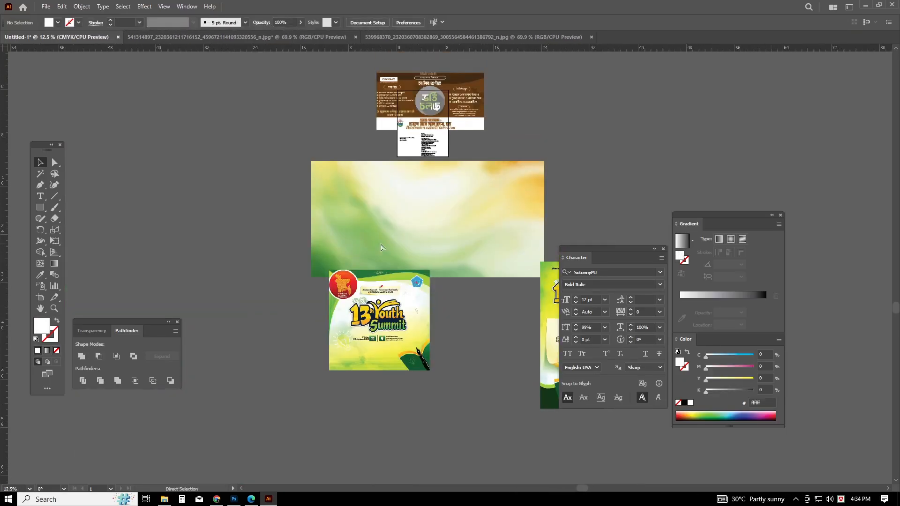
{"action": "scroll", "coordinate": [381, 248], "scroll_direction": "right", "scroll_amount": 1}
{"action": "scroll", "coordinate": [327, 225], "scroll_direction": "right", "scroll_amount": 1}
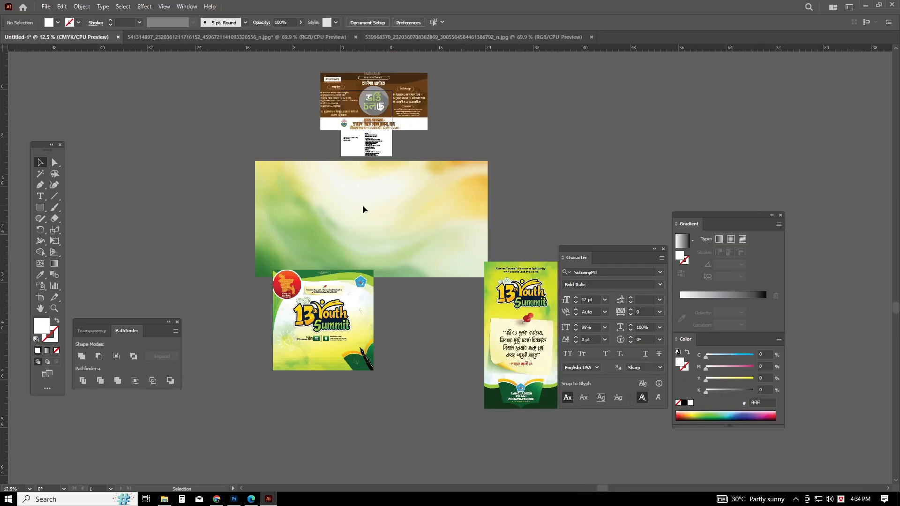
Draw a closed white wave with the Pen tool along the background's upper edge, about 38.5 × 4.2 in.
{"action": "scroll", "coordinate": [291, 189], "scroll_direction": "up", "scroll_amount": 1}
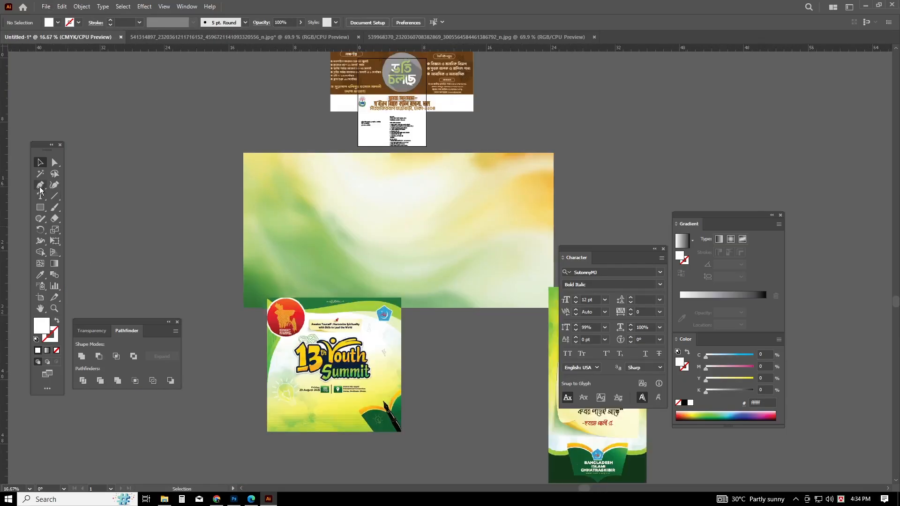
{"action": "scroll", "coordinate": [279, 228], "scroll_direction": "up", "scroll_amount": 1}
{"action": "left_click", "coordinate": [244, 176]}
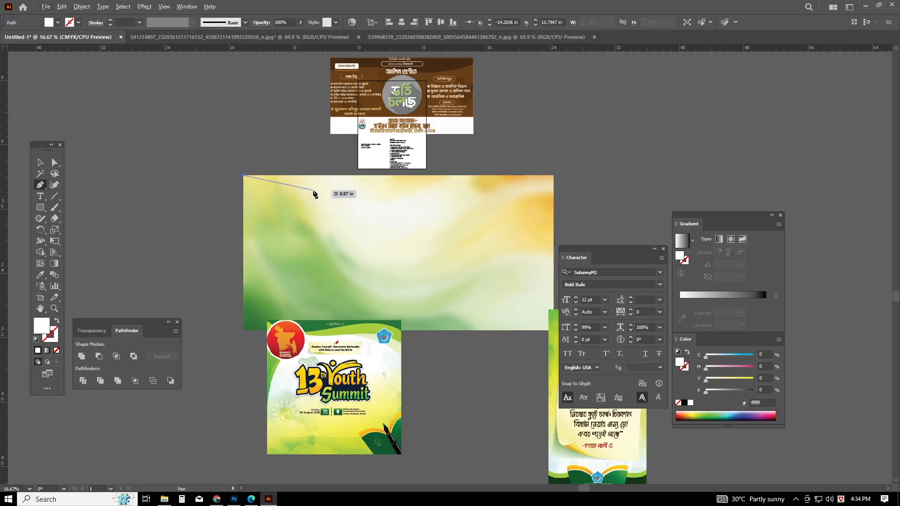
{"action": "left_click_drag", "start_coordinate": [352, 194], "coordinate": [353, 191]}
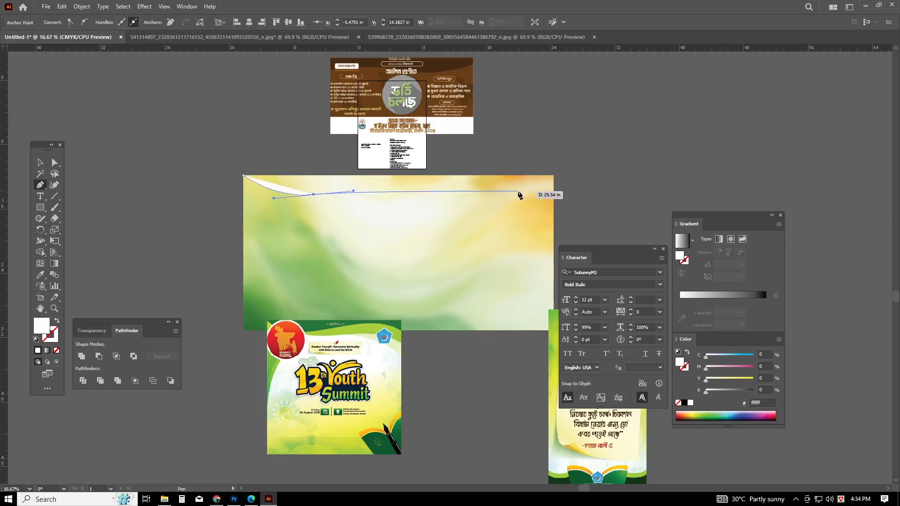
{"action": "left_click_drag", "start_coordinate": [554, 209], "coordinate": [597, 257]}
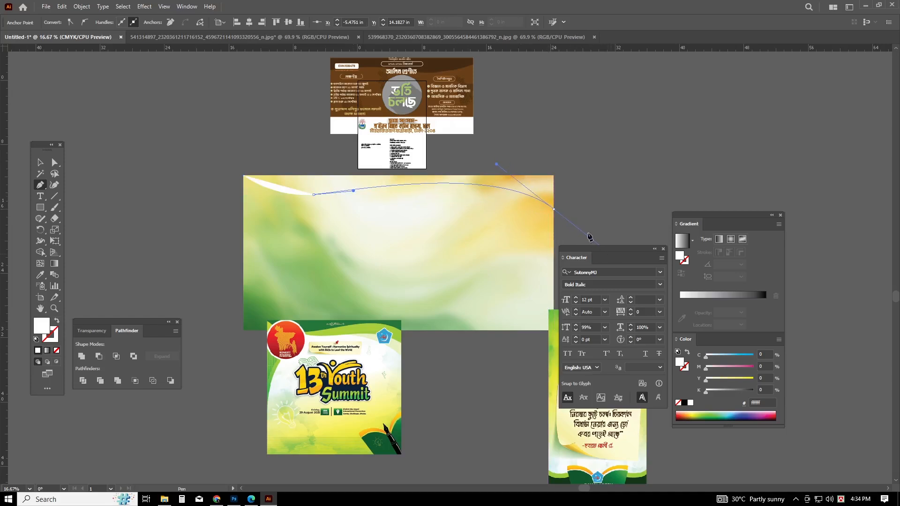
{"action": "left_click", "coordinate": [553, 176]}
{"action": "left_click", "coordinate": [244, 176]}
{"action": "left_click", "coordinate": [40, 162]}
{"action": "left_click", "coordinate": [343, 255]}
{"action": "scroll", "coordinate": [343, 255], "scroll_direction": "right", "scroll_amount": 1}
{"action": "scroll", "coordinate": [343, 255], "scroll_direction": "up", "scroll_amount": 1}
{"action": "left_click", "coordinate": [311, 211]}
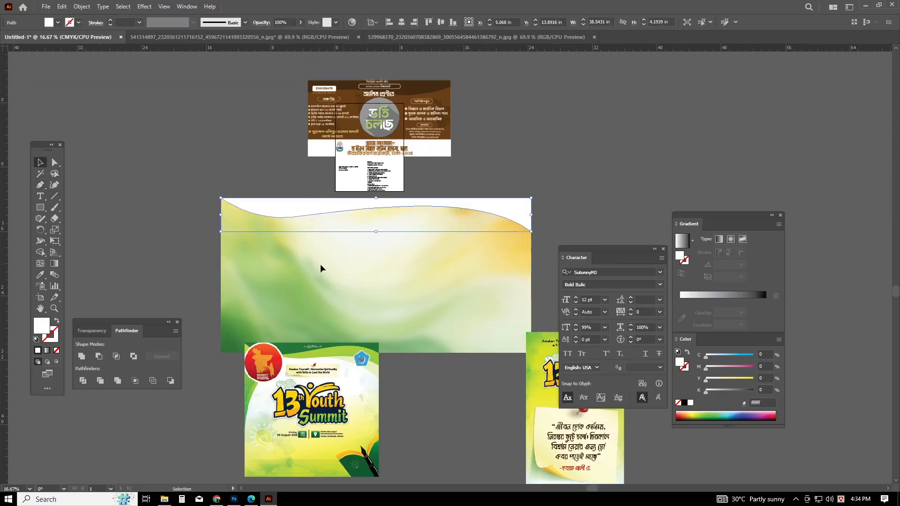
{"action": "left_click", "coordinate": [322, 281]}
Draw a second, deeper white wave with the Pen tool over the first one, about 38.5 × 7.4 in.
{"action": "scroll", "coordinate": [322, 282], "scroll_direction": "up", "scroll_amount": 1}
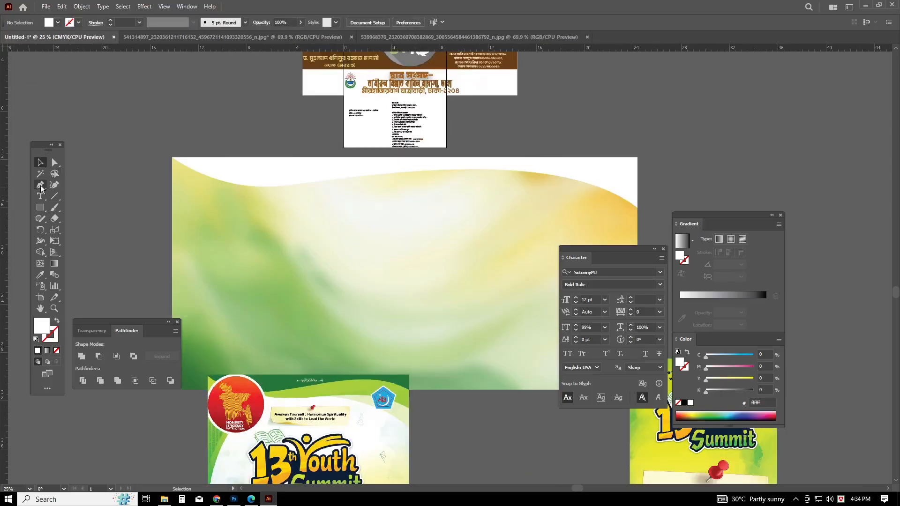
{"action": "left_click", "coordinate": [41, 188]}
{"action": "scroll", "coordinate": [392, 201], "scroll_direction": "right", "scroll_amount": 1}
{"action": "left_click", "coordinate": [160, 176]}
{"action": "left_click_drag", "start_coordinate": [314, 191], "coordinate": [423, 179]}
{"action": "left_click_drag", "start_coordinate": [611, 225], "coordinate": [565, 264]}
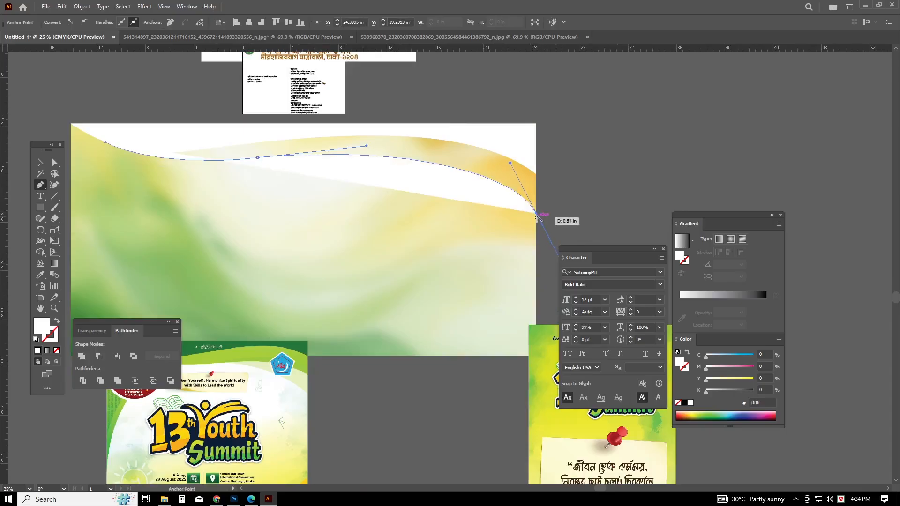
{"action": "left_click", "coordinate": [536, 123]}
{"action": "scroll", "coordinate": [460, 125], "scroll_direction": "left", "scroll_amount": 2}
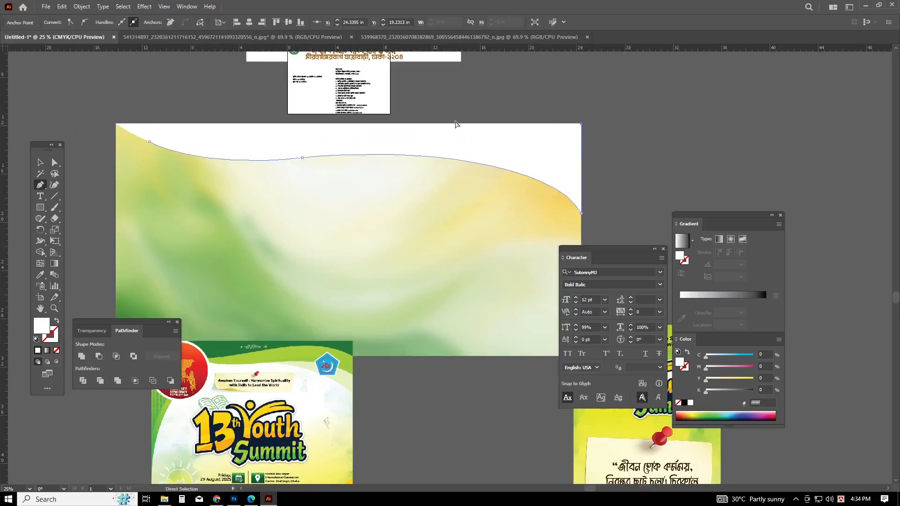
{"action": "left_click", "coordinate": [127, 124]}
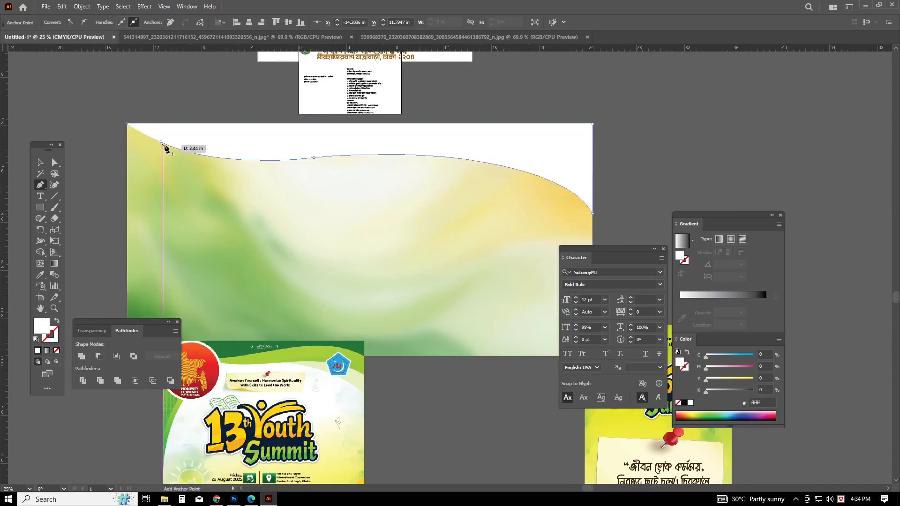
{"action": "left_click", "coordinate": [161, 142]}
{"action": "left_click", "coordinate": [39, 162]}
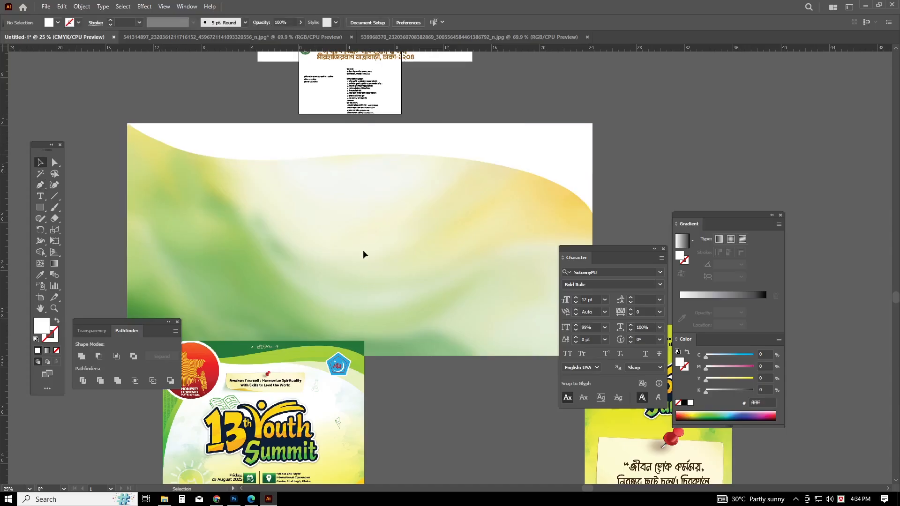
Fill the deeper wave with lime green, C 37, M 0, Y 100, K 0.
{"action": "left_click", "coordinate": [344, 154]}
{"action": "left_click", "coordinate": [752, 378]}
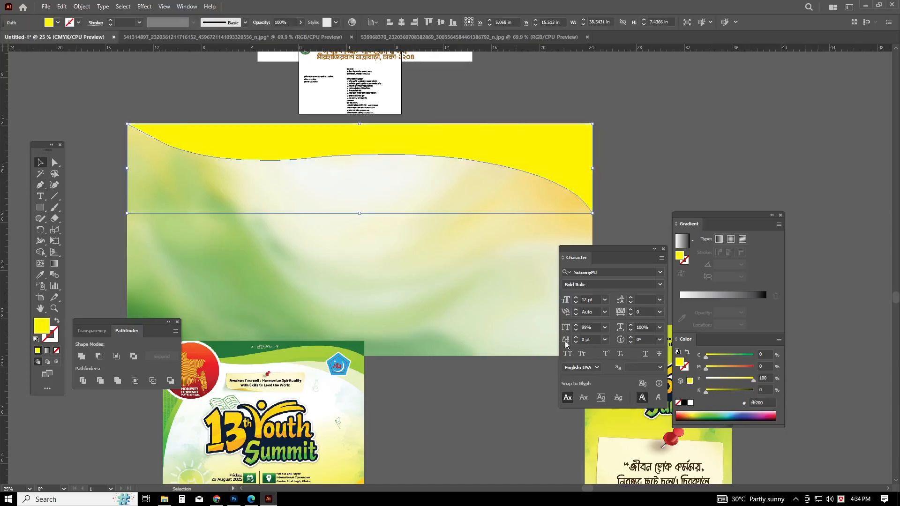
{"action": "left_click_drag", "start_coordinate": [710, 358], "coordinate": [724, 358]}
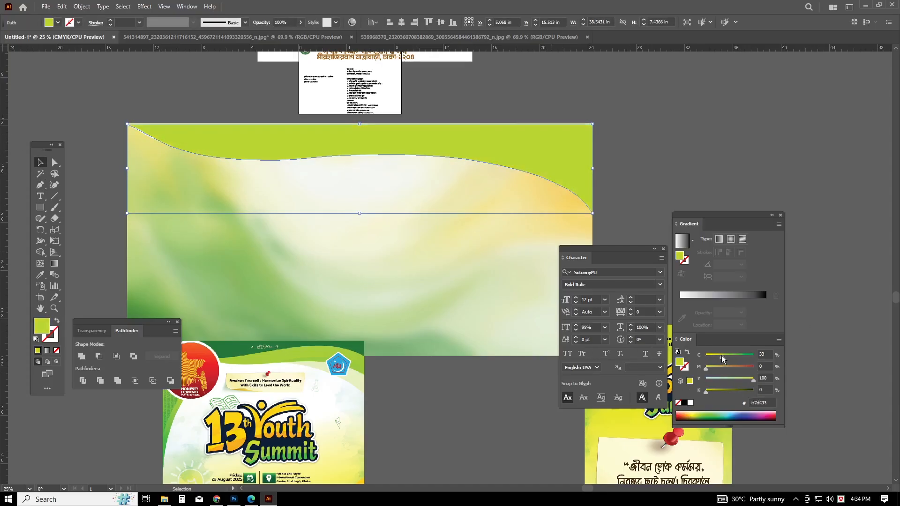
Stack the lime wave behind the white wave, with both waves in front of the background image.
{"action": "key", "text": "ctrl"}
{"action": "key", "text": "ctrl+shift+["}
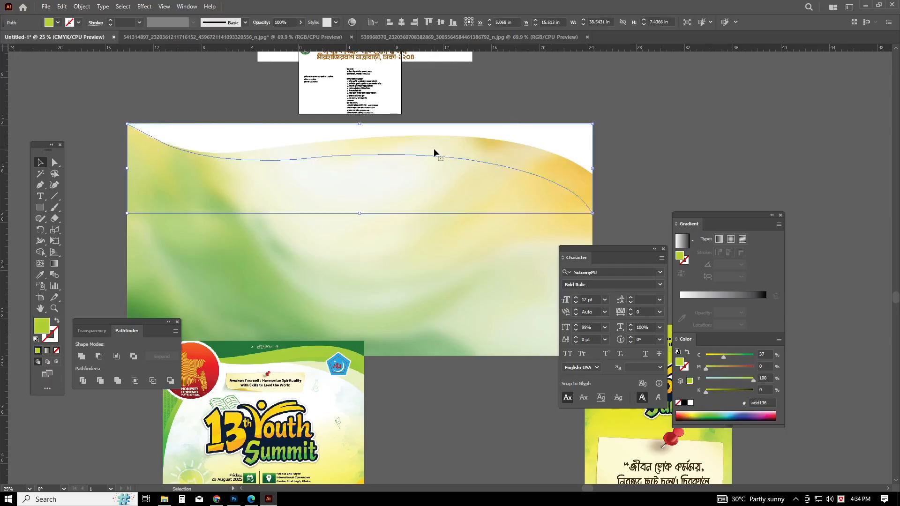
{"action": "left_click", "coordinate": [419, 216]}
{"action": "left_click_drag", "start_coordinate": [396, 113], "coordinate": [396, 122]}
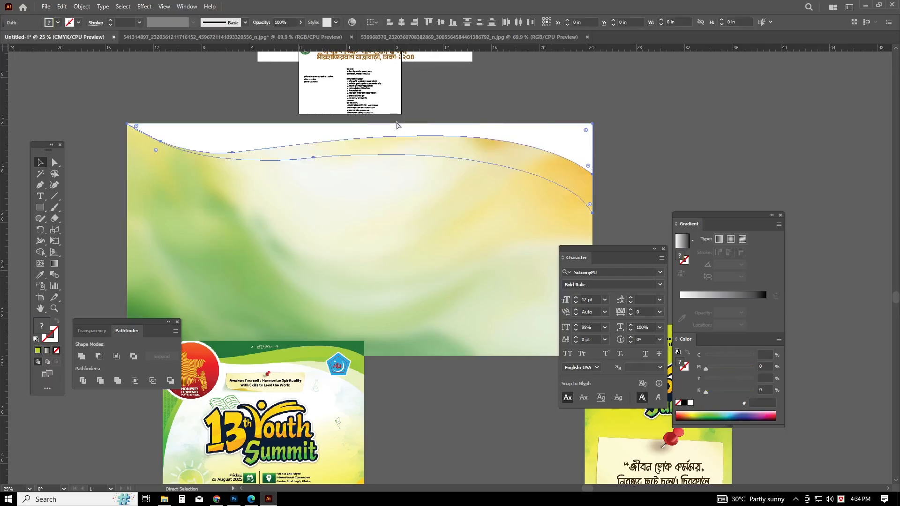
{"action": "key", "text": "ctrl+shift+]"}
{"action": "left_click", "coordinate": [439, 243]}
{"action": "scroll", "coordinate": [316, 191], "scroll_direction": "down", "scroll_amount": 1}
{"action": "scroll", "coordinate": [316, 192], "scroll_direction": "left", "scroll_amount": 1}
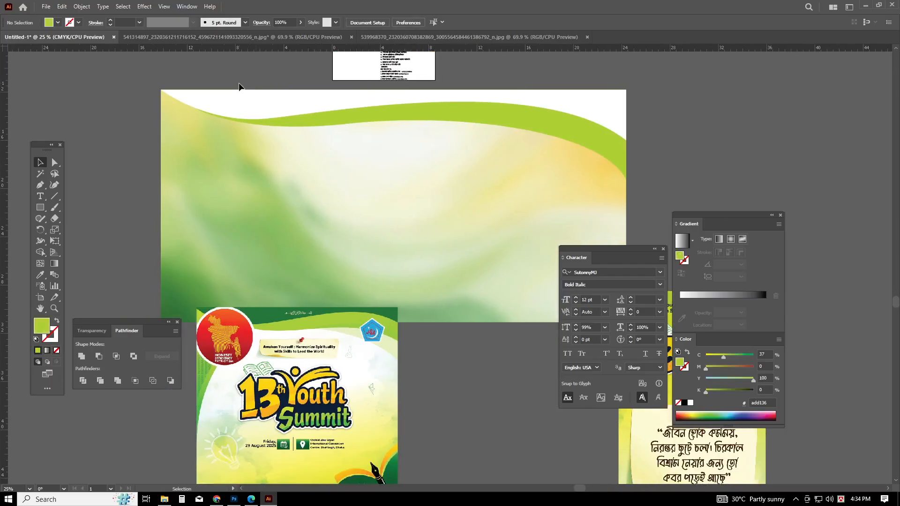
Apply a linear gradient to the white wave and set its end stop to dark green, C 100, M 0, Y 100, K 47.
{"action": "left_click", "coordinate": [241, 95]}
{"action": "left_click", "coordinate": [40, 274]}
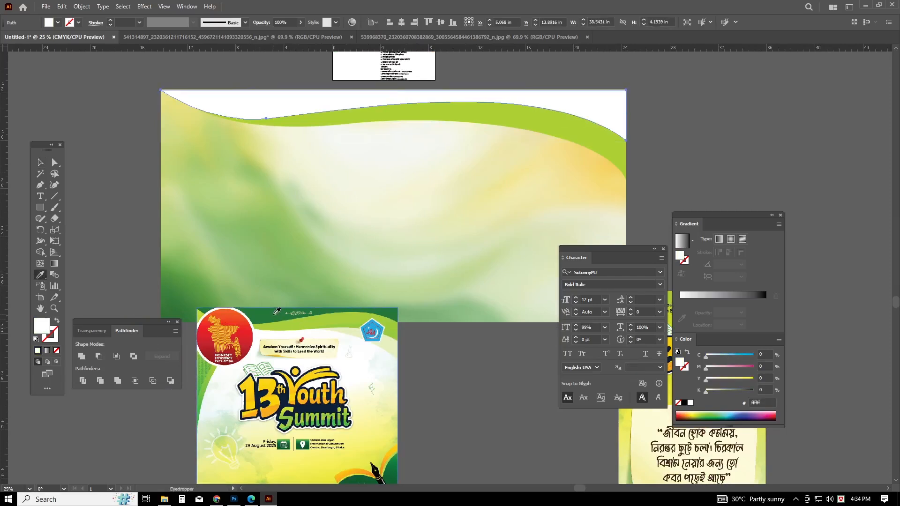
{"action": "left_click", "coordinate": [759, 295]}
{"action": "left_click", "coordinate": [766, 313]}
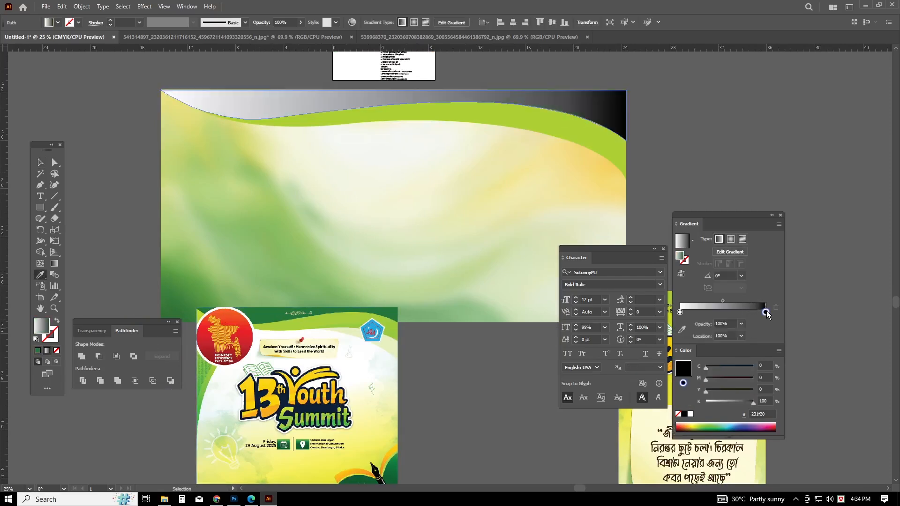
{"action": "left_click_drag", "start_coordinate": [730, 401], "coordinate": [756, 367]}
{"action": "left_click", "coordinate": [729, 401]}
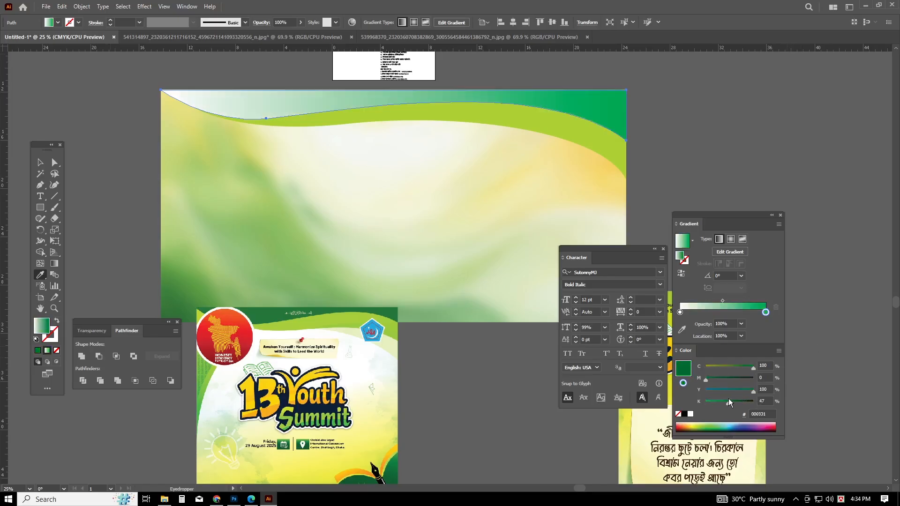
Set the wave gradient's start stop to green, C 87, M 0, Y 100, K 0, and deselect the shape.
{"action": "left_click", "coordinate": [680, 312]}
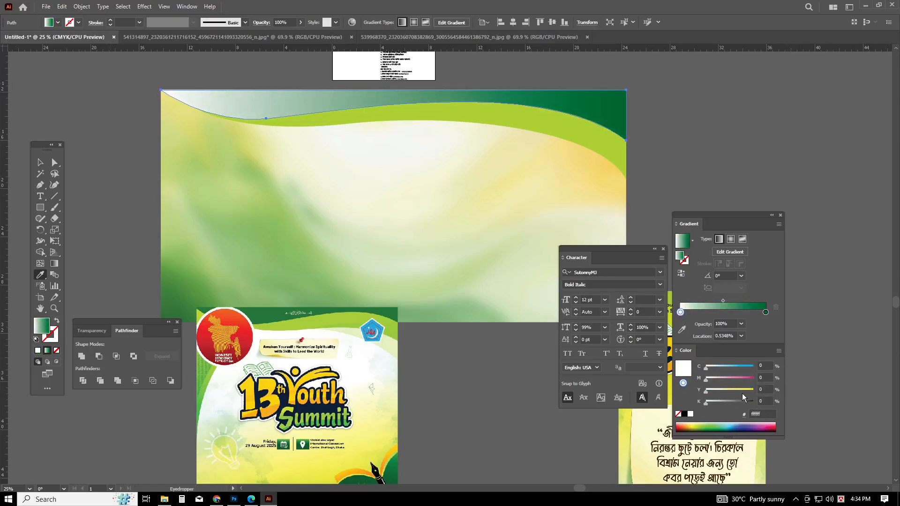
{"action": "left_click_drag", "start_coordinate": [743, 390], "coordinate": [773, 385]}
{"action": "left_click_drag", "start_coordinate": [811, 356], "coordinate": [812, 356]}
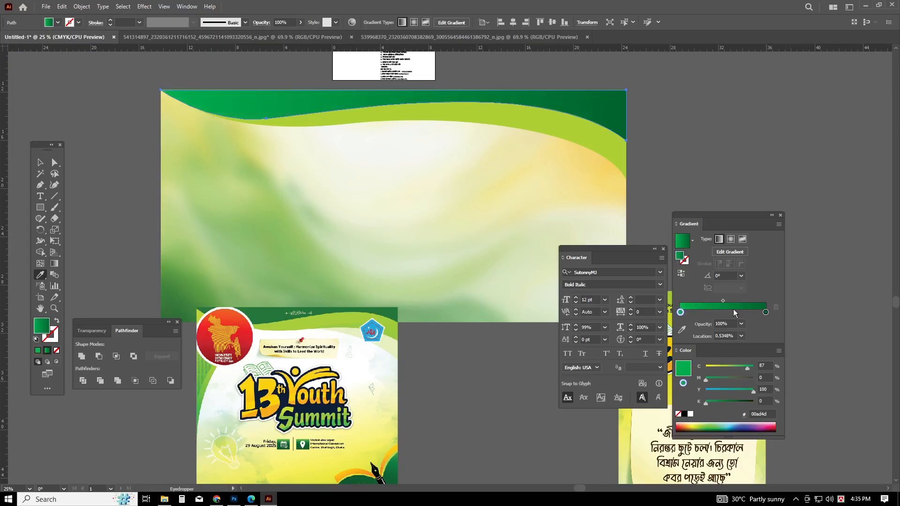
{"action": "left_click", "coordinate": [41, 163]}
{"action": "left_click", "coordinate": [324, 211]}
Draw a curved green gradient shape with the Pen tool over the background's upper-left corner, about 9 × 11.7 in.
{"action": "scroll", "coordinate": [360, 221], "scroll_direction": "left", "scroll_amount": 6}
{"action": "scroll", "coordinate": [384, 222], "scroll_direction": "right", "scroll_amount": 5}
{"action": "scroll", "coordinate": [137, 244], "scroll_direction": "down", "scroll_amount": 3}
{"action": "scroll", "coordinate": [94, 229], "scroll_direction": "left", "scroll_amount": 1}
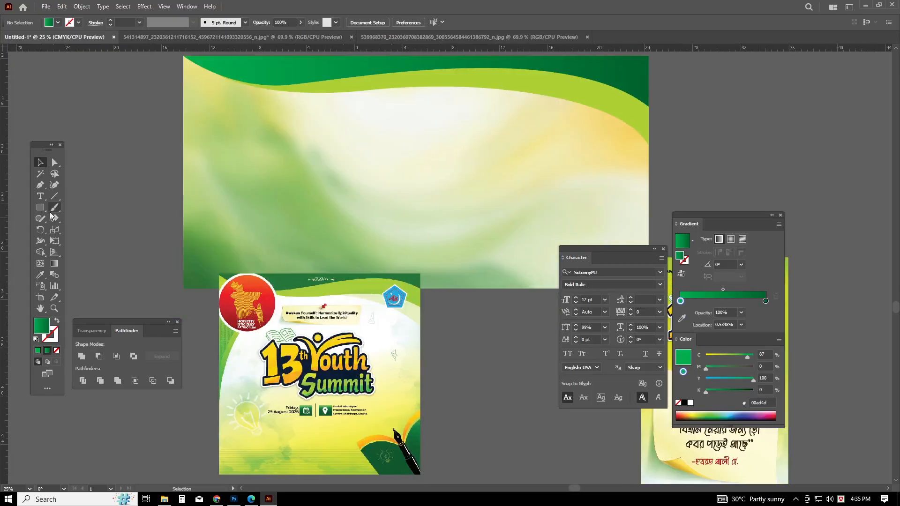
{"action": "left_click", "coordinate": [182, 198]}
{"action": "scroll", "coordinate": [300, 108], "scroll_direction": "up", "scroll_amount": 4}
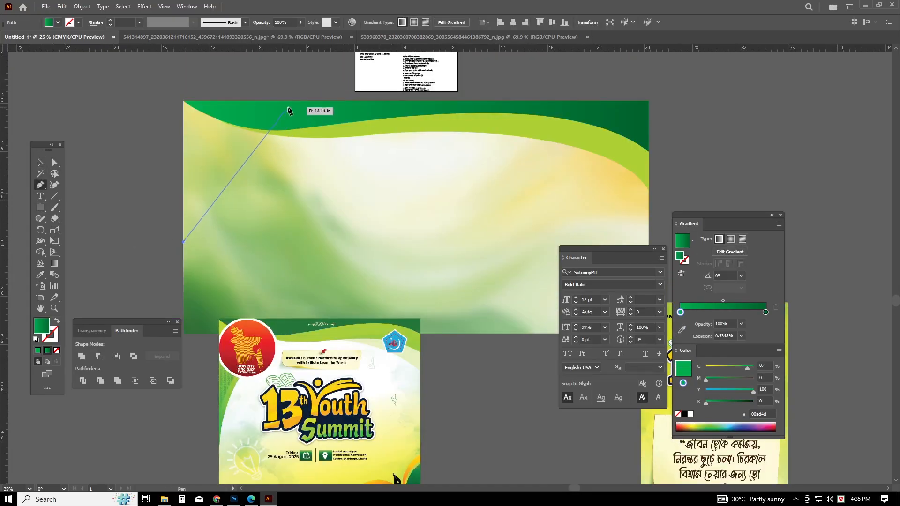
{"action": "left_click_drag", "start_coordinate": [292, 101], "coordinate": [376, 78]}
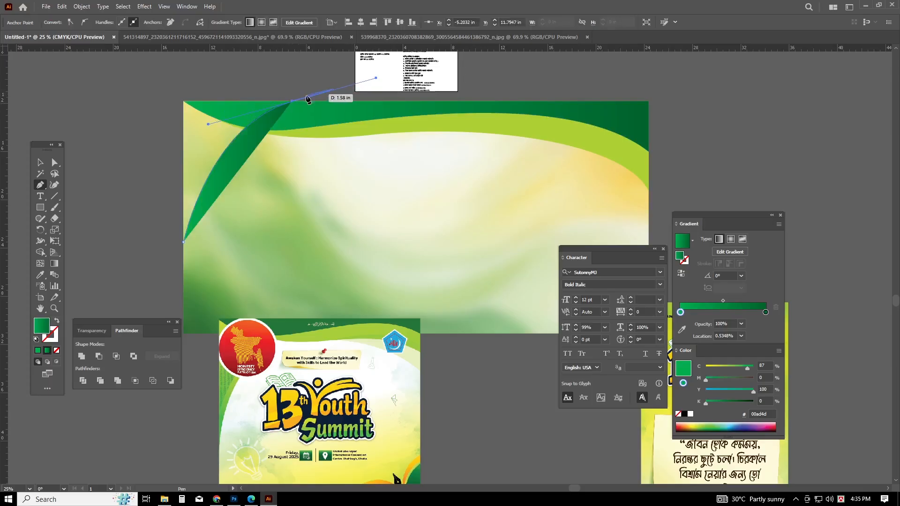
{"action": "left_click", "coordinate": [183, 101]}
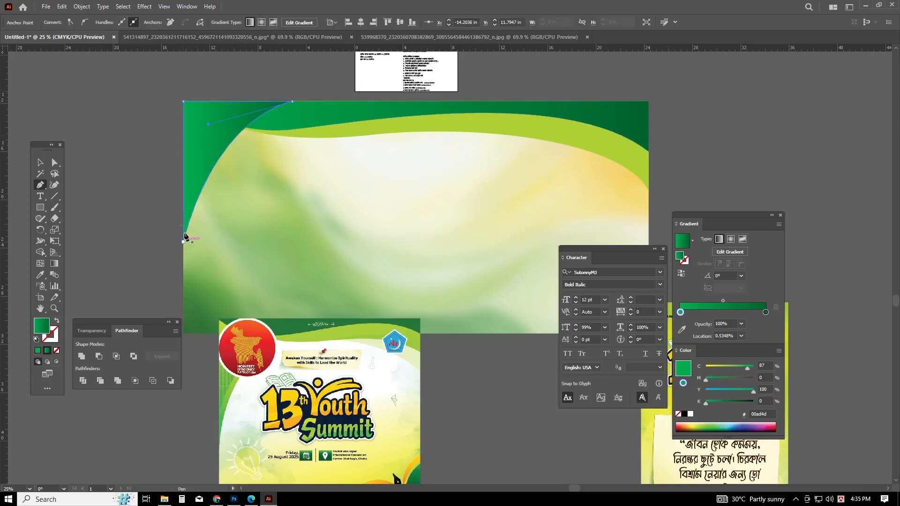
{"action": "left_click", "coordinate": [40, 162]}
{"action": "left_click", "coordinate": [326, 217]}
{"action": "scroll", "coordinate": [326, 216], "scroll_direction": "left", "scroll_amount": 1}
Duplicate the corner shape about 0.6 in to the right and widen the copy back to the background's left edge.
{"action": "left_click_drag", "start_coordinate": [261, 150], "coordinate": [264, 151], "text": "alt"}
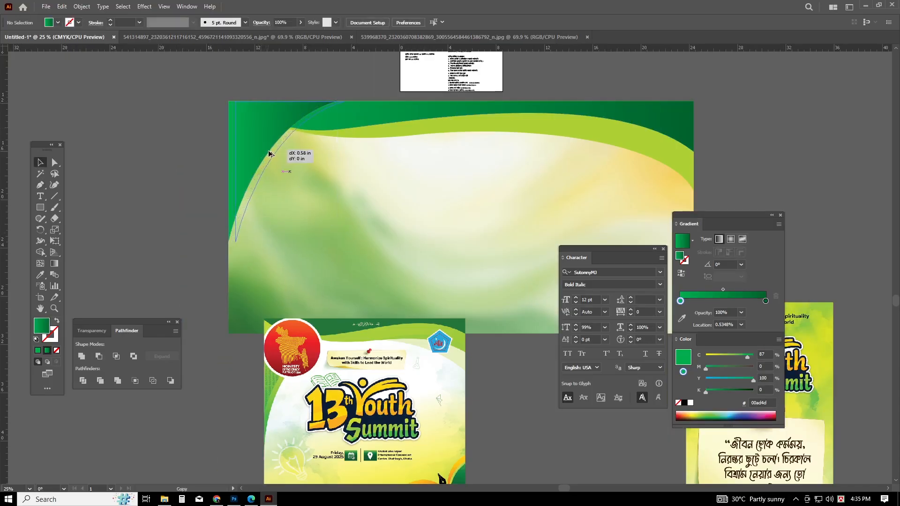
{"action": "left_click_drag", "start_coordinate": [269, 153], "coordinate": [270, 154]}
{"action": "left_click_drag", "start_coordinate": [236, 101], "coordinate": [229, 102]}
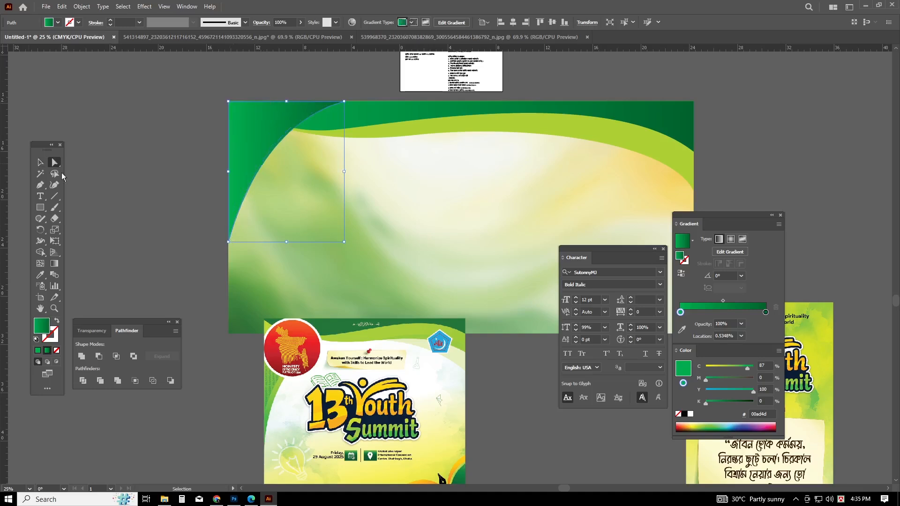
Shift the corner shape's copy slightly down and match its fill to the wave's lime green with the Eyedropper.
{"action": "scroll", "coordinate": [232, 281], "scroll_direction": "up", "scroll_amount": 2}
{"action": "left_click_drag", "start_coordinate": [225, 203], "coordinate": [225, 222]}
{"action": "scroll", "coordinate": [336, 278], "scroll_direction": "down", "scroll_amount": 3}
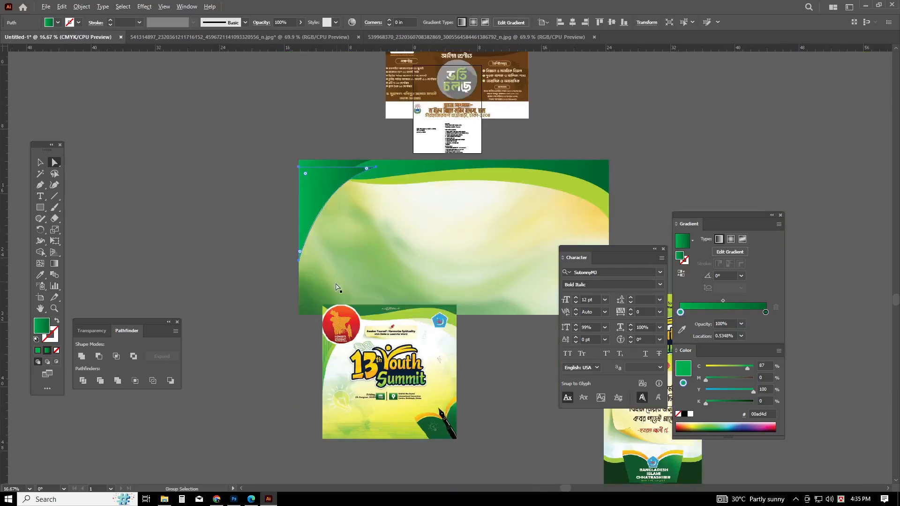
{"action": "key", "text": "i"}
{"action": "left_click", "coordinate": [471, 146]}
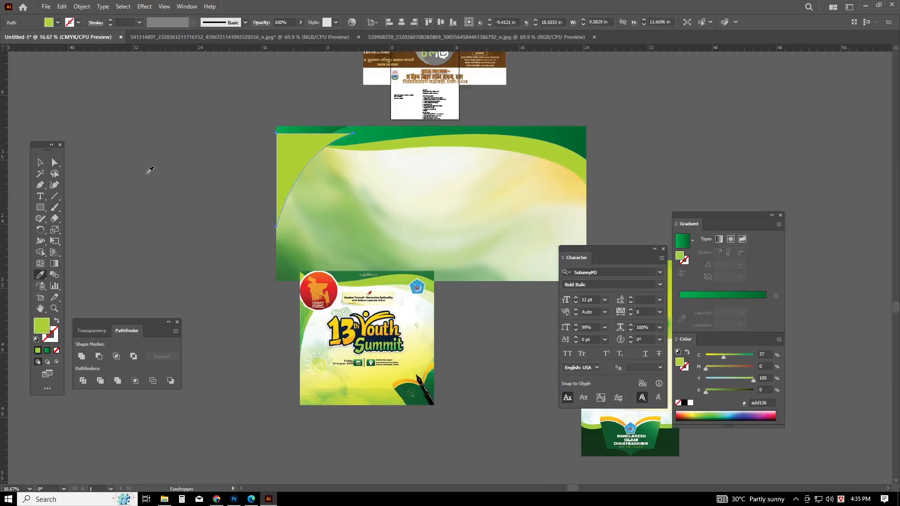
Bring the green gradient corner shape in front of its lime copy and arrange that copy behind the wave.
{"action": "left_click", "coordinate": [293, 129]}
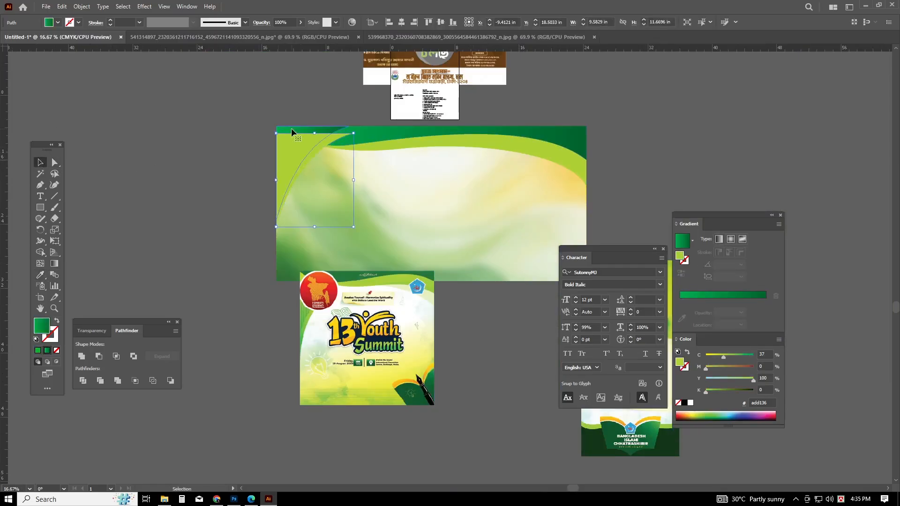
{"action": "left_click", "coordinate": [440, 256]}
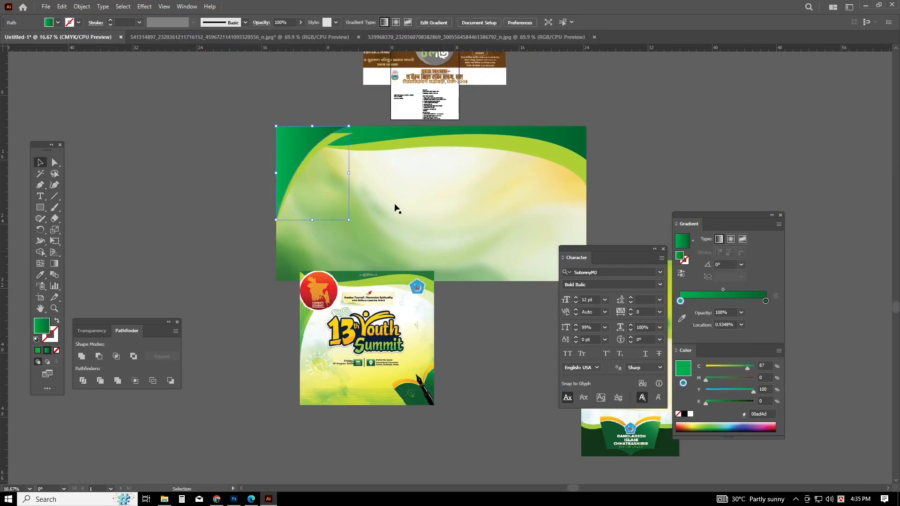
{"action": "scroll", "coordinate": [395, 204], "scroll_direction": "up", "scroll_amount": 1}
{"action": "left_click_drag", "start_coordinate": [400, 234], "coordinate": [385, 214]}
{"action": "left_click_drag", "start_coordinate": [355, 188], "coordinate": [359, 178]}
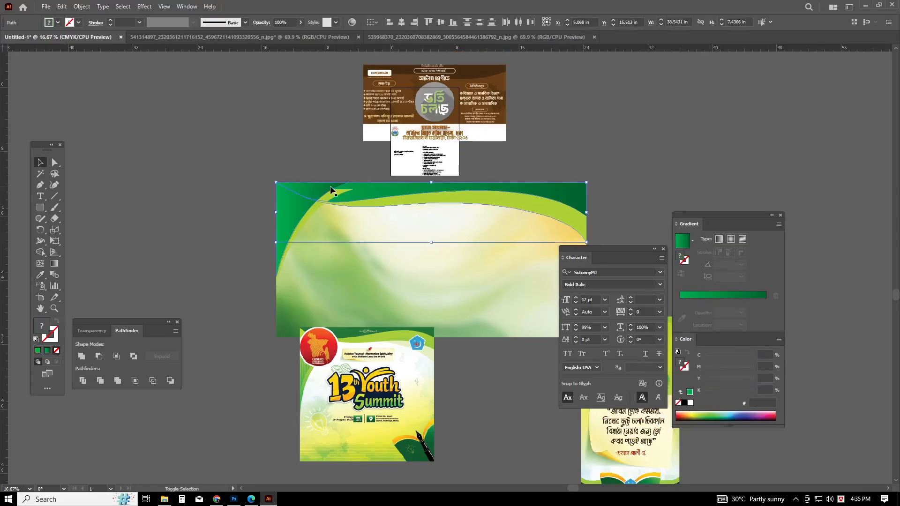
{"action": "left_click", "coordinate": [409, 224]}
Apply a linear gradient to the lime corner copy and set its end stop to orange, C 0, M 50, Y 100, K 0.
{"action": "scroll", "coordinate": [317, 245], "scroll_direction": "up", "scroll_amount": 3}
{"action": "scroll", "coordinate": [282, 231], "scroll_direction": "up", "scroll_amount": 1}
{"action": "left_click", "coordinate": [280, 184]}
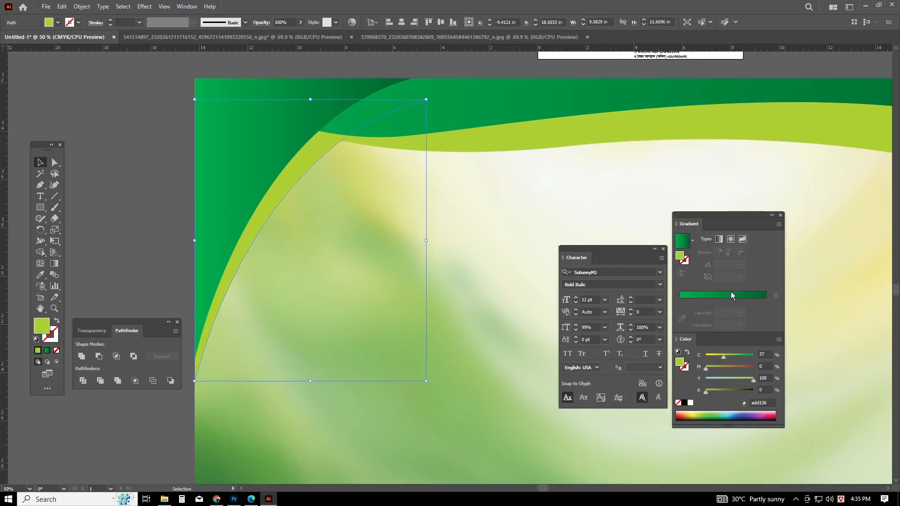
{"action": "left_click", "coordinate": [317, 187]}
{"action": "left_click", "coordinate": [295, 175]}
{"action": "left_click", "coordinate": [720, 296]}
{"action": "left_click", "coordinate": [765, 313]}
{"action": "left_click_drag", "start_coordinate": [752, 367], "coordinate": [671, 402]}
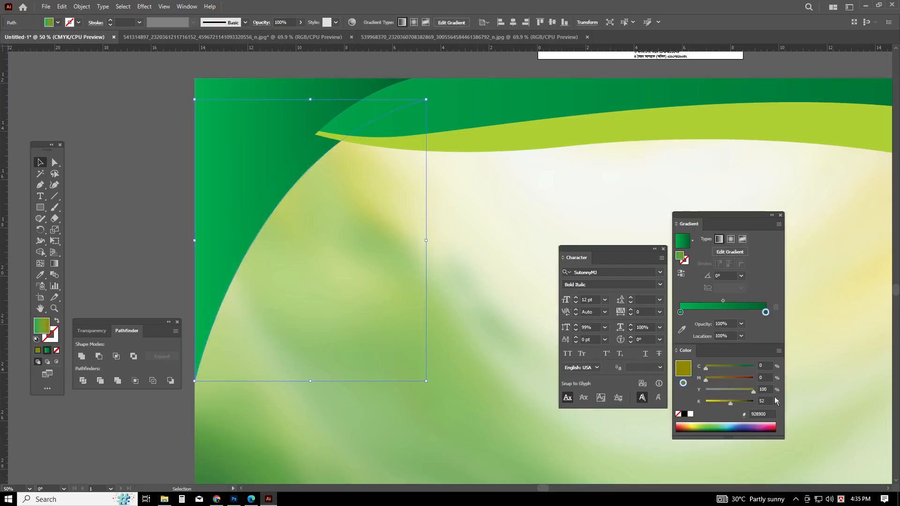
{"action": "left_click_drag", "start_coordinate": [731, 402], "coordinate": [706, 401]}
{"action": "left_click", "coordinate": [723, 379]}
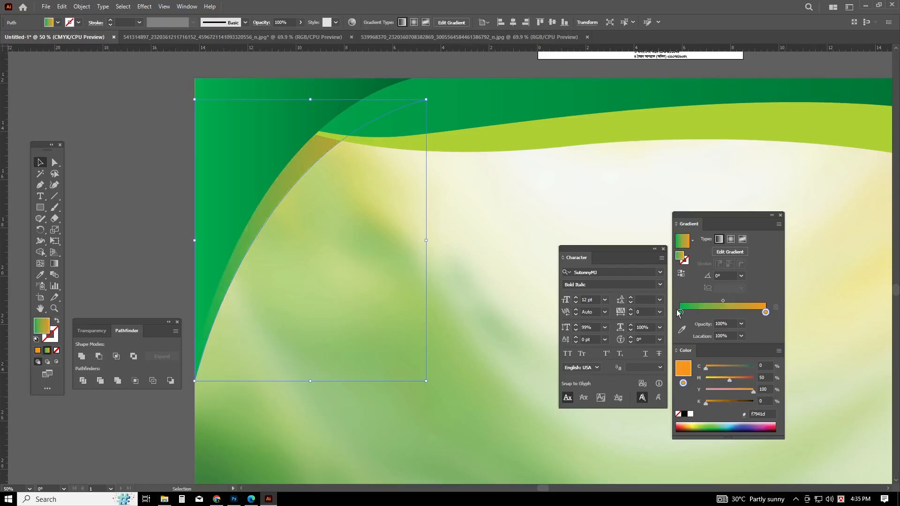
Set the corner copy gradient's start stop to yellow, C 0, M 18, Y 100, K 0, and deselect the shape.
{"action": "left_click_drag", "start_coordinate": [680, 312], "coordinate": [681, 313]}
{"action": "left_click_drag", "start_coordinate": [747, 366], "coordinate": [716, 377]}
{"action": "left_click", "coordinate": [363, 277]}
{"action": "scroll", "coordinate": [363, 277], "scroll_direction": "down", "scroll_amount": 2}
{"action": "scroll", "coordinate": [363, 277], "scroll_direction": "up", "scroll_amount": 1}
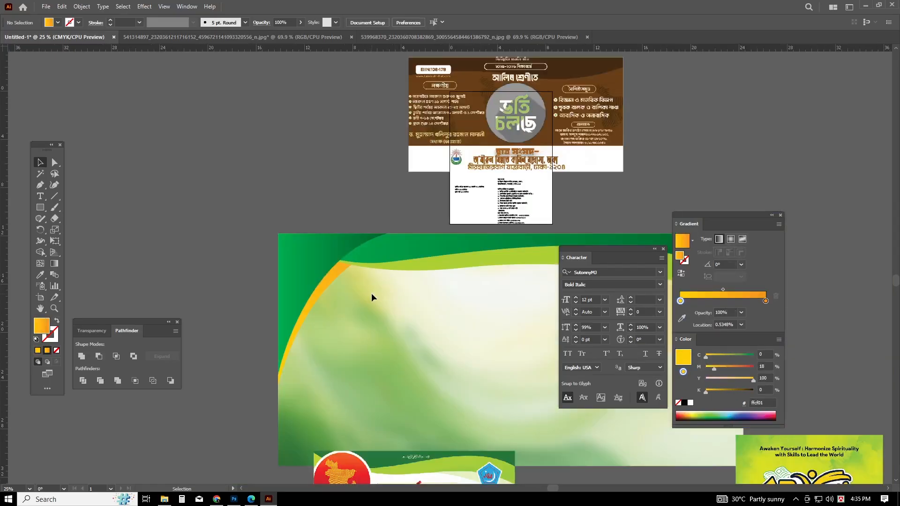
Compare the banner background's wave and corner shapes with the two Youth Summit poster references.
{"action": "scroll", "coordinate": [373, 293], "scroll_direction": "down", "scroll_amount": 1}
{"action": "scroll", "coordinate": [389, 296], "scroll_direction": "right", "scroll_amount": 1}
{"action": "left_click", "coordinate": [393, 275]}
{"action": "left_click", "coordinate": [415, 335]}
{"action": "scroll", "coordinate": [241, 318], "scroll_direction": "right", "scroll_amount": 1}
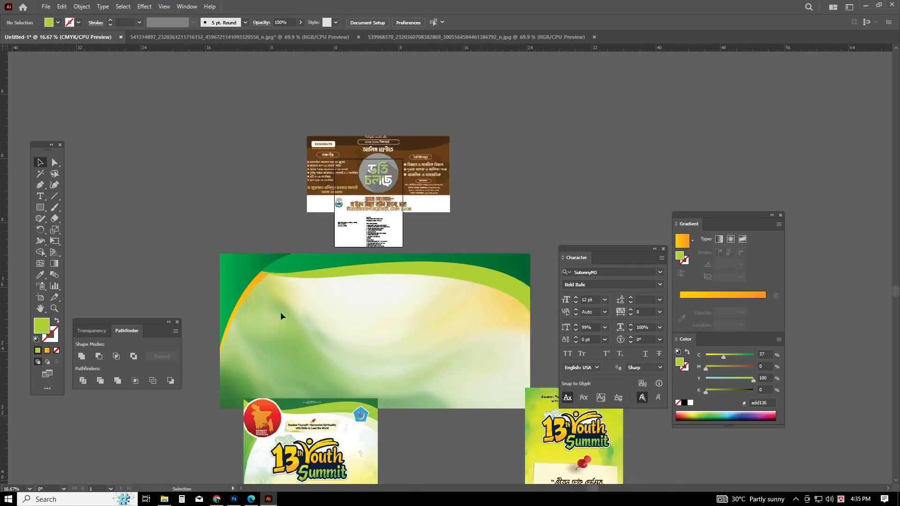
{"action": "scroll", "coordinate": [262, 300], "scroll_direction": "down", "scroll_amount": 1}
{"action": "scroll", "coordinate": [296, 274], "scroll_direction": "up", "scroll_amount": 1}
{"action": "scroll", "coordinate": [312, 222], "scroll_direction": "down", "scroll_amount": 1}
{"action": "scroll", "coordinate": [323, 229], "scroll_direction": "right", "scroll_amount": 1}
{"action": "scroll", "coordinate": [333, 234], "scroll_direction": "down", "scroll_amount": 1}
{"action": "scroll", "coordinate": [358, 244], "scroll_direction": "right", "scroll_amount": 1}
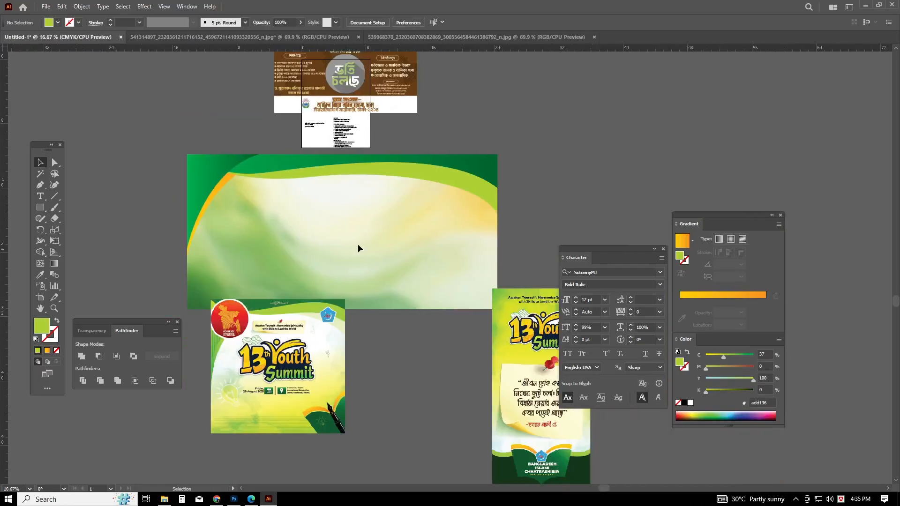
{"action": "scroll", "coordinate": [376, 254], "scroll_direction": "up", "scroll_amount": 3}
{"action": "scroll", "coordinate": [488, 230], "scroll_direction": "left", "scroll_amount": 2}
{"action": "left_click", "coordinate": [508, 222]}
{"action": "scroll", "coordinate": [432, 243], "scroll_direction": "down", "scroll_amount": 3}
{"action": "left_click", "coordinate": [579, 215]}
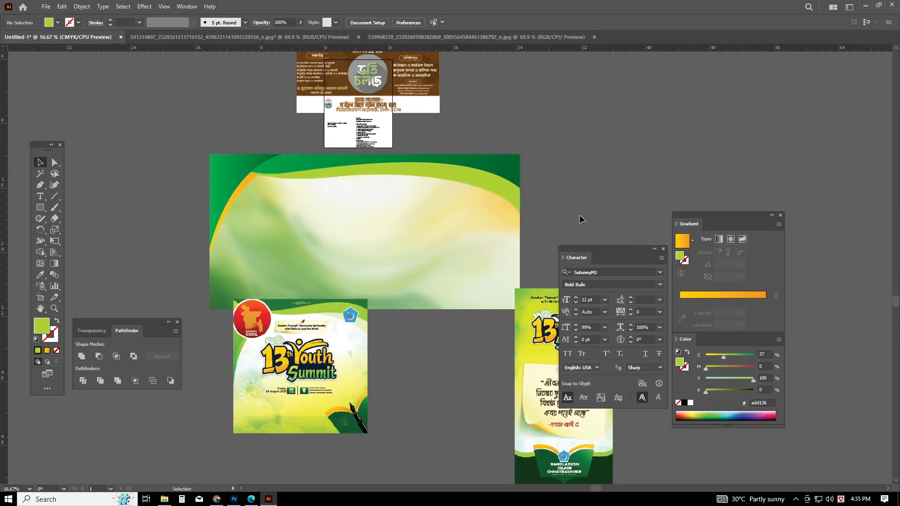
{"action": "scroll", "coordinate": [573, 215], "scroll_direction": "right", "scroll_amount": 3}
{"action": "scroll", "coordinate": [569, 104], "scroll_direction": "down", "scroll_amount": 2}
{"action": "scroll", "coordinate": [562, 110], "scroll_direction": "down", "scroll_amount": 2}
{"action": "scroll", "coordinate": [550, 120], "scroll_direction": "up", "scroll_amount": 1}
{"action": "scroll", "coordinate": [549, 120], "scroll_direction": "left", "scroll_amount": 2}
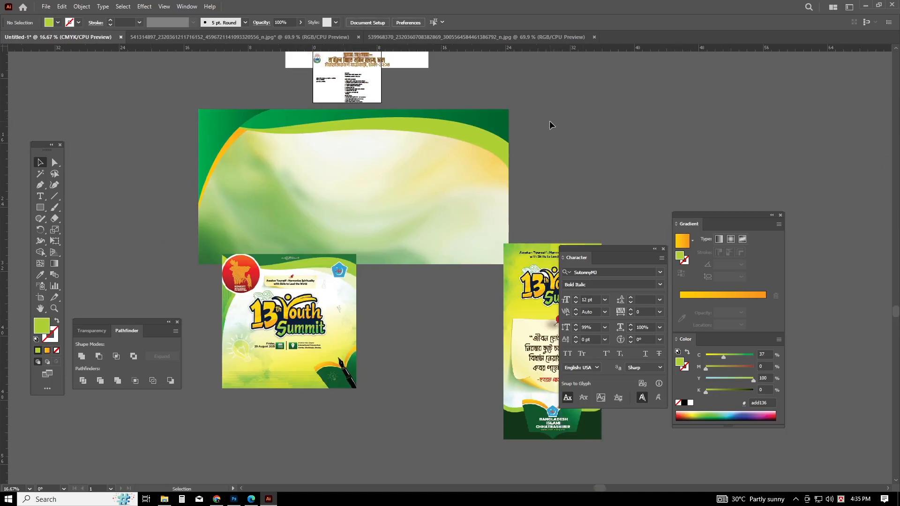
Move the square Youth Summit poster down so it sits clear below the banner background.
{"action": "scroll", "coordinate": [535, 128], "scroll_direction": "right", "scroll_amount": 2}
{"action": "scroll", "coordinate": [535, 128], "scroll_direction": "up", "scroll_amount": 3}
{"action": "left_click_drag", "start_coordinate": [300, 375], "coordinate": [313, 431]}
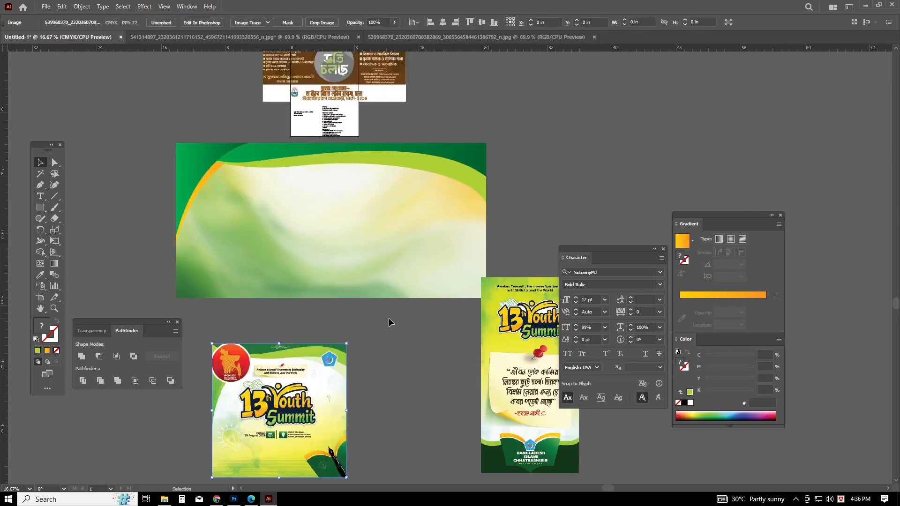
{"action": "left_click", "coordinate": [388, 322]}
Examine the brown admission banner reference and the Bangla text on the artboard beneath it.
{"action": "scroll", "coordinate": [566, 188], "scroll_direction": "down", "scroll_amount": 3}
{"action": "scroll", "coordinate": [549, 189], "scroll_direction": "down", "scroll_amount": 2}
{"action": "scroll", "coordinate": [499, 195], "scroll_direction": "up", "scroll_amount": 4}
{"action": "scroll", "coordinate": [459, 174], "scroll_direction": "up", "scroll_amount": 3}
{"action": "scroll", "coordinate": [422, 154], "scroll_direction": "left", "scroll_amount": 4}
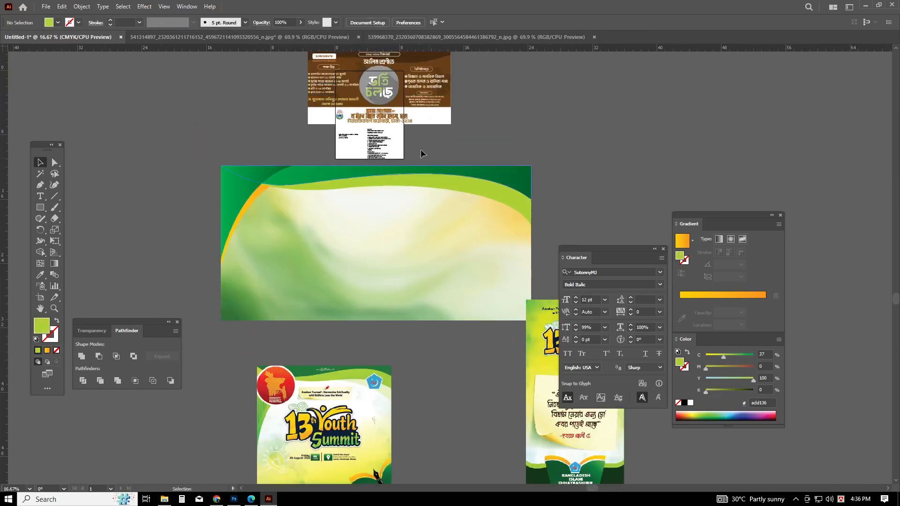
{"action": "scroll", "coordinate": [436, 141], "scroll_direction": "up", "scroll_amount": 1}
{"action": "scroll", "coordinate": [469, 169], "scroll_direction": "up", "scroll_amount": 1}
{"action": "scroll", "coordinate": [384, 162], "scroll_direction": "up", "scroll_amount": 3}
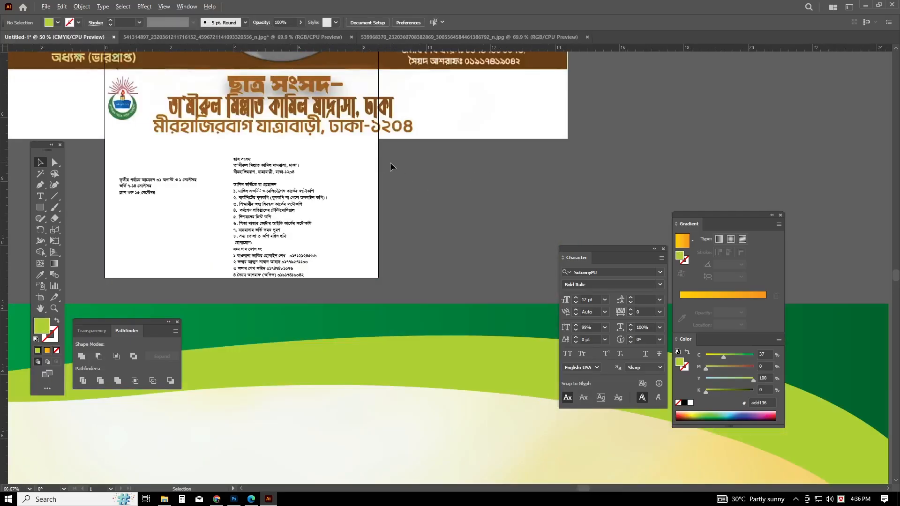
{"action": "scroll", "coordinate": [519, 194], "scroll_direction": "down", "scroll_amount": 2}
{"action": "scroll", "coordinate": [518, 194], "scroll_direction": "up", "scroll_amount": 2}
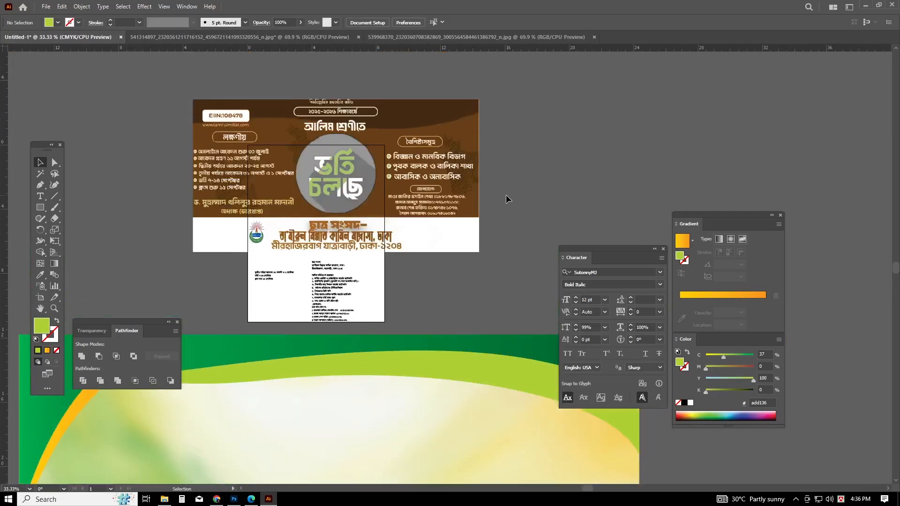
{"action": "scroll", "coordinate": [396, 179], "scroll_direction": "up", "scroll_amount": 2}
{"action": "scroll", "coordinate": [592, 131], "scroll_direction": "down", "scroll_amount": 1}
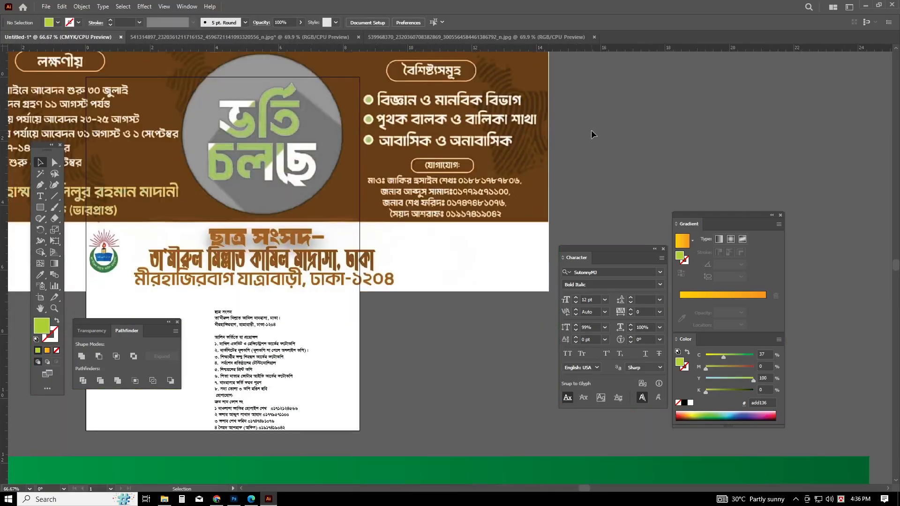
{"action": "scroll", "coordinate": [592, 132], "scroll_direction": "left", "scroll_amount": 1}
{"action": "scroll", "coordinate": [245, 318], "scroll_direction": "up", "scroll_amount": 3}
{"action": "scroll", "coordinate": [246, 321], "scroll_direction": "down", "scroll_amount": 3}
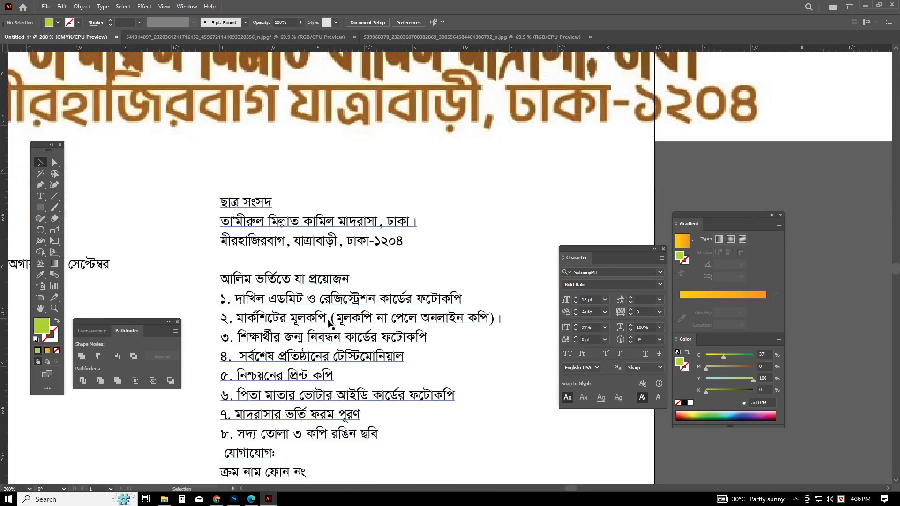
Move the Bangla requirements and contacts text block off the artboard to the empty area above the background's right part.
{"action": "scroll", "coordinate": [330, 323], "scroll_direction": "down", "scroll_amount": 3}
{"action": "left_click", "coordinate": [328, 270]}
{"action": "left_click_drag", "start_coordinate": [315, 249], "coordinate": [317, 454]}
{"action": "scroll", "coordinate": [332, 429], "scroll_direction": "down", "scroll_amount": 5}
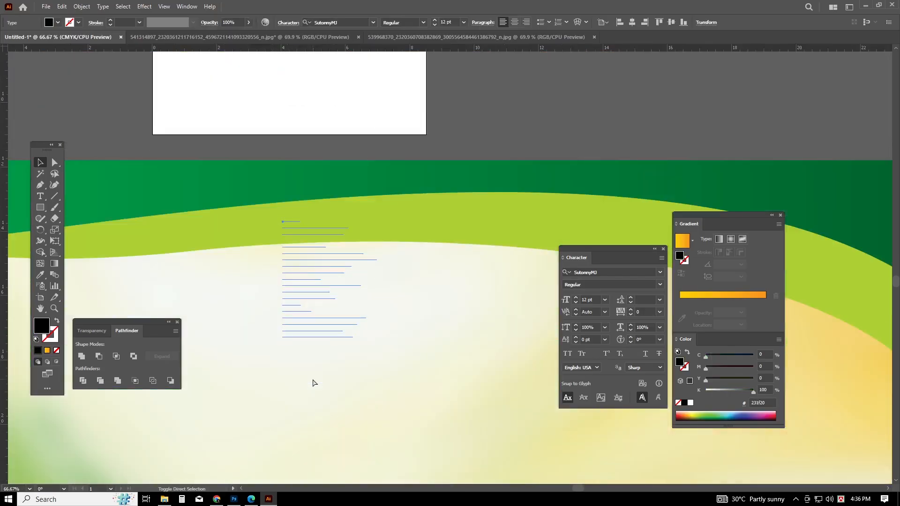
{"action": "left_click_drag", "start_coordinate": [313, 383], "coordinate": [311, 381]}
{"action": "left_click_drag", "start_coordinate": [314, 291], "coordinate": [707, 112]}
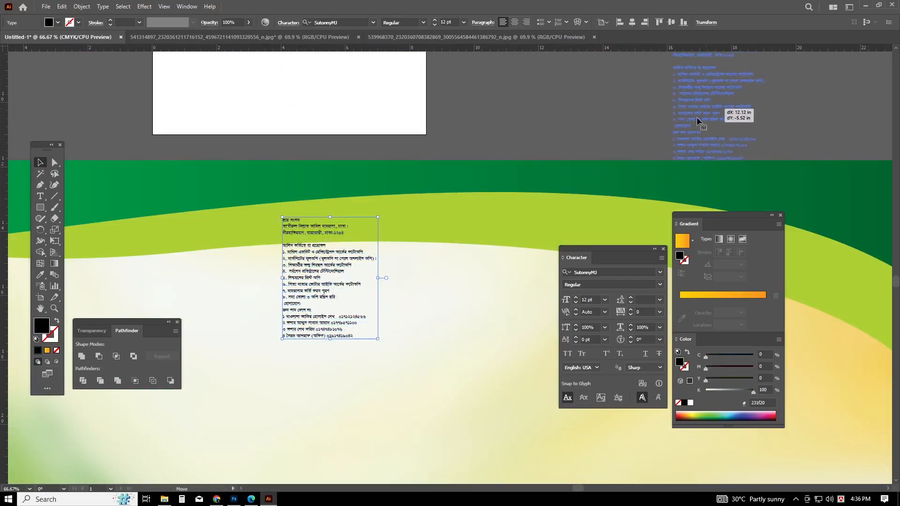
{"action": "scroll", "coordinate": [503, 373], "scroll_direction": "down", "scroll_amount": 3}
Lock the tall Youth Summit poster image in place so it can serve as a tracing reference.
{"action": "scroll", "coordinate": [478, 373], "scroll_direction": "right", "scroll_amount": 5}
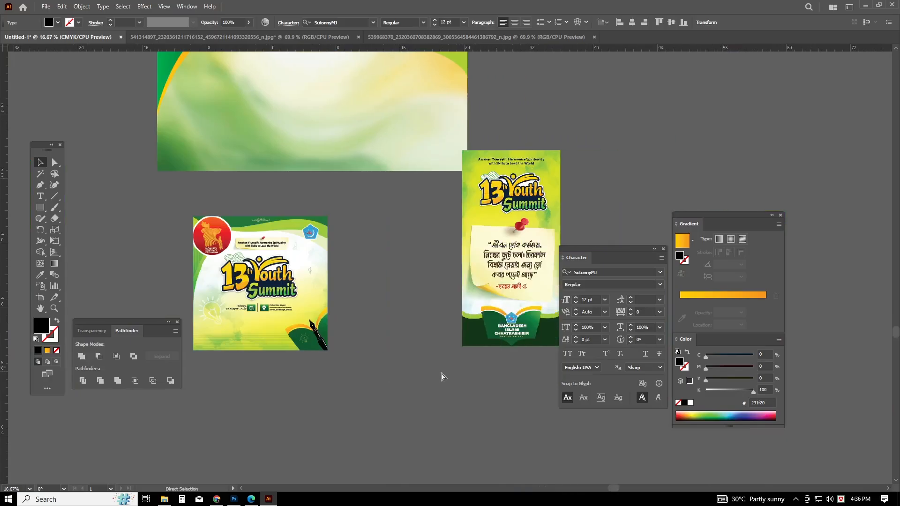
{"action": "scroll", "coordinate": [548, 333], "scroll_direction": "right", "scroll_amount": 2}
{"action": "scroll", "coordinate": [549, 333], "scroll_direction": "down", "scroll_amount": 1}
{"action": "scroll", "coordinate": [471, 295], "scroll_direction": "up", "scroll_amount": 5}
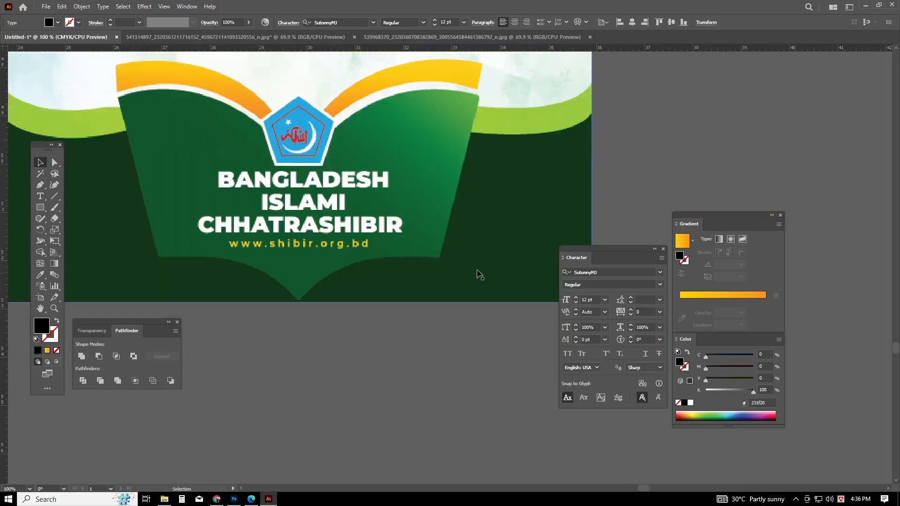
{"action": "scroll", "coordinate": [457, 269], "scroll_direction": "down", "scroll_amount": 1}
{"action": "scroll", "coordinate": [470, 255], "scroll_direction": "left", "scroll_amount": 2}
{"action": "left_click", "coordinate": [470, 258]}
{"action": "key", "text": "ctrl+2"}
{"action": "key", "text": "ctrl+0"}
{"action": "scroll", "coordinate": [470, 258], "scroll_direction": "up", "scroll_amount": 1}
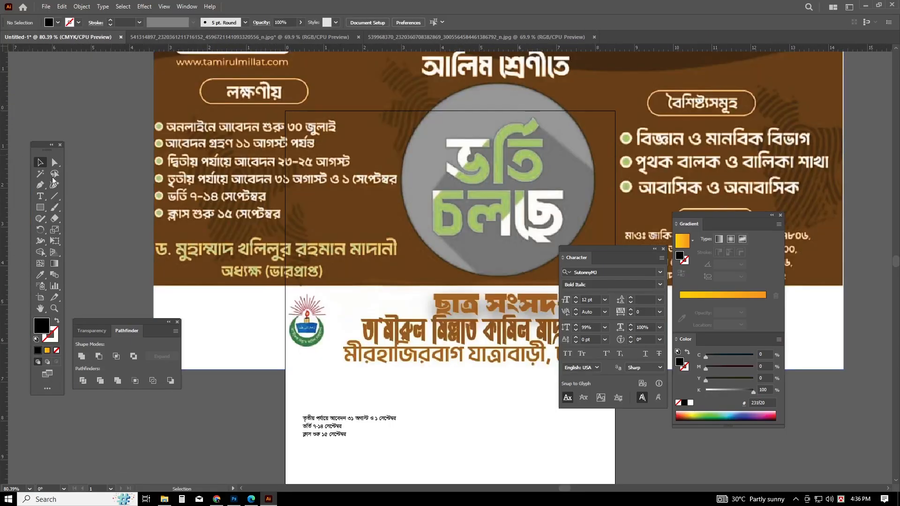
Start tracing the green open book at the tall poster's foot with the Pen tool, following both pages' curved upper edges.
{"action": "scroll", "coordinate": [481, 371], "scroll_direction": "down", "scroll_amount": 2}
{"action": "scroll", "coordinate": [446, 388], "scroll_direction": "down", "scroll_amount": 2}
{"action": "scroll", "coordinate": [448, 387], "scroll_direction": "right", "scroll_amount": 2}
{"action": "scroll", "coordinate": [454, 383], "scroll_direction": "down", "scroll_amount": 11}
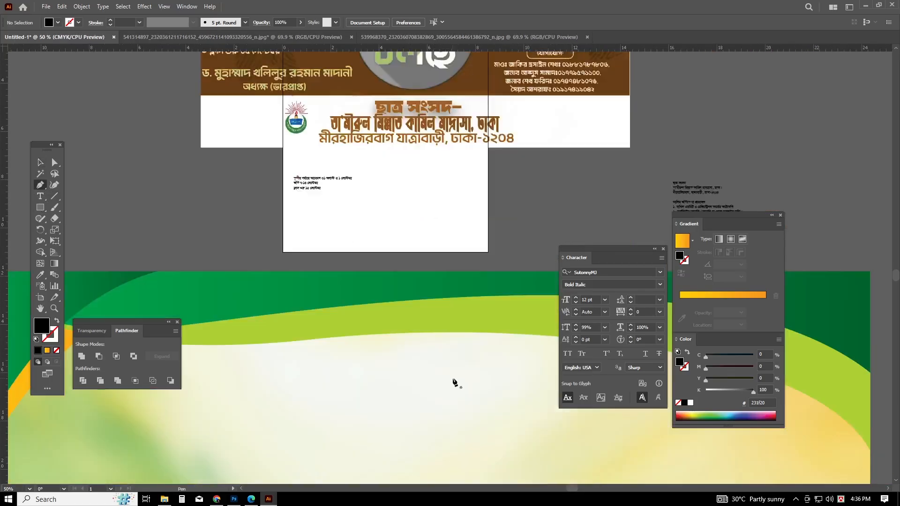
{"action": "scroll", "coordinate": [422, 366], "scroll_direction": "down", "scroll_amount": 8}
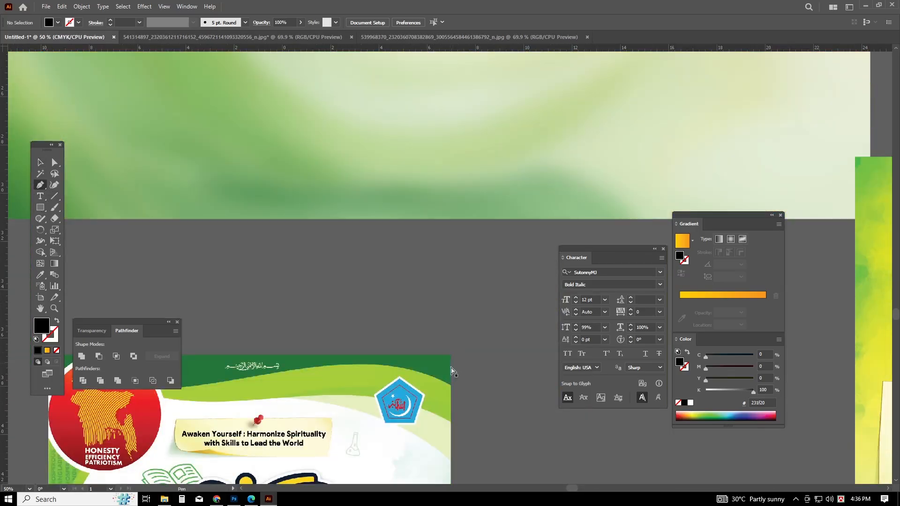
{"action": "scroll", "coordinate": [445, 375], "scroll_direction": "right", "scroll_amount": 5}
{"action": "scroll", "coordinate": [443, 382], "scroll_direction": "right", "scroll_amount": 5}
{"action": "scroll", "coordinate": [450, 385], "scroll_direction": "down", "scroll_amount": 7}
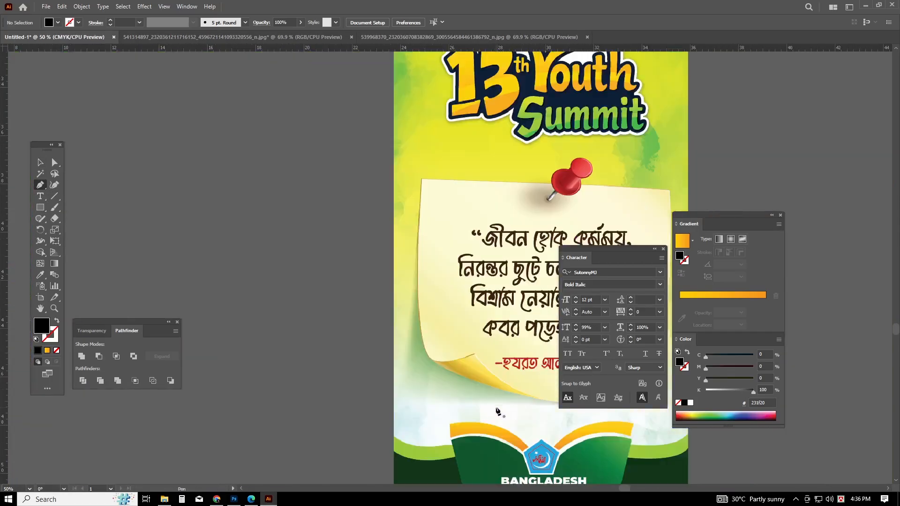
{"action": "scroll", "coordinate": [461, 375], "scroll_direction": "right", "scroll_amount": 1}
{"action": "scroll", "coordinate": [449, 300], "scroll_direction": "up", "scroll_amount": 1}
{"action": "scroll", "coordinate": [399, 281], "scroll_direction": "right", "scroll_amount": 2}
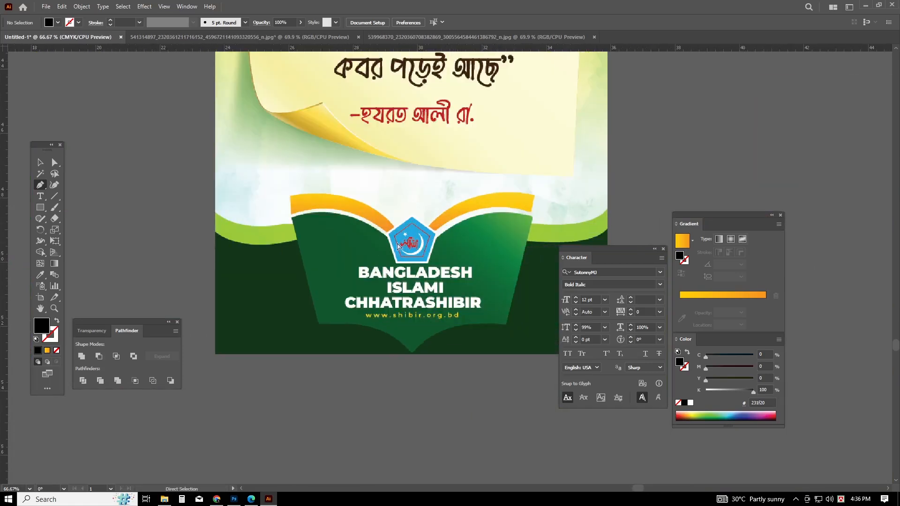
{"action": "scroll", "coordinate": [286, 242], "scroll_direction": "up", "scroll_amount": 1}
{"action": "scroll", "coordinate": [277, 235], "scroll_direction": "right", "scroll_amount": 1}
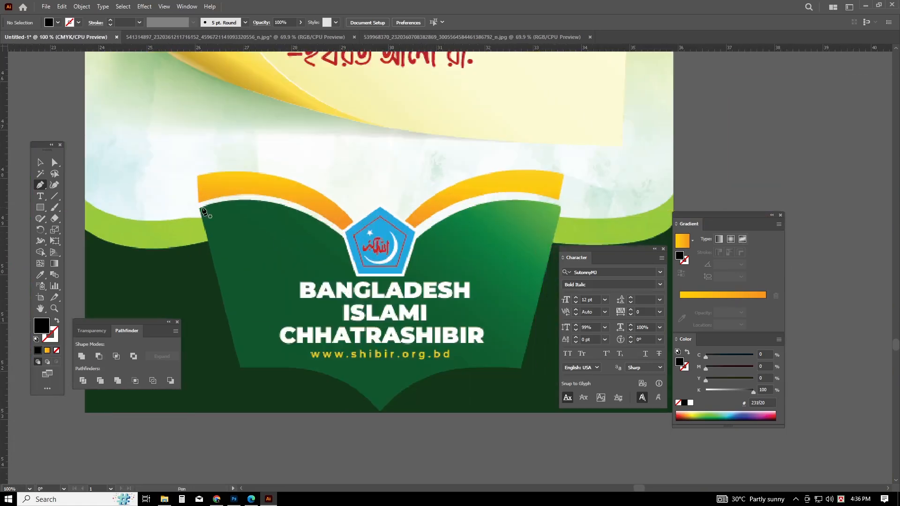
{"action": "left_click", "coordinate": [199, 209]}
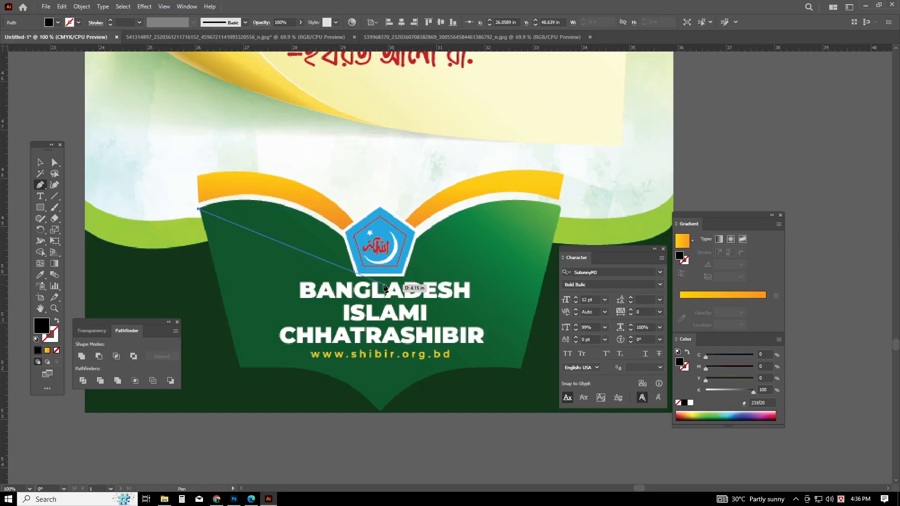
{"action": "left_click_drag", "start_coordinate": [384, 285], "coordinate": [420, 351]}
{"action": "left_click_drag", "start_coordinate": [460, 404], "coordinate": [469, 412]}
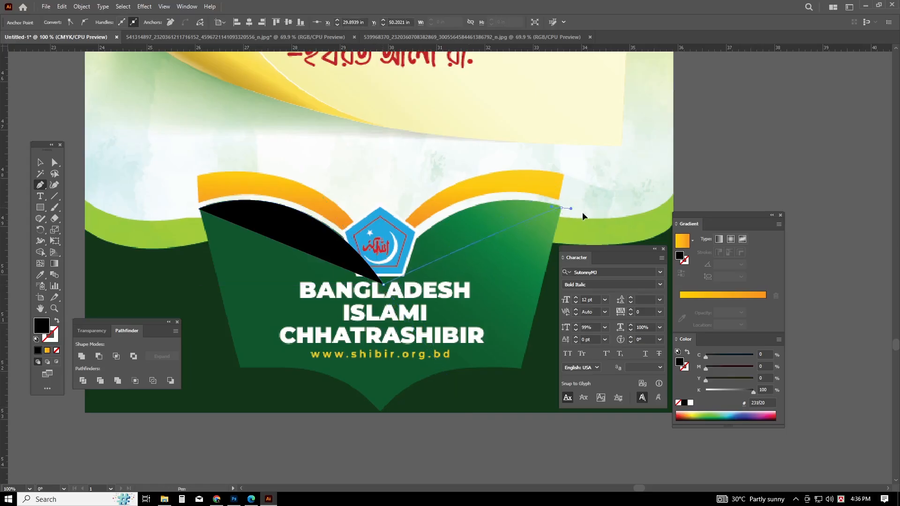
{"action": "left_click_drag", "start_coordinate": [696, 249], "coordinate": [694, 238]}
Trace the book's right side, curved pointed lower edge and left side to close the black shape, then deselect it.
{"action": "left_click", "coordinate": [522, 368]}
{"action": "left_click_drag", "start_coordinate": [380, 412], "coordinate": [379, 424]}
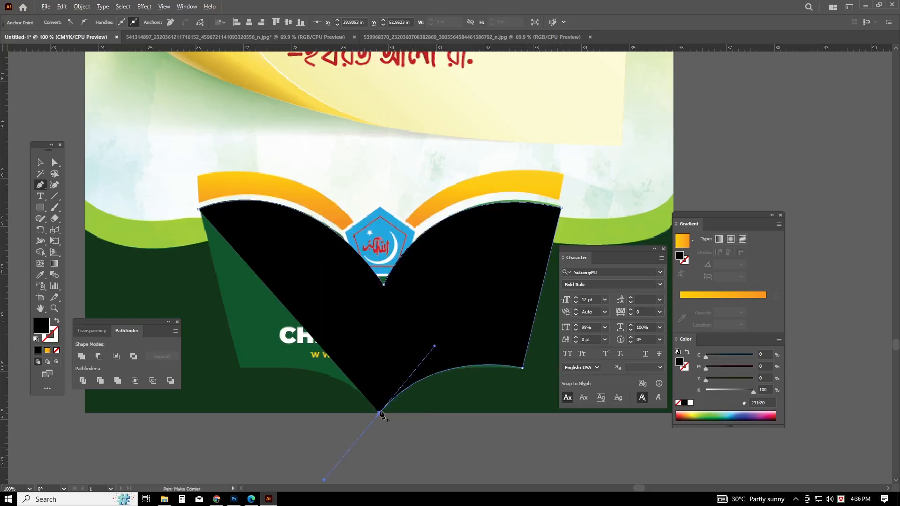
{"action": "scroll", "coordinate": [354, 410], "scroll_direction": "left", "scroll_amount": 2}
{"action": "left_click_drag", "start_coordinate": [240, 368], "coordinate": [177, 379]}
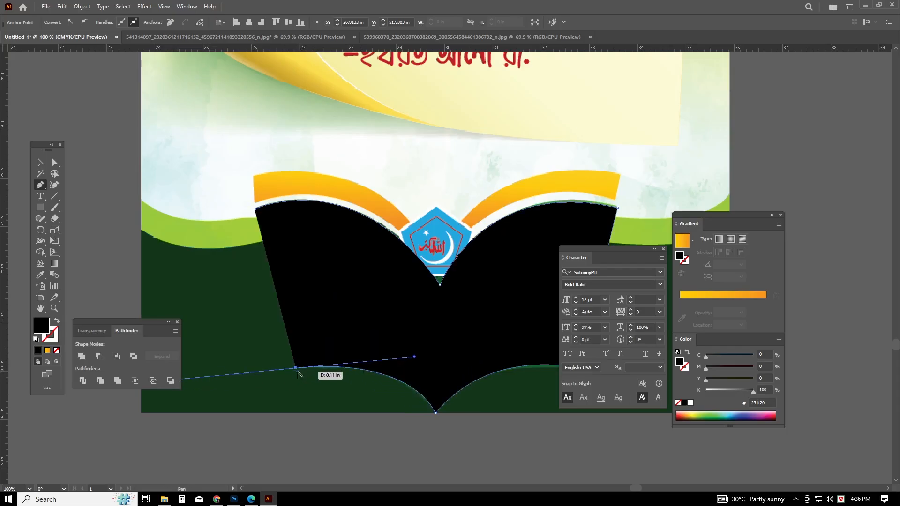
{"action": "left_click", "coordinate": [40, 162]}
{"action": "left_click", "coordinate": [154, 169]}
{"action": "scroll", "coordinate": [230, 206], "scroll_direction": "right", "scroll_amount": 2}
{"action": "left_click_drag", "start_coordinate": [305, 245], "coordinate": [311, 371]}
{"action": "left_click", "coordinate": [377, 145]}
{"action": "key", "text": "ctrl+z"}
Trace the book's left orange page strip as a closed Pen path, inner end behind the pentagon logo, with no fill and a black stroke.
{"action": "scroll", "coordinate": [603, 157], "scroll_direction": "right", "scroll_amount": 2}
{"action": "left_click", "coordinate": [40, 186]}
{"action": "left_click", "coordinate": [165, 203]}
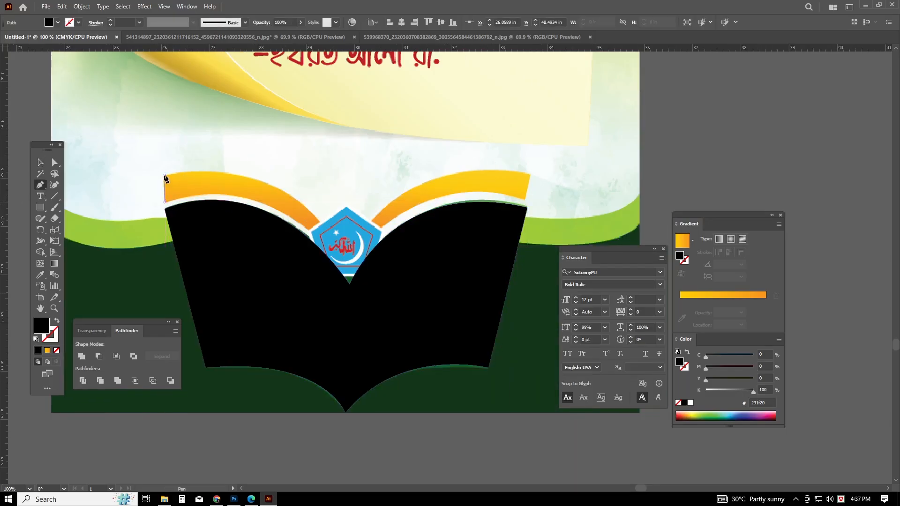
{"action": "left_click", "coordinate": [165, 176]}
{"action": "left_click_drag", "start_coordinate": [346, 246], "coordinate": [429, 357]}
{"action": "left_click", "coordinate": [345, 247]}
{"action": "left_click", "coordinate": [56, 322]}
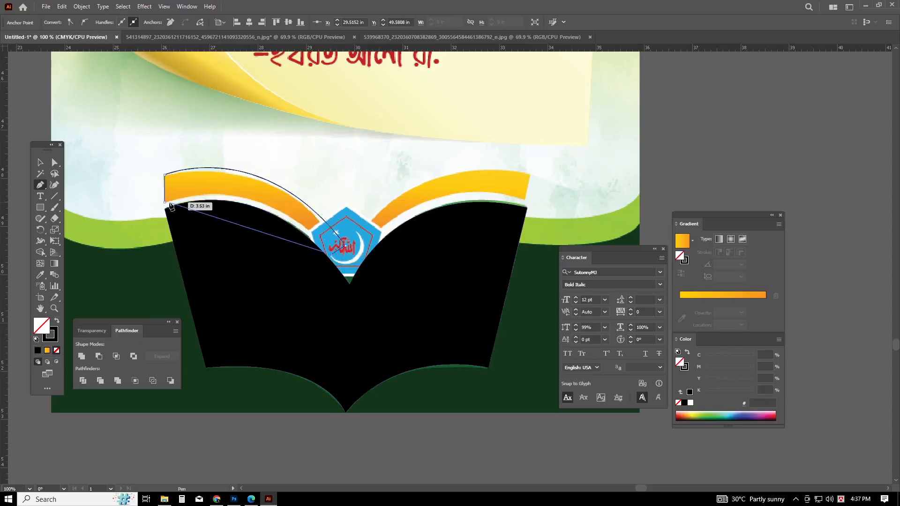
{"action": "left_click_drag", "start_coordinate": [43, 218], "coordinate": [44, 230]}
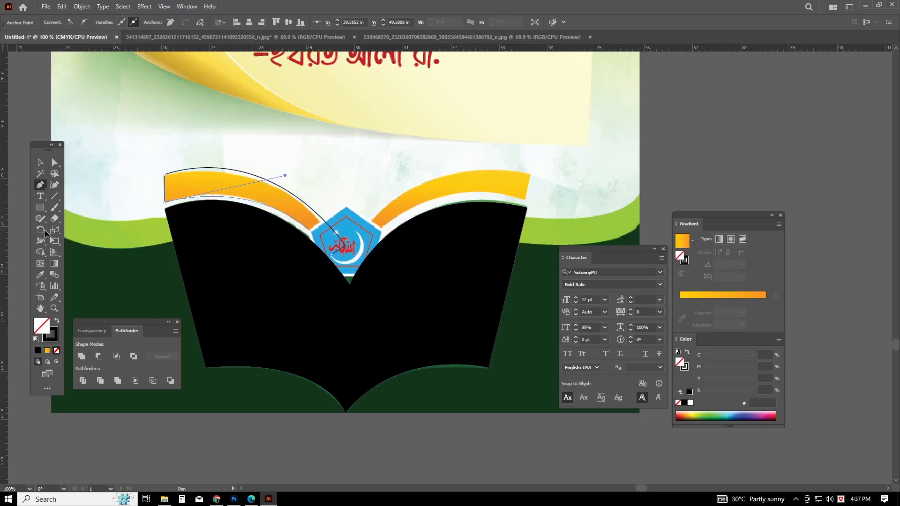
{"action": "key", "text": "v"}
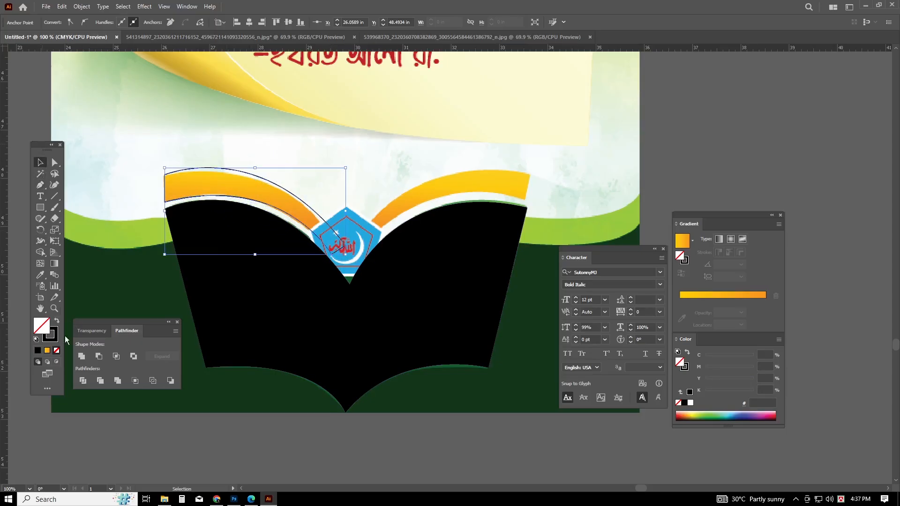
Fill the traced left page strip with the yellow-to-orange gradient sampled from the banner's orange corner curve, with no stroke.
{"action": "left_click", "coordinate": [41, 275]}
{"action": "scroll", "coordinate": [285, 174], "scroll_direction": "down", "scroll_amount": 2}
{"action": "scroll", "coordinate": [251, 179], "scroll_direction": "up", "scroll_amount": 3}
{"action": "scroll", "coordinate": [237, 237], "scroll_direction": "down", "scroll_amount": 5}
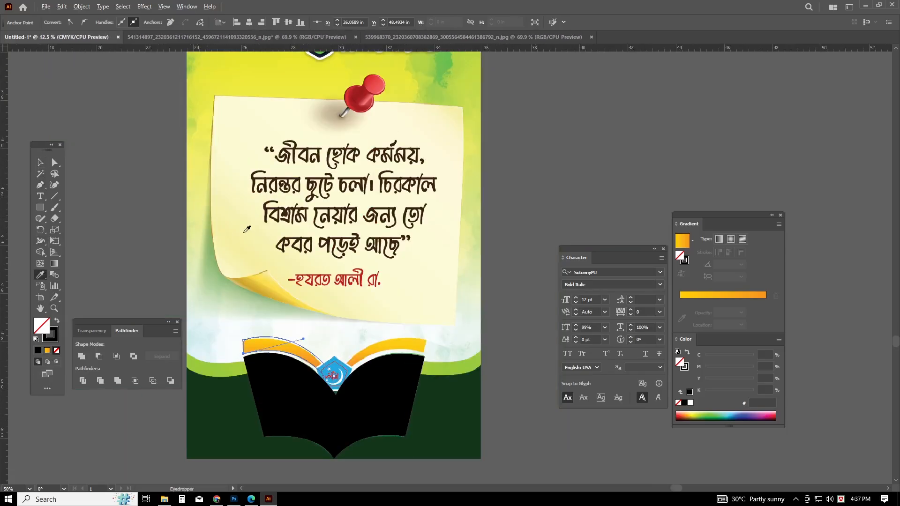
{"action": "scroll", "coordinate": [454, 235], "scroll_direction": "up", "scroll_amount": 2}
{"action": "scroll", "coordinate": [401, 319], "scroll_direction": "up", "scroll_amount": 5}
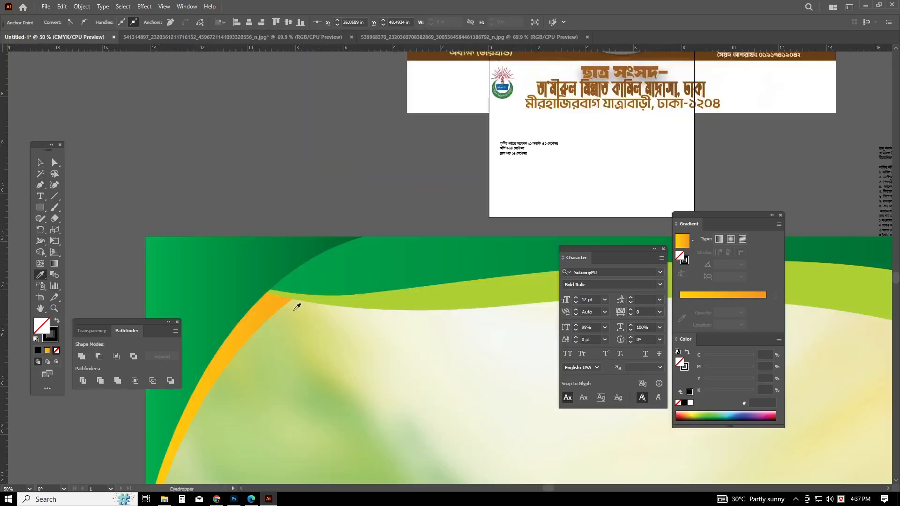
{"action": "left_click", "coordinate": [274, 308]}
{"action": "left_click", "coordinate": [47, 163]}
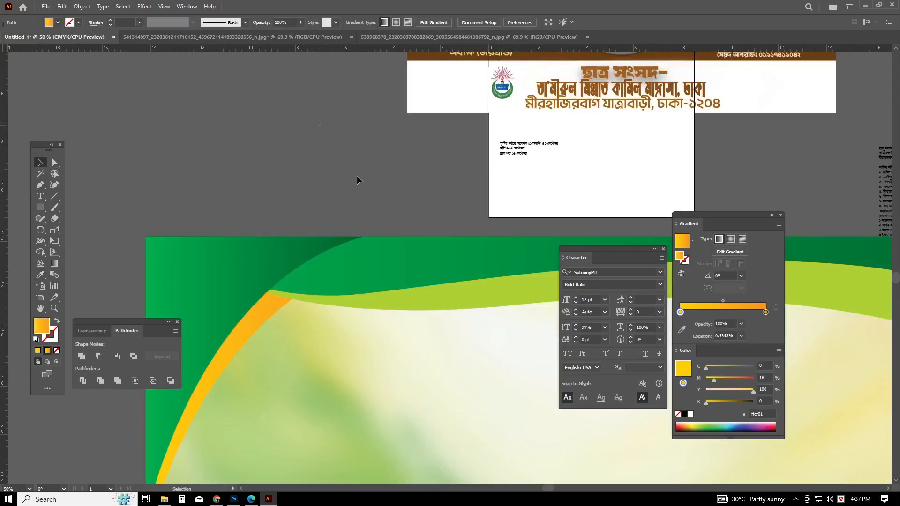
Duplicate the orange page strip, reflect the copy across the vertical axis, and fit it over the book's right page edge.
{"action": "scroll", "coordinate": [422, 179], "scroll_direction": "down", "scroll_amount": 6}
{"action": "scroll", "coordinate": [445, 300], "scroll_direction": "down", "scroll_amount": 3}
{"action": "scroll", "coordinate": [446, 172], "scroll_direction": "up", "scroll_amount": 4}
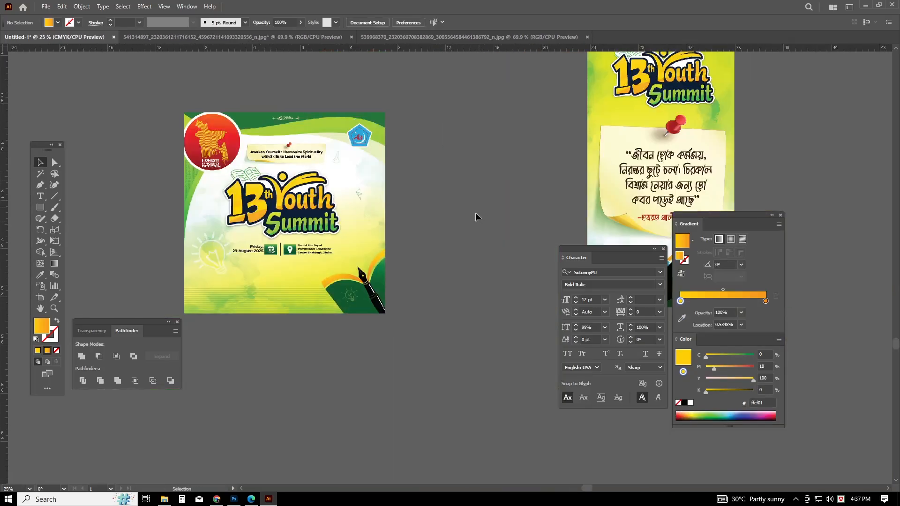
{"action": "scroll", "coordinate": [486, 295], "scroll_direction": "right", "scroll_amount": 5}
{"action": "scroll", "coordinate": [504, 193], "scroll_direction": "up", "scroll_amount": 5}
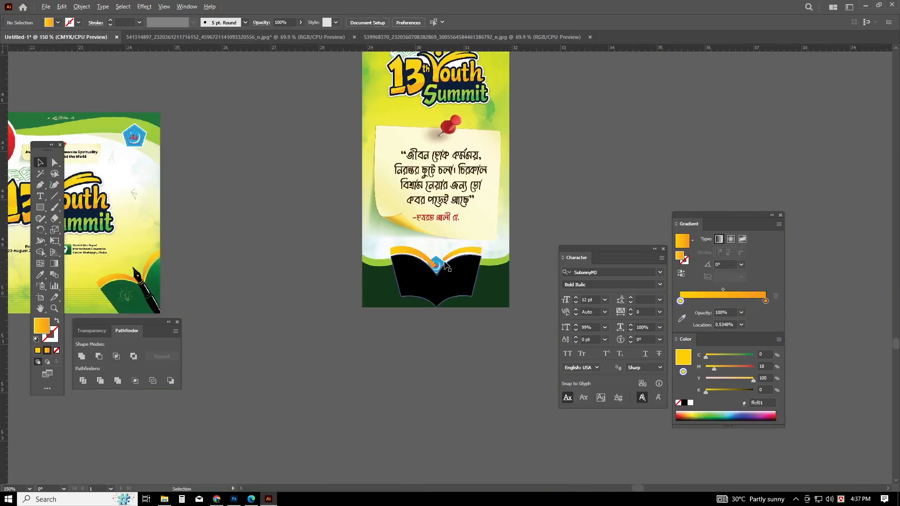
{"action": "scroll", "coordinate": [504, 193], "scroll_direction": "down", "scroll_amount": 1}
{"action": "left_click_drag", "start_coordinate": [306, 165], "coordinate": [400, 124]}
{"action": "right_click", "coordinate": [400, 124]}
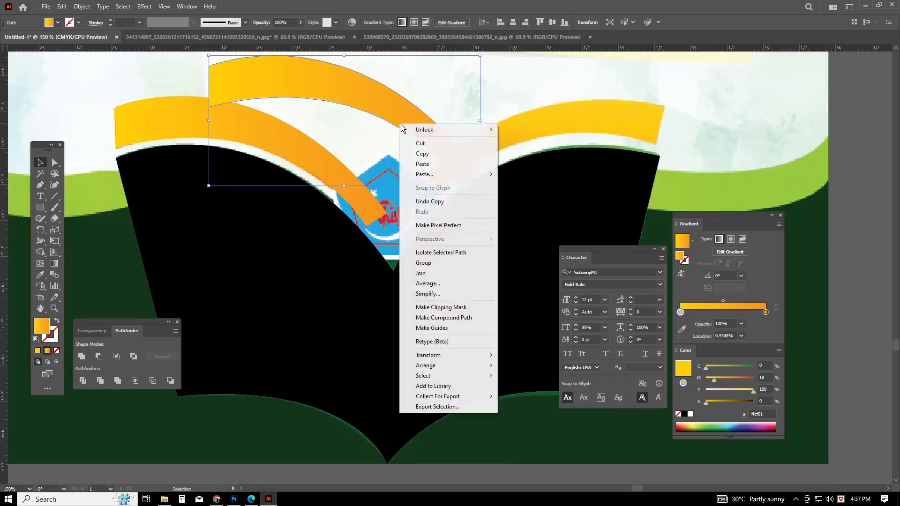
{"action": "mouse_move", "coordinate": [436, 355]}
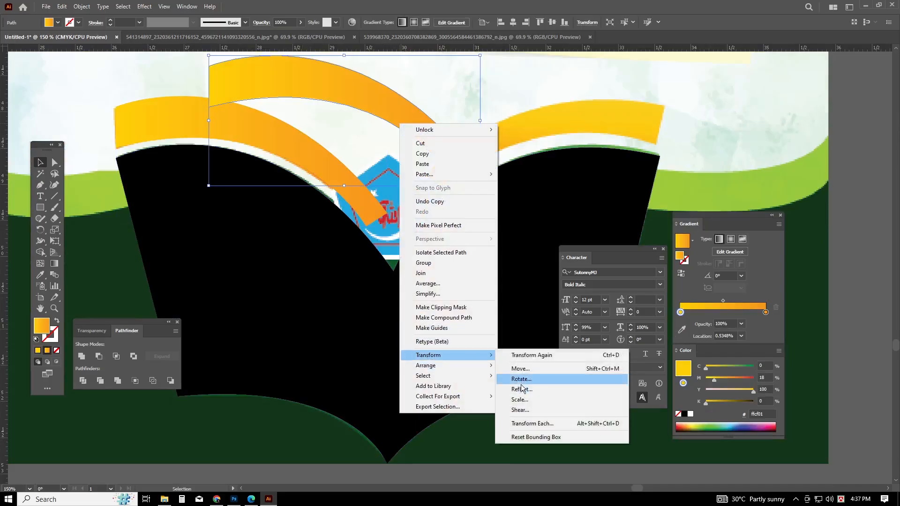
{"action": "left_click", "coordinate": [520, 389]}
{"action": "left_click", "coordinate": [438, 310]}
{"action": "scroll", "coordinate": [369, 86], "scroll_direction": "right", "scroll_amount": 2}
{"action": "left_click_drag", "start_coordinate": [370, 86], "coordinate": [575, 132]}
{"action": "left_click", "coordinate": [666, 136]}
{"action": "scroll", "coordinate": [576, 140], "scroll_direction": "right", "scroll_amount": 1}
{"action": "left_click", "coordinate": [675, 158]}
Draw a circle about 3.46 in across and centre it over the book's middle fold, covering the pentagon logo.
{"action": "scroll", "coordinate": [675, 158], "scroll_direction": "down", "scroll_amount": 3}
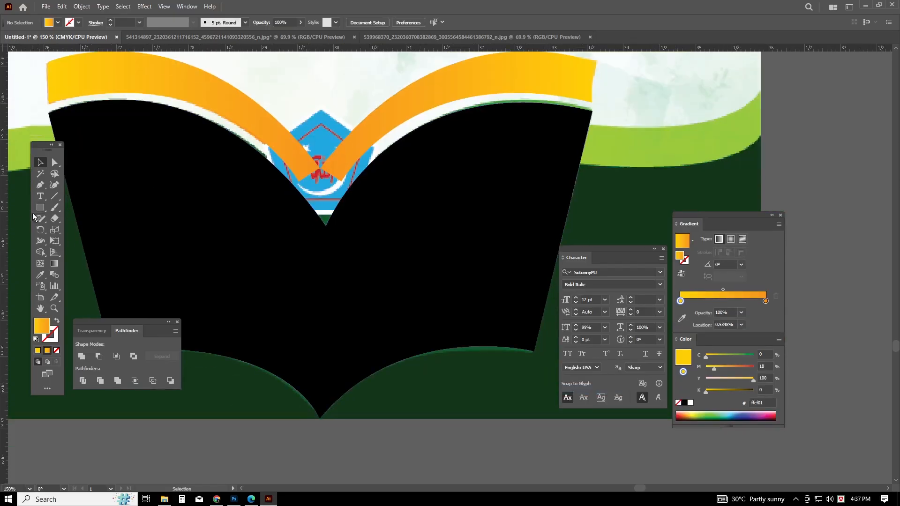
{"action": "left_click", "coordinate": [40, 207]}
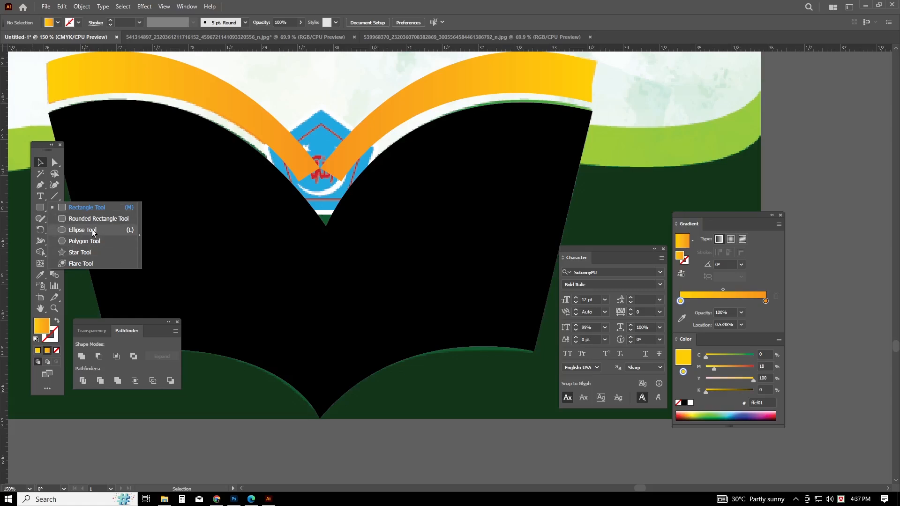
{"action": "left_click", "coordinate": [82, 230]}
{"action": "left_click_drag", "start_coordinate": [323, 219], "coordinate": [362, 335]}
{"action": "key", "text": "v"}
{"action": "left_click_drag", "start_coordinate": [324, 217], "coordinate": [321, 207]}
Recolour the circle's gradient to red with magenta 100% at both stops and black 41% at the starting stop.
{"action": "left_click", "coordinate": [766, 312]}
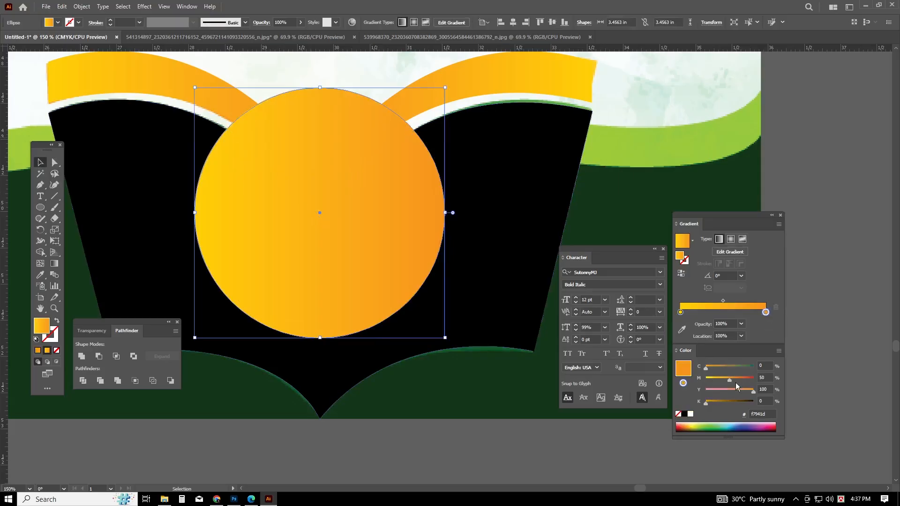
{"action": "left_click_drag", "start_coordinate": [747, 378], "coordinate": [814, 368]}
{"action": "left_click", "coordinate": [681, 312]}
{"action": "left_click_drag", "start_coordinate": [714, 379], "coordinate": [852, 375]}
{"action": "left_click_drag", "start_coordinate": [724, 402], "coordinate": [725, 402]}
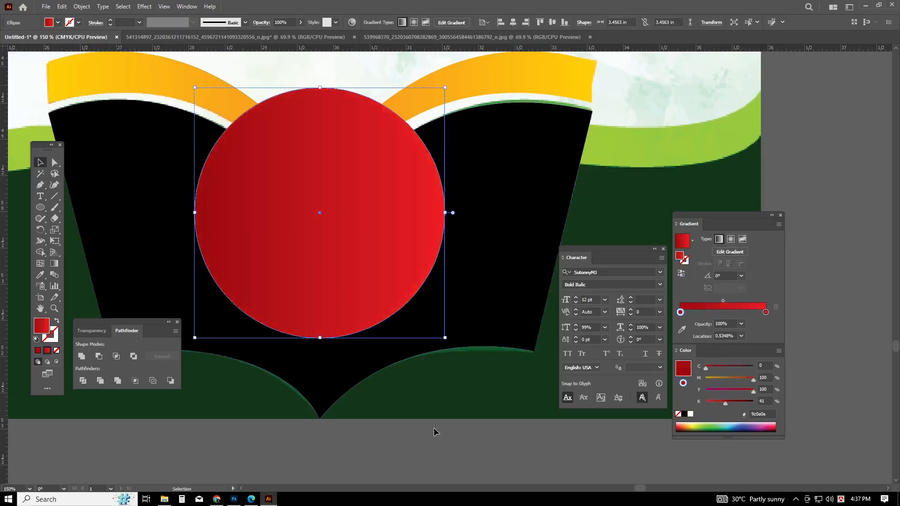
Set the red circle's gradient angle to 90°.
{"action": "scroll", "coordinate": [429, 418], "scroll_direction": "down", "scroll_amount": 3}
{"action": "left_click", "coordinate": [379, 304]}
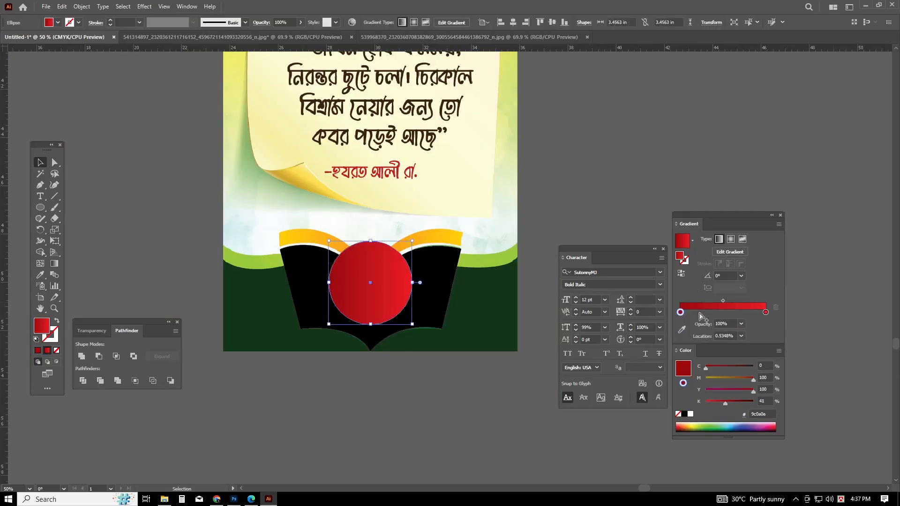
{"action": "type", "text": "90"}
{"action": "key", "text": "Return"}
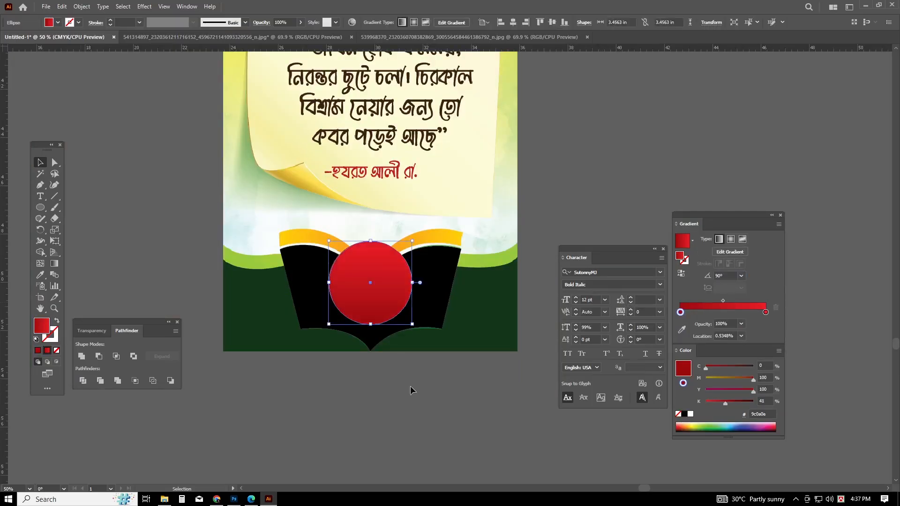
{"action": "left_click", "coordinate": [420, 428]}
Fill the black book shape with the green gradient sampled from the banner's upper right green area.
{"action": "scroll", "coordinate": [436, 400], "scroll_direction": "up", "scroll_amount": 2}
{"action": "left_click", "coordinate": [378, 199]}
{"action": "left_click", "coordinate": [418, 373]}
{"action": "left_click", "coordinate": [384, 211]}
{"action": "scroll", "coordinate": [449, 292], "scroll_direction": "down", "scroll_amount": 3}
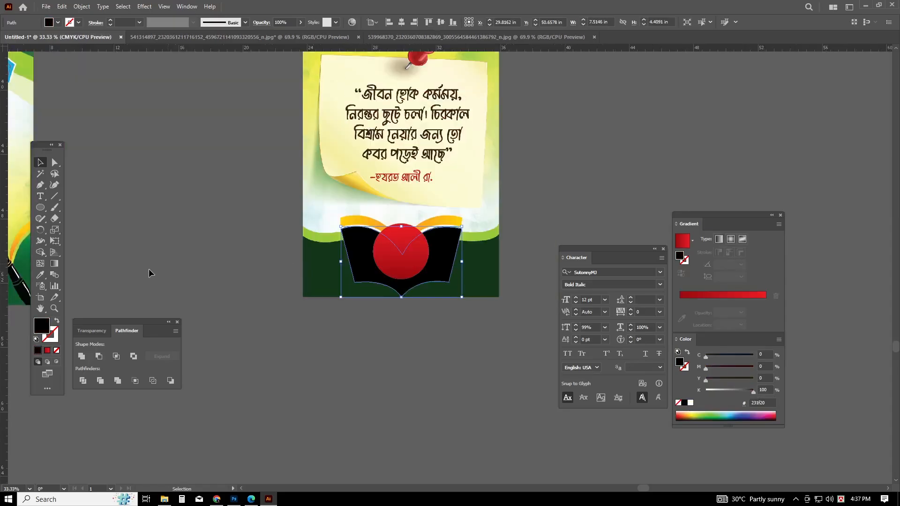
{"action": "left_click", "coordinate": [40, 275]}
{"action": "scroll", "coordinate": [420, 225], "scroll_direction": "down", "scroll_amount": 4}
{"action": "scroll", "coordinate": [422, 197], "scroll_direction": "up", "scroll_amount": 1}
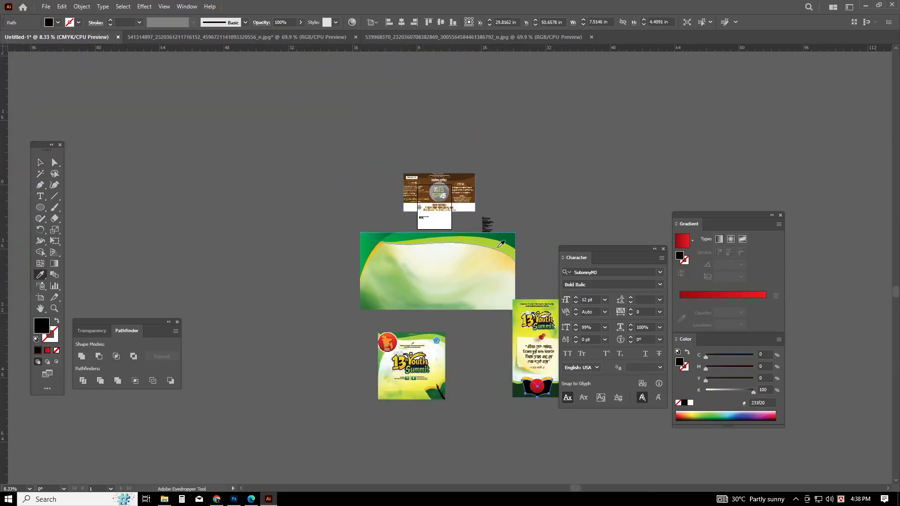
{"action": "left_click", "coordinate": [502, 241]}
{"action": "left_click", "coordinate": [40, 163]}
{"action": "left_click", "coordinate": [488, 338]}
Set the book's green gradient to 90° and reverse it so the lighter green is at the upper edge.
{"action": "scroll", "coordinate": [500, 412], "scroll_direction": "right", "scroll_amount": 2}
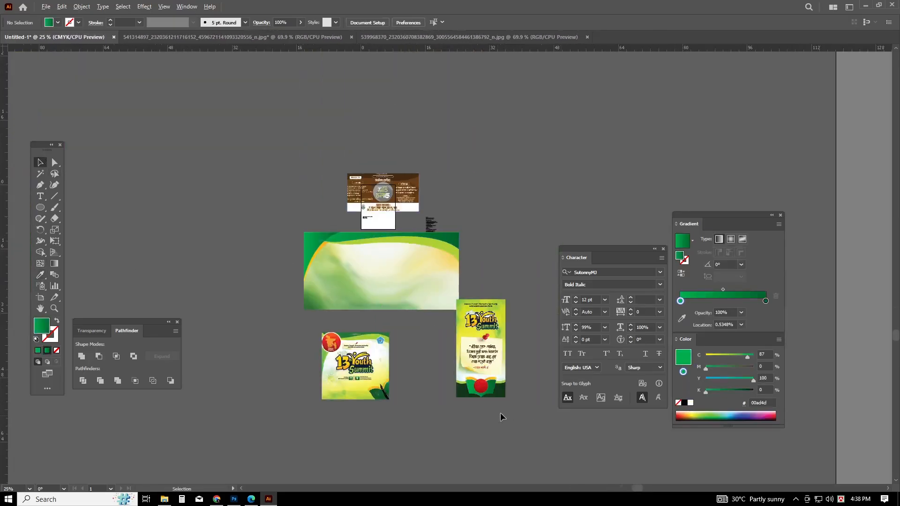
{"action": "scroll", "coordinate": [499, 413], "scroll_direction": "up", "scroll_amount": 3}
{"action": "left_click", "coordinate": [476, 328]}
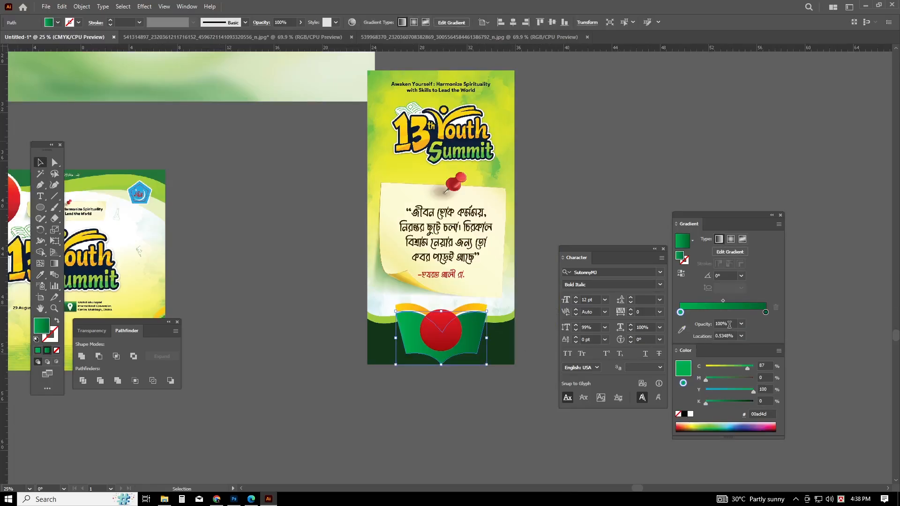
{"action": "type", "text": "90"}
{"action": "key", "text": "Return"}
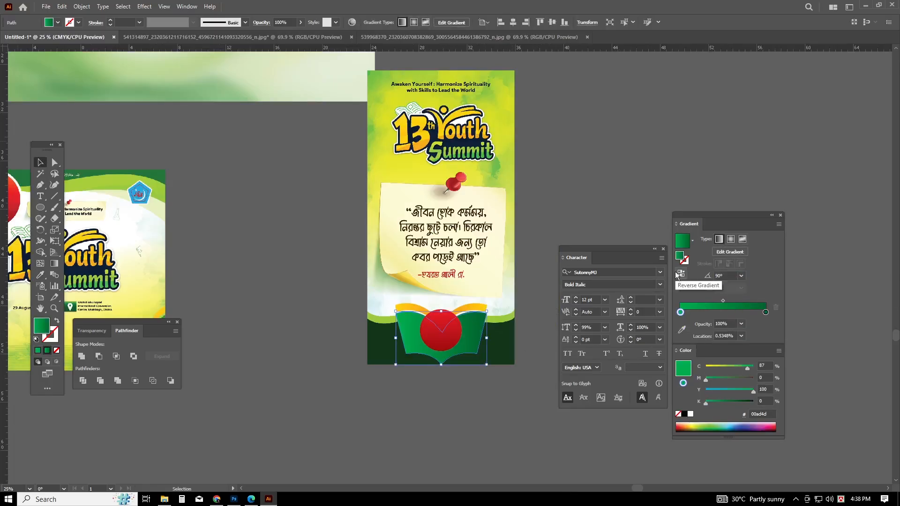
{"action": "left_click", "coordinate": [452, 406]}
{"action": "scroll", "coordinate": [468, 405], "scroll_direction": "right", "scroll_amount": 1}
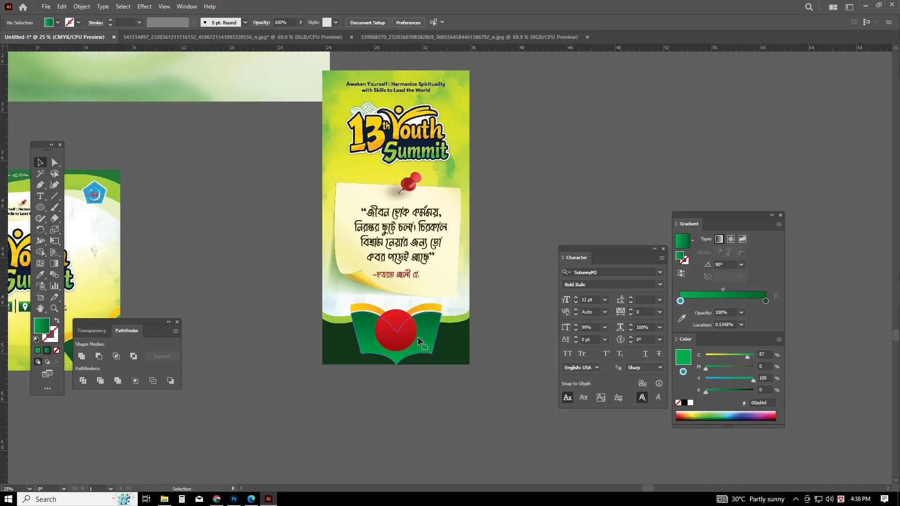
{"action": "scroll", "coordinate": [451, 400], "scroll_direction": "up", "scroll_amount": 2}
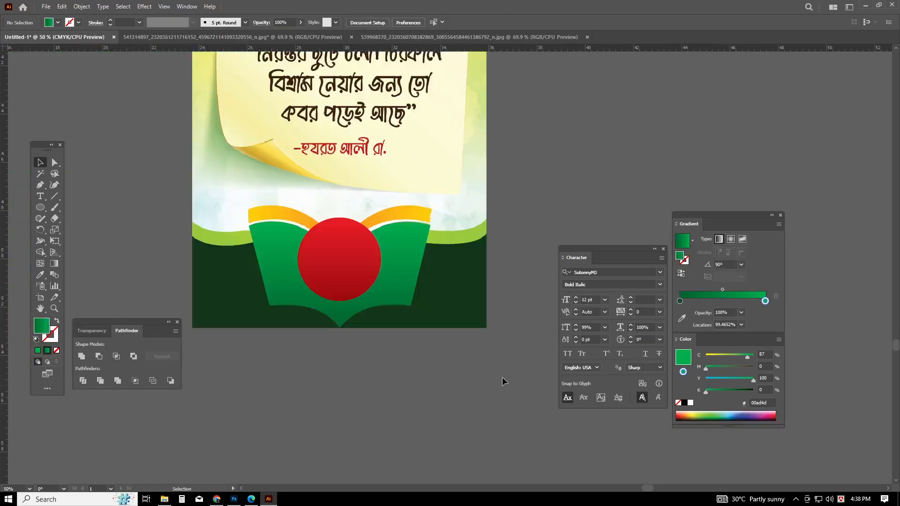
{"action": "left_click_drag", "start_coordinate": [232, 200], "coordinate": [233, 200]}
{"action": "left_click", "coordinate": [371, 375]}
{"action": "scroll", "coordinate": [386, 359], "scroll_direction": "up", "scroll_amount": 1}
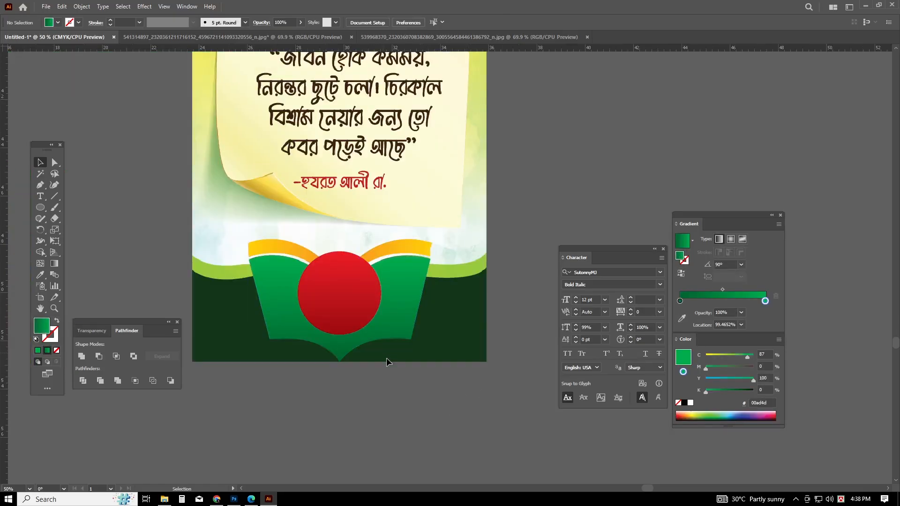
Move the book, page strips and circle together onto the banner, enlarge them, and place them centrally below the lime wave.
{"action": "left_click", "coordinate": [345, 323]}
{"action": "scroll", "coordinate": [442, 336], "scroll_direction": "down", "scroll_amount": 1}
{"action": "left_click_drag", "start_coordinate": [361, 333], "coordinate": [137, 74]}
{"action": "scroll", "coordinate": [353, 114], "scroll_direction": "down", "scroll_amount": 1}
{"action": "left_click_drag", "start_coordinate": [315, 198], "coordinate": [372, 265]}
{"action": "left_click_drag", "start_coordinate": [312, 166], "coordinate": [272, 169]}
{"action": "left_click_drag", "start_coordinate": [283, 131], "coordinate": [283, 113]}
{"action": "left_click", "coordinate": [273, 147]}
{"action": "scroll", "coordinate": [273, 147], "scroll_direction": "up", "scroll_amount": 2}
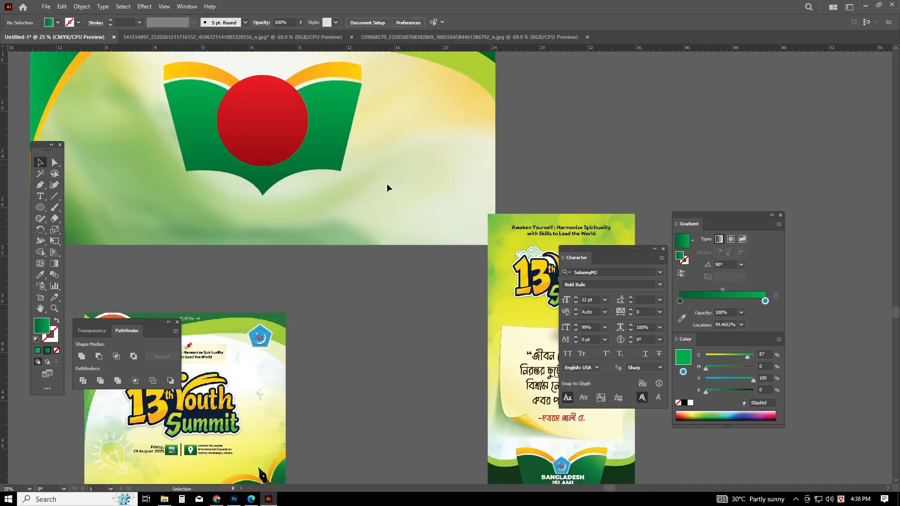
Place a copy of the red circle beside the book and recolour the original circle solid white.
{"action": "scroll", "coordinate": [387, 183], "scroll_direction": "up", "scroll_amount": 1}
{"action": "scroll", "coordinate": [404, 196], "scroll_direction": "left", "scroll_amount": 5}
{"action": "scroll", "coordinate": [416, 188], "scroll_direction": "up", "scroll_amount": 5}
{"action": "scroll", "coordinate": [412, 192], "scroll_direction": "up", "scroll_amount": 1}
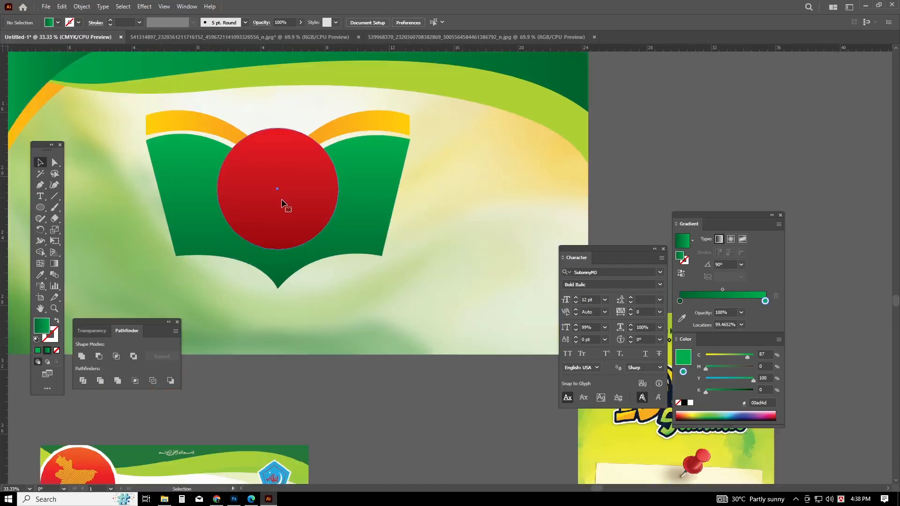
{"action": "left_click_drag", "start_coordinate": [280, 203], "coordinate": [455, 236]}
{"action": "left_click", "coordinate": [280, 206]}
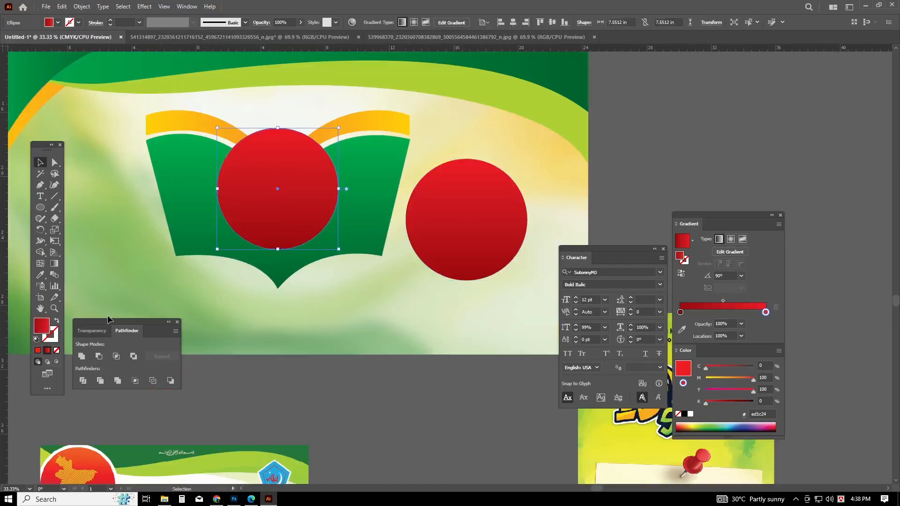
{"action": "left_click", "coordinate": [38, 350]}
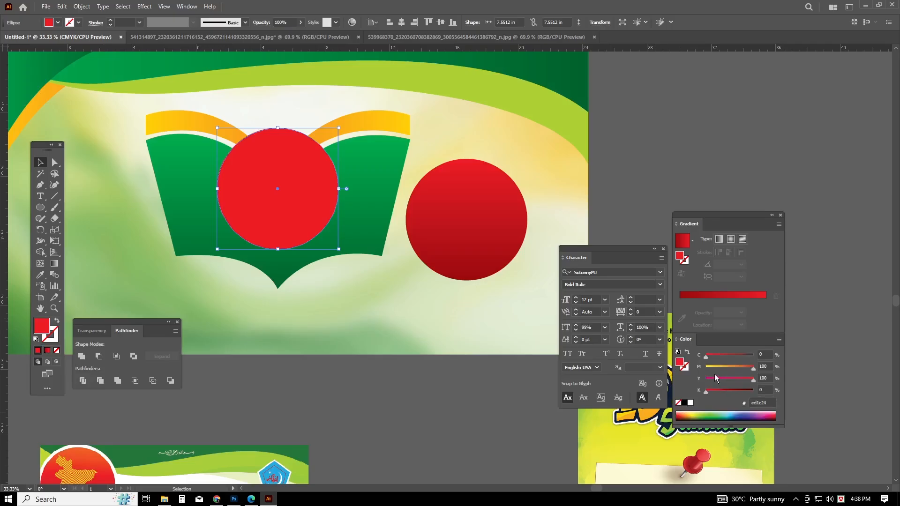
{"action": "left_click", "coordinate": [706, 368]}
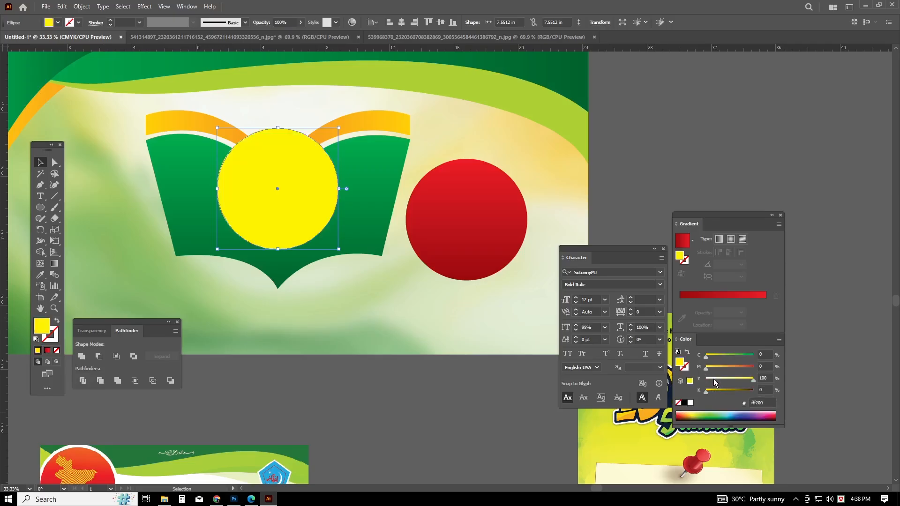
{"action": "left_click", "coordinate": [367, 404]}
Move the red gradient circle back over the white one and shrink it about its centre to leave a thin white ring.
{"action": "scroll", "coordinate": [438, 291], "scroll_direction": "up", "scroll_amount": 1}
{"action": "left_click_drag", "start_coordinate": [471, 268], "coordinate": [282, 237]}
{"action": "left_click", "coordinate": [469, 241]}
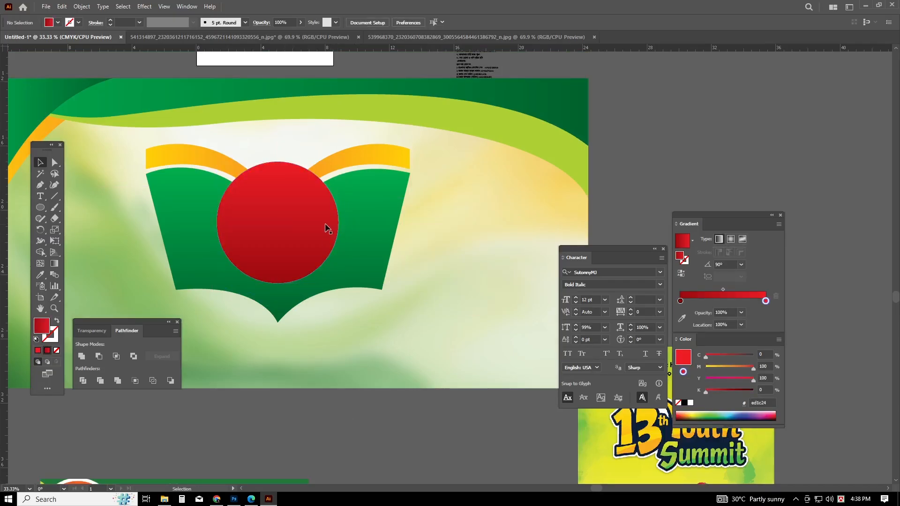
{"action": "left_click", "coordinate": [325, 224]}
{"action": "left_click_drag", "start_coordinate": [339, 223], "coordinate": [334, 223]}
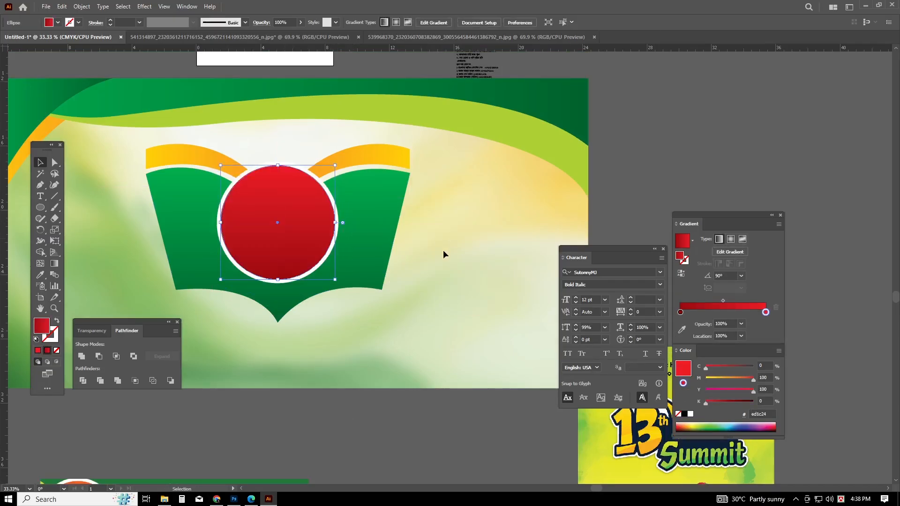
{"action": "left_click", "coordinate": [445, 244]}
Select the whole book motif, scale it down slightly, and nudge it a little lower on the banner.
{"action": "scroll", "coordinate": [435, 302], "scroll_direction": "left", "scroll_amount": 5}
{"action": "scroll", "coordinate": [434, 302], "scroll_direction": "right", "scroll_amount": 4}
{"action": "scroll", "coordinate": [452, 359], "scroll_direction": "up", "scroll_amount": 5}
{"action": "scroll", "coordinate": [452, 359], "scroll_direction": "left", "scroll_amount": 3}
{"action": "scroll", "coordinate": [452, 359], "scroll_direction": "down", "scroll_amount": 4}
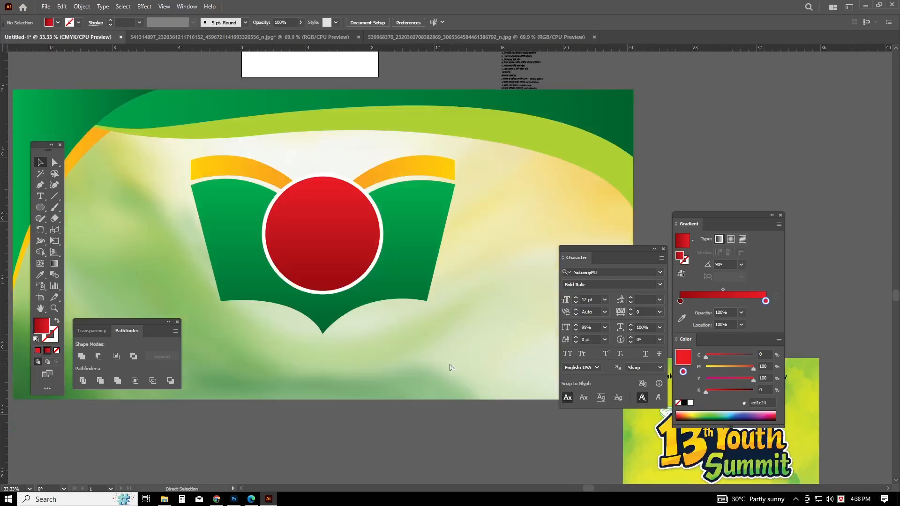
{"action": "scroll", "coordinate": [453, 366], "scroll_direction": "left", "scroll_amount": 1}
{"action": "left_click_drag", "start_coordinate": [505, 322], "coordinate": [204, 172]}
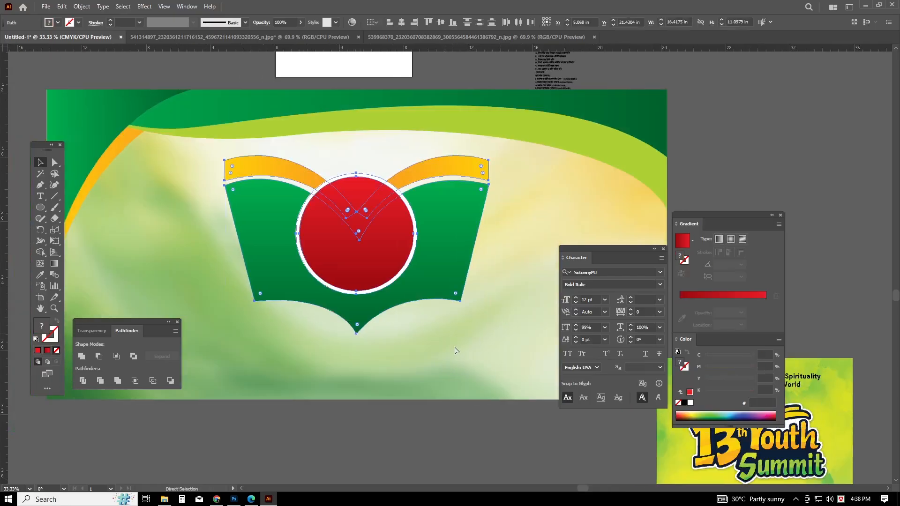
{"action": "key", "text": "v"}
{"action": "left_click_drag", "start_coordinate": [367, 246], "coordinate": [368, 253]}
{"action": "left_click_drag", "start_coordinate": [358, 341], "coordinate": [357, 335], "text": "shift"}
{"action": "left_click", "coordinate": [377, 366]}
Examine the book motif's size and placement against the whole banner.
{"action": "scroll", "coordinate": [479, 333], "scroll_direction": "right", "scroll_amount": 1}
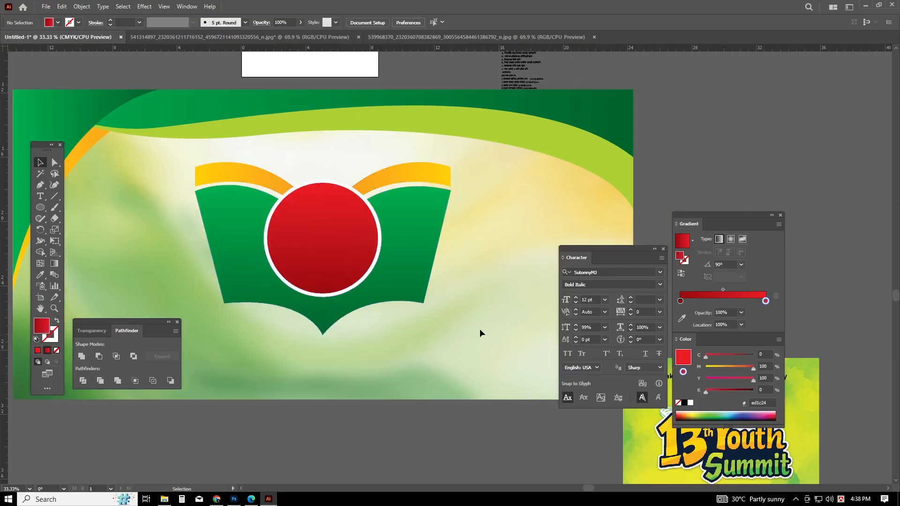
{"action": "left_click", "coordinate": [425, 199]}
{"action": "left_click", "coordinate": [509, 243]}
{"action": "scroll", "coordinate": [467, 296], "scroll_direction": "right", "scroll_amount": 1}
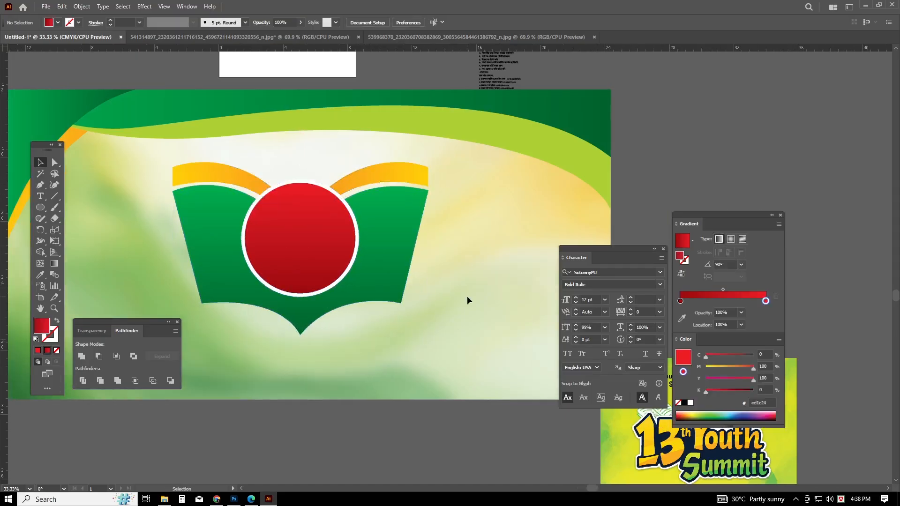
{"action": "scroll", "coordinate": [472, 308], "scroll_direction": "up", "scroll_amount": 1}
{"action": "scroll", "coordinate": [475, 317], "scroll_direction": "down", "scroll_amount": 1}
{"action": "scroll", "coordinate": [435, 366], "scroll_direction": "down", "scroll_amount": 1}
{"action": "scroll", "coordinate": [392, 343], "scroll_direction": "left", "scroll_amount": 3}
{"action": "scroll", "coordinate": [469, 314], "scroll_direction": "up", "scroll_amount": 2}
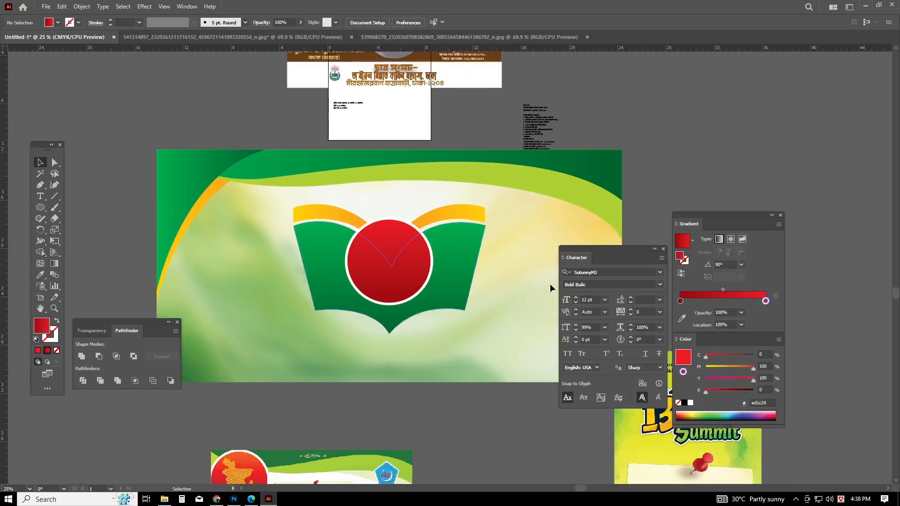
{"action": "scroll", "coordinate": [315, 201], "scroll_direction": "up", "scroll_amount": 1}
{"action": "scroll", "coordinate": [275, 269], "scroll_direction": "down", "scroll_amount": 2}
{"action": "scroll", "coordinate": [283, 291], "scroll_direction": "left", "scroll_amount": 4}
{"action": "scroll", "coordinate": [287, 267], "scroll_direction": "down", "scroll_amount": 3}
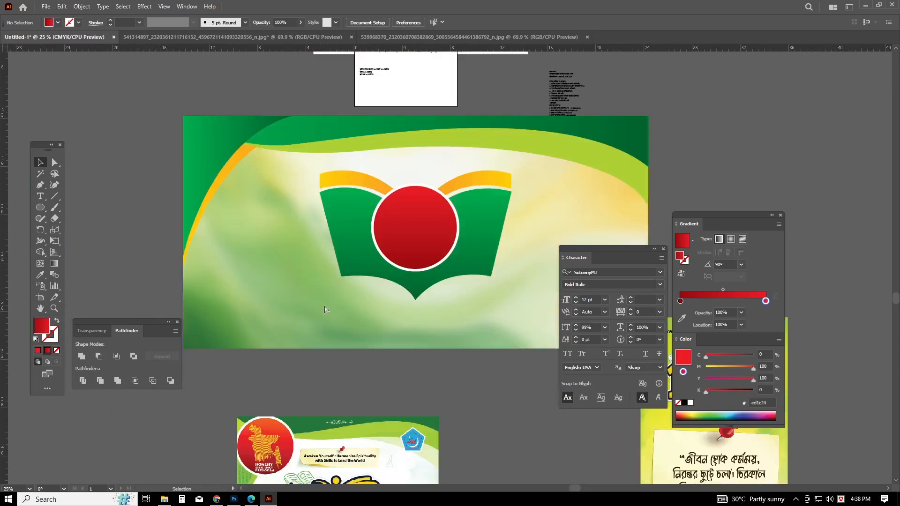
{"action": "scroll", "coordinate": [294, 242], "scroll_direction": "up", "scroll_amount": 1}
{"action": "scroll", "coordinate": [328, 282], "scroll_direction": "up", "scroll_amount": 2}
{"action": "scroll", "coordinate": [330, 293], "scroll_direction": "right", "scroll_amount": 2}
{"action": "scroll", "coordinate": [330, 294], "scroll_direction": "down", "scroll_amount": 2}
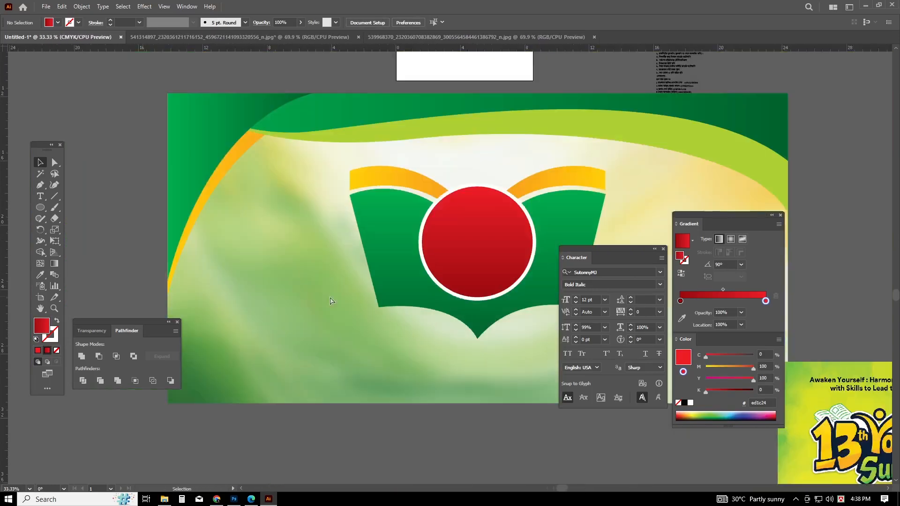
Move the black Bengali information text block from above the banner onto the open area beside the book motif.
{"action": "scroll", "coordinate": [310, 305], "scroll_direction": "up", "scroll_amount": 1}
{"action": "scroll", "coordinate": [347, 301], "scroll_direction": "right", "scroll_amount": 10}
{"action": "left_click", "coordinate": [478, 176]}
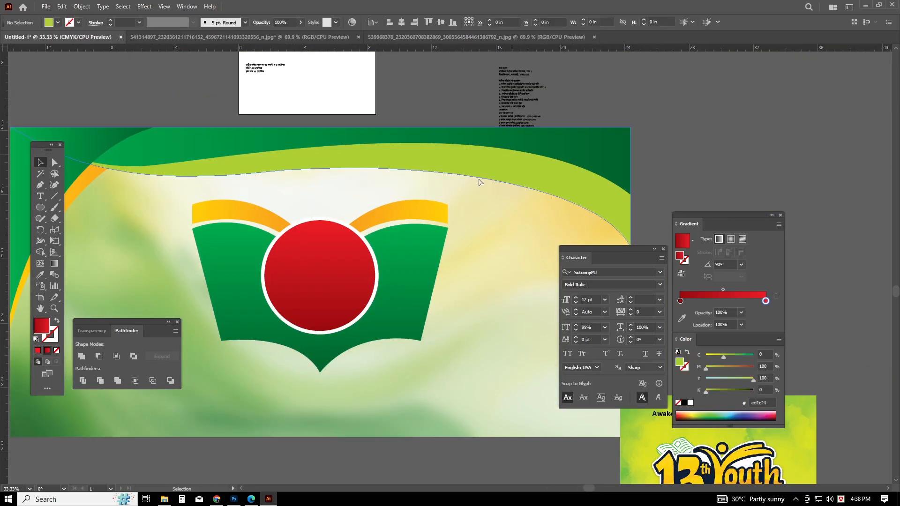
{"action": "scroll", "coordinate": [539, 146], "scroll_direction": "right", "scroll_amount": 3}
{"action": "scroll", "coordinate": [609, 108], "scroll_direction": "up", "scroll_amount": 1}
{"action": "left_click_drag", "start_coordinate": [609, 120], "coordinate": [576, 230]}
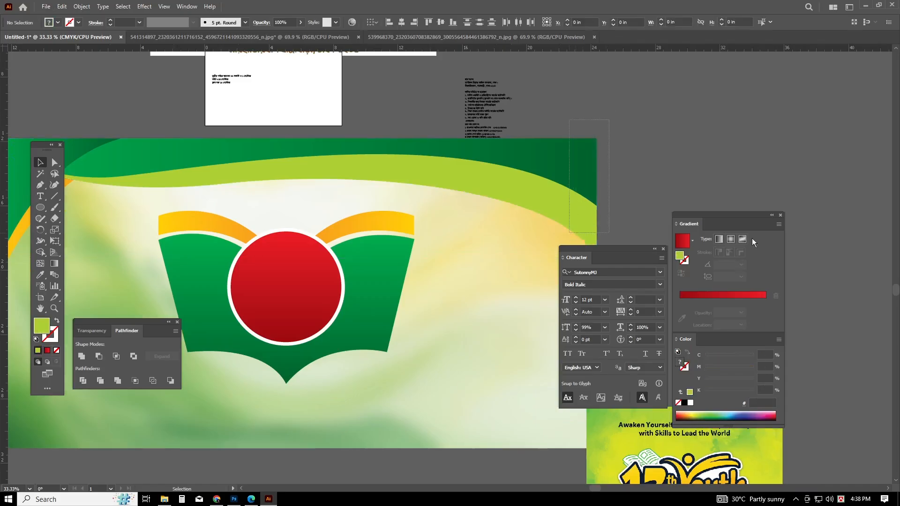
{"action": "left_click", "coordinate": [847, 235]}
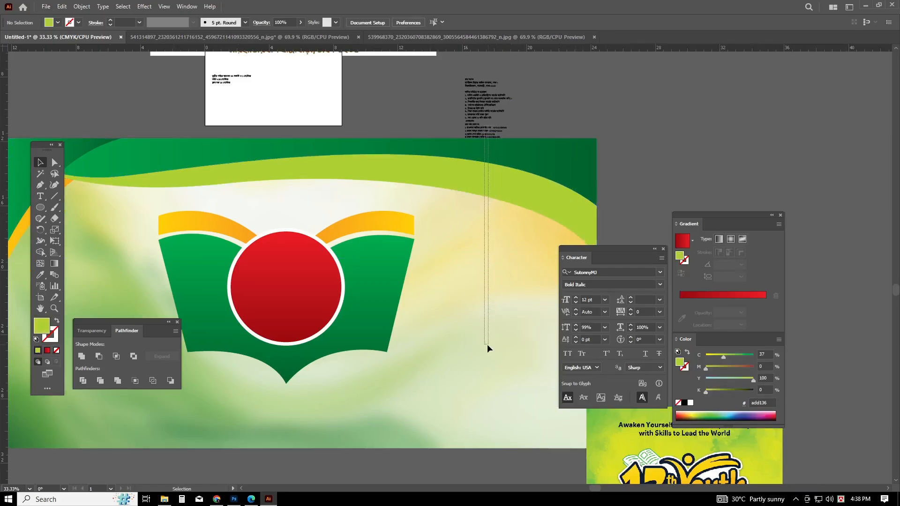
{"action": "left_click_drag", "start_coordinate": [487, 345], "coordinate": [488, 345]}
{"action": "left_click_drag", "start_coordinate": [505, 135], "coordinate": [487, 323]}
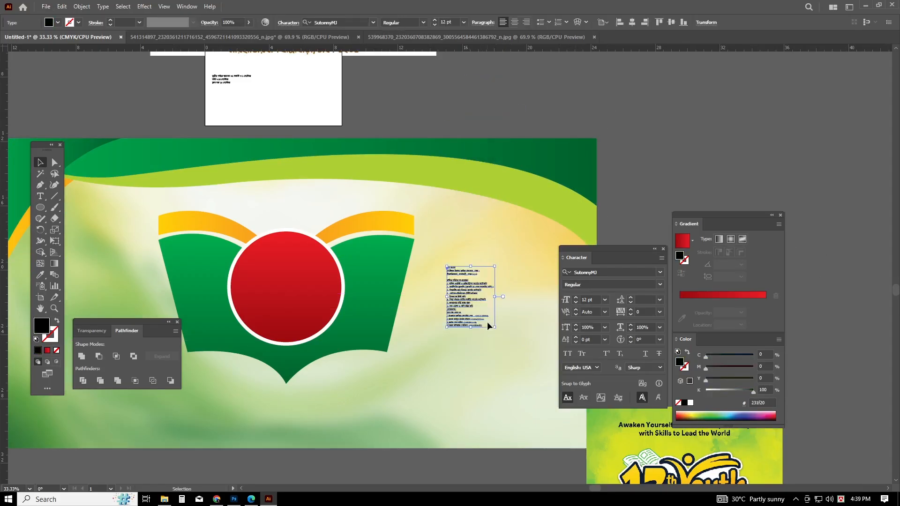
Scale the information text block up to about 38.5 pt and position it in the open area beside the book.
{"action": "scroll", "coordinate": [490, 321], "scroll_direction": "down", "scroll_amount": 3}
{"action": "left_click_drag", "start_coordinate": [495, 271], "coordinate": [546, 390]}
{"action": "left_click", "coordinate": [491, 374]}
{"action": "scroll", "coordinate": [483, 356], "scroll_direction": "right", "scroll_amount": 3}
{"action": "left_click_drag", "start_coordinate": [453, 303], "coordinate": [460, 307]}
{"action": "scroll", "coordinate": [423, 345], "scroll_direction": "up", "scroll_amount": 1}
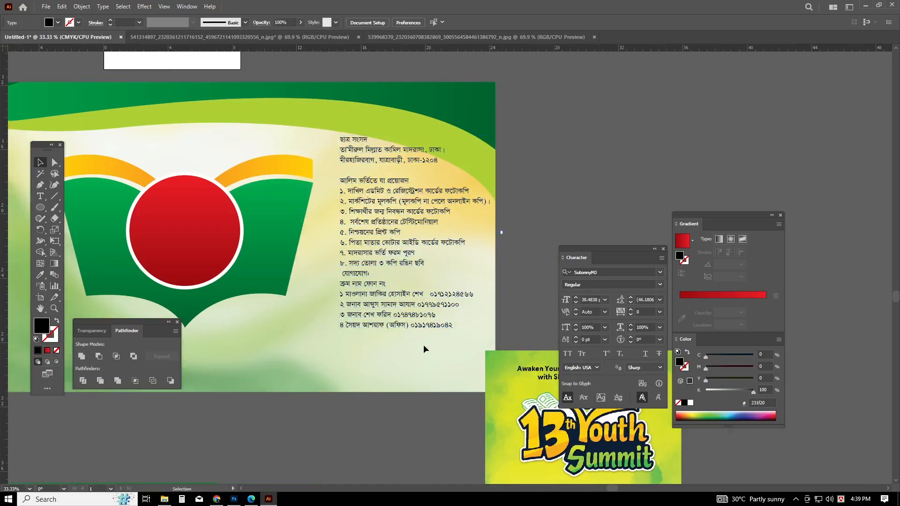
Cut the contact section out of the information text and paste it as a separate text object below the banner.
{"action": "double_click", "coordinate": [301, 254]}
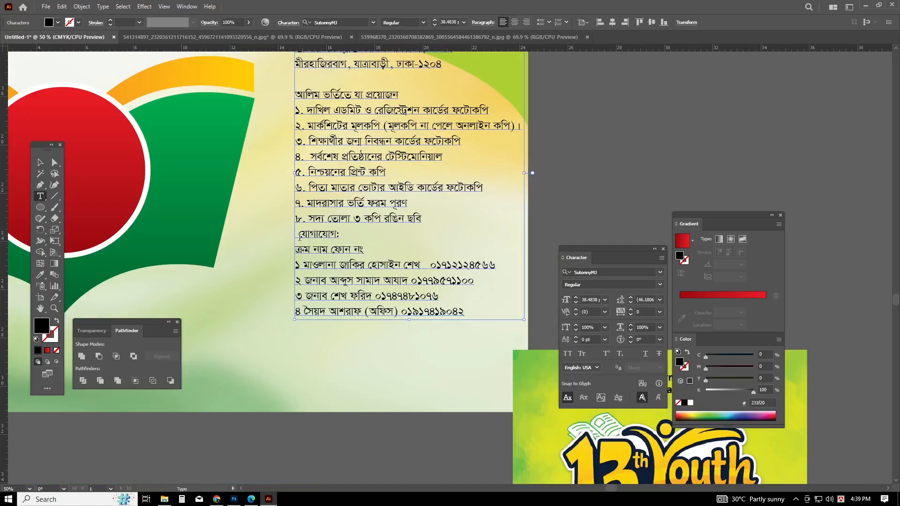
{"action": "left_click_drag", "start_coordinate": [300, 235], "coordinate": [490, 374]}
{"action": "key", "text": "Escape"}
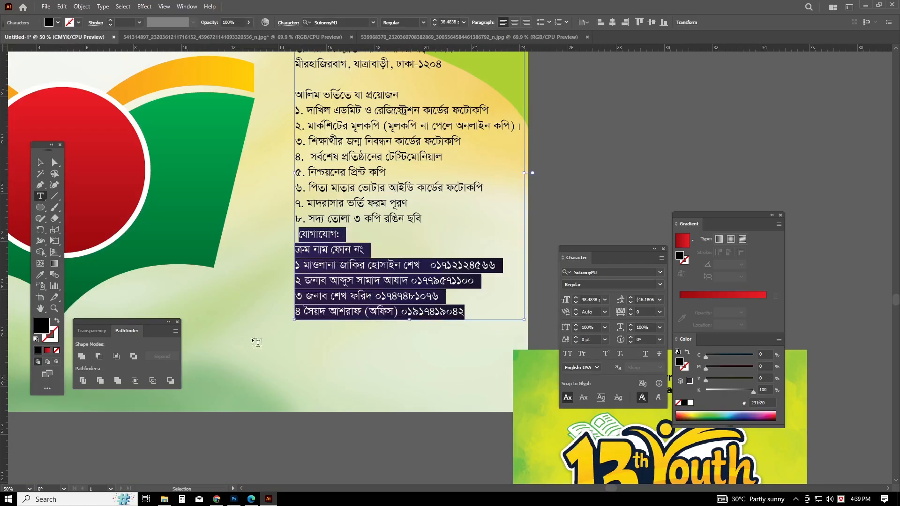
{"action": "key", "text": "ctrl+x"}
{"action": "left_click", "coordinate": [206, 429]}
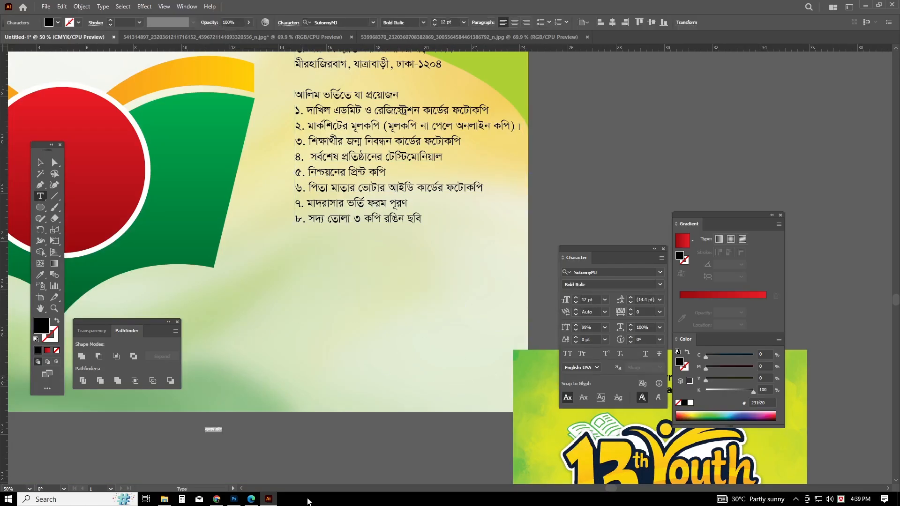
{"action": "key", "text": "ctrl+v"}
{"action": "left_click", "coordinate": [40, 163]}
Lower the remaining text block and split its opening organisation and address lines into a separate text object below the book motif's left side.
{"action": "left_click", "coordinate": [355, 237]}
{"action": "scroll", "coordinate": [416, 286], "scroll_direction": "up", "scroll_amount": 3}
{"action": "left_click_drag", "start_coordinate": [358, 204], "coordinate": [348, 328]}
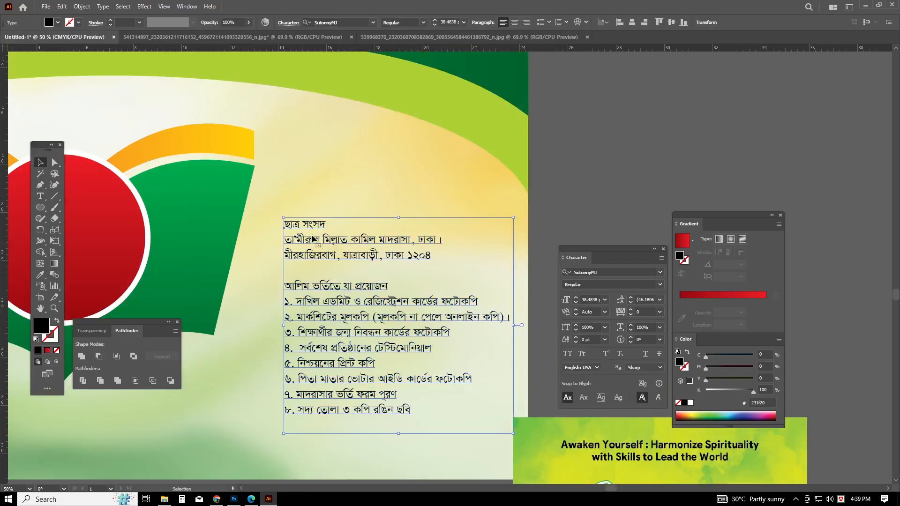
{"action": "triple_click", "coordinate": [295, 227]}
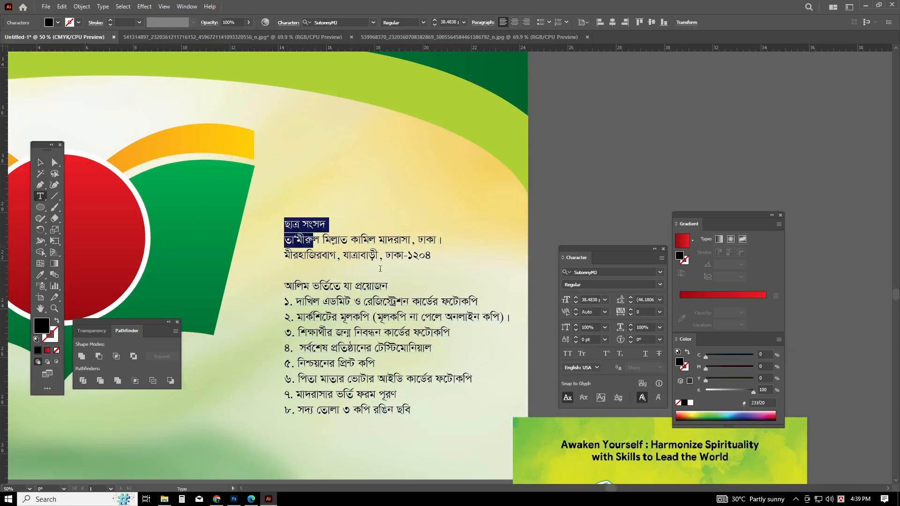
{"action": "left_click_drag", "start_coordinate": [313, 240], "coordinate": [420, 270]}
{"action": "key", "text": "BackSpace"}
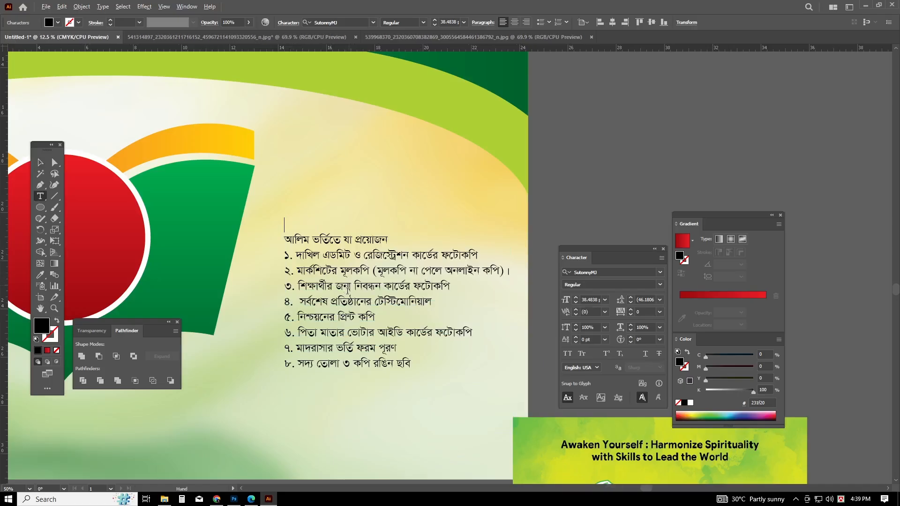
{"action": "scroll", "coordinate": [348, 291], "scroll_direction": "down", "scroll_amount": 4}
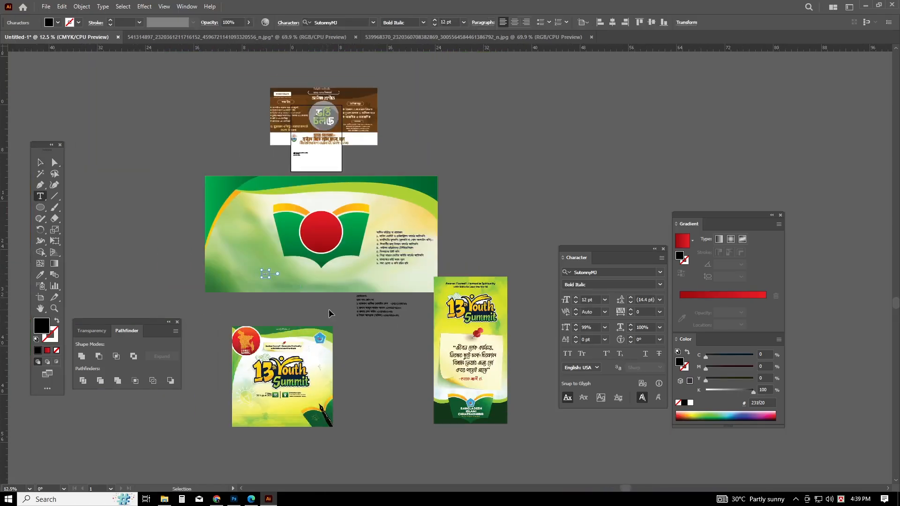
{"action": "left_click", "coordinate": [39, 166]}
Split the heading "আলিম ভর্তিতে যা প্রয়োজন" into its own text object and reposition the numbered requirements list below it.
{"action": "scroll", "coordinate": [390, 276], "scroll_direction": "up", "scroll_amount": 5}
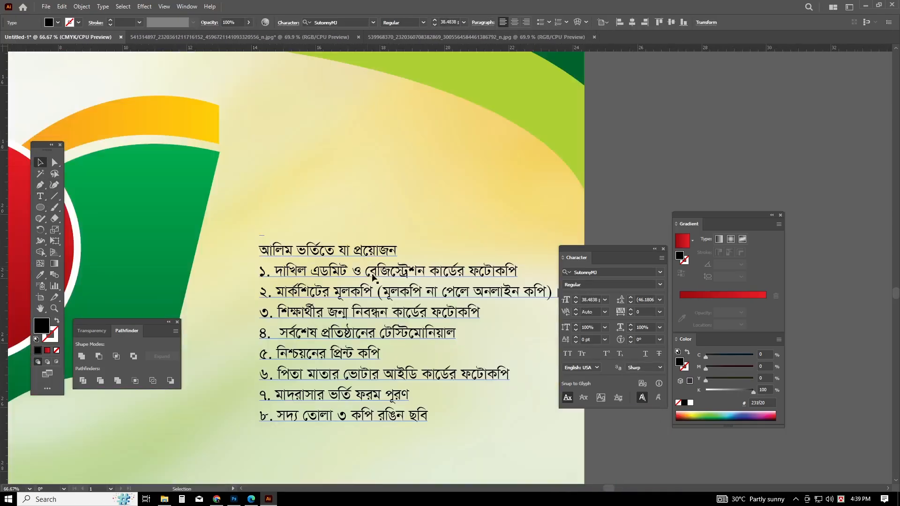
{"action": "left_click_drag", "start_coordinate": [261, 256], "coordinate": [249, 211]}
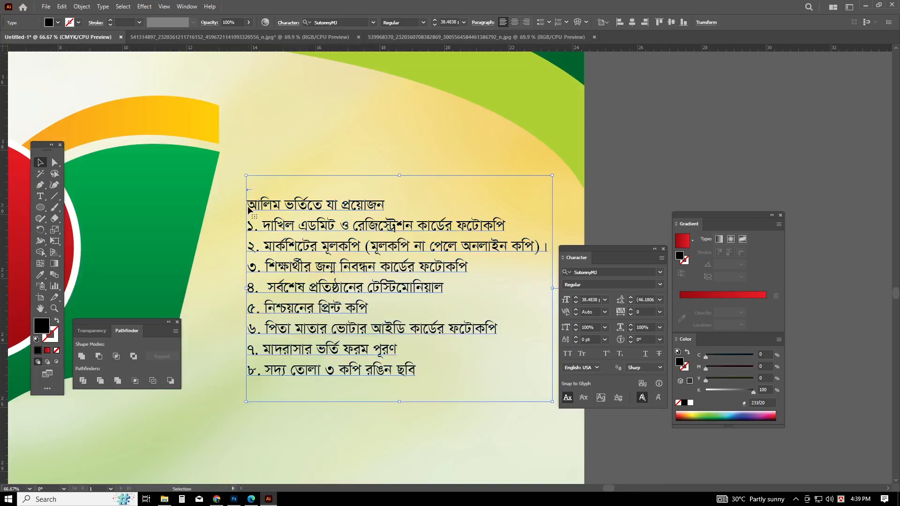
{"action": "double_click", "coordinate": [249, 207]}
{"action": "triple_click", "coordinate": [271, 187]}
{"action": "key", "text": "BackSpace"}
{"action": "left_click", "coordinate": [295, 144]}
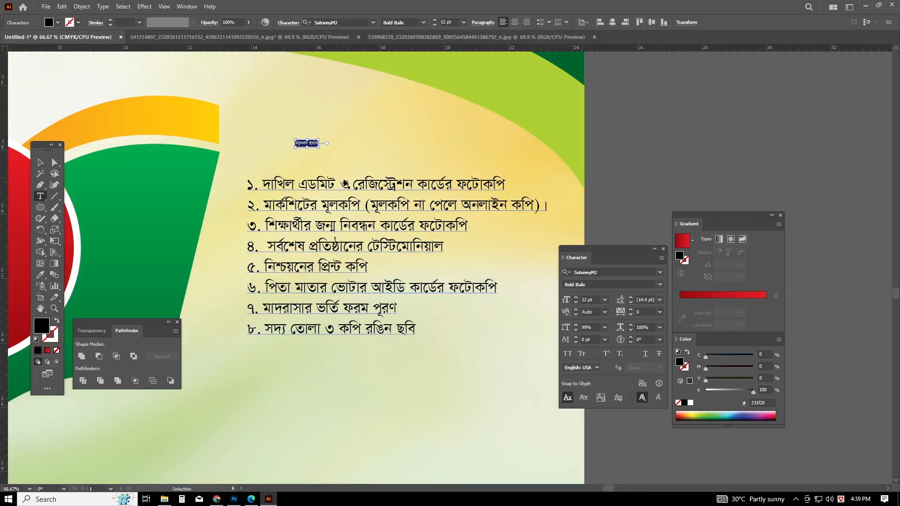
{"action": "key", "text": "ctrl+v"}
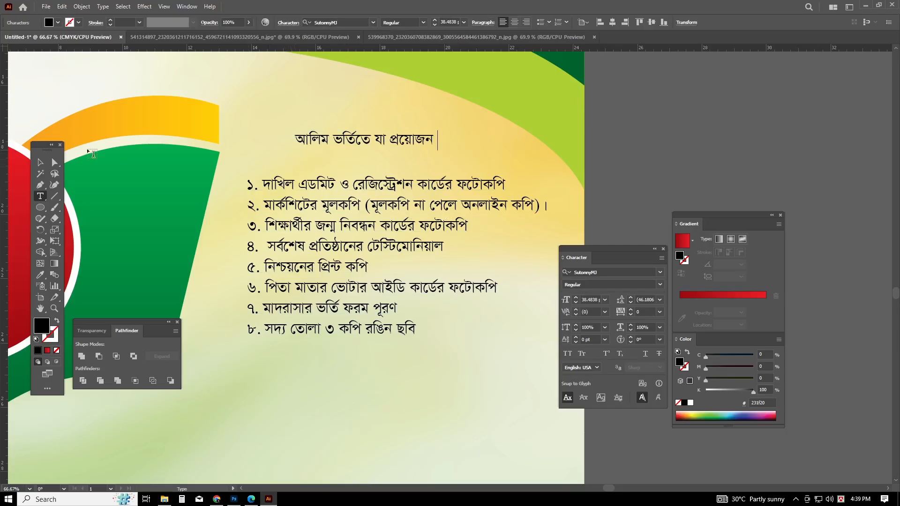
{"action": "left_click", "coordinate": [39, 162]}
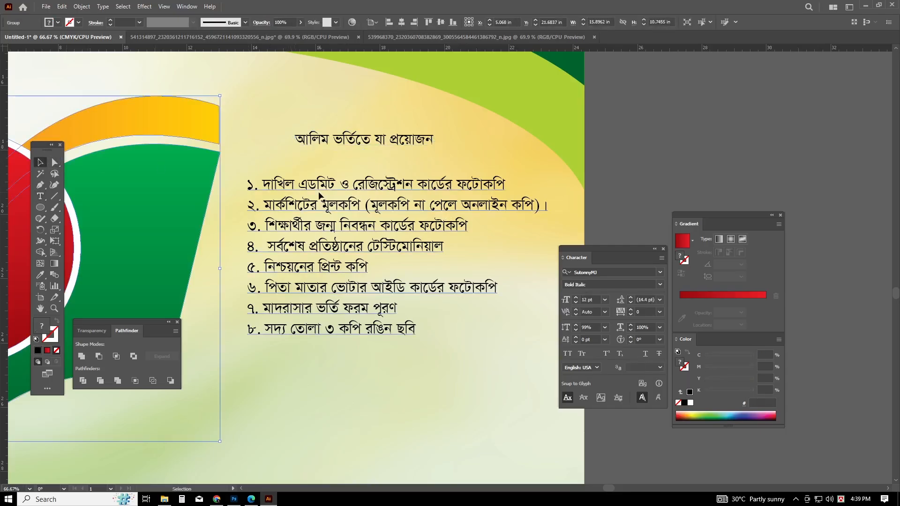
{"action": "left_click_drag", "start_coordinate": [251, 191], "coordinate": [250, 202]}
Try to remove the number from the first item of the requirements list.
{"action": "key", "text": "t"}
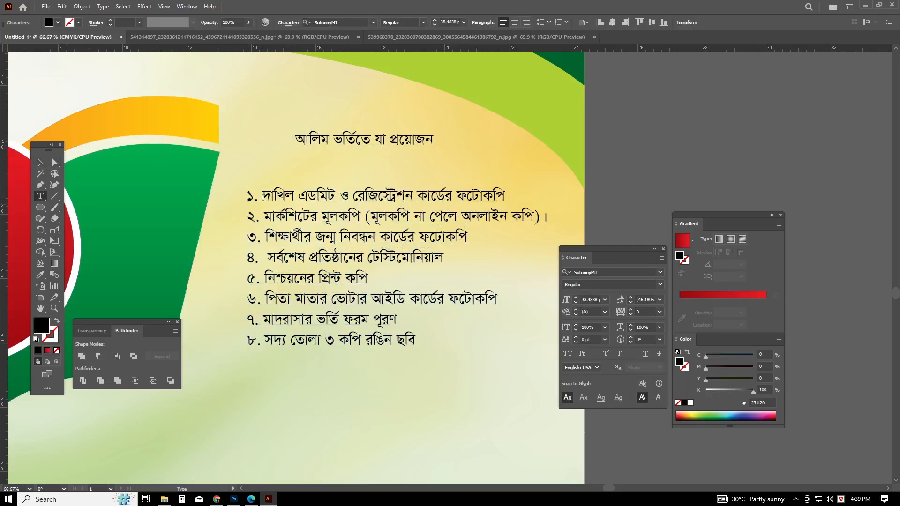
{"action": "key", "text": "BackSpace"}
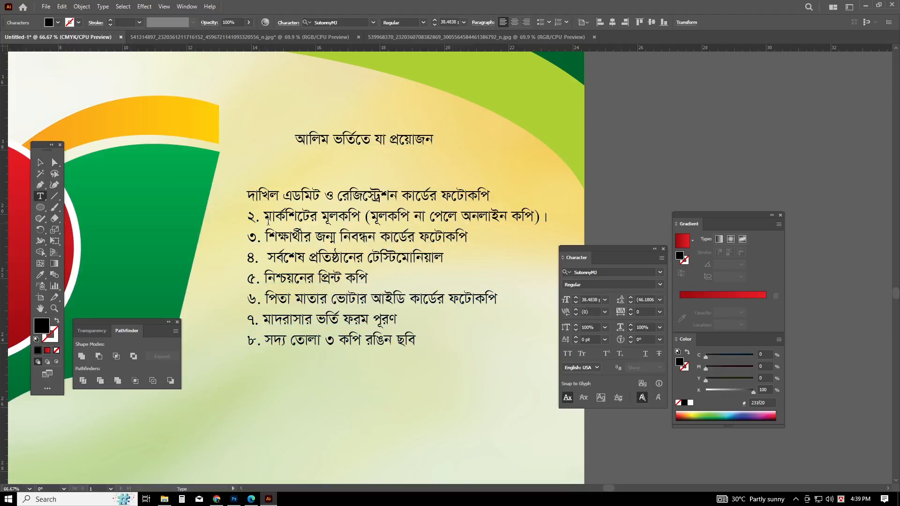
{"action": "key", "text": "ctrl+z"}
{"action": "key", "text": "Escape"}
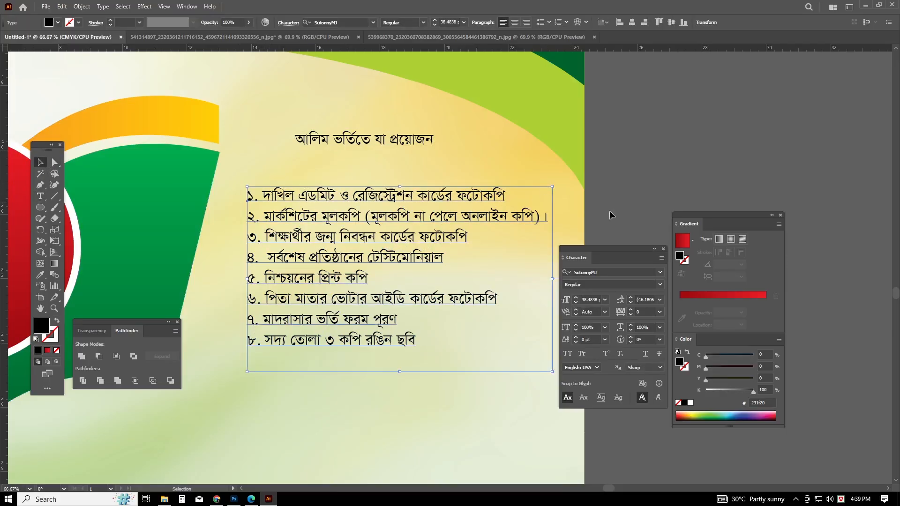
Set the requirements list to Bold and delete its trailing blank line and the "।" after the second item.
{"action": "left_click", "coordinate": [659, 285]}
{"action": "left_click", "coordinate": [592, 325]}
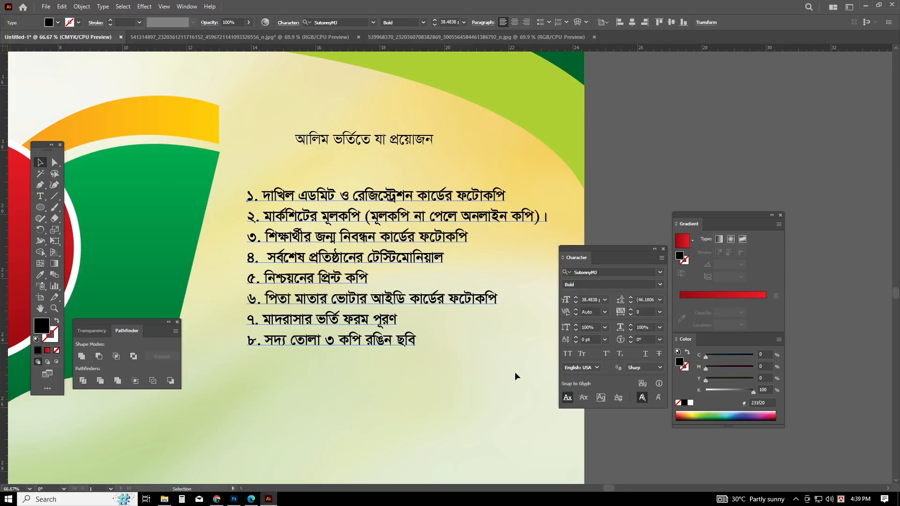
{"action": "left_click", "coordinate": [471, 311]}
{"action": "left_click", "coordinate": [414, 338]}
{"action": "key", "text": "t"}
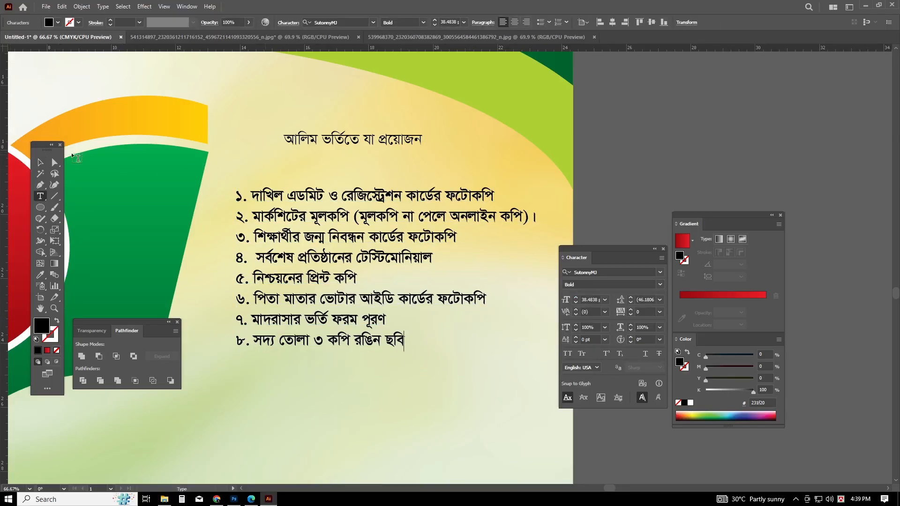
{"action": "key", "text": "Escape"}
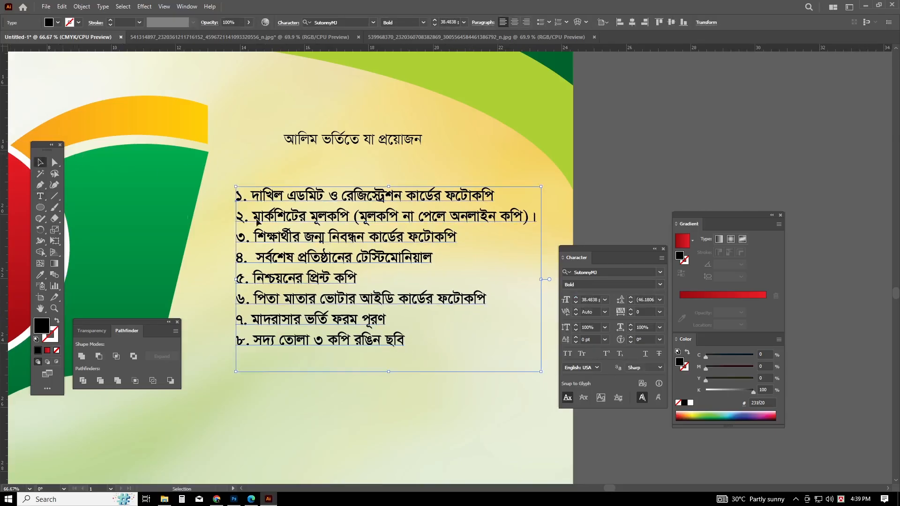
{"action": "double_click", "coordinate": [401, 343]}
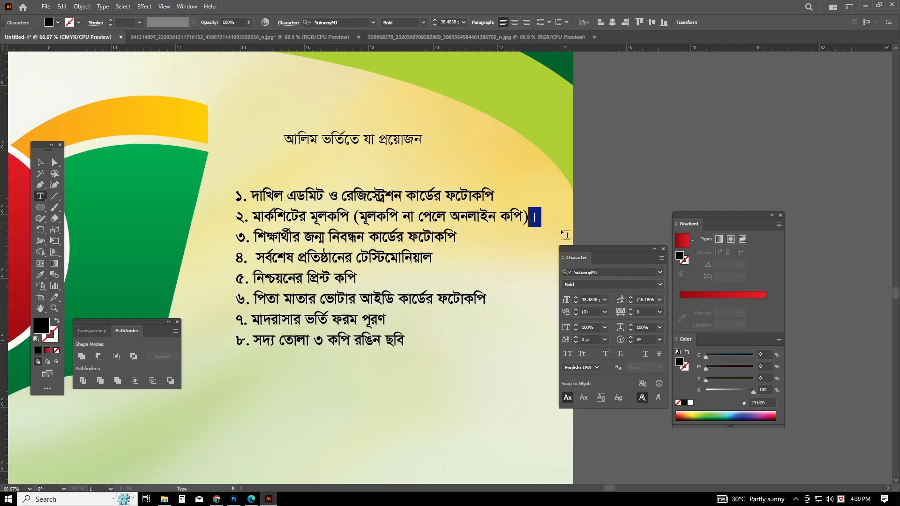
{"action": "key", "text": "Escape"}
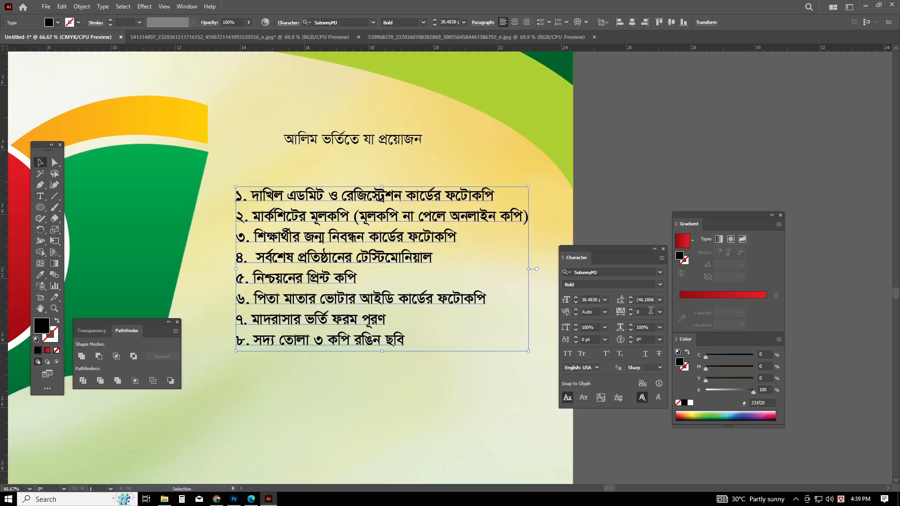
Increase the requirements list's leading to 56 pt and move the list slightly up towards the heading.
{"action": "left_click", "coordinate": [630, 297]}
{"action": "left_click", "coordinate": [630, 297]}
{"action": "left_click", "coordinate": [631, 297]}
{"action": "left_click", "coordinate": [630, 297]}
{"action": "left_click", "coordinate": [631, 297]}
{"action": "left_click", "coordinate": [631, 297]}
{"action": "left_click", "coordinate": [630, 297]}
{"action": "scroll", "coordinate": [425, 393], "scroll_direction": "down", "scroll_amount": 3}
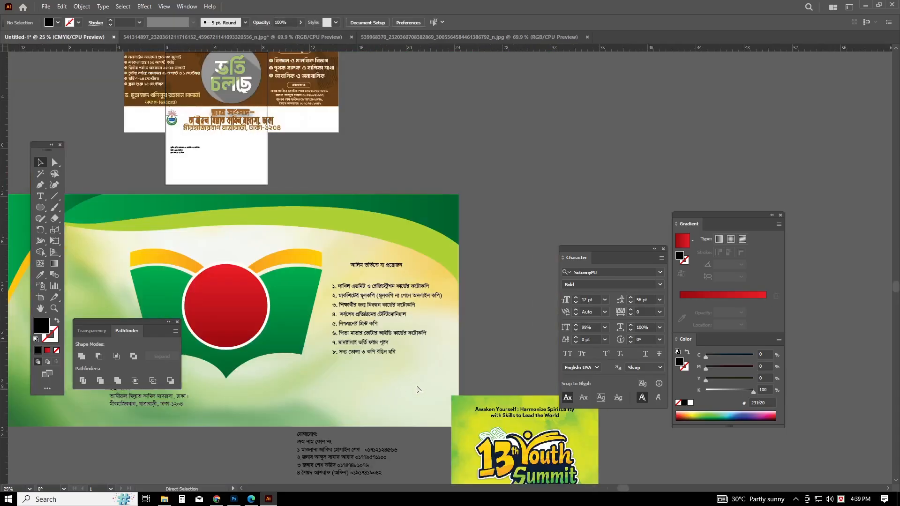
{"action": "scroll", "coordinate": [347, 343], "scroll_direction": "up", "scroll_amount": 2}
{"action": "left_click_drag", "start_coordinate": [360, 334], "coordinate": [364, 325]}
{"action": "left_click", "coordinate": [374, 392]}
Draw a rectangle about 10 in wide and 0.72 in high over the first list item and apply the circle's red gradient.
{"action": "scroll", "coordinate": [374, 393], "scroll_direction": "right", "scroll_amount": 1}
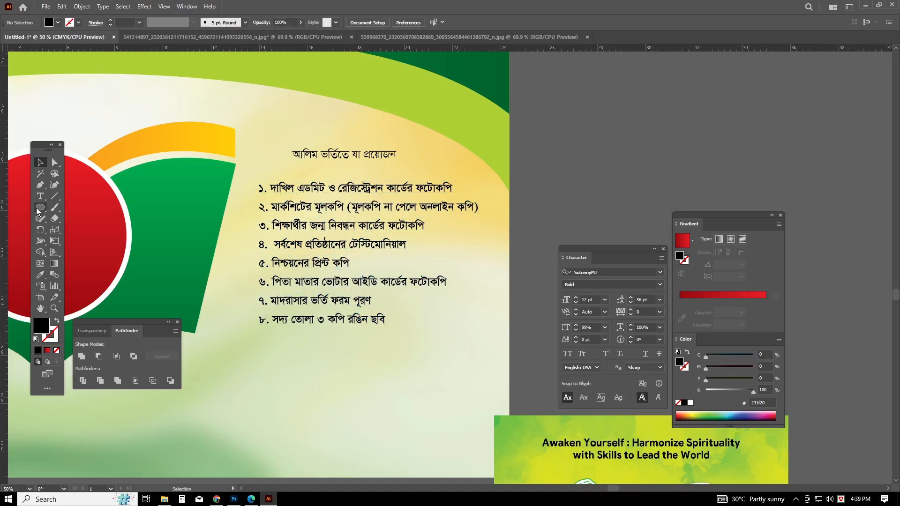
{"action": "left_click_drag", "start_coordinate": [39, 208], "coordinate": [78, 207]}
{"action": "left_click_drag", "start_coordinate": [491, 200], "coordinate": [494, 195]}
{"action": "left_click", "coordinate": [40, 274]}
{"action": "left_click", "coordinate": [84, 217]}
{"action": "left_click", "coordinate": [186, 148]}
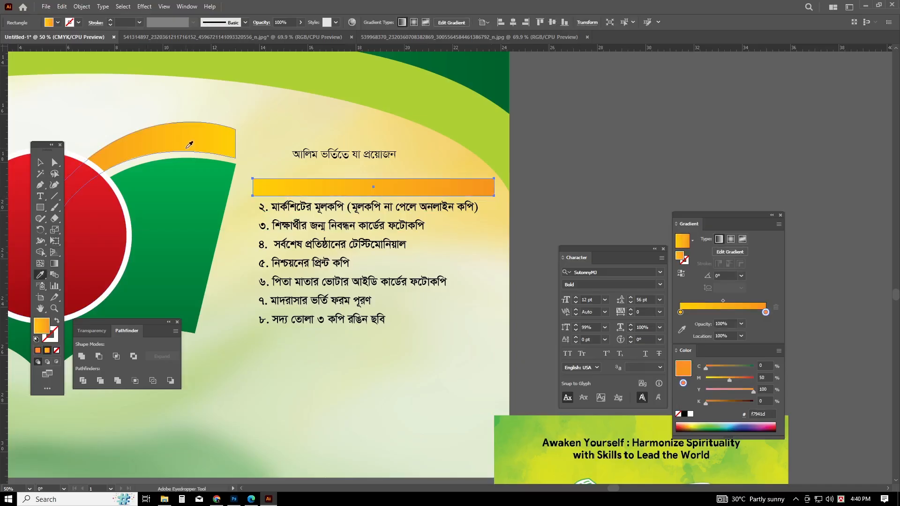
{"action": "left_click", "coordinate": [89, 193]}
{"action": "left_click", "coordinate": [41, 162]}
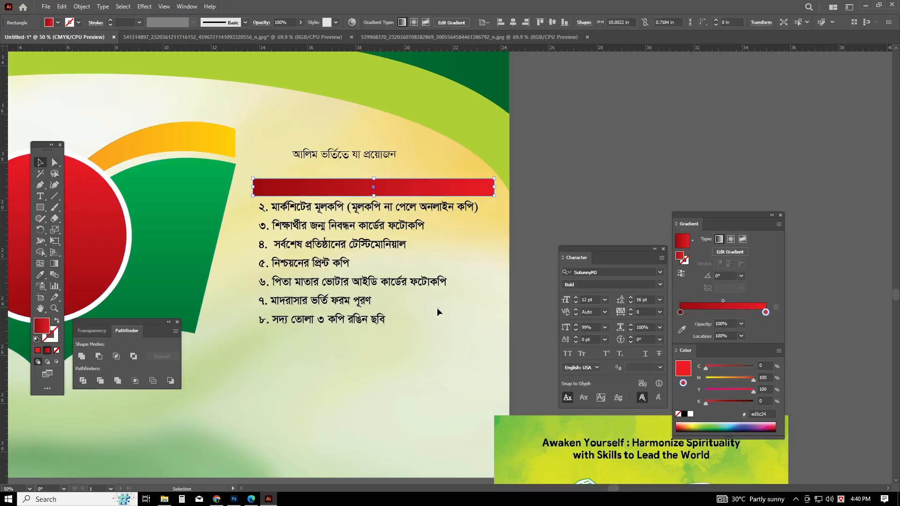
Copy the red bar a short gap below itself and repeat the duplication to make eight evenly spaced bars.
{"action": "left_click", "coordinate": [438, 307]}
{"action": "scroll", "coordinate": [349, 192], "scroll_direction": "up", "scroll_amount": 3}
{"action": "scroll", "coordinate": [311, 203], "scroll_direction": "down", "scroll_amount": 1}
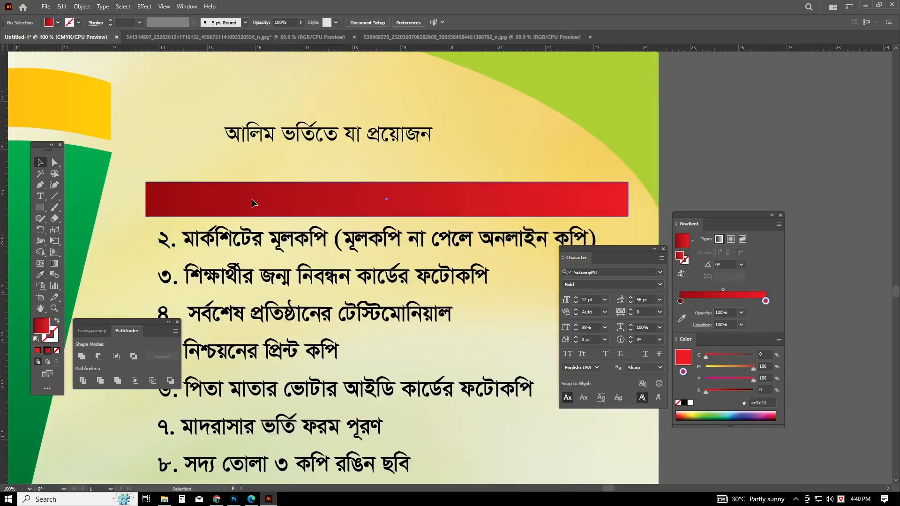
{"action": "scroll", "coordinate": [252, 203], "scroll_direction": "down", "scroll_amount": 5}
{"action": "left_click_drag", "start_coordinate": [235, 153], "coordinate": [237, 193]}
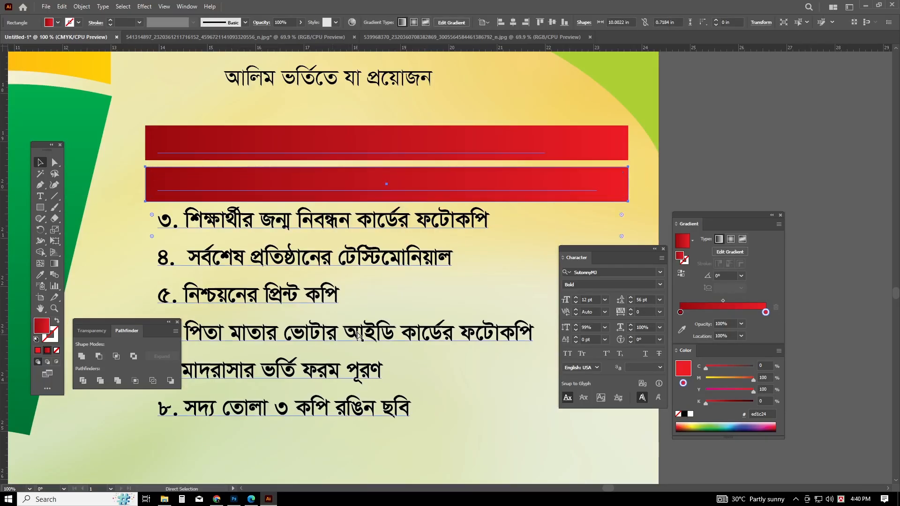
{"action": "key", "text": "ctrl+d"}
{"action": "key", "text": "ctrl+d"}
{"action": "key", "text": "ctrl+d"}
{"action": "key", "text": "ctrl+d"}
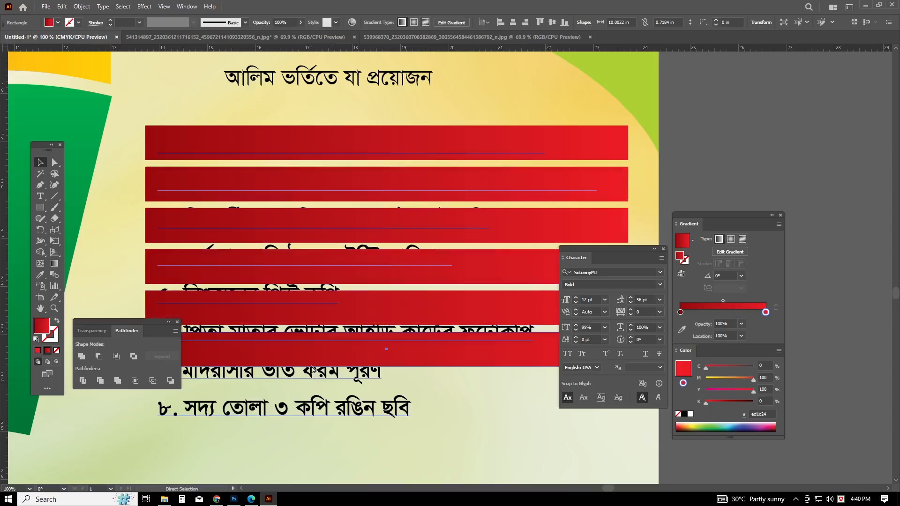
{"action": "key", "text": "ctrl+d"}
{"action": "key", "text": "ctrl+d"}
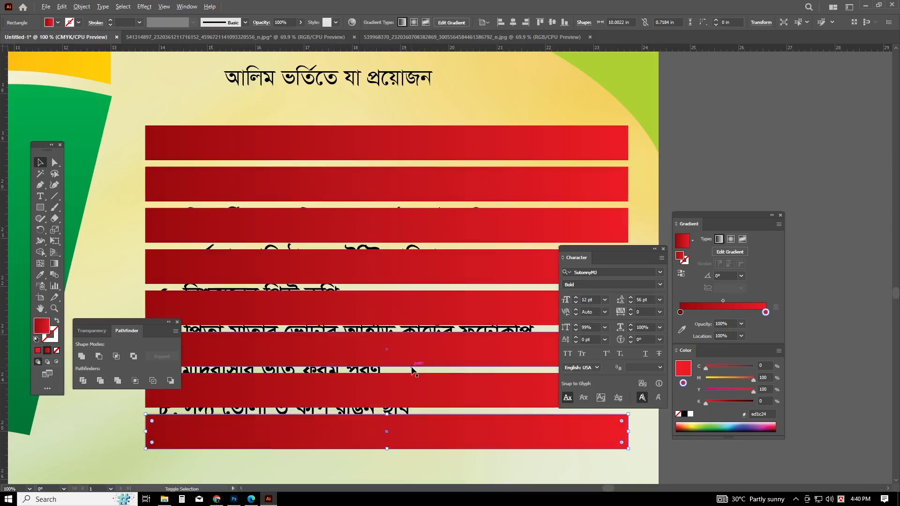
Select all eight red bars together with the requirements list and send them behind the banner background.
{"action": "scroll", "coordinate": [536, 430], "scroll_direction": "right", "scroll_amount": 3}
{"action": "left_click_drag", "start_coordinate": [487, 172], "coordinate": [491, 127]}
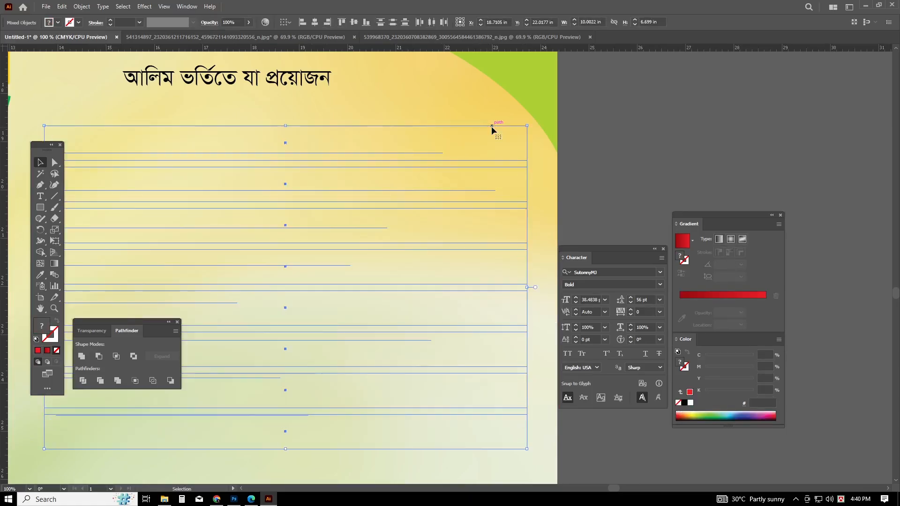
{"action": "left_click", "coordinate": [510, 99]}
{"action": "scroll", "coordinate": [297, 121], "scroll_direction": "left", "scroll_amount": 1}
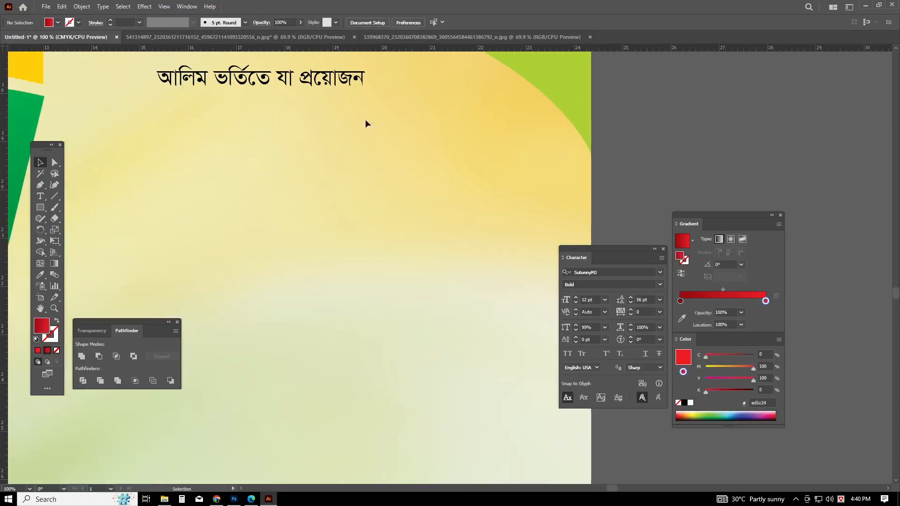
Bring the eight red bars and the requirements list in front of the banner background.
{"action": "left_click_drag", "start_coordinate": [375, 418], "coordinate": [395, 432]}
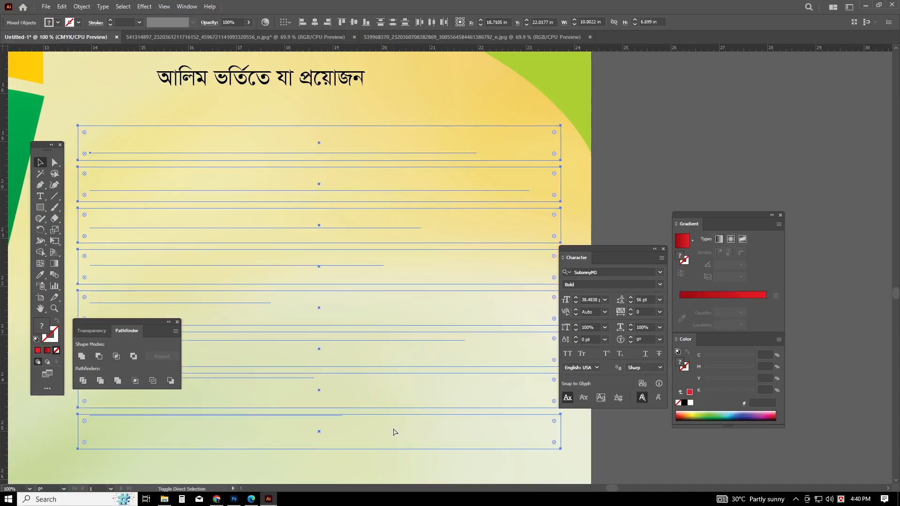
{"action": "key", "text": "ctrl+shift+]"}
{"action": "left_click", "coordinate": [588, 142]}
{"action": "scroll", "coordinate": [581, 150], "scroll_direction": "down", "scroll_amount": 5}
{"action": "scroll", "coordinate": [559, 169], "scroll_direction": "right", "scroll_amount": 5}
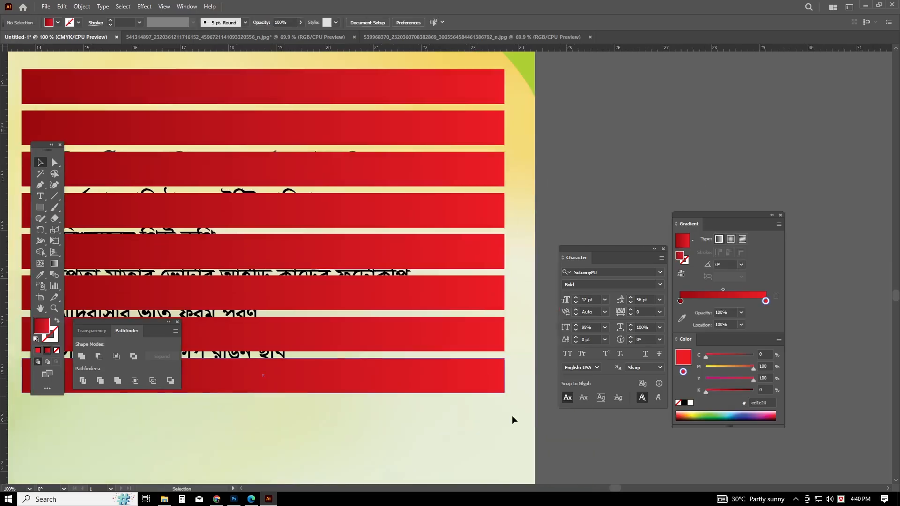
Restack the red bars beneath the requirements list while keeping both in front of the banner background.
{"action": "left_click_drag", "start_coordinate": [514, 410], "coordinate": [528, 470]}
{"action": "key", "text": "ctrl+shift+bracketleft"}
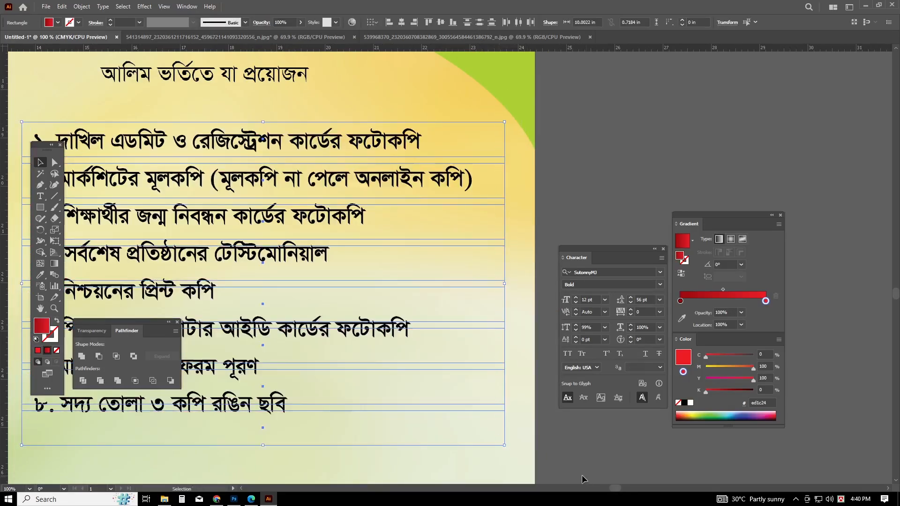
{"action": "left_click_drag", "start_coordinate": [213, 112], "coordinate": [311, 445]}
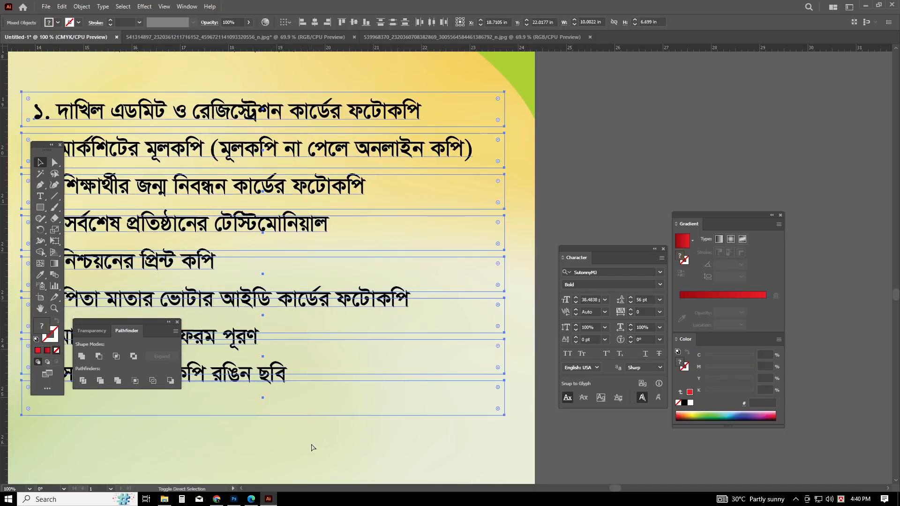
{"action": "key", "text": "ctrl+shift+bracketright"}
{"action": "left_click", "coordinate": [621, 147]}
Nudge the requirements list vertically to line its text up with the red bars.
{"action": "left_click_drag", "start_coordinate": [389, 365], "coordinate": [502, 265]}
{"action": "left_click_drag", "start_coordinate": [244, 275], "coordinate": [245, 290]}
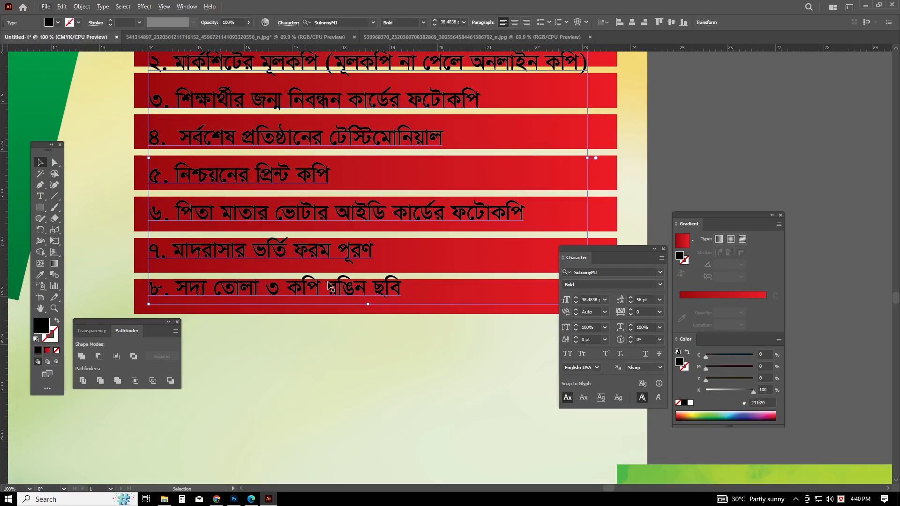
{"action": "scroll", "coordinate": [328, 287], "scroll_direction": "up", "scroll_amount": 1}
{"action": "scroll", "coordinate": [332, 280], "scroll_direction": "down", "scroll_amount": 1}
{"action": "left_click_drag", "start_coordinate": [285, 138], "coordinate": [284, 129]}
Increase the requirements list's leading to 61 pt so each item sits on its own red bar.
{"action": "left_click", "coordinate": [629, 299]}
{"action": "left_click", "coordinate": [630, 299]}
{"action": "left_click", "coordinate": [629, 299]}
{"action": "left_click", "coordinate": [630, 299]}
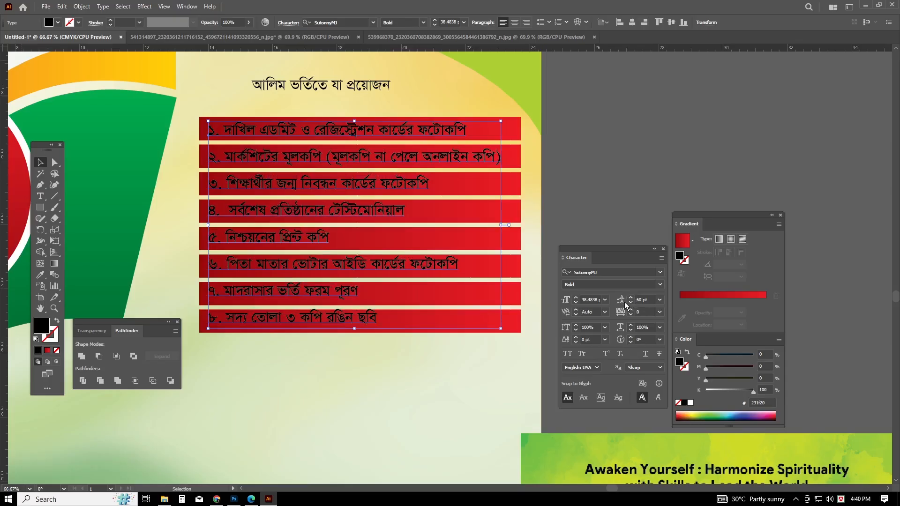
{"action": "left_click", "coordinate": [630, 297]}
{"action": "left_click", "coordinate": [600, 236]}
{"action": "scroll", "coordinate": [397, 350], "scroll_direction": "down", "scroll_amount": 1}
{"action": "scroll", "coordinate": [397, 350], "scroll_direction": "left", "scroll_amount": 1}
{"action": "scroll", "coordinate": [397, 349], "scroll_direction": "right", "scroll_amount": 1}
{"action": "scroll", "coordinate": [578, 188], "scroll_direction": "up", "scroll_amount": 2}
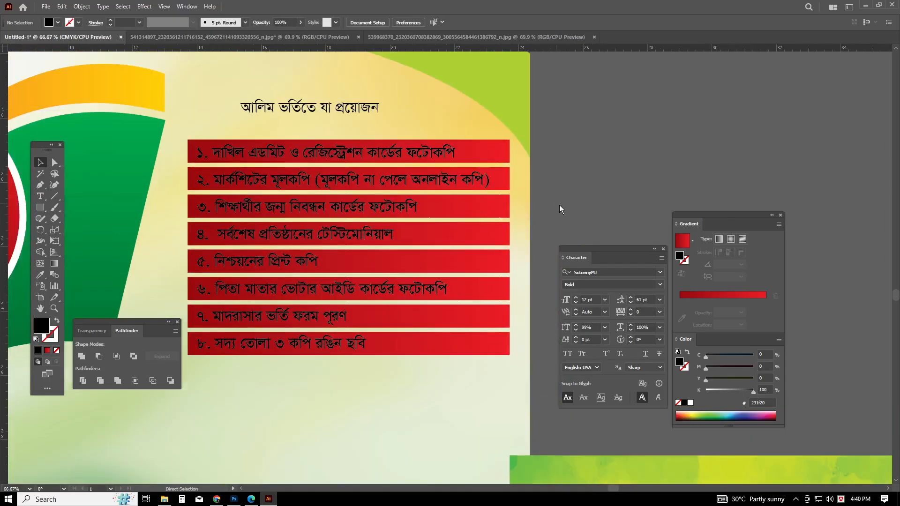
{"action": "key", "text": "ctrl+s"}
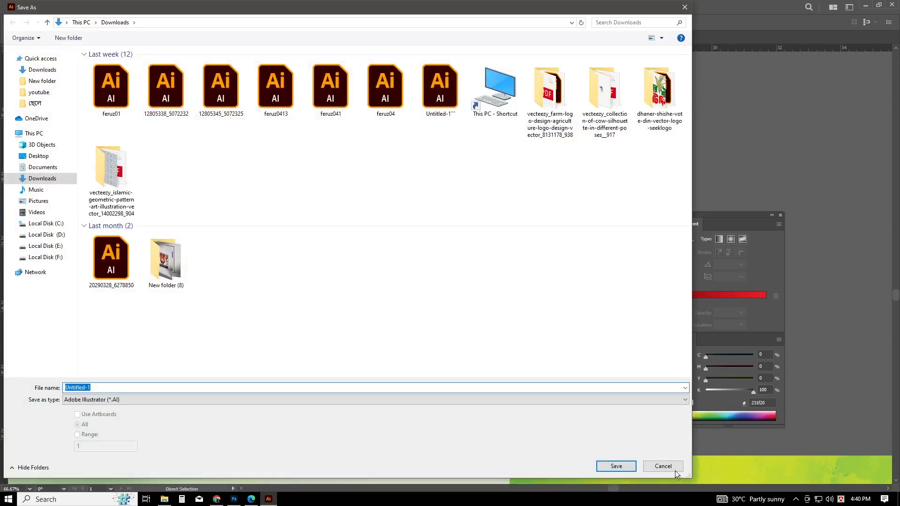
{"action": "left_click", "coordinate": [675, 471]}
{"action": "scroll", "coordinate": [540, 204], "scroll_direction": "down", "scroll_amount": 2}
{"action": "scroll", "coordinate": [558, 202], "scroll_direction": "right", "scroll_amount": 1}
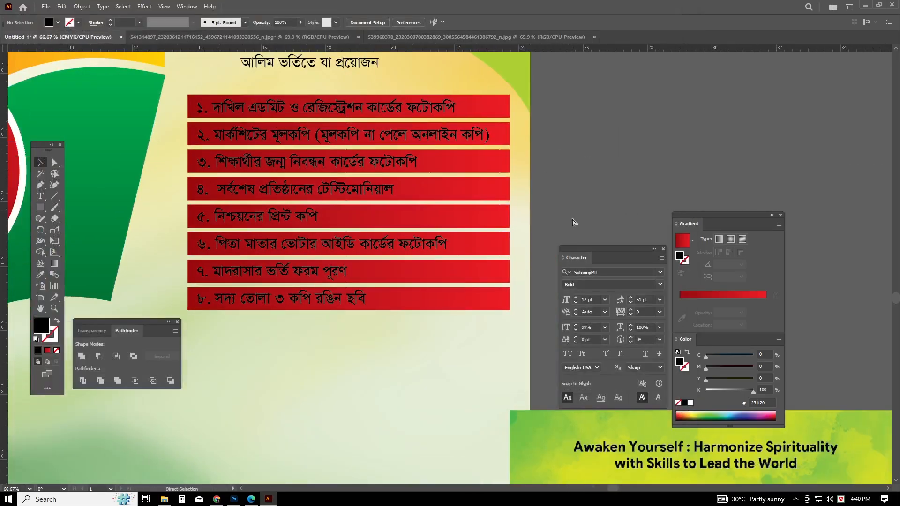
{"action": "left_click", "coordinate": [795, 500]}
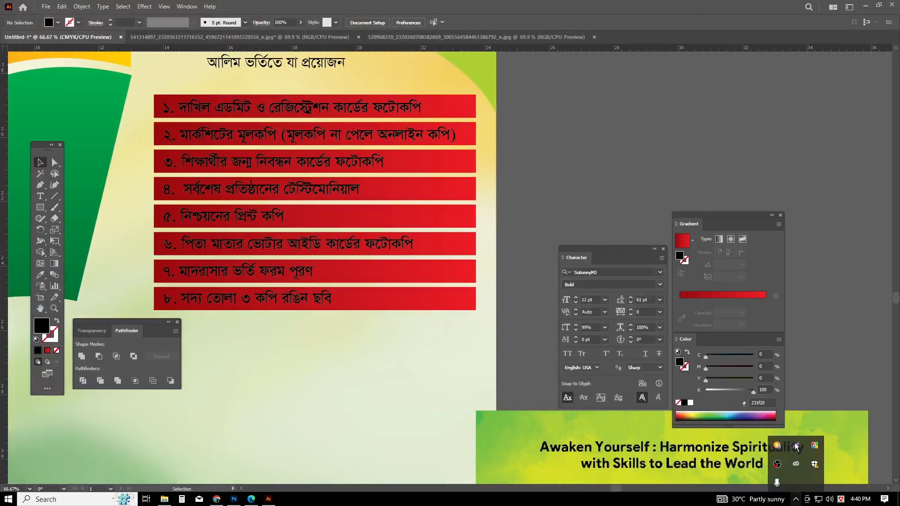
{"action": "left_click", "coordinate": [778, 465]}
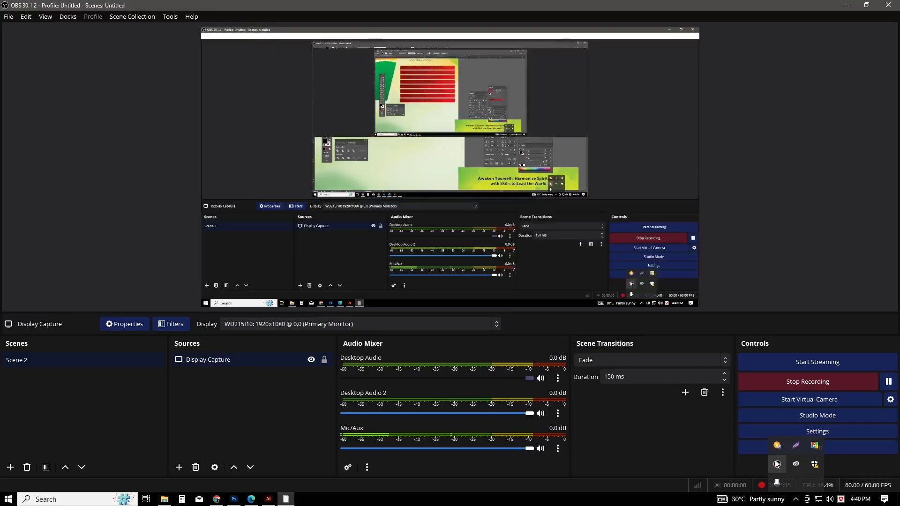
{"action": "left_click", "coordinate": [886, 383]}
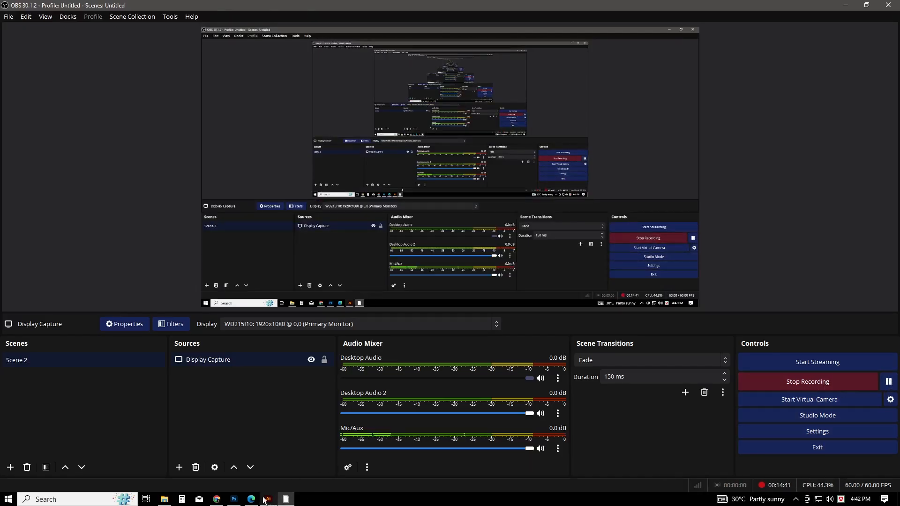
{"action": "left_click", "coordinate": [223, 502]}
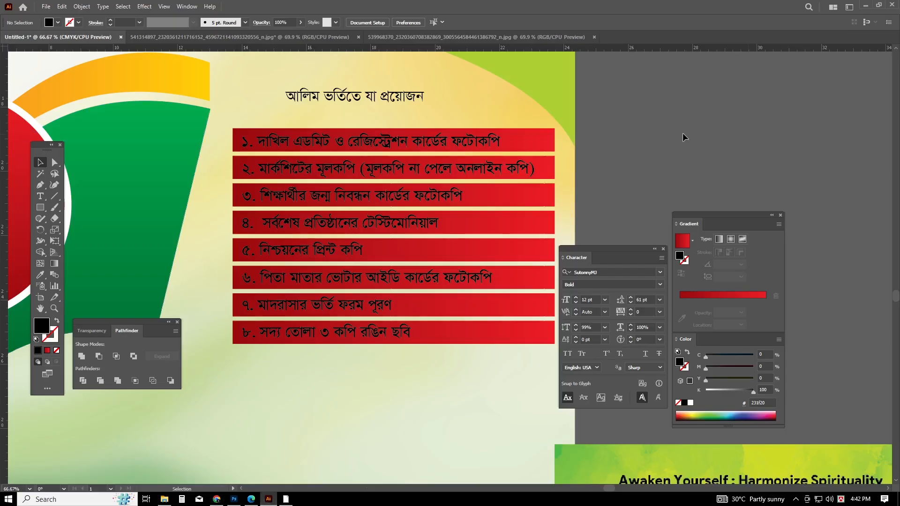
Change the requirements list's text fill to white.
{"action": "scroll", "coordinate": [689, 137], "scroll_direction": "down", "scroll_amount": 2}
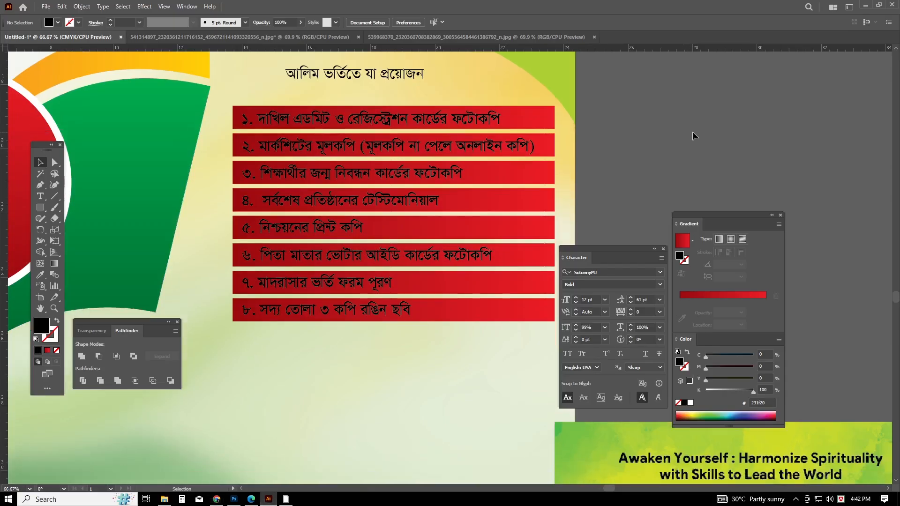
{"action": "left_click", "coordinate": [487, 152]}
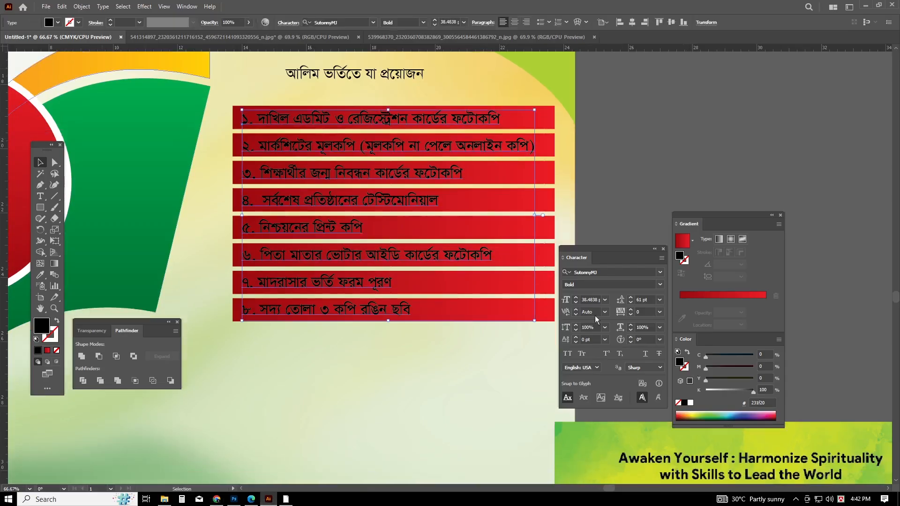
{"action": "left_click_drag", "start_coordinate": [722, 392], "coordinate": [704, 392]}
{"action": "left_click", "coordinate": [697, 136]}
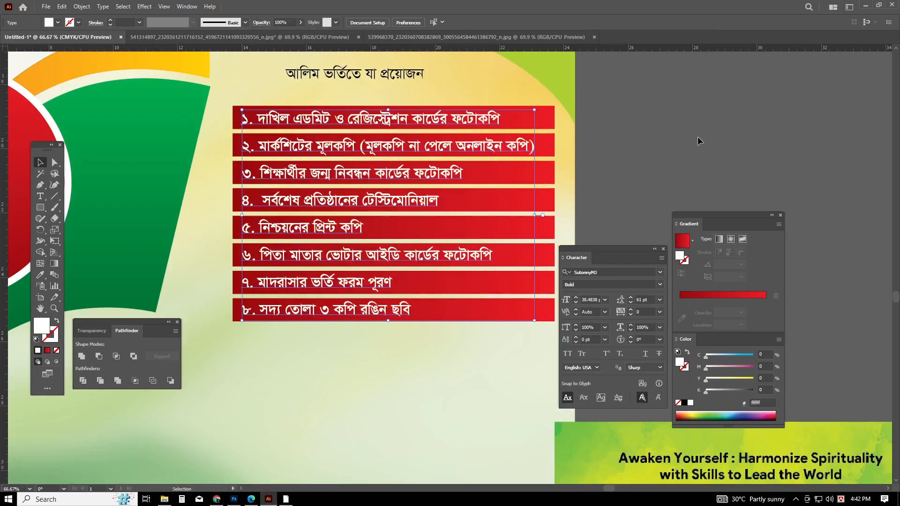
Enlarge the heading above the requirements list to about 64 pt and place it directly over the first red bar.
{"action": "scroll", "coordinate": [688, 132], "scroll_direction": "down", "scroll_amount": 4}
{"action": "scroll", "coordinate": [688, 131], "scroll_direction": "down", "scroll_amount": 2}
{"action": "scroll", "coordinate": [643, 133], "scroll_direction": "up", "scroll_amount": 8}
{"action": "scroll", "coordinate": [468, 125], "scroll_direction": "right", "scroll_amount": 6}
{"action": "scroll", "coordinate": [438, 149], "scroll_direction": "up", "scroll_amount": 2}
{"action": "left_click", "coordinate": [479, 190]}
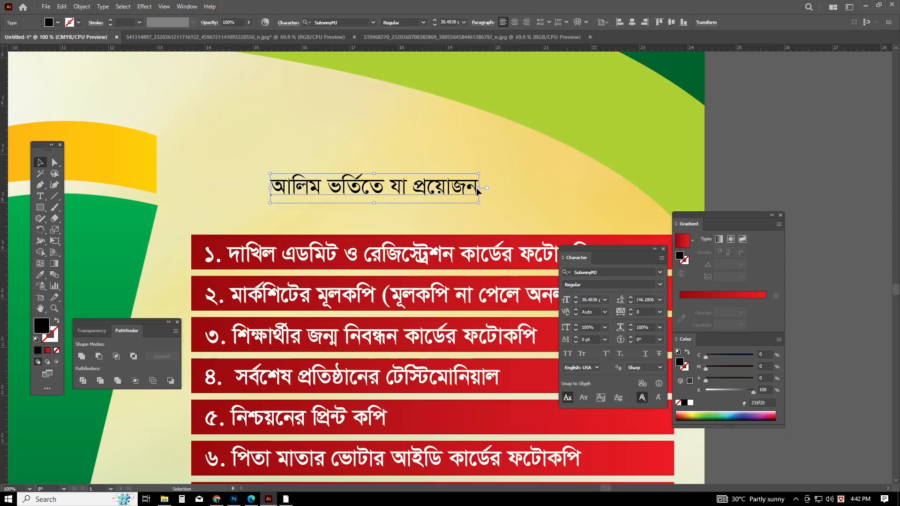
{"action": "left_click_drag", "start_coordinate": [479, 189], "coordinate": [549, 191]}
{"action": "left_click_drag", "start_coordinate": [455, 180], "coordinate": [473, 206]}
{"action": "scroll", "coordinate": [638, 140], "scroll_direction": "down", "scroll_amount": 2}
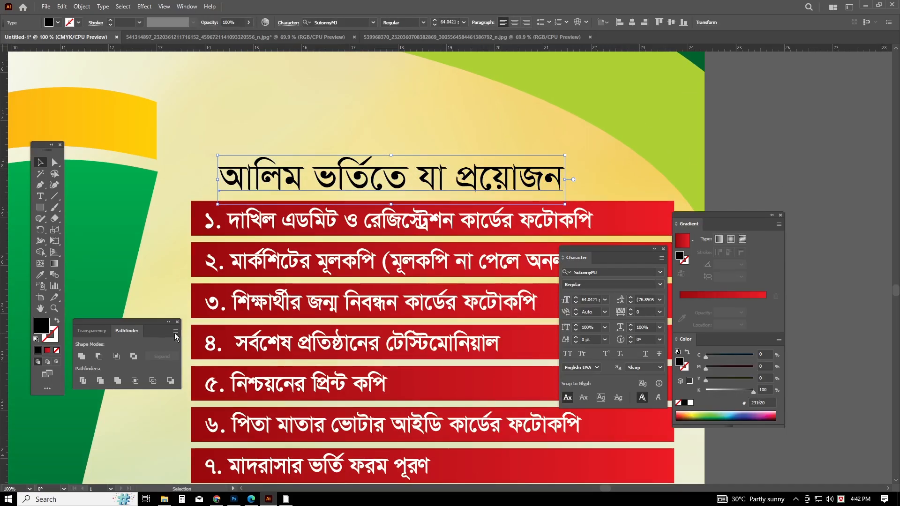
Sample the book page's green for the heading and apply it as a solid fill.
{"action": "left_click", "coordinate": [39, 276]}
{"action": "left_click", "coordinate": [100, 235]}
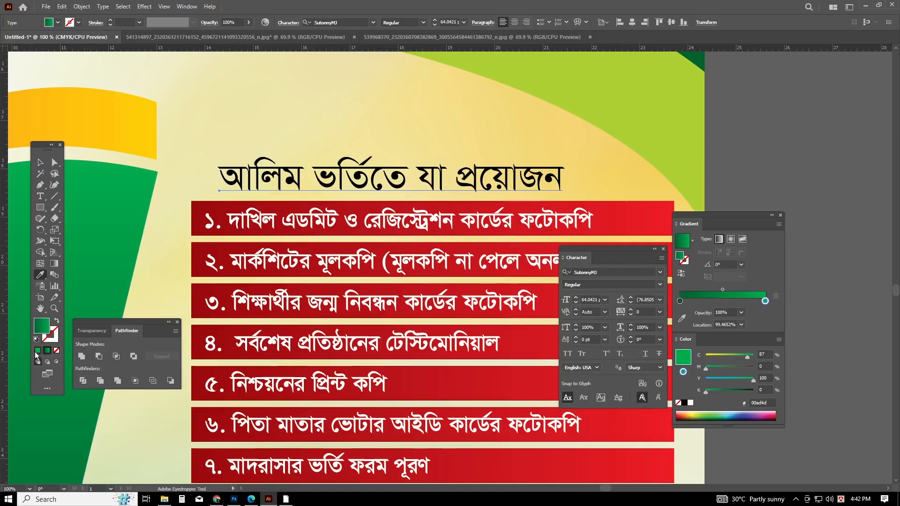
{"action": "left_click", "coordinate": [39, 352]}
{"action": "left_click", "coordinate": [39, 163]}
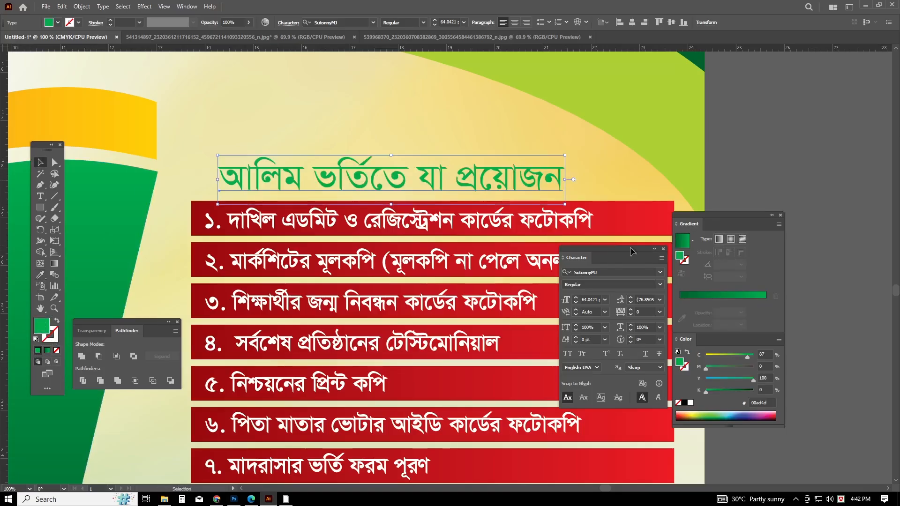
Set the heading's font to Li Alinur Tatsama ANSI V1 and reduce its width to fit above the red bars.
{"action": "left_click", "coordinate": [660, 285]}
{"action": "left_click", "coordinate": [603, 315]}
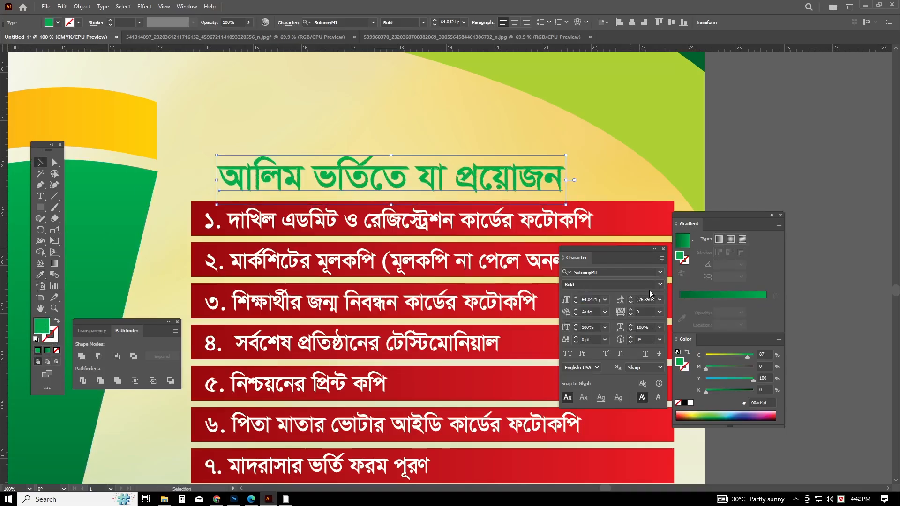
{"action": "left_click", "coordinate": [659, 272]}
{"action": "left_click", "coordinate": [609, 348]}
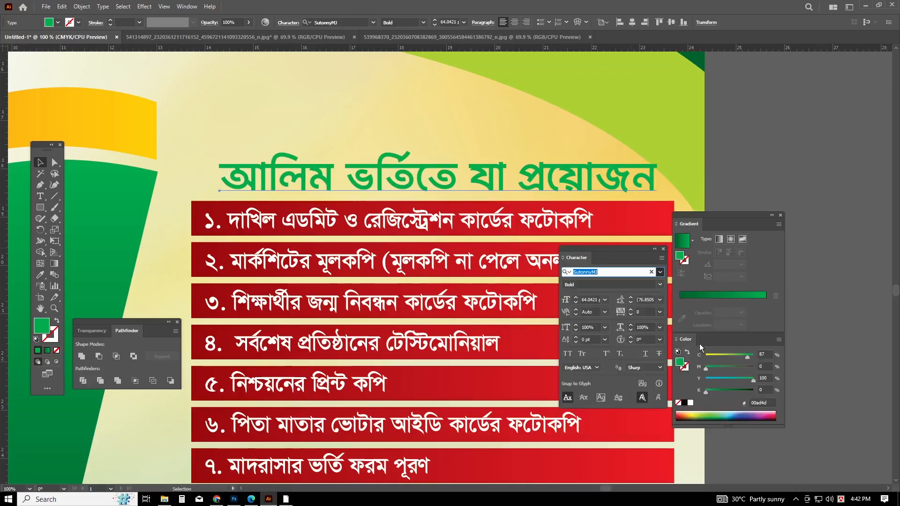
{"action": "left_click_drag", "start_coordinate": [658, 181], "coordinate": [607, 184]}
{"action": "left_click", "coordinate": [849, 149]}
{"action": "scroll", "coordinate": [825, 154], "scroll_direction": "down", "scroll_amount": 1}
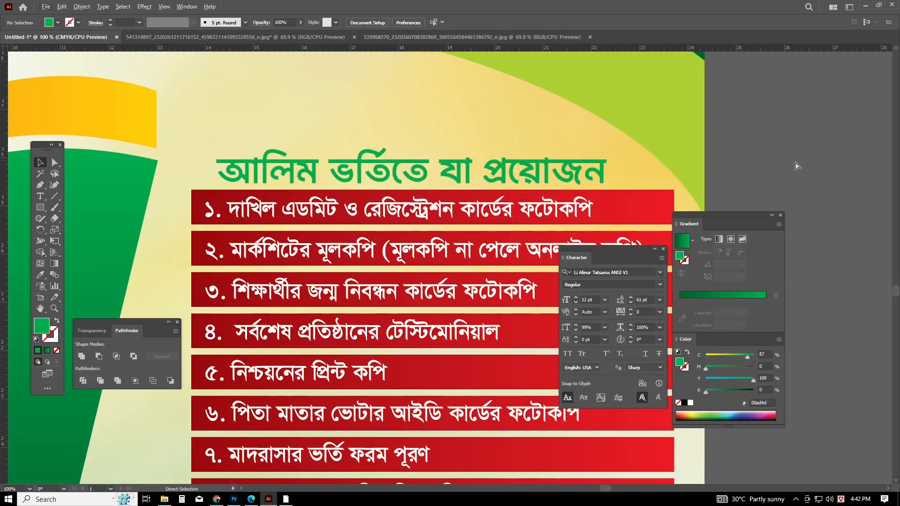
Review the requirements block and the overall banner layout, including the remaining text and the reference designs around it.
{"action": "scroll", "coordinate": [797, 159], "scroll_direction": "right", "scroll_amount": 2}
{"action": "scroll", "coordinate": [783, 163], "scroll_direction": "down", "scroll_amount": 4}
{"action": "scroll", "coordinate": [741, 179], "scroll_direction": "up", "scroll_amount": 1}
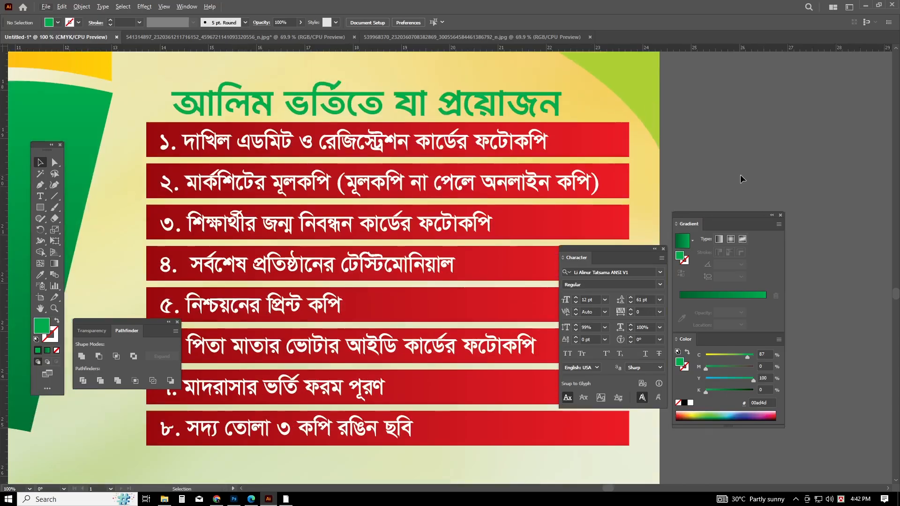
{"action": "scroll", "coordinate": [744, 175], "scroll_direction": "down", "scroll_amount": 2}
{"action": "scroll", "coordinate": [764, 181], "scroll_direction": "right", "scroll_amount": 2}
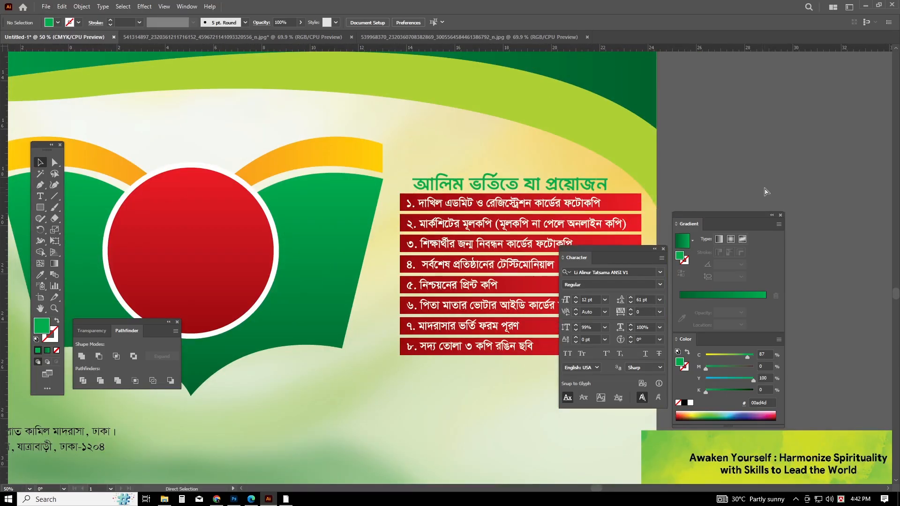
{"action": "scroll", "coordinate": [777, 187], "scroll_direction": "down", "scroll_amount": 2}
{"action": "scroll", "coordinate": [467, 339], "scroll_direction": "down", "scroll_amount": 3}
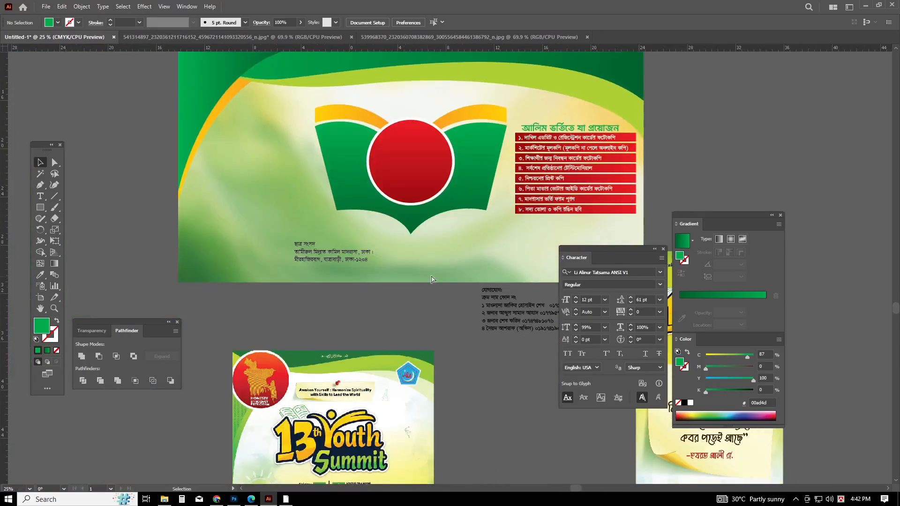
{"action": "scroll", "coordinate": [467, 340], "scroll_direction": "right", "scroll_amount": 2}
{"action": "scroll", "coordinate": [504, 342], "scroll_direction": "up", "scroll_amount": 2}
{"action": "scroll", "coordinate": [394, 308], "scroll_direction": "left", "scroll_amount": 2}
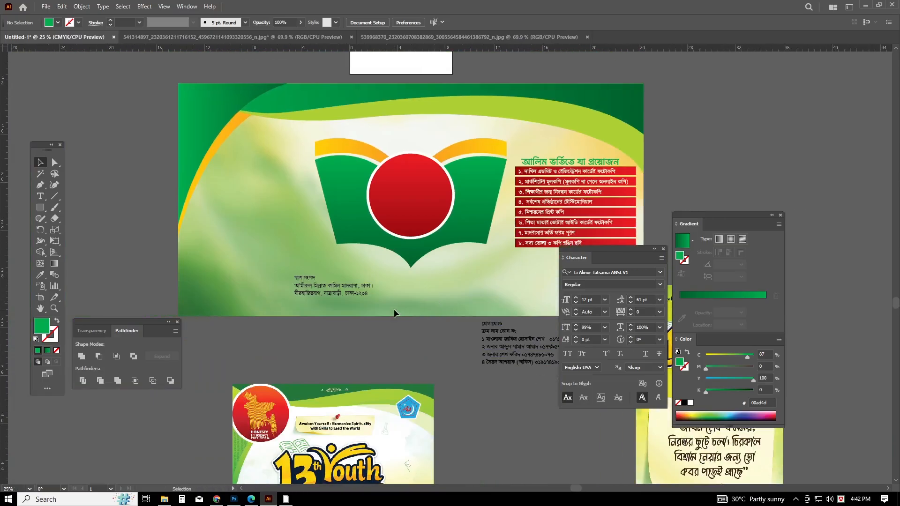
Move the three-line address text a short way right beneath the book motif.
{"action": "left_click_drag", "start_coordinate": [268, 274], "coordinate": [268, 274]}
{"action": "left_click_drag", "start_coordinate": [341, 297], "coordinate": [388, 302]}
{"action": "left_click", "coordinate": [251, 255]}
Move the three-line admission schedule text from the white artboard onto the banner, left of the book motif.
{"action": "scroll", "coordinate": [251, 254], "scroll_direction": "up", "scroll_amount": 3}
{"action": "scroll", "coordinate": [251, 255], "scroll_direction": "right", "scroll_amount": 1}
{"action": "scroll", "coordinate": [252, 251], "scroll_direction": "left", "scroll_amount": 3}
{"action": "scroll", "coordinate": [257, 248], "scroll_direction": "down", "scroll_amount": 1}
{"action": "scroll", "coordinate": [258, 246], "scroll_direction": "up", "scroll_amount": 3}
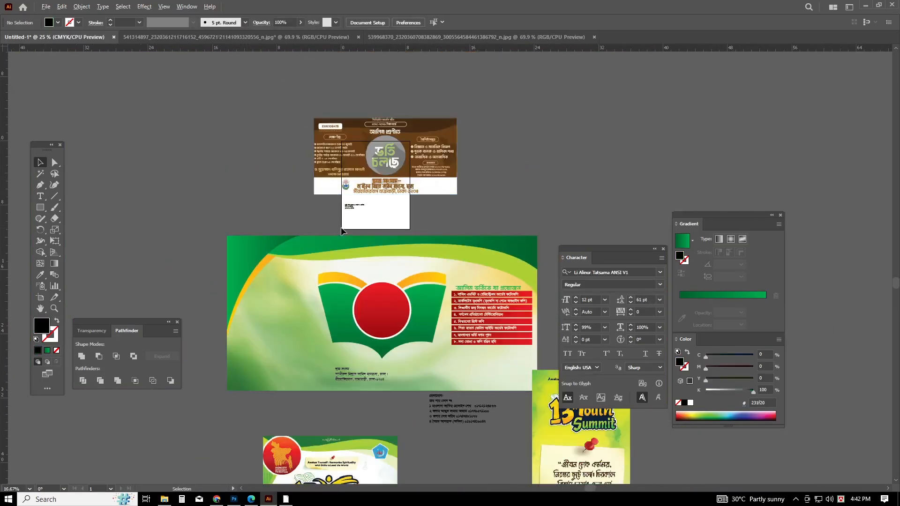
{"action": "scroll", "coordinate": [341, 227], "scroll_direction": "up", "scroll_amount": 4}
{"action": "left_click_drag", "start_coordinate": [376, 149], "coordinate": [160, 462]}
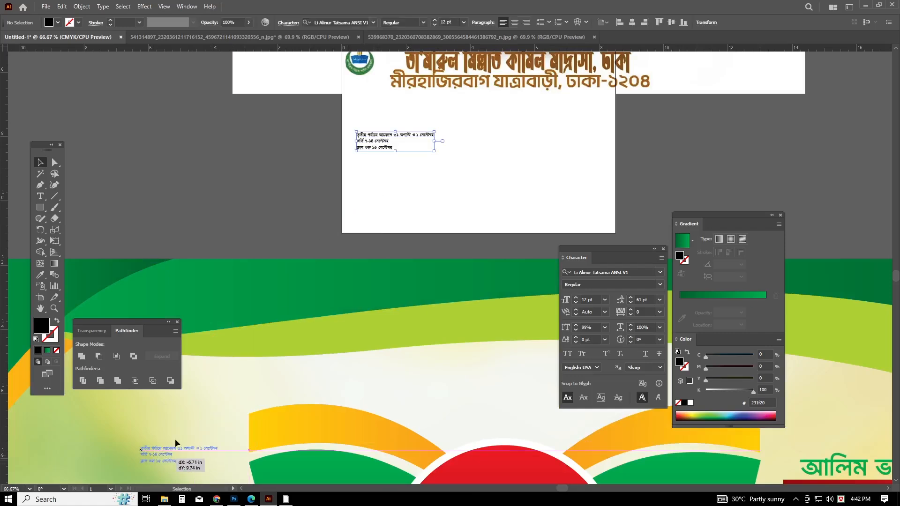
Enlarge the admission schedule text to about 43.6 pt in the open area between the orange curve and the book.
{"action": "scroll", "coordinate": [215, 429], "scroll_direction": "down", "scroll_amount": 4}
{"action": "scroll", "coordinate": [215, 429], "scroll_direction": "left", "scroll_amount": 3}
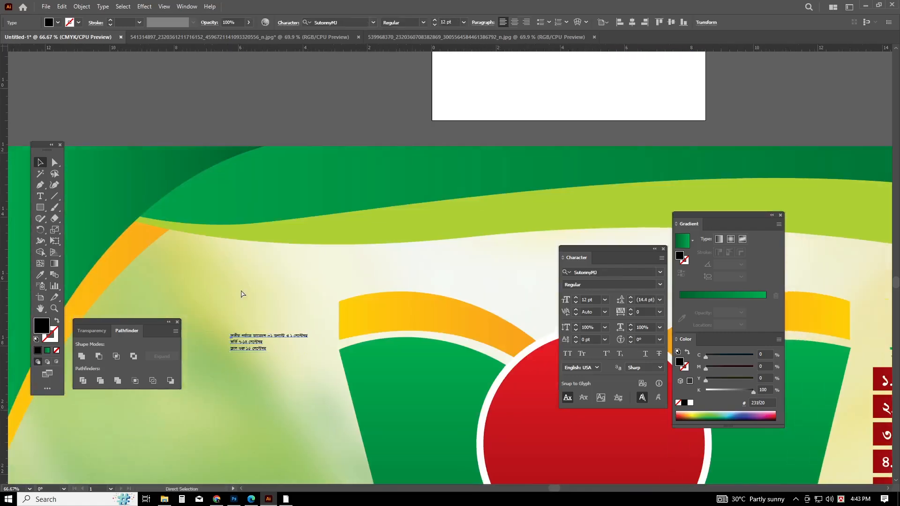
{"action": "scroll", "coordinate": [322, 313], "scroll_direction": "down", "scroll_amount": 2}
{"action": "scroll", "coordinate": [321, 314], "scroll_direction": "left", "scroll_amount": 3}
{"action": "left_click_drag", "start_coordinate": [193, 387], "coordinate": [181, 392]}
{"action": "left_click_drag", "start_coordinate": [254, 304], "coordinate": [314, 417]}
{"action": "left_click", "coordinate": [335, 342]}
{"action": "scroll", "coordinate": [335, 342], "scroll_direction": "down", "scroll_amount": 2}
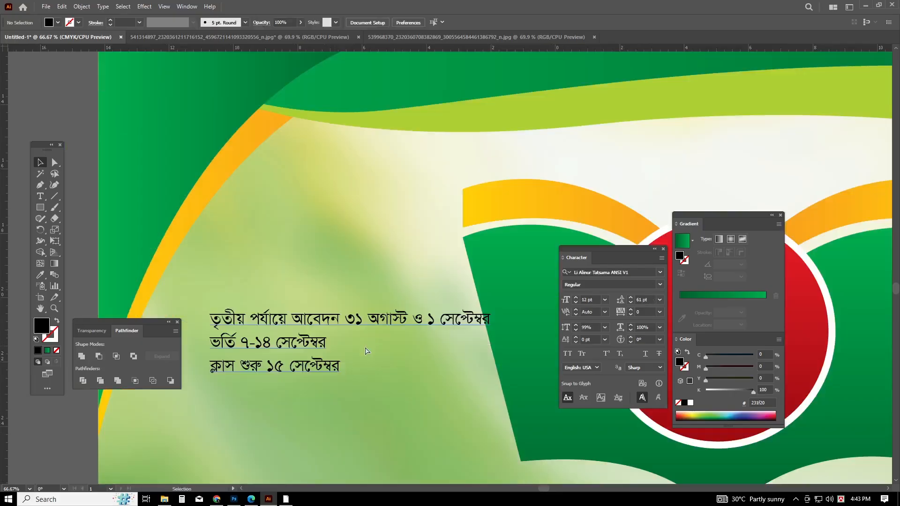
Break the schedule's first line before "ও ১ সেপ্টেম্বর" so the text runs over four lines.
{"action": "scroll", "coordinate": [366, 340], "scroll_direction": "left", "scroll_amount": 2}
{"action": "scroll", "coordinate": [367, 354], "scroll_direction": "down", "scroll_amount": 1}
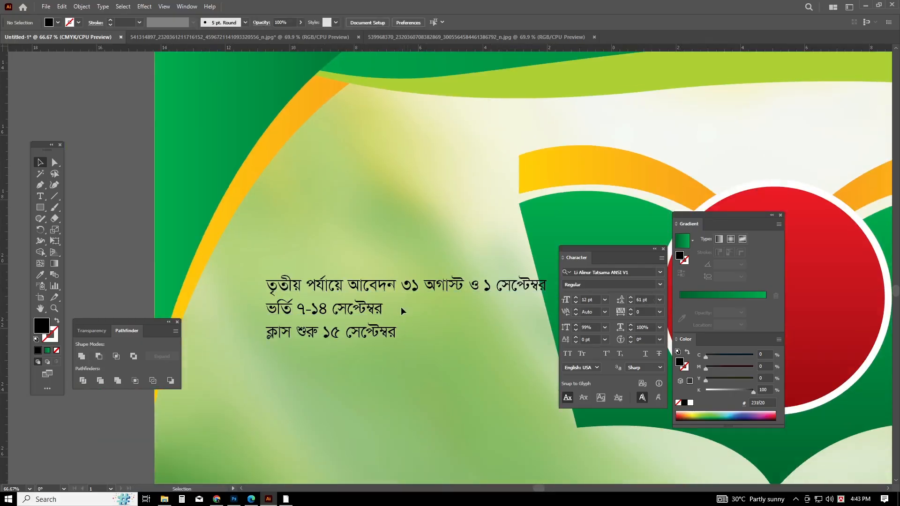
{"action": "left_click", "coordinate": [432, 289]}
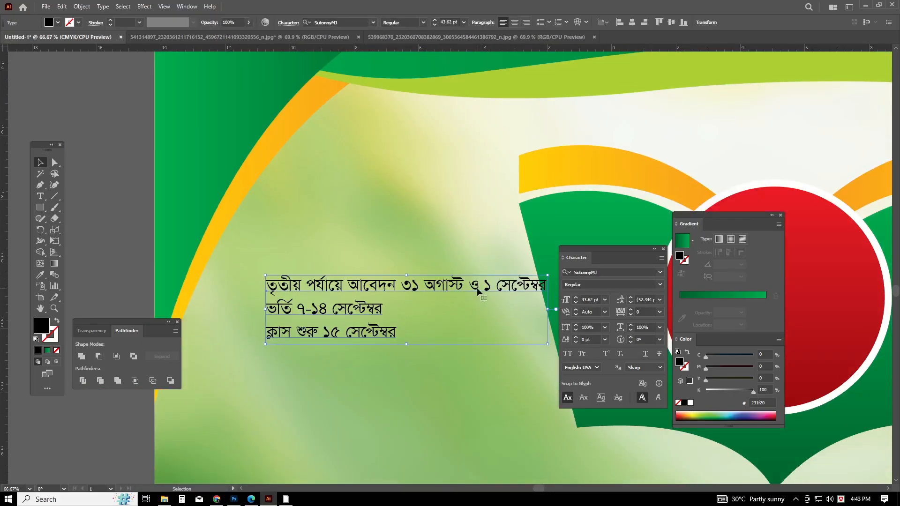
{"action": "double_click", "coordinate": [478, 306]}
{"action": "key", "text": "Return"}
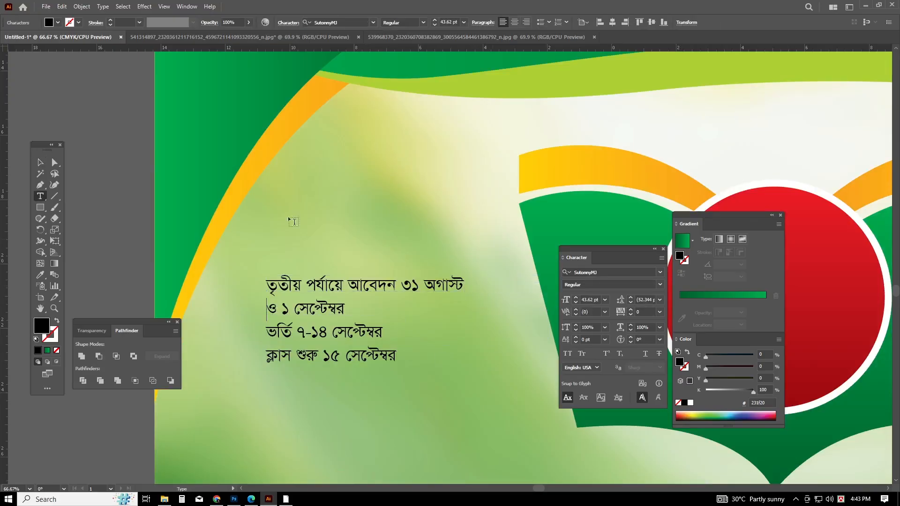
{"action": "left_click", "coordinate": [41, 161]}
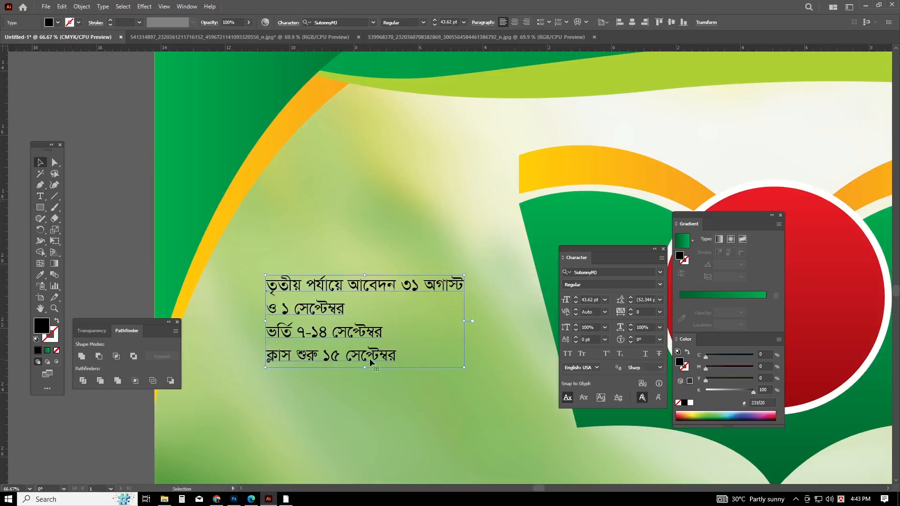
Enlarge the four-line admission schedule text to about 51.4 pt and set its font style to Bold.
{"action": "left_click_drag", "start_coordinate": [465, 369], "coordinate": [500, 384]}
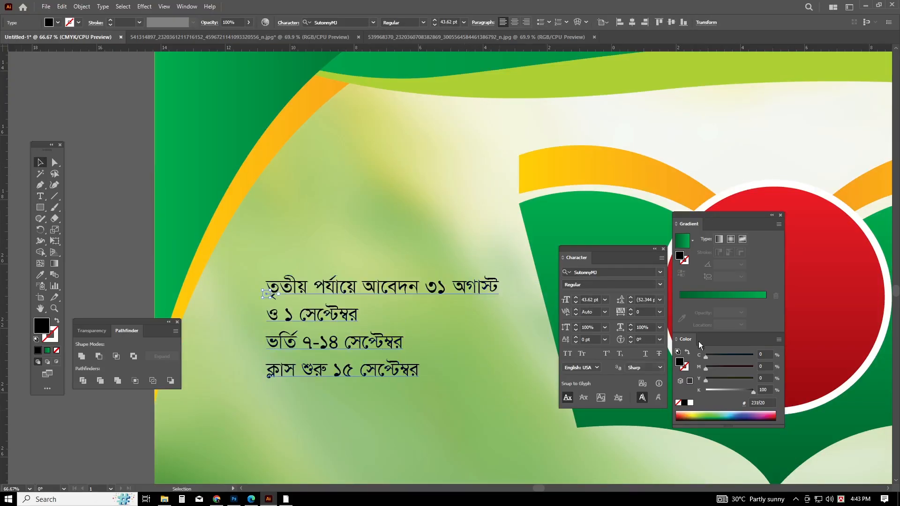
{"action": "left_click", "coordinate": [659, 285]}
{"action": "left_click", "coordinate": [577, 315]}
{"action": "scroll", "coordinate": [358, 416], "scroll_direction": "right", "scroll_amount": 2}
{"action": "left_click", "coordinate": [360, 403]}
{"action": "scroll", "coordinate": [358, 401], "scroll_direction": "down", "scroll_amount": 5}
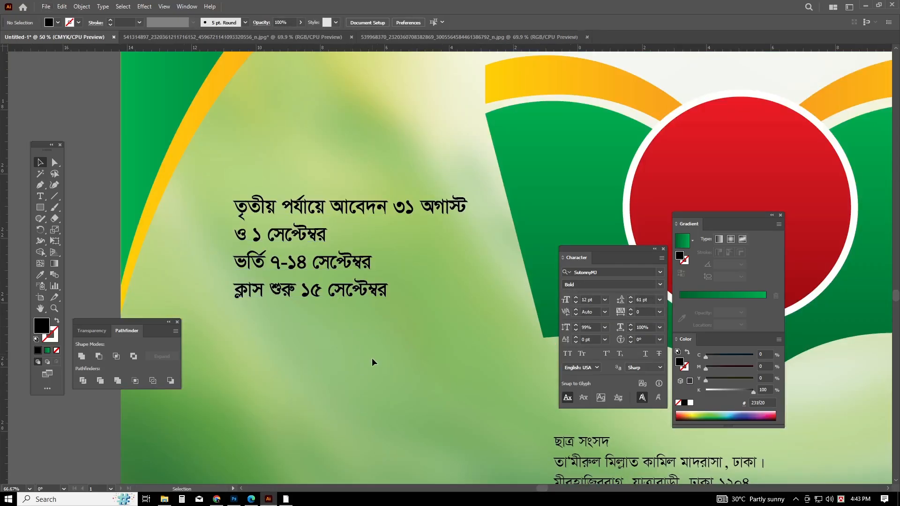
Shift the admission schedule text slightly and enlarge it a little more in the space beside the book motif.
{"action": "scroll", "coordinate": [372, 359], "scroll_direction": "down", "scroll_amount": 3}
{"action": "scroll", "coordinate": [352, 323], "scroll_direction": "right", "scroll_amount": 4}
{"action": "left_click_drag", "start_coordinate": [305, 283], "coordinate": [302, 291]}
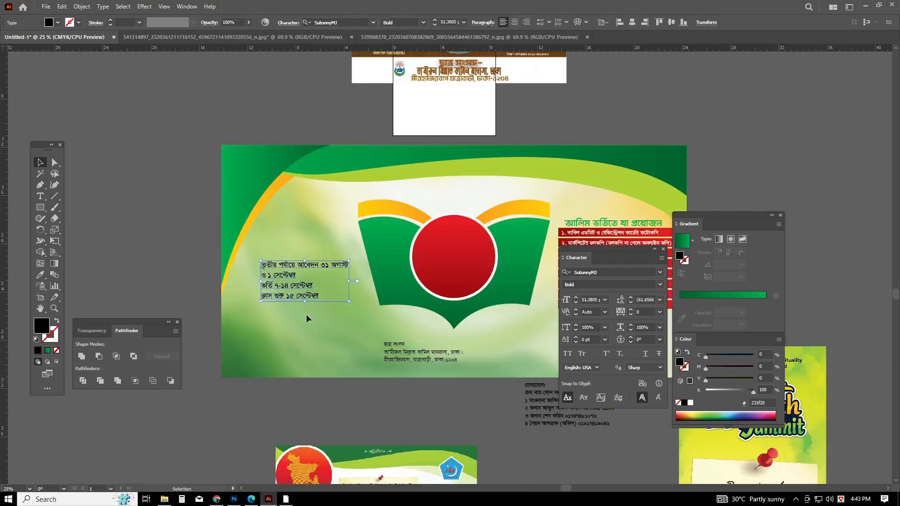
{"action": "mouse_move", "coordinate": [305, 261]}
{"action": "left_mouse_down"}
{"action": "mouse_move", "coordinate": [305, 250]}
{"action": "mouse_move", "coordinate": [305, 258]}
{"action": "left_mouse_up"}
{"action": "left_click", "coordinate": [319, 341]}
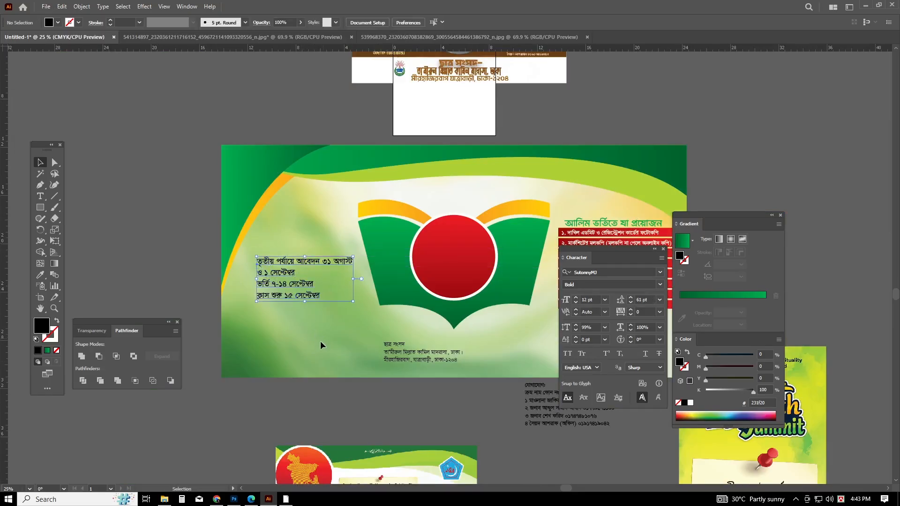
Move the contact list from beneath the banner onto it, directly below the admission schedule text.
{"action": "scroll", "coordinate": [319, 343], "scroll_direction": "down", "scroll_amount": 2}
{"action": "scroll", "coordinate": [321, 347], "scroll_direction": "right", "scroll_amount": 2}
{"action": "scroll", "coordinate": [509, 317], "scroll_direction": "right", "scroll_amount": 3}
{"action": "scroll", "coordinate": [508, 320], "scroll_direction": "down", "scroll_amount": 1}
{"action": "left_click_drag", "start_coordinate": [438, 365], "coordinate": [178, 281]}
{"action": "left_click", "coordinate": [257, 345]}
{"action": "scroll", "coordinate": [415, 359], "scroll_direction": "right", "scroll_amount": 3}
{"action": "scroll", "coordinate": [415, 358], "scroll_direction": "up", "scroll_amount": 3}
{"action": "left_click", "coordinate": [204, 330]}
{"action": "scroll", "coordinate": [154, 246], "scroll_direction": "left", "scroll_amount": 3}
{"action": "scroll", "coordinate": [155, 248], "scroll_direction": "left", "scroll_amount": 2}
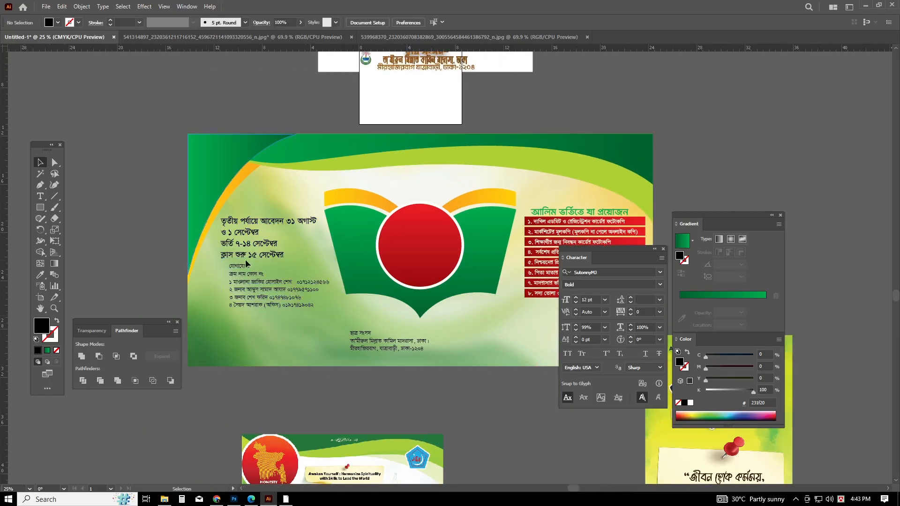
Examine the banner's text layout and compare it with the two 13th Youth Summit reference designs.
{"action": "scroll", "coordinate": [280, 373], "scroll_direction": "up", "scroll_amount": 1}
{"action": "scroll", "coordinate": [330, 373], "scroll_direction": "left", "scroll_amount": 2}
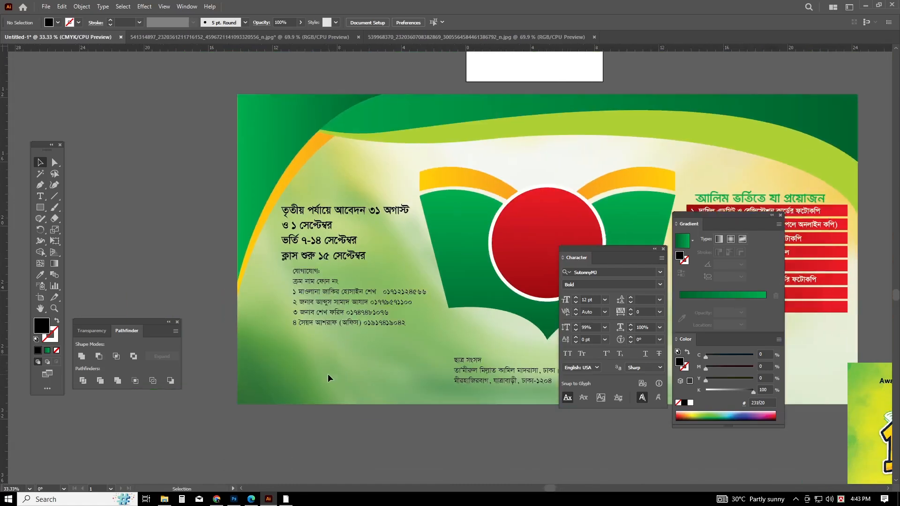
{"action": "scroll", "coordinate": [328, 373], "scroll_direction": "down", "scroll_amount": 1}
{"action": "scroll", "coordinate": [313, 342], "scroll_direction": "up", "scroll_amount": 1}
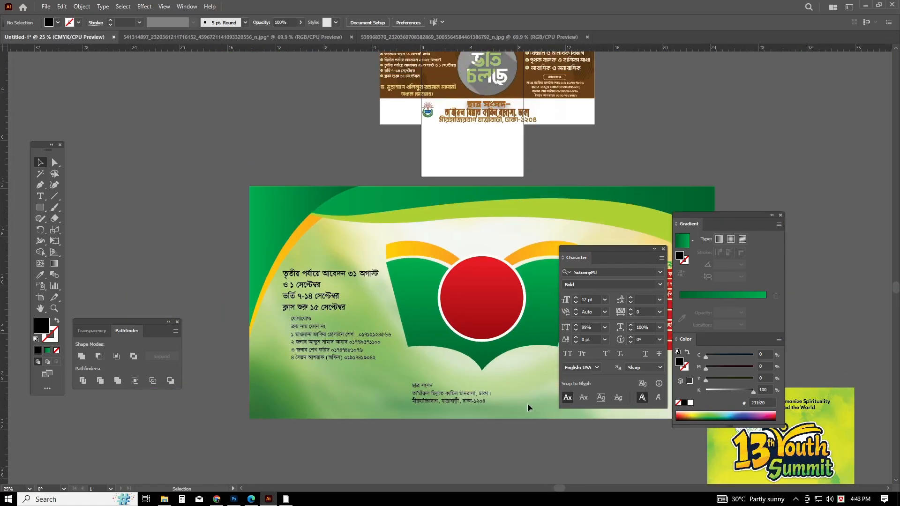
{"action": "scroll", "coordinate": [516, 391], "scroll_direction": "down", "scroll_amount": 10}
{"action": "scroll", "coordinate": [406, 402], "scroll_direction": "right", "scroll_amount": 8}
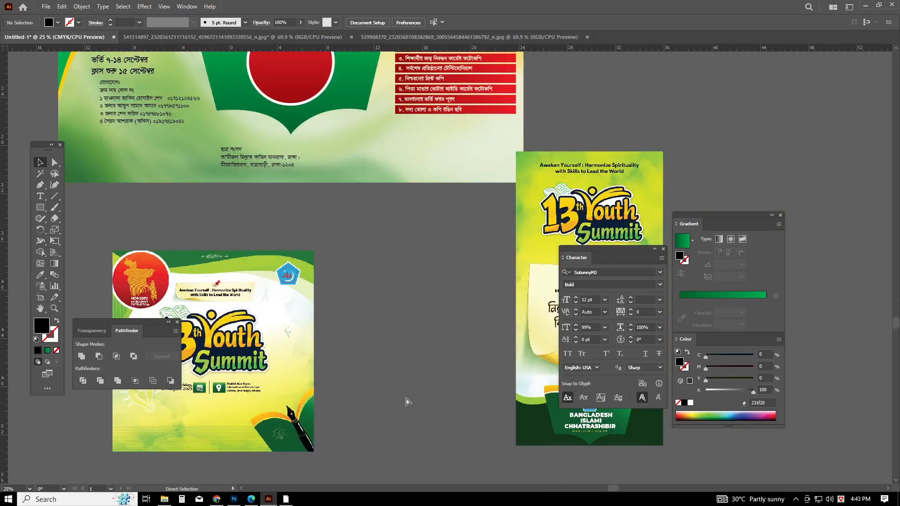
{"action": "scroll", "coordinate": [406, 401], "scroll_direction": "right", "scroll_amount": 6}
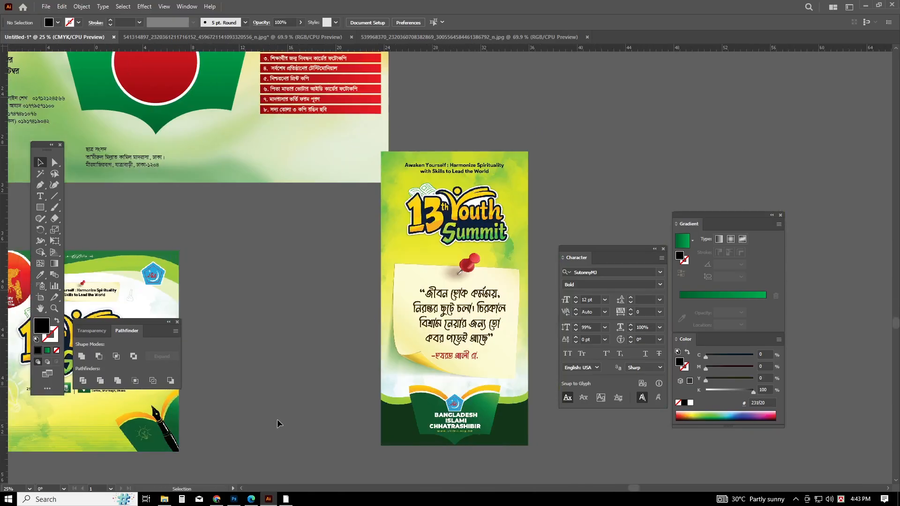
Switch to Chrome, open the Downloads folder from the recent download history and look through its saved design files.
{"action": "left_click", "coordinate": [216, 499]}
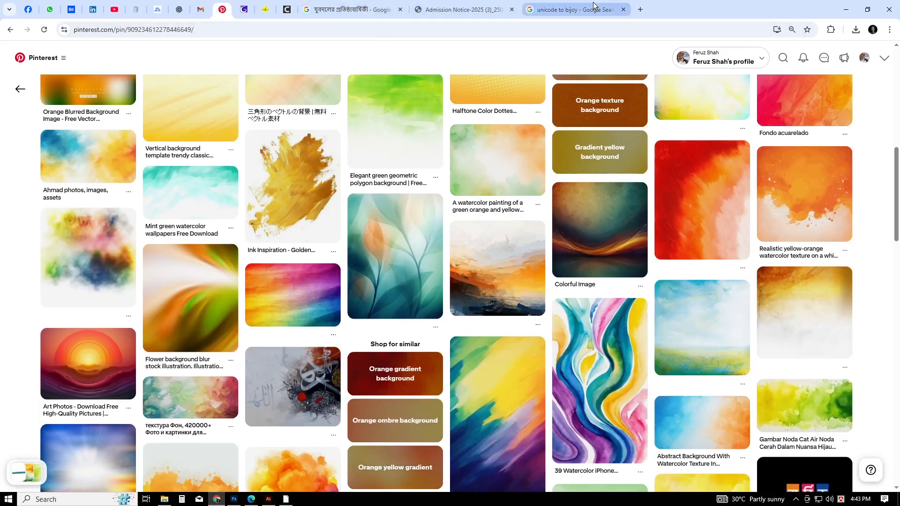
{"action": "left_click", "coordinate": [576, 9]}
{"action": "left_click", "coordinate": [855, 29]}
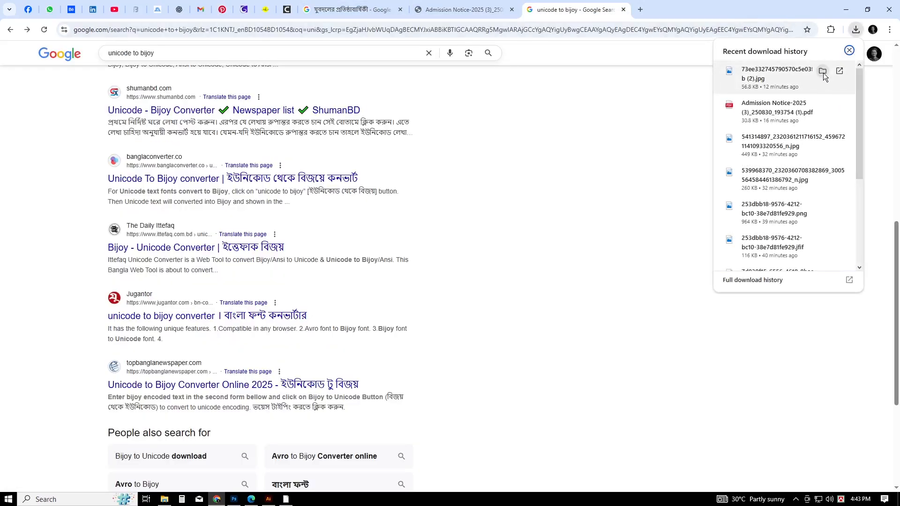
{"action": "left_click", "coordinate": [822, 71]}
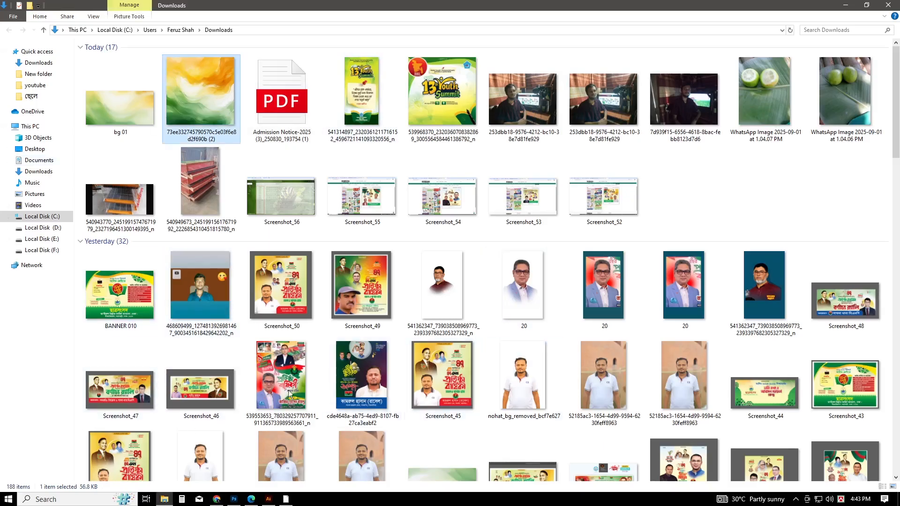
{"action": "scroll", "coordinate": [281, 375], "scroll_direction": "down", "scroll_amount": 15}
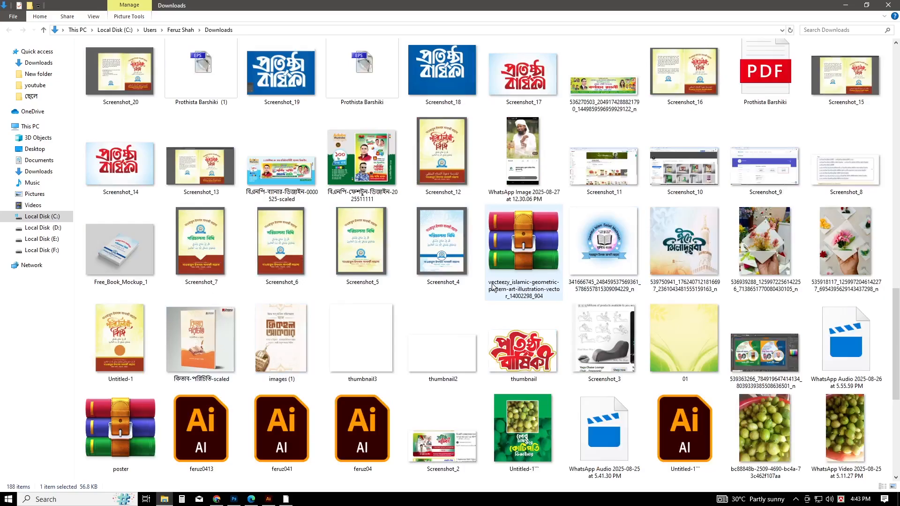
{"action": "scroll", "coordinate": [493, 287], "scroll_direction": "up", "scroll_amount": 5}
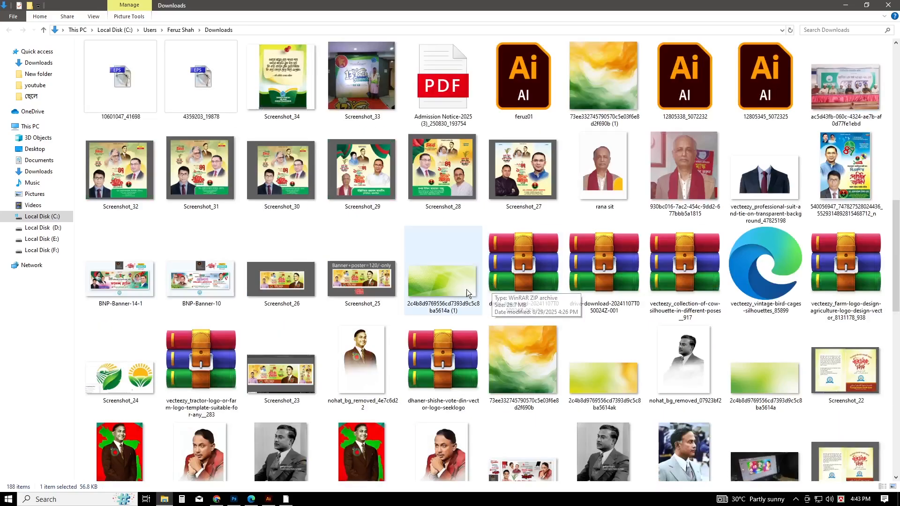
{"action": "scroll", "coordinate": [694, 276], "scroll_direction": "up", "scroll_amount": 10}
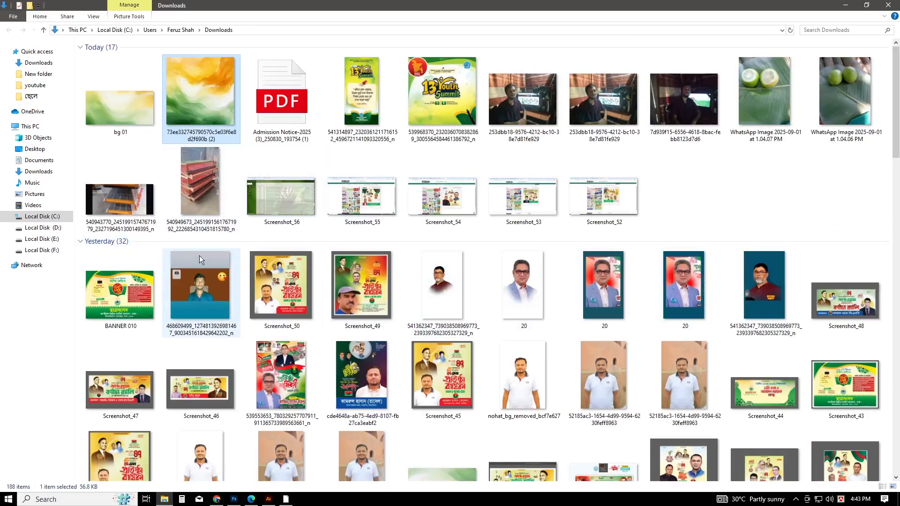
Find the EPS file 10601047_41698 in the Downloads folder and open it in Adobe Illustrator 2024.
{"action": "scroll", "coordinate": [510, 372], "scroll_direction": "down", "scroll_amount": 2}
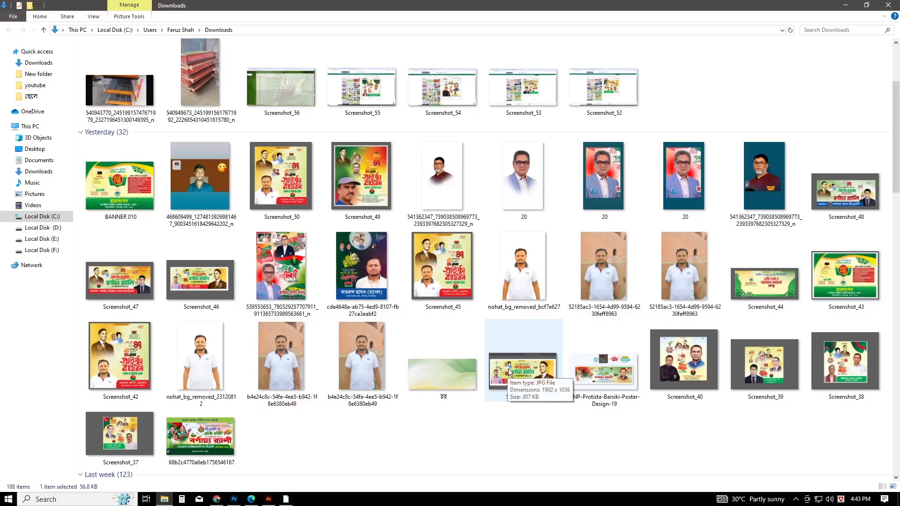
{"action": "scroll", "coordinate": [508, 369], "scroll_direction": "down", "scroll_amount": 12}
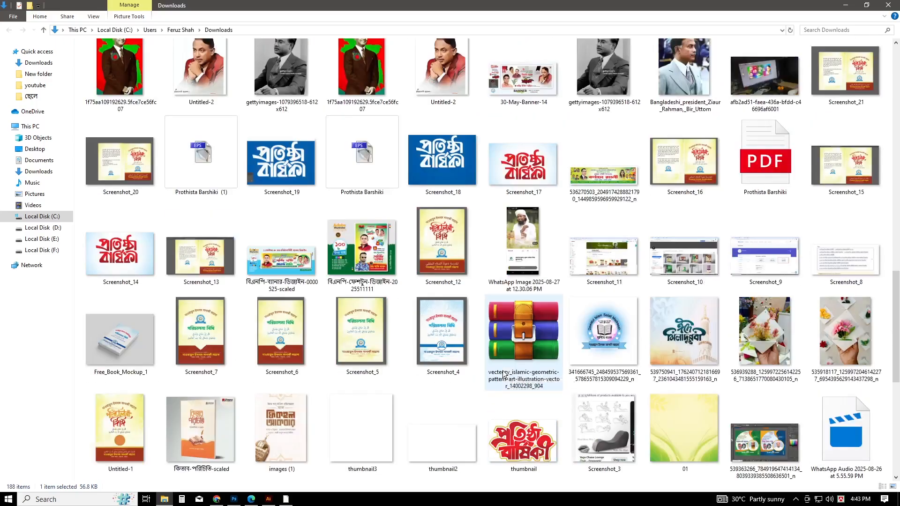
{"action": "scroll", "coordinate": [316, 218], "scroll_direction": "up", "scroll_amount": 4}
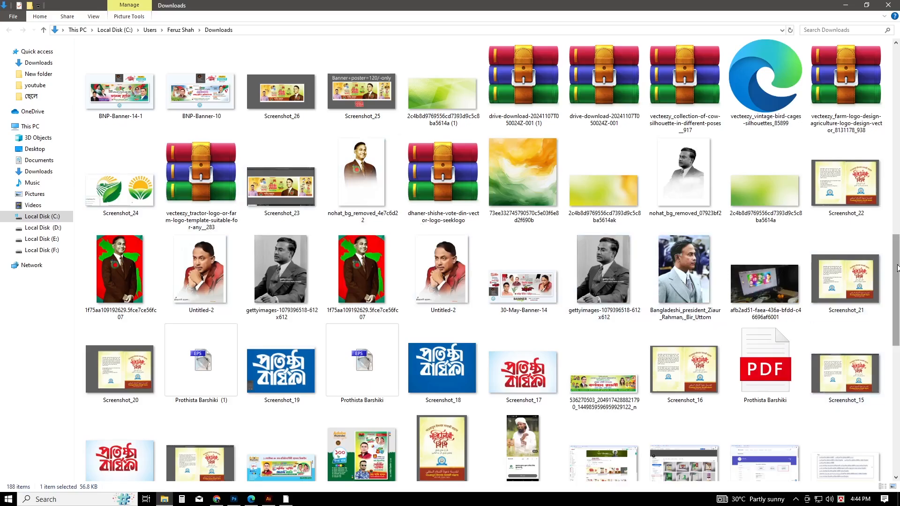
{"action": "scroll", "coordinate": [897, 268], "scroll_direction": "up", "scroll_amount": 8}
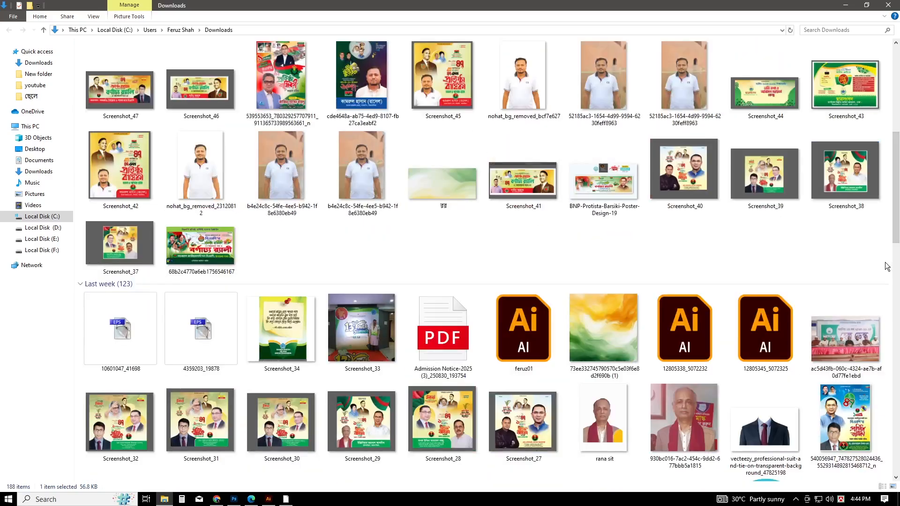
{"action": "left_click", "coordinate": [101, 313]}
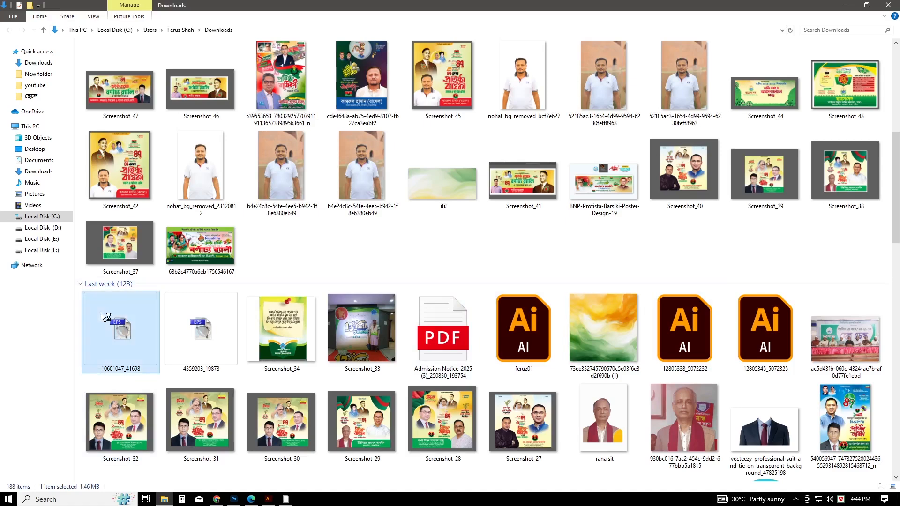
{"action": "right_click", "coordinate": [116, 319]}
{"action": "mouse_move", "coordinate": [253, 160]}
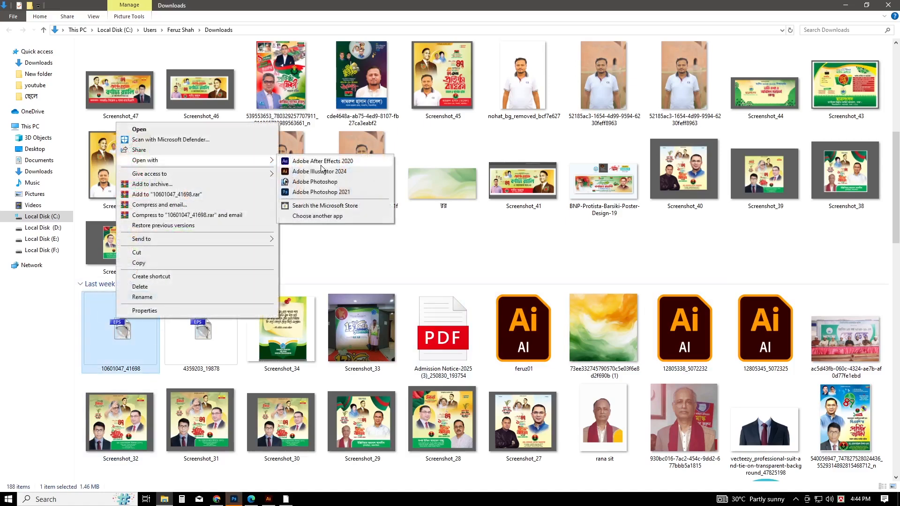
{"action": "left_click", "coordinate": [320, 171]}
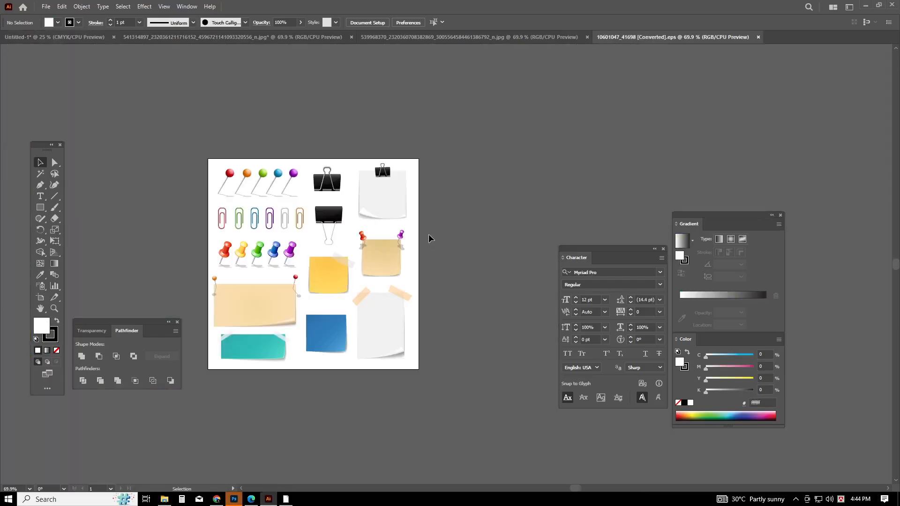
Bring the white note sheet with the black binder clip into the Untitled-1 banner, over the text beside the book.
{"action": "scroll", "coordinate": [489, 181], "scroll_direction": "up", "scroll_amount": 1}
{"action": "scroll", "coordinate": [474, 195], "scroll_direction": "up", "scroll_amount": 1}
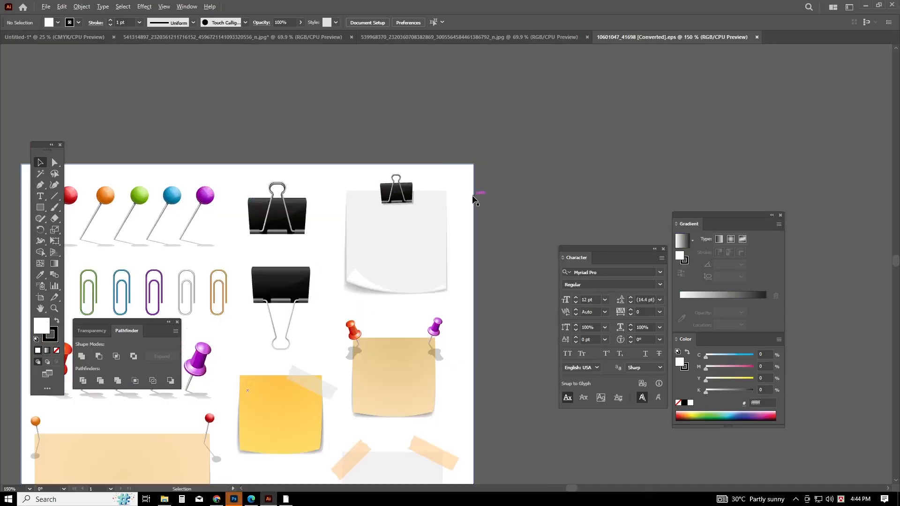
{"action": "scroll", "coordinate": [476, 201], "scroll_direction": "down", "scroll_amount": 2}
{"action": "left_click_drag", "start_coordinate": [376, 203], "coordinate": [72, 41]}
{"action": "left_click_drag", "start_coordinate": [335, 272], "coordinate": [311, 274]}
{"action": "left_click", "coordinate": [351, 330]}
{"action": "scroll", "coordinate": [389, 336], "scroll_direction": "left", "scroll_amount": 9}
{"action": "scroll", "coordinate": [441, 339], "scroll_direction": "up", "scroll_amount": 2}
{"action": "left_click_drag", "start_coordinate": [449, 342], "coordinate": [219, 145]}
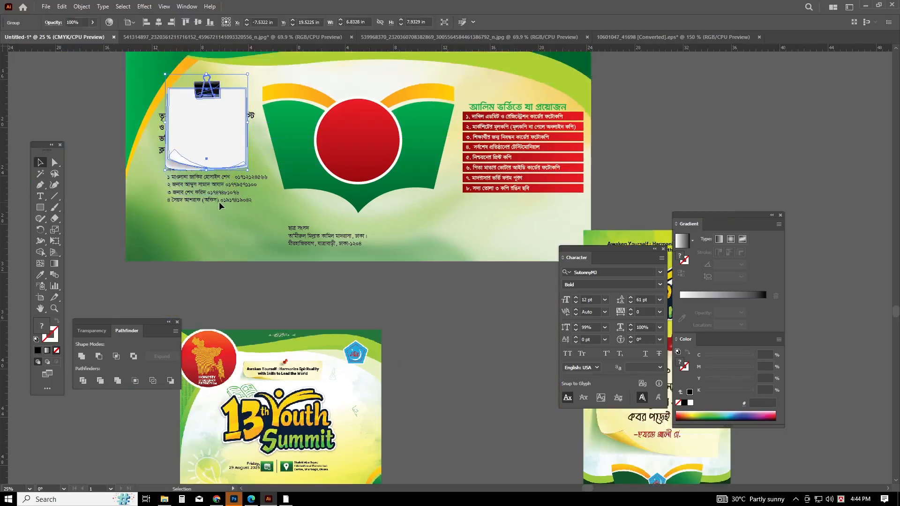
Enlarge the clipped note to about 7.1 × 8.24 in and bring the date and contact text in front of it.
{"action": "scroll", "coordinate": [202, 186], "scroll_direction": "up", "scroll_amount": 2}
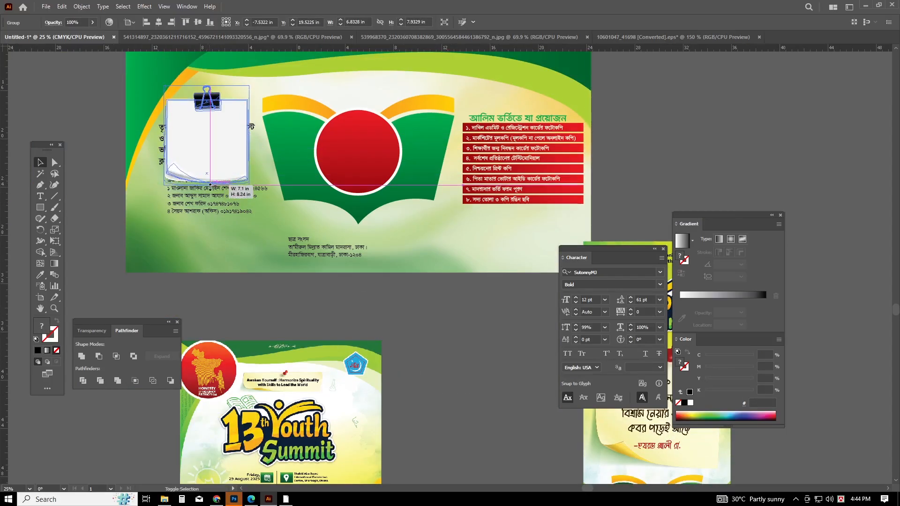
{"action": "left_click", "coordinate": [251, 315]}
{"action": "scroll", "coordinate": [246, 191], "scroll_direction": "up", "scroll_amount": 2}
{"action": "left_click", "coordinate": [246, 191]}
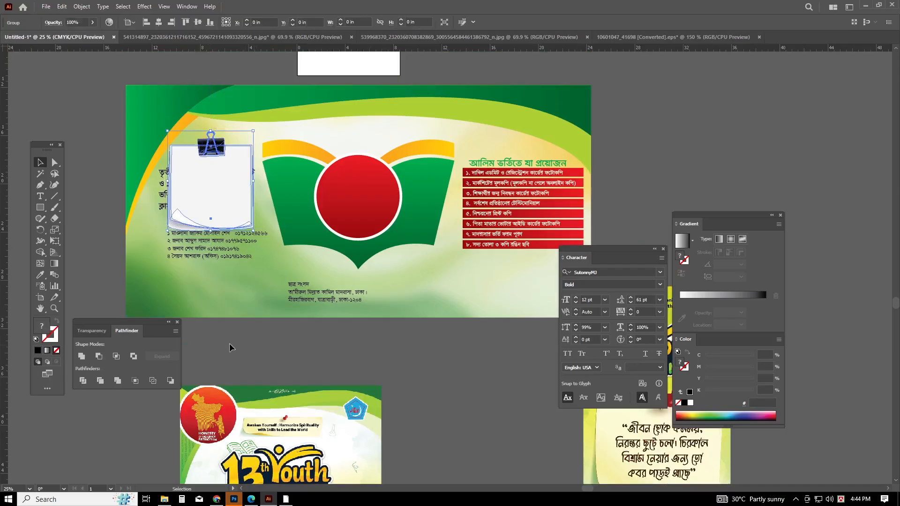
{"action": "scroll", "coordinate": [240, 207], "scroll_direction": "left", "scroll_amount": 2}
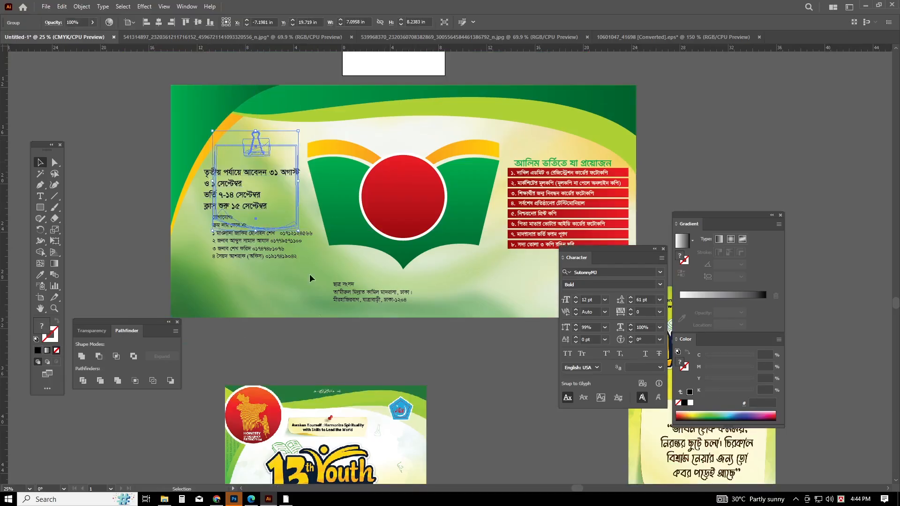
{"action": "left_click_drag", "start_coordinate": [226, 164], "coordinate": [225, 152]}
{"action": "key", "text": "ctrl+shift+]"}
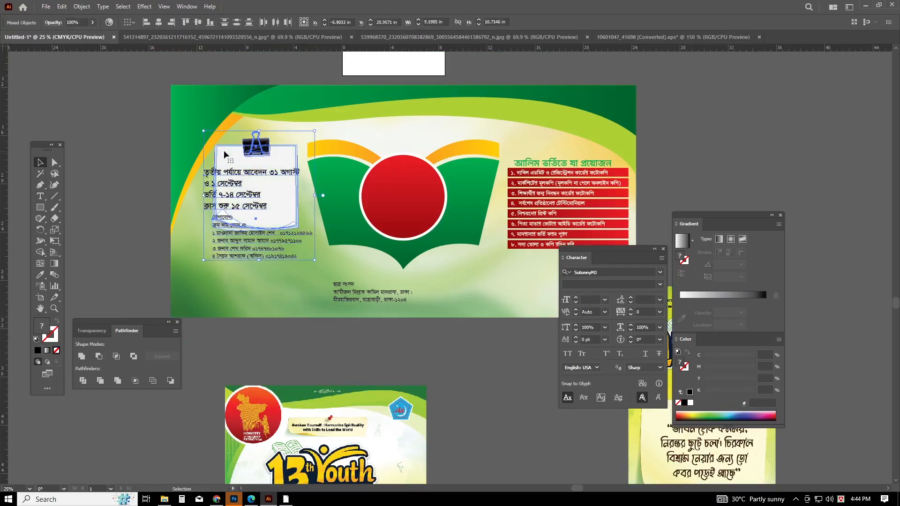
Move the contact text block down to the banner's lower edge and shift the date text onto the note.
{"action": "left_click", "coordinate": [239, 296]}
{"action": "scroll", "coordinate": [245, 301], "scroll_direction": "up", "scroll_amount": 1}
{"action": "left_click_drag", "start_coordinate": [245, 253], "coordinate": [241, 329]}
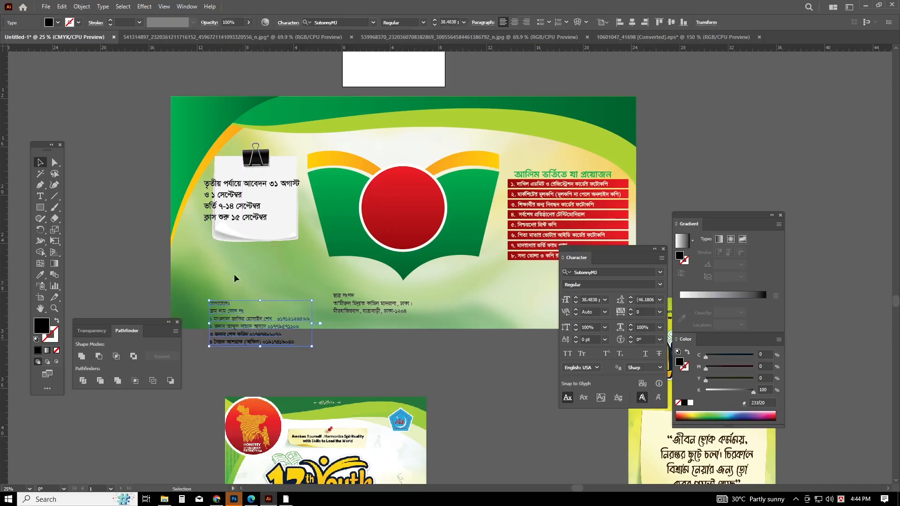
{"action": "left_click", "coordinate": [205, 244]}
{"action": "scroll", "coordinate": [201, 184], "scroll_direction": "up", "scroll_amount": 2}
{"action": "left_click_drag", "start_coordinate": [230, 243], "coordinate": [295, 289]}
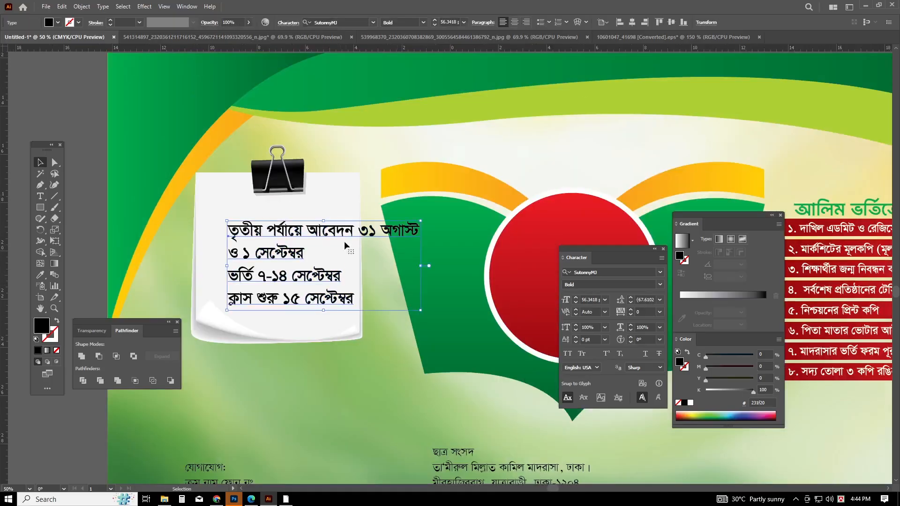
Ungroup the clipped note to separate its shadow from the paper.
{"action": "left_click", "coordinate": [333, 196]}
{"action": "right_click", "coordinate": [334, 195]}
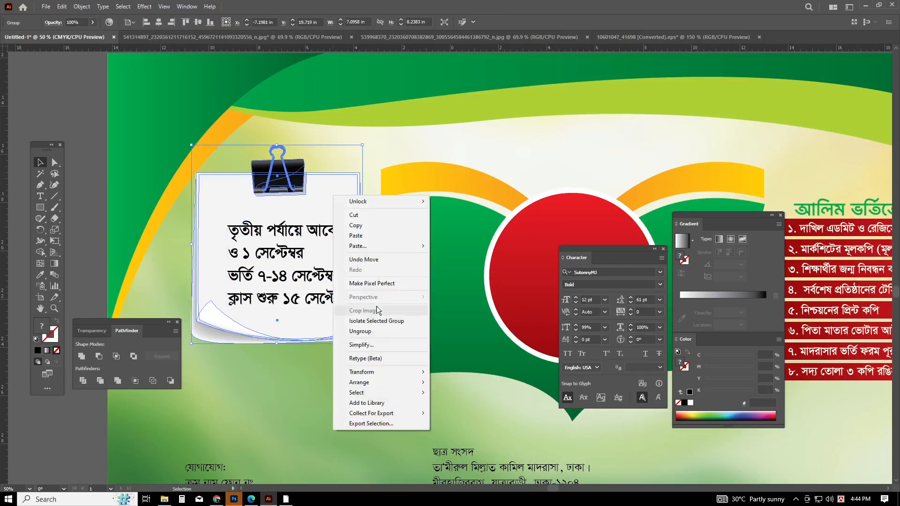
{"action": "left_click", "coordinate": [363, 331]}
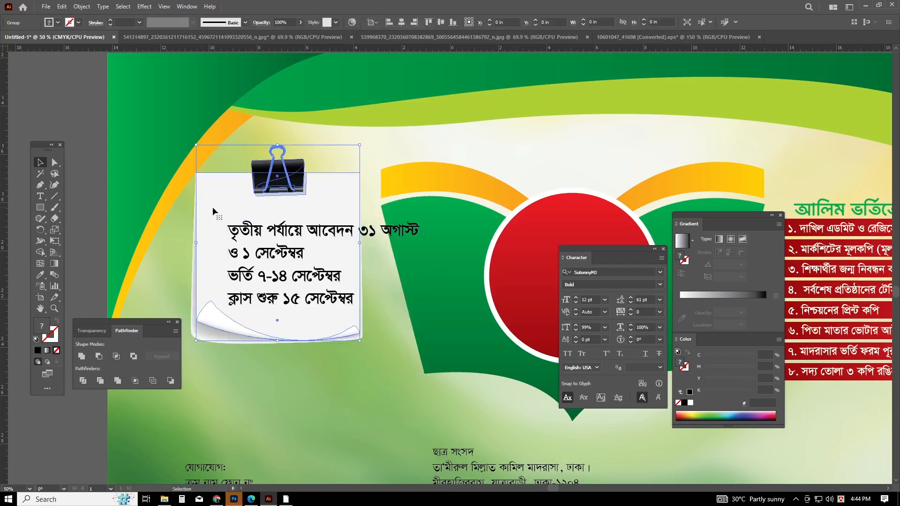
{"action": "right_click", "coordinate": [214, 209]}
{"action": "left_click", "coordinate": [315, 382]}
Set the blending mode of the shadow behind the note to Multiply.
{"action": "left_click", "coordinate": [196, 341]}
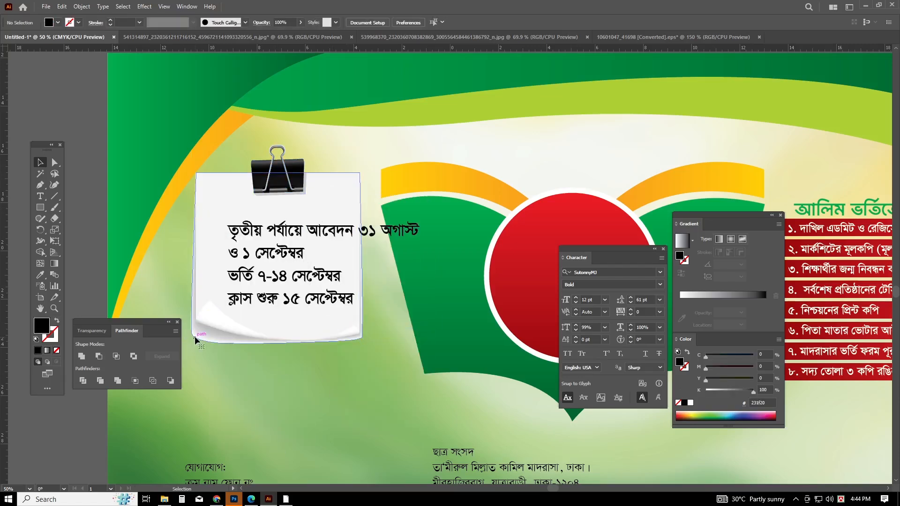
{"action": "left_click", "coordinate": [92, 335]}
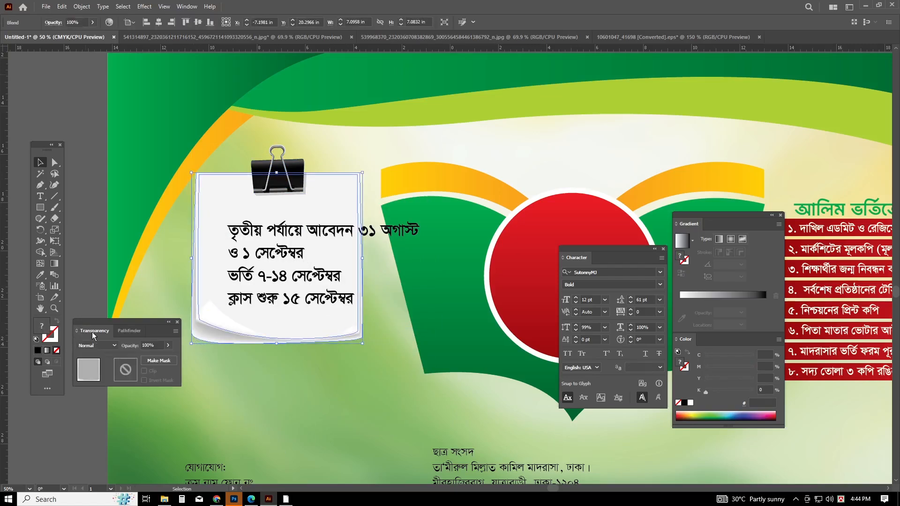
{"action": "left_click", "coordinate": [94, 350]}
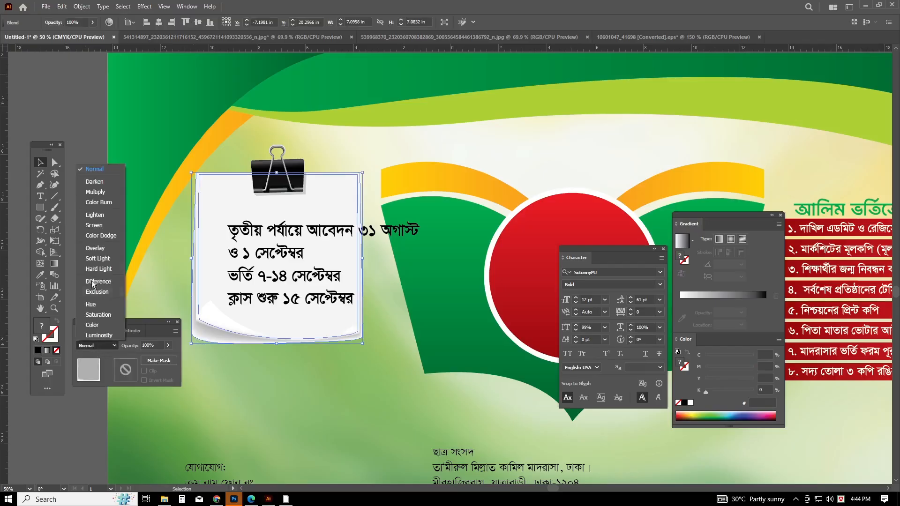
{"action": "left_click", "coordinate": [96, 192]}
{"action": "left_click", "coordinate": [259, 393]}
{"action": "scroll", "coordinate": [374, 410], "scroll_direction": "left", "scroll_amount": 2}
{"action": "scroll", "coordinate": [368, 410], "scroll_direction": "up", "scroll_amount": 1}
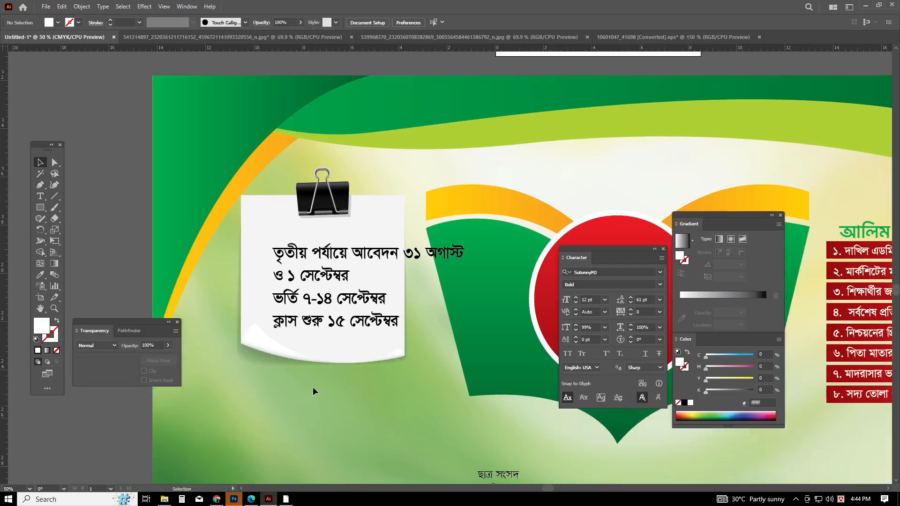
Ungroup the remaining note artwork to separate the paper sheet from the clip and the curled edge.
{"action": "left_click", "coordinate": [245, 243]}
{"action": "right_click", "coordinate": [271, 344]}
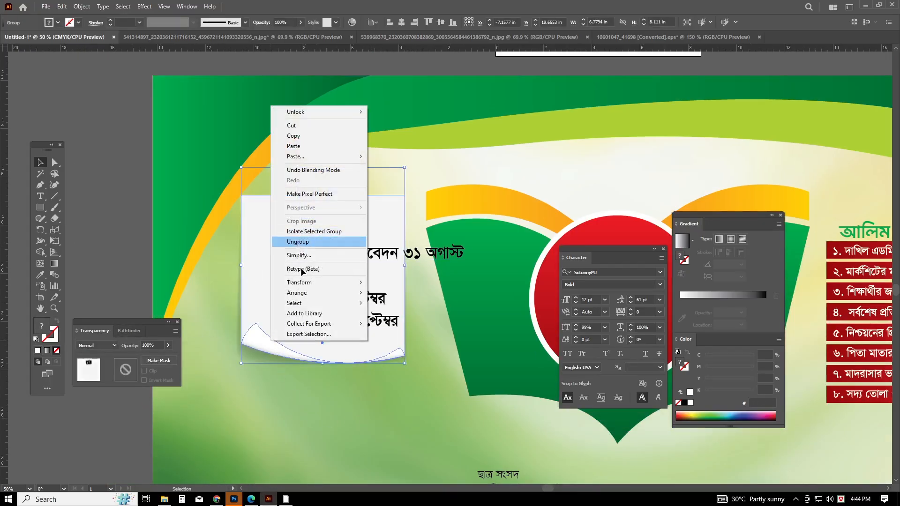
{"action": "left_click", "coordinate": [291, 241]}
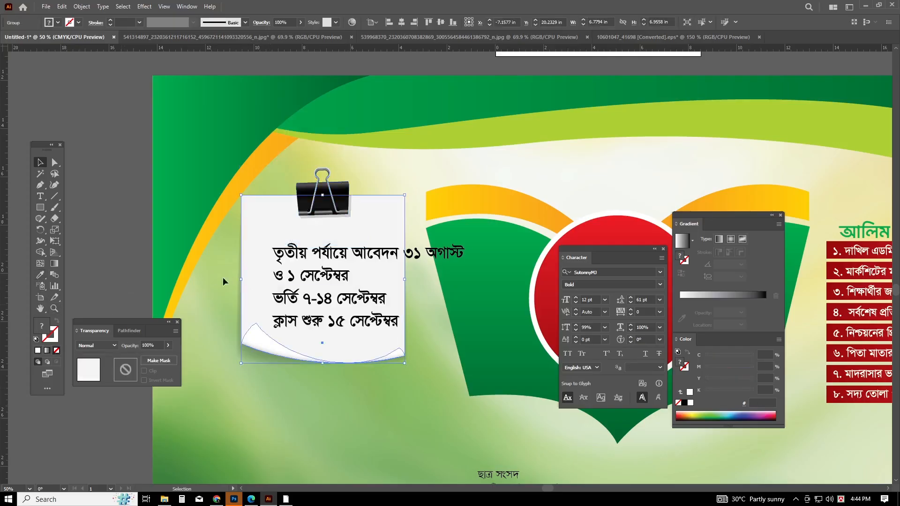
{"action": "right_click", "coordinate": [256, 270]}
{"action": "left_click", "coordinate": [283, 169]}
Fill the note's paper sheet with the yellow-orange gradient sampled from the book's top band.
{"action": "left_click", "coordinate": [241, 222]}
{"action": "left_click", "coordinate": [41, 275]}
{"action": "scroll", "coordinate": [751, 186], "scroll_direction": "right", "scroll_amount": 2}
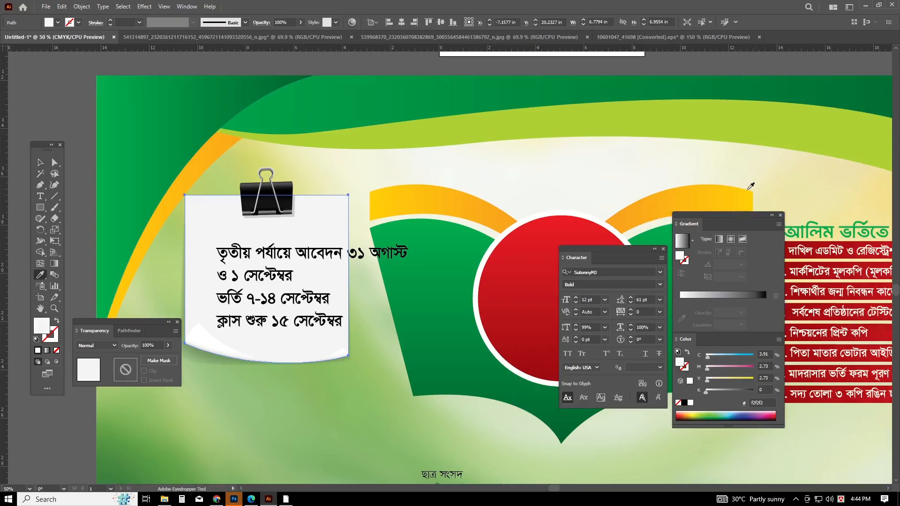
{"action": "left_click", "coordinate": [703, 202]}
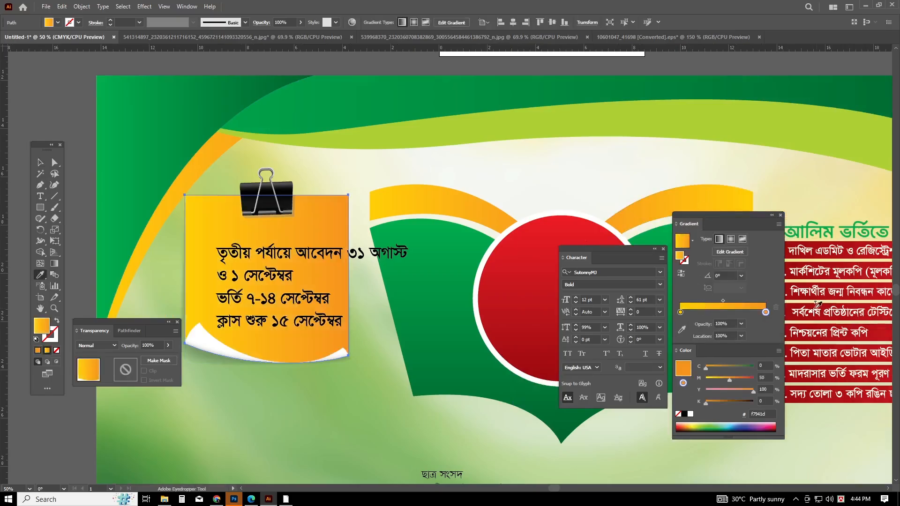
Lighten both stops of the paper's gradient to pale yellow, giving the end stop 0% magenta and 17% yellow.
{"action": "left_click_drag", "start_coordinate": [742, 377], "coordinate": [682, 377]}
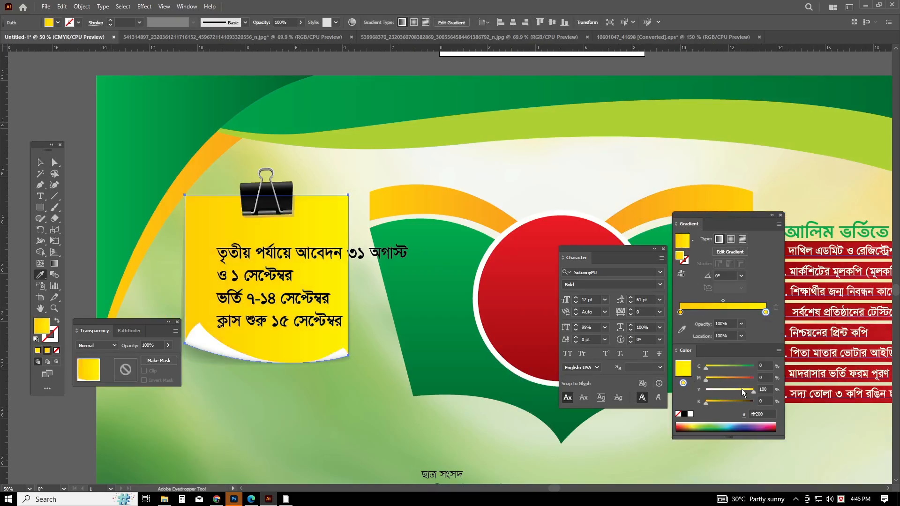
{"action": "left_click_drag", "start_coordinate": [736, 390], "coordinate": [703, 380]}
{"action": "left_click", "coordinate": [680, 311]}
{"action": "left_click_drag", "start_coordinate": [753, 390], "coordinate": [732, 390]}
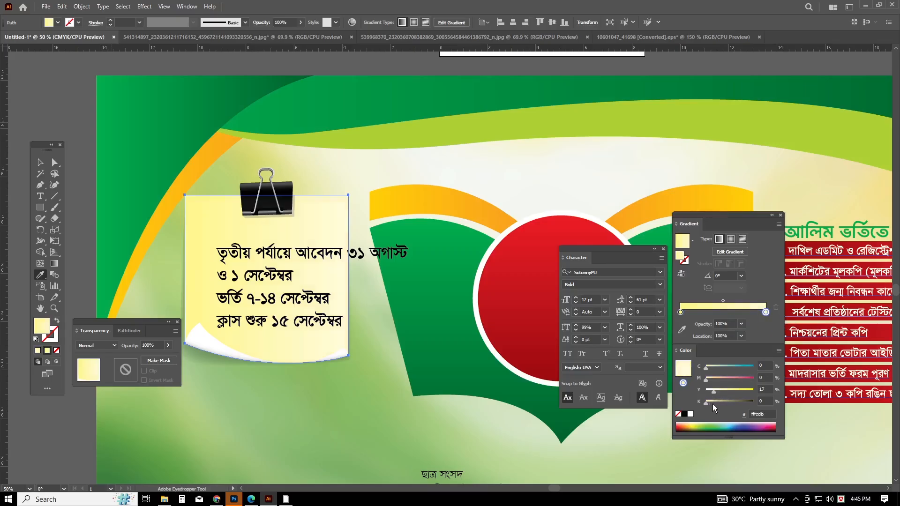
Set the angle of the paper's gradient to 90° and deselect the sheet.
{"action": "left_click", "coordinate": [39, 164]}
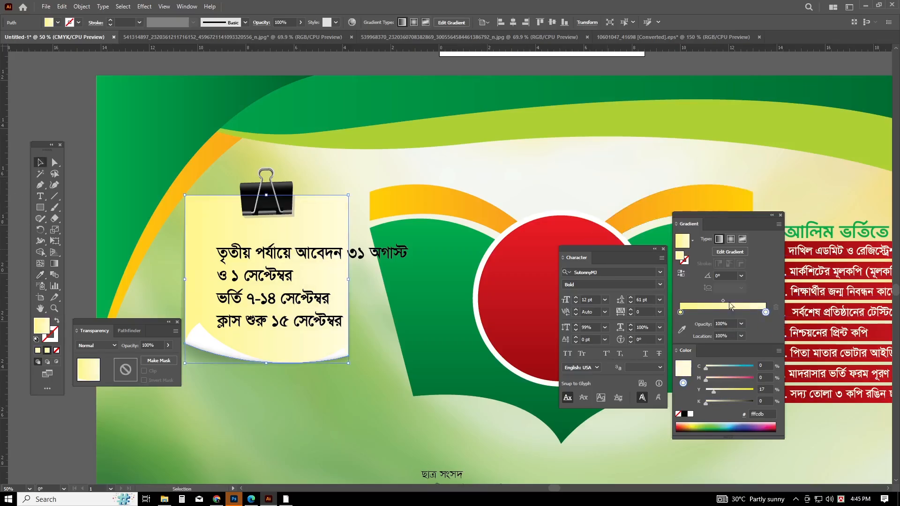
{"action": "type", "text": "90"}
{"action": "key", "text": "Return"}
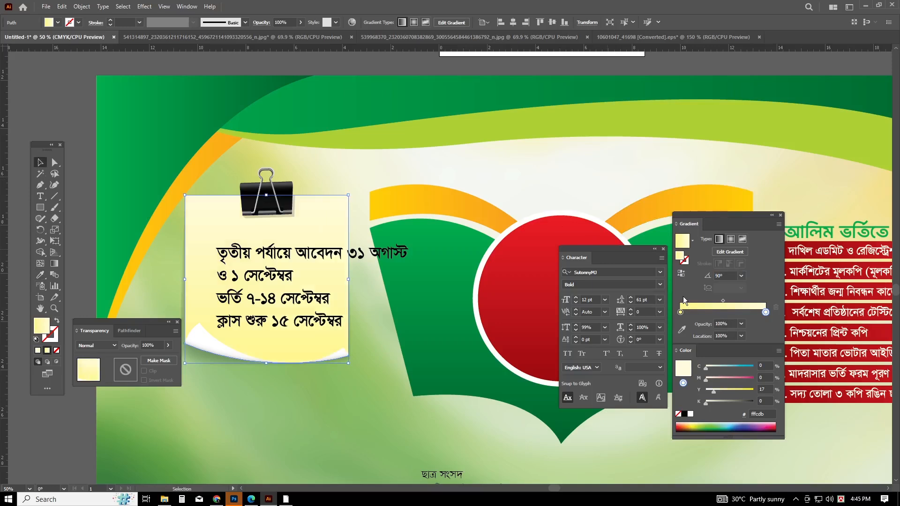
{"action": "left_click", "coordinate": [332, 417]}
{"action": "scroll", "coordinate": [368, 417], "scroll_direction": "down", "scroll_amount": 1}
{"action": "scroll", "coordinate": [406, 415], "scroll_direction": "left", "scroll_amount": 1}
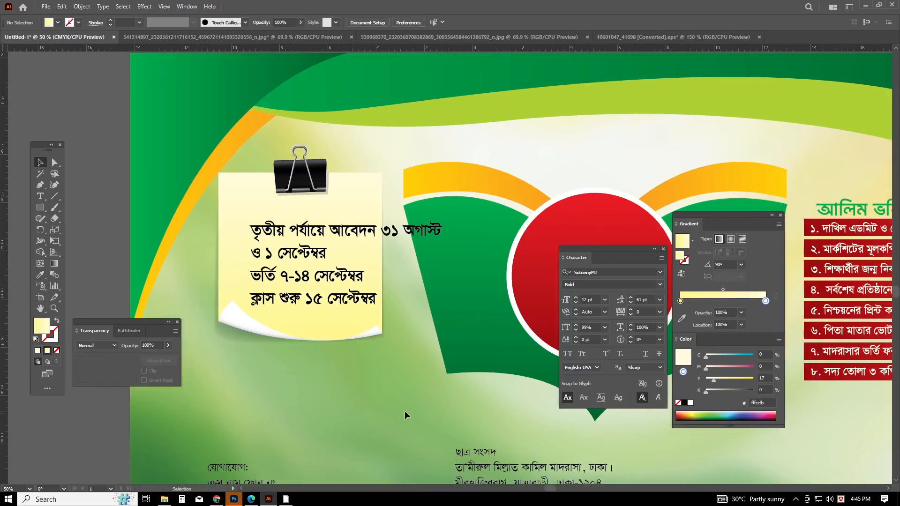
Fill the note's curled bottom edge with the pale yellow gradient sampled from the paper sheet.
{"action": "scroll", "coordinate": [386, 403], "scroll_direction": "up", "scroll_amount": 1}
{"action": "left_click", "coordinate": [247, 349]}
{"action": "key", "text": "i"}
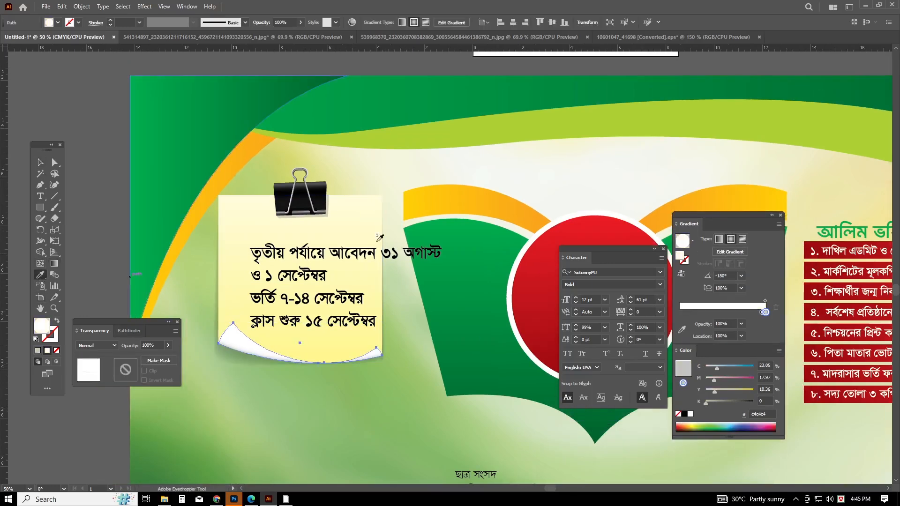
{"action": "left_click", "coordinate": [422, 201]}
{"action": "left_click", "coordinate": [235, 228]}
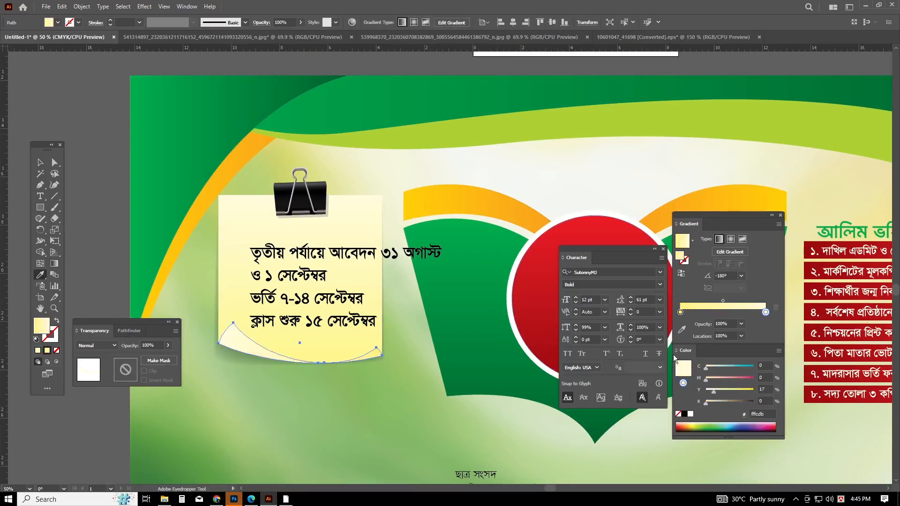
Reverse the curled edge's gradient, set its angle to 0°, and deselect the artwork.
{"action": "left_click", "coordinate": [680, 312]}
{"action": "left_click", "coordinate": [40, 162]}
{"action": "left_click", "coordinate": [302, 401]}
{"action": "scroll", "coordinate": [302, 400], "scroll_direction": "down", "scroll_amount": 1}
{"action": "scroll", "coordinate": [302, 401], "scroll_direction": "left", "scroll_amount": 1}
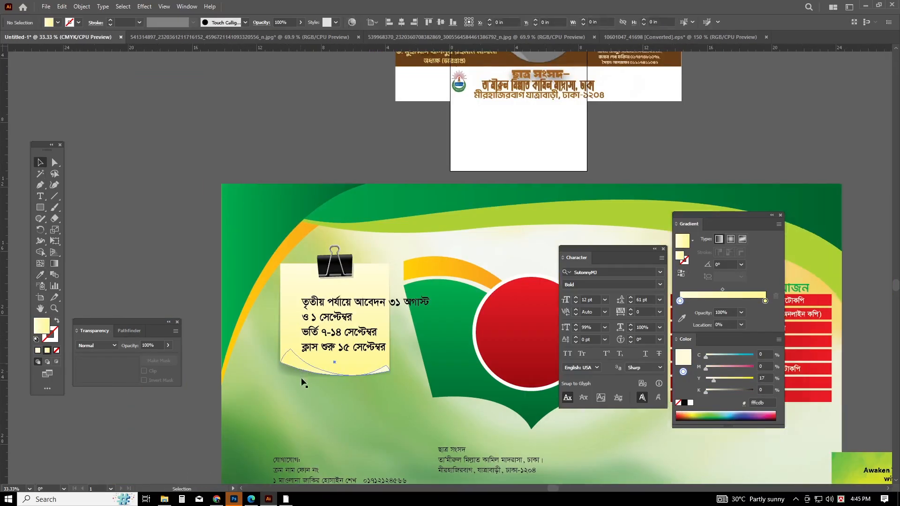
{"action": "scroll", "coordinate": [303, 382], "scroll_direction": "up", "scroll_amount": 2}
{"action": "left_click", "coordinate": [269, 368]}
{"action": "left_click", "coordinate": [361, 404]}
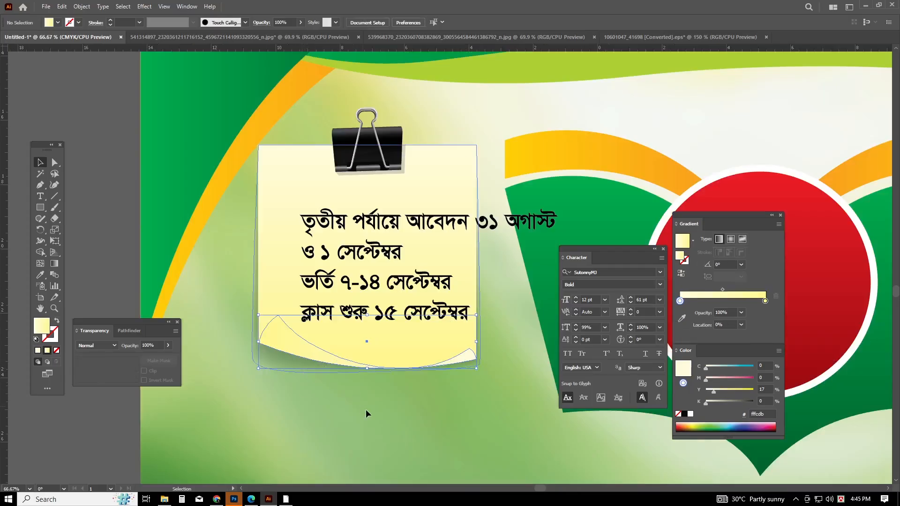
{"action": "scroll", "coordinate": [386, 413], "scroll_direction": "down", "scroll_amount": 1}
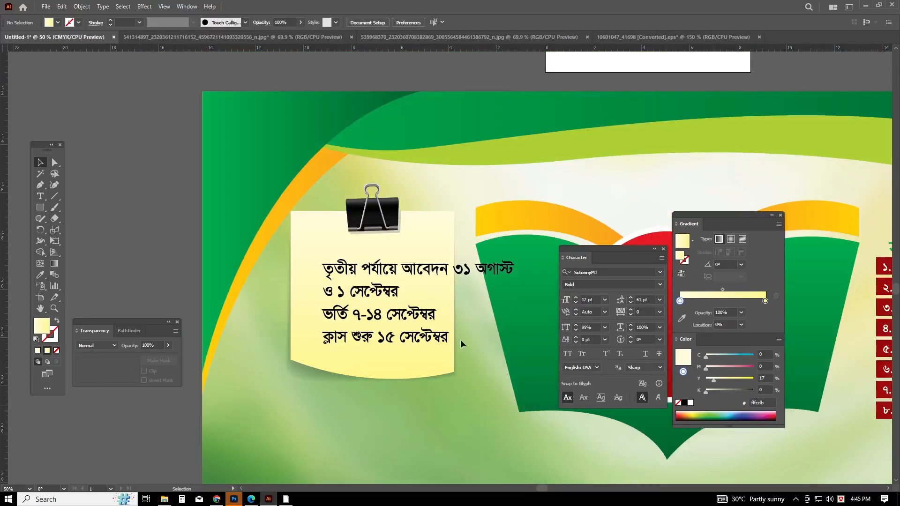
Recolor the date text on the note green with 100% cyan, 0% magenta, 100% yellow and 0% black.
{"action": "left_click_drag", "start_coordinate": [412, 285], "coordinate": [406, 283]}
{"action": "scroll", "coordinate": [701, 312], "scroll_direction": "right", "scroll_amount": 2}
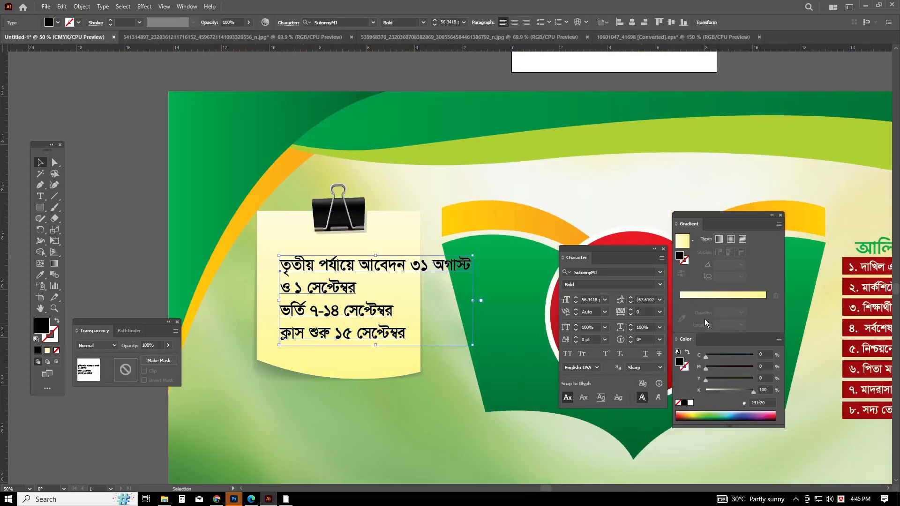
{"action": "left_click", "coordinate": [706, 391]}
{"action": "left_click_drag", "start_coordinate": [724, 379], "coordinate": [780, 367]}
{"action": "left_click", "coordinate": [753, 356]}
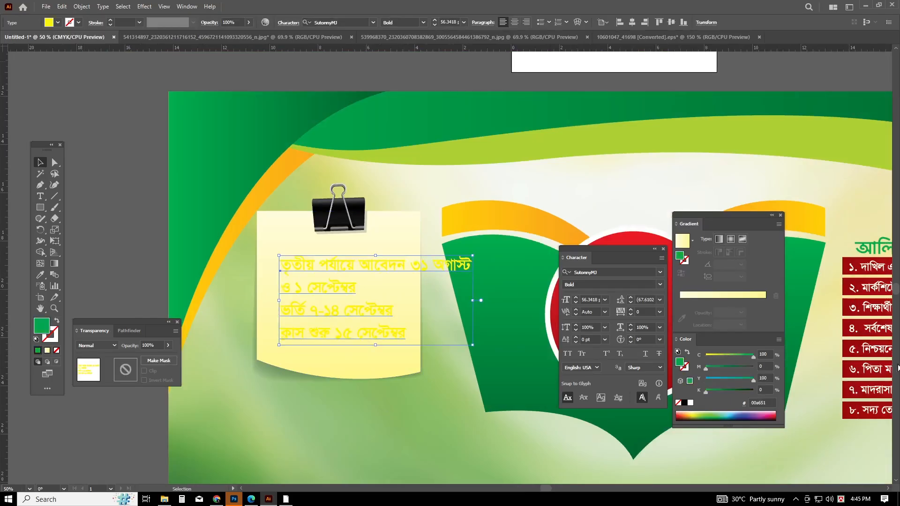
Shrink the green date text to about 44.5 pt and shift it slightly up and left on the note.
{"action": "left_click_drag", "start_coordinate": [476, 303], "coordinate": [435, 304]}
{"action": "left_click", "coordinate": [392, 426]}
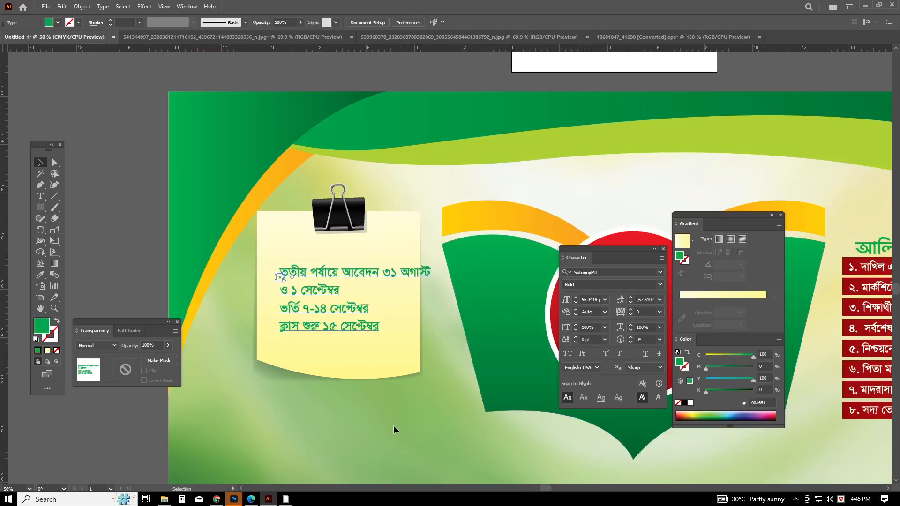
{"action": "scroll", "coordinate": [331, 301], "scroll_direction": "up", "scroll_amount": 2}
{"action": "left_click_drag", "start_coordinate": [333, 326], "coordinate": [328, 322]}
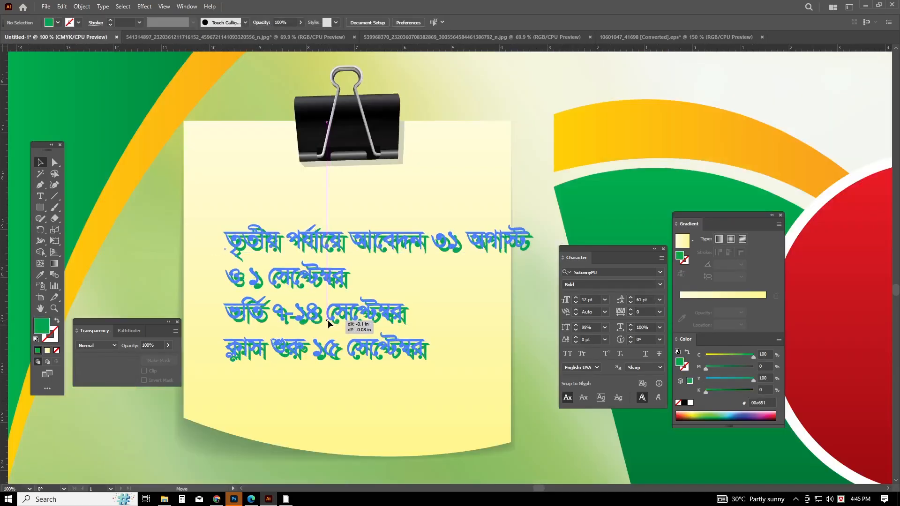
Rebreak the date text so "৩১ অগাস্ট ও ১ সেপ্টেম্বর" sits on one line below "তৃতীয় পর্যায়ে আবেদন".
{"action": "double_click", "coordinate": [437, 246]}
{"action": "key", "text": "BackSpace"}
{"action": "key", "text": "Return"}
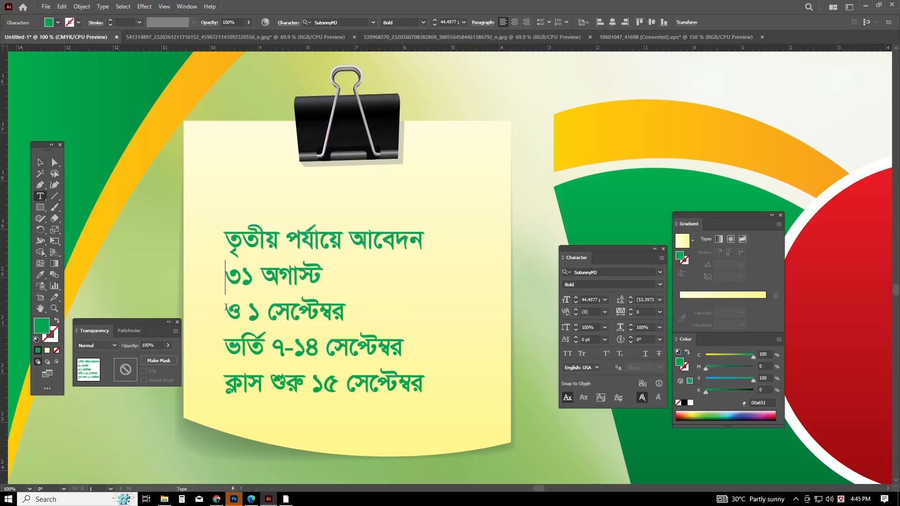
{"action": "left_click", "coordinate": [230, 314]}
{"action": "key", "text": "BackSpace"}
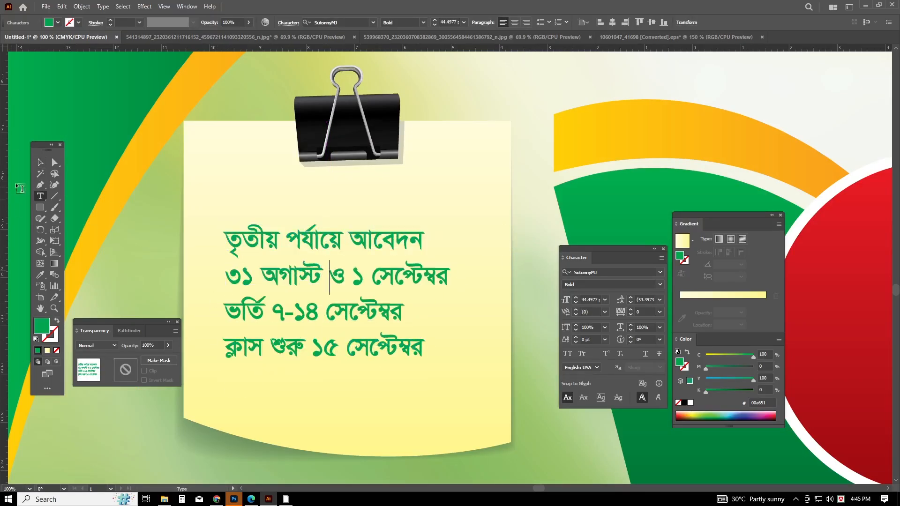
Tighten the leading of the line "৩১ অগাস্ট ও ১ সেপ্টেম্বর" to 48 pt.
{"action": "triple_click", "coordinate": [302, 282]}
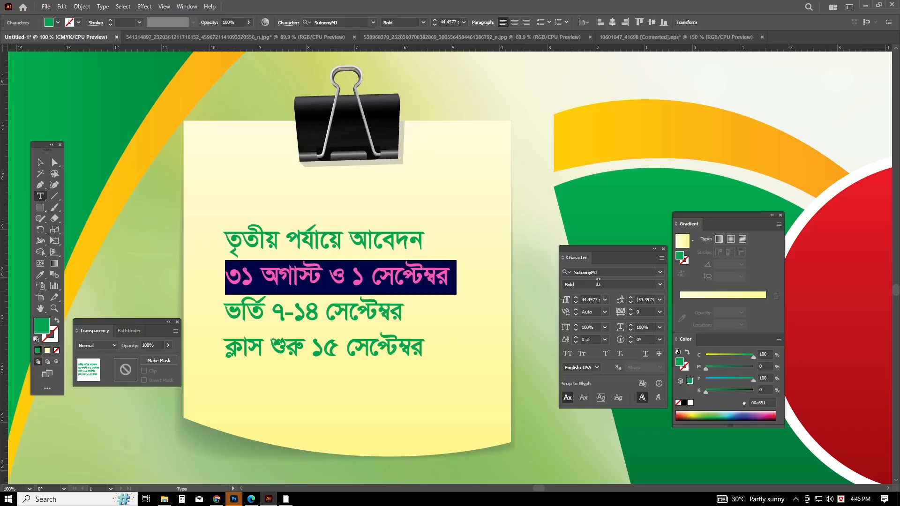
{"action": "left_click", "coordinate": [630, 302]}
{"action": "left_click", "coordinate": [629, 302]}
{"action": "left_click", "coordinate": [630, 302]}
{"action": "left_click", "coordinate": [629, 302]}
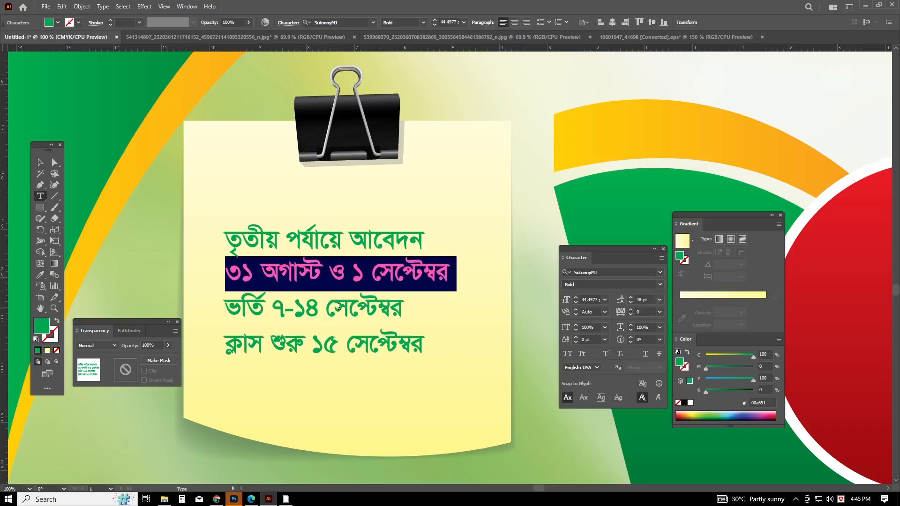
Set the leading of the "ভর্তি ৭-১৪ সেপ্টেম্বর" line to 63 pt and copy its formatting to the class-start line with the Eyedropper.
{"action": "double_click", "coordinate": [339, 306]}
{"action": "triple_click", "coordinate": [338, 306]}
{"action": "left_click", "coordinate": [631, 297]}
{"action": "left_click", "coordinate": [631, 297]}
{"action": "left_click", "coordinate": [631, 298]}
{"action": "left_click", "coordinate": [631, 298]}
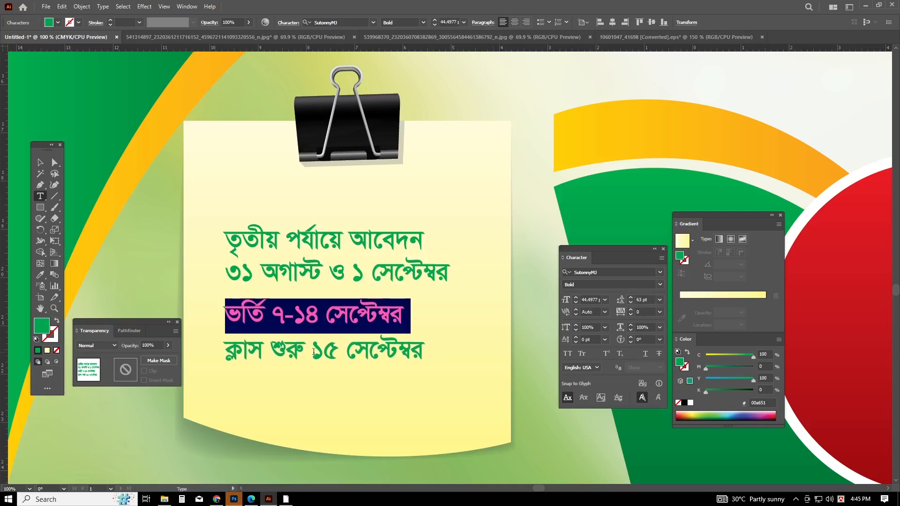
{"action": "triple_click", "coordinate": [291, 353]}
{"action": "left_click", "coordinate": [41, 275]}
{"action": "left_click", "coordinate": [282, 313]}
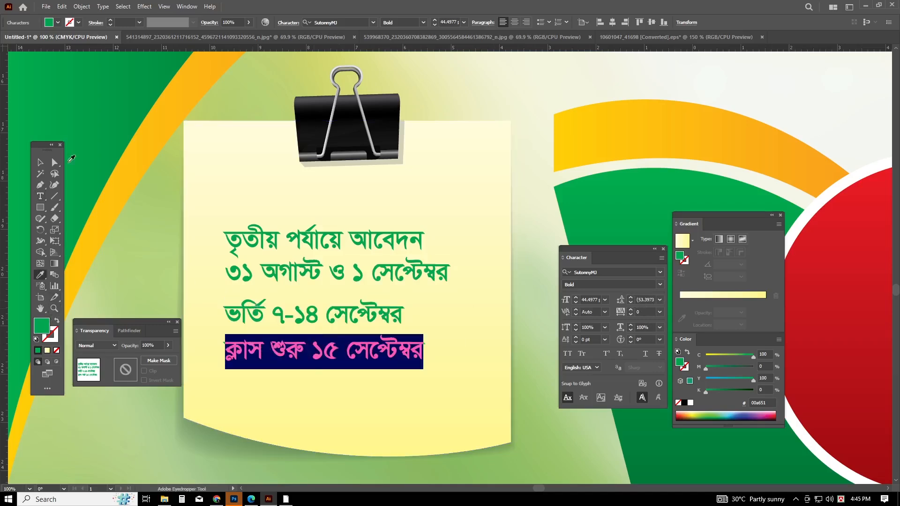
Scale the date text down to about 39.2 pt and reposition it centered on the note.
{"action": "left_click", "coordinate": [40, 163]}
{"action": "left_click_drag", "start_coordinate": [452, 301], "coordinate": [423, 301]}
{"action": "left_click_drag", "start_coordinate": [347, 328], "coordinate": [379, 321]}
Select the note with its binder clip but without the date text, and scale it down around the text.
{"action": "left_click_drag", "start_coordinate": [526, 439], "coordinate": [487, 302]}
{"action": "key", "text": "ctrl+z"}
{"action": "left_click_drag", "start_coordinate": [478, 90], "coordinate": [256, 195]}
{"action": "key", "text": "ctrl+t"}
{"action": "left_click", "coordinate": [360, 241], "text": "shift"}
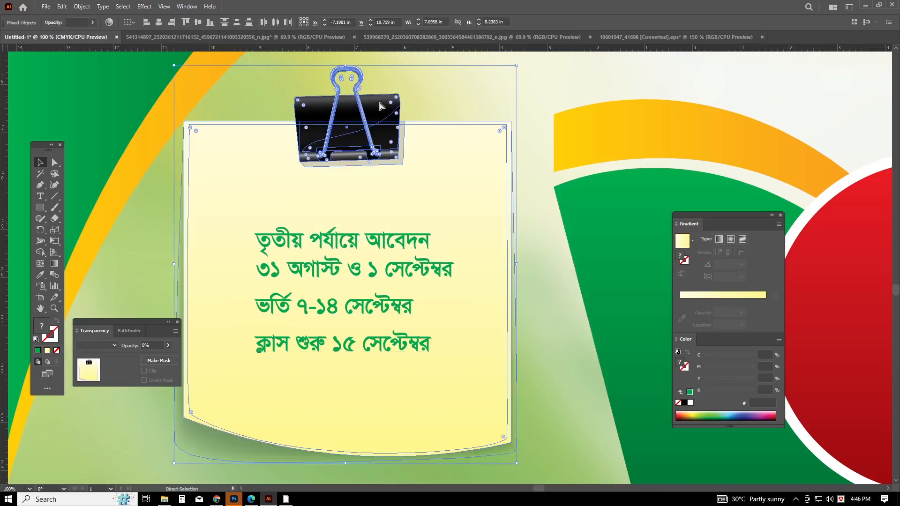
{"action": "key", "text": "ctrl+t"}
{"action": "left_click", "coordinate": [359, 71], "text": "ctrl"}
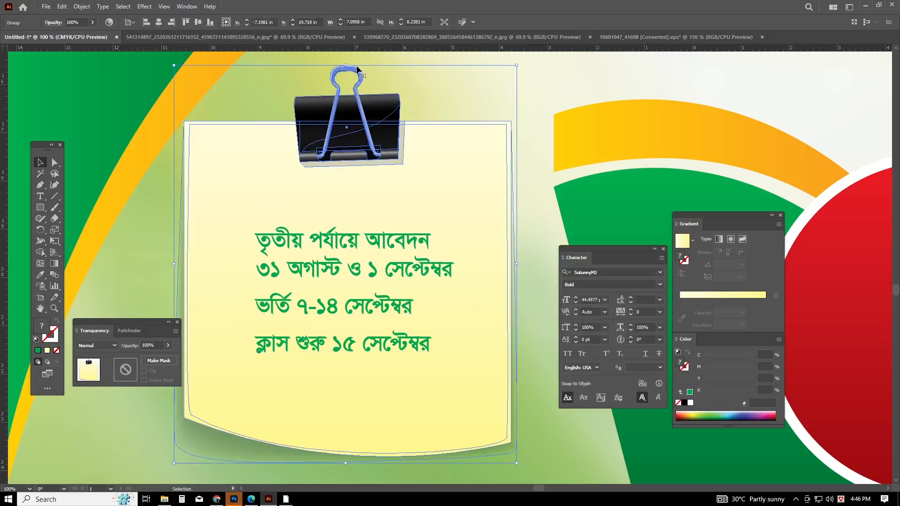
{"action": "left_click_drag", "start_coordinate": [347, 67], "coordinate": [356, 131]}
{"action": "key", "text": "ctrl+2"}
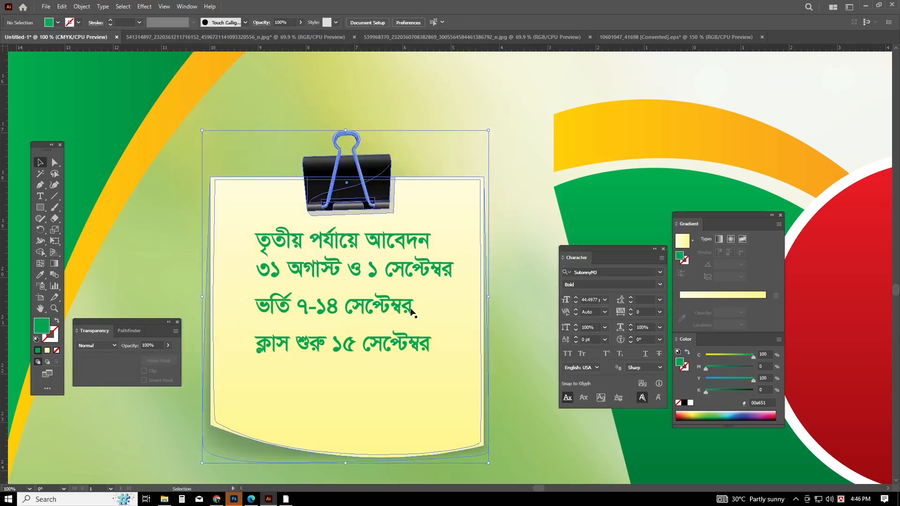
Move the date text lower on the note to leave room under the clip, and deselect it.
{"action": "scroll", "coordinate": [385, 313], "scroll_direction": "down", "scroll_amount": 2}
{"action": "left_click_drag", "start_coordinate": [365, 296], "coordinate": [367, 331]}
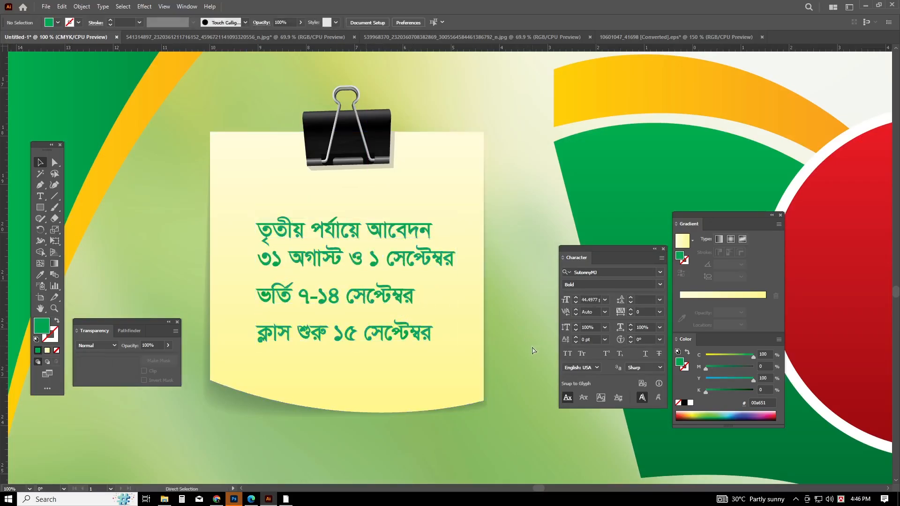
{"action": "left_click", "coordinate": [506, 154]}
Move the brown reference banner image down and left, just above the green banner.
{"action": "scroll", "coordinate": [506, 153], "scroll_direction": "right", "scroll_amount": 1}
{"action": "scroll", "coordinate": [510, 180], "scroll_direction": "down", "scroll_amount": 5}
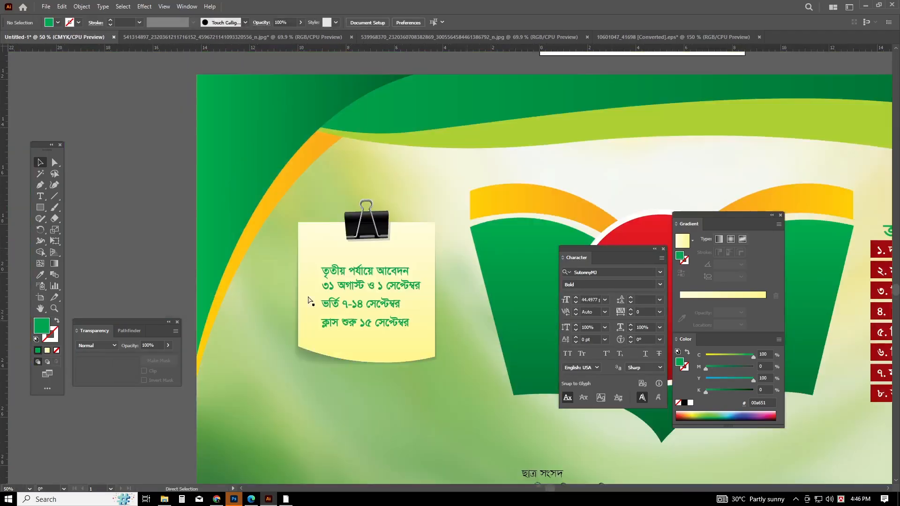
{"action": "scroll", "coordinate": [393, 313], "scroll_direction": "right", "scroll_amount": 5}
{"action": "scroll", "coordinate": [375, 202], "scroll_direction": "up", "scroll_amount": 1}
{"action": "scroll", "coordinate": [342, 194], "scroll_direction": "up", "scroll_amount": 4}
{"action": "scroll", "coordinate": [394, 220], "scroll_direction": "up", "scroll_amount": 3}
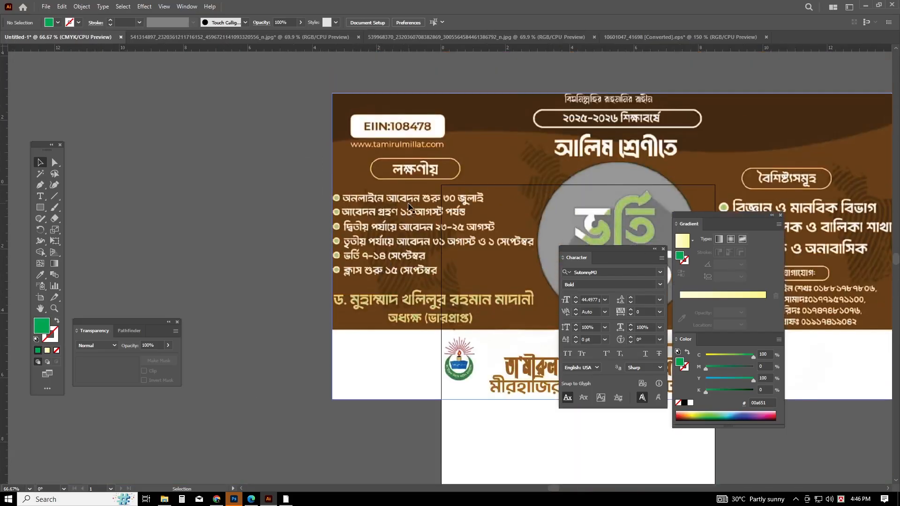
{"action": "scroll", "coordinate": [409, 218], "scroll_direction": "down", "scroll_amount": 6}
{"action": "left_click_drag", "start_coordinate": [409, 206], "coordinate": [291, 287]}
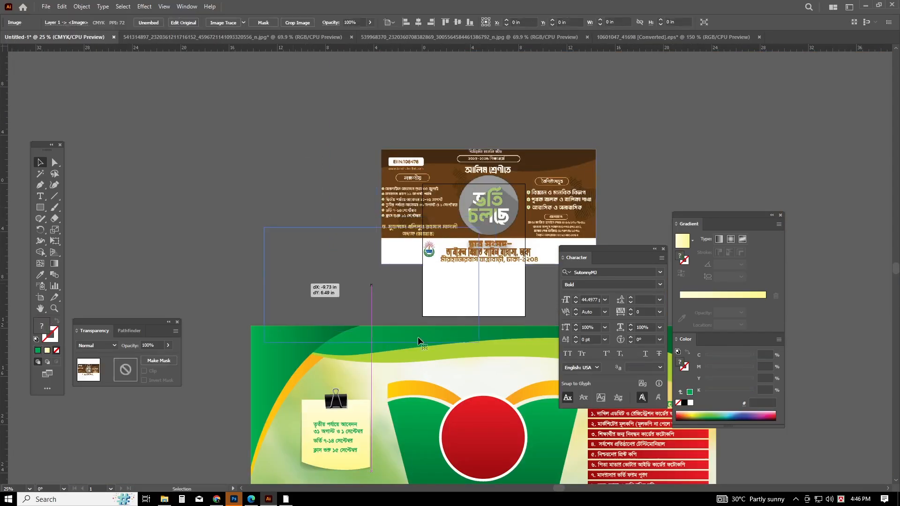
Duplicate the date text above the reference image and replace the copy's wording with "লক্ষণীয়".
{"action": "scroll", "coordinate": [328, 357], "scroll_direction": "down", "scroll_amount": 1}
{"action": "left_click_drag", "start_coordinate": [346, 403], "coordinate": [314, 160], "text": "alt"}
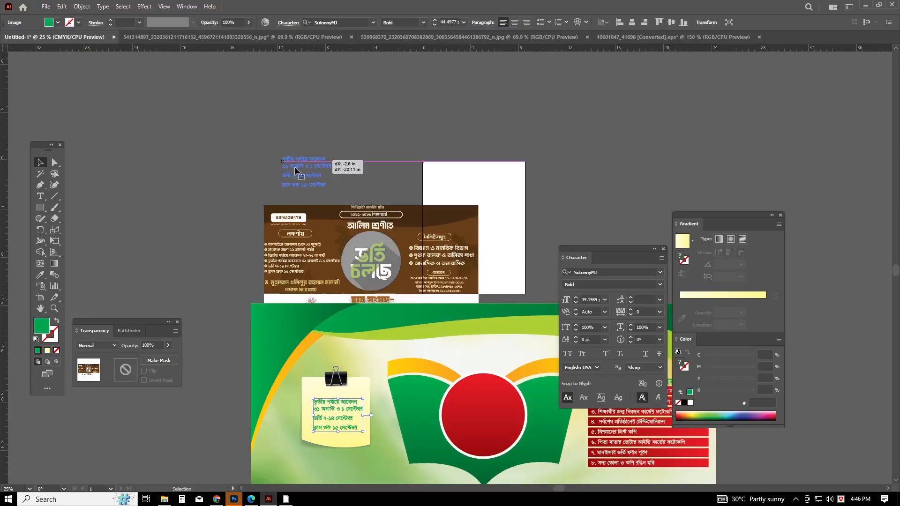
{"action": "scroll", "coordinate": [320, 192], "scroll_direction": "up", "scroll_amount": 2}
{"action": "double_click", "coordinate": [306, 227]}
{"action": "key", "text": "ctrl+a"}
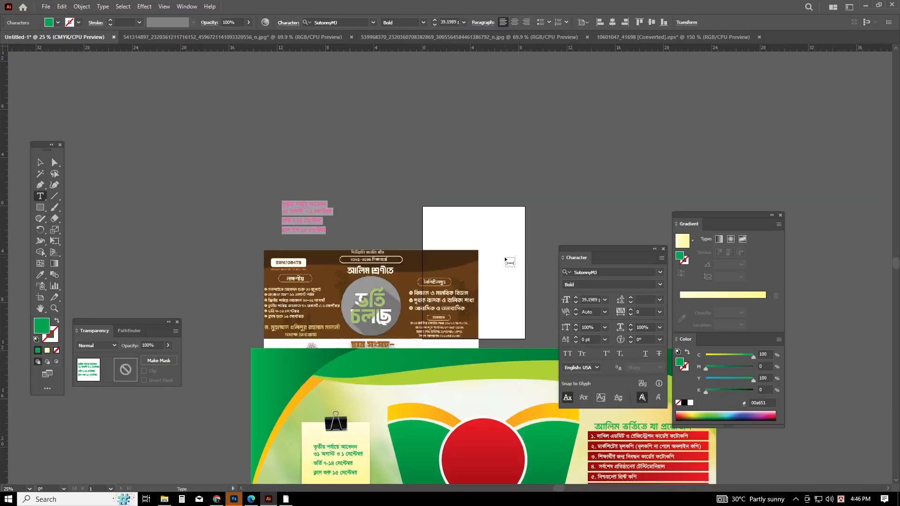
{"action": "key", "text": "BackSpace"}
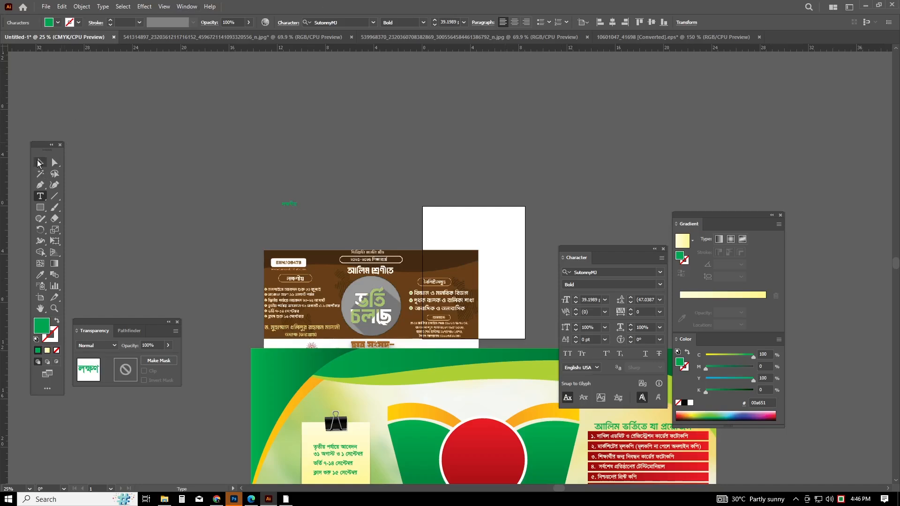
Enlarge the "লক্ষণীয়" heading to about 113 pt and move it onto the note below the clip.
{"action": "left_click", "coordinate": [39, 163]}
{"action": "scroll", "coordinate": [304, 141], "scroll_direction": "down", "scroll_amount": 3}
{"action": "left_click_drag", "start_coordinate": [298, 138], "coordinate": [314, 147]}
{"action": "left_click_drag", "start_coordinate": [286, 136], "coordinate": [334, 377]}
{"action": "scroll", "coordinate": [334, 376], "scroll_direction": "up", "scroll_amount": 5}
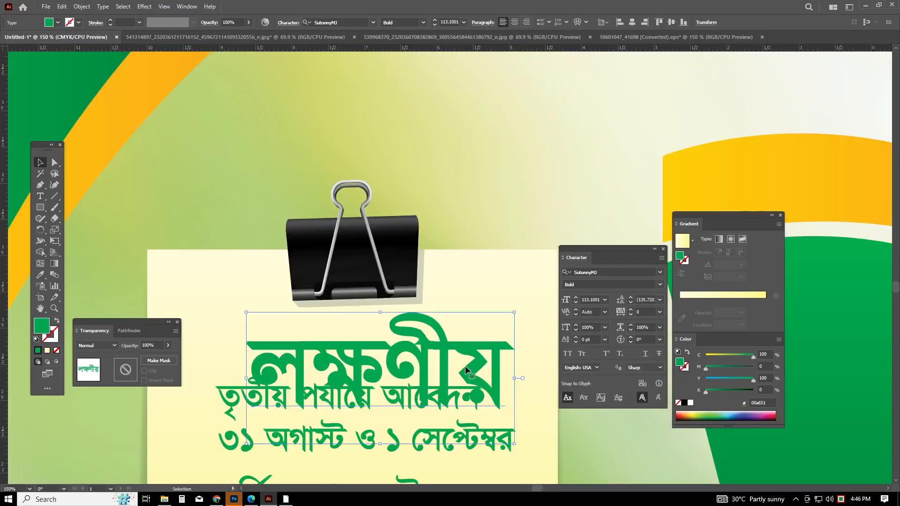
Shrink the "লক্ষণীয়" heading, center it under the clip, and adjust the spacing between it and the date text.
{"action": "left_click_drag", "start_coordinate": [518, 378], "coordinate": [470, 374]}
{"action": "left_click_drag", "start_coordinate": [409, 366], "coordinate": [393, 342]}
{"action": "scroll", "coordinate": [271, 350], "scroll_direction": "down", "scroll_amount": 3}
{"action": "left_click_drag", "start_coordinate": [242, 346], "coordinate": [245, 362]}
{"action": "left_click_drag", "start_coordinate": [304, 300], "coordinate": [303, 309]}
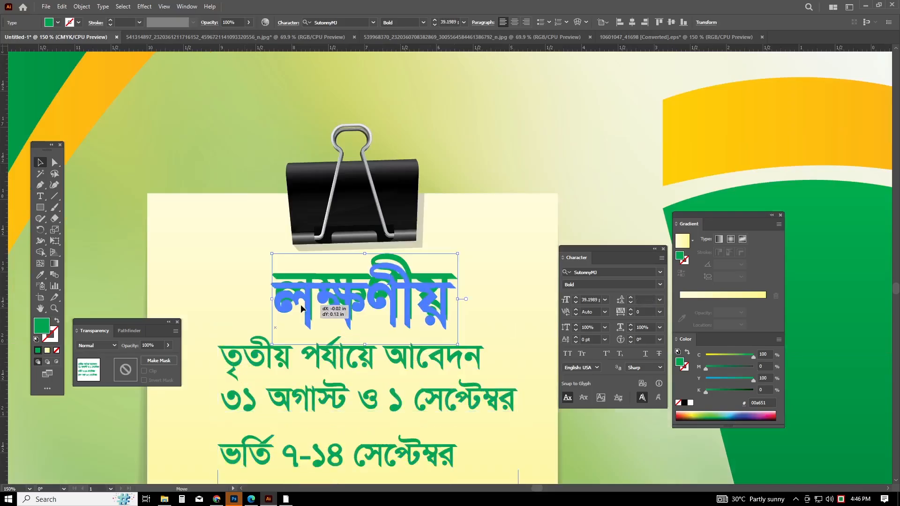
Color the "লক্ষণীয়" heading red with 0% cyan, 100% magenta and 100% yellow, and nudge the date text slightly up.
{"action": "left_click_drag", "start_coordinate": [713, 356], "coordinate": [753, 367]}
{"action": "left_click", "coordinate": [545, 221]}
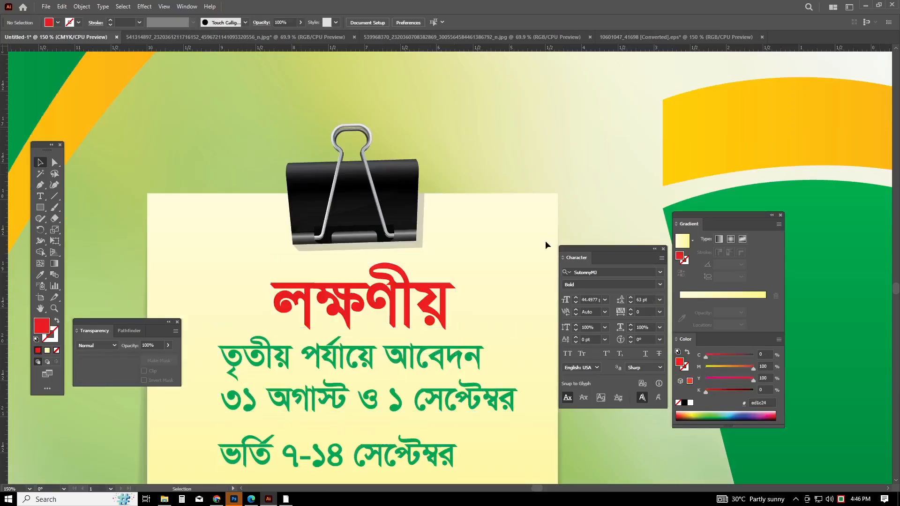
{"action": "scroll", "coordinate": [546, 221], "scroll_direction": "down", "scroll_amount": 3}
{"action": "left_click_drag", "start_coordinate": [437, 277], "coordinate": [436, 273]}
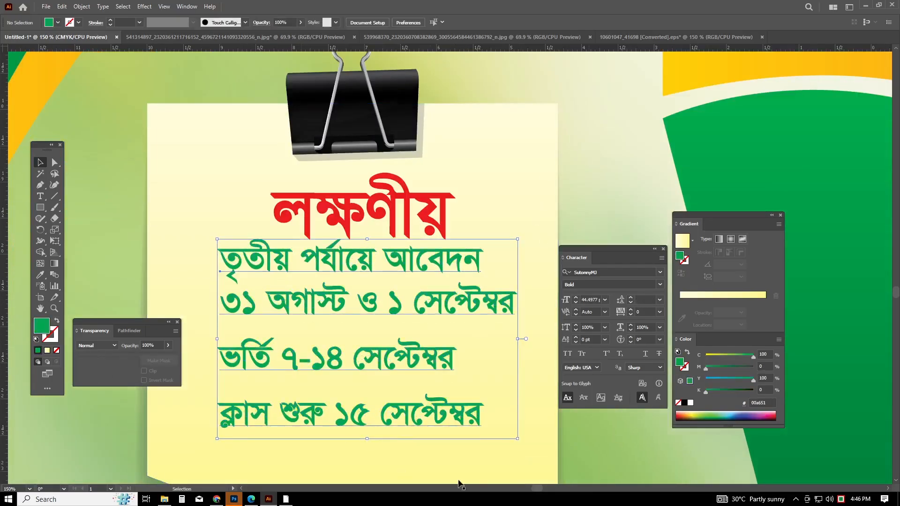
{"action": "left_click", "coordinate": [402, 472]}
Draw a square bullet about 0.16 in wide in front of the line "তৃতীয় পর্যায়ে আবেদন".
{"action": "scroll", "coordinate": [402, 472], "scroll_direction": "down", "scroll_amount": 2}
{"action": "scroll", "coordinate": [71, 219], "scroll_direction": "left", "scroll_amount": 1}
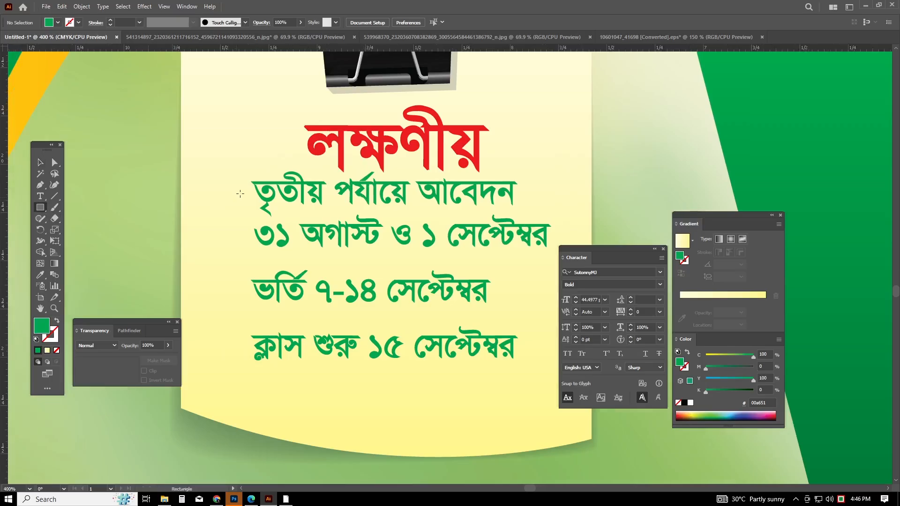
{"action": "scroll", "coordinate": [216, 201], "scroll_direction": "up", "scroll_amount": 3}
{"action": "mouse_move", "coordinate": [250, 164]}
{"action": "left_mouse_down"}
{"action": "mouse_move", "coordinate": [280, 195]}
{"action": "mouse_move", "coordinate": [259, 165]}
{"action": "left_mouse_up"}
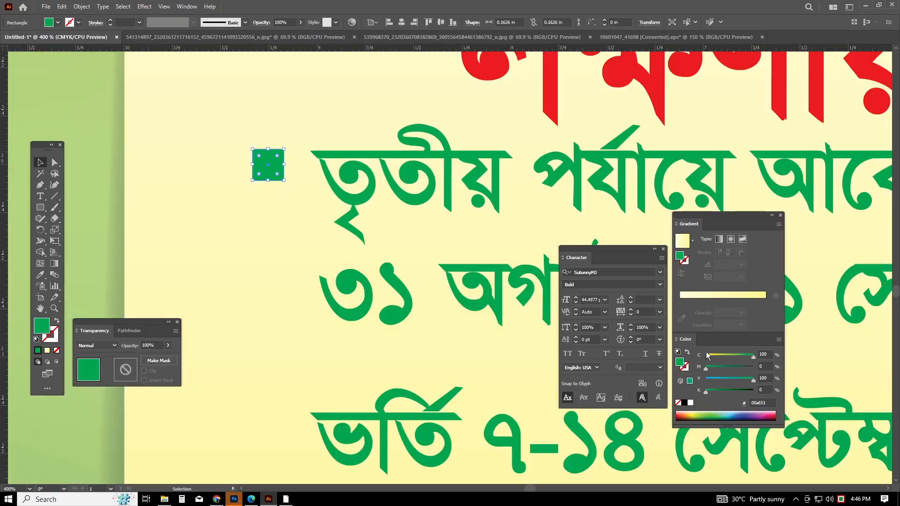
Fill the square bullet with orange using 0% cyan, 51% magenta and 100% yellow.
{"action": "left_click_drag", "start_coordinate": [713, 355], "coordinate": [668, 364]}
{"action": "left_click_drag", "start_coordinate": [738, 364], "coordinate": [755, 366]}
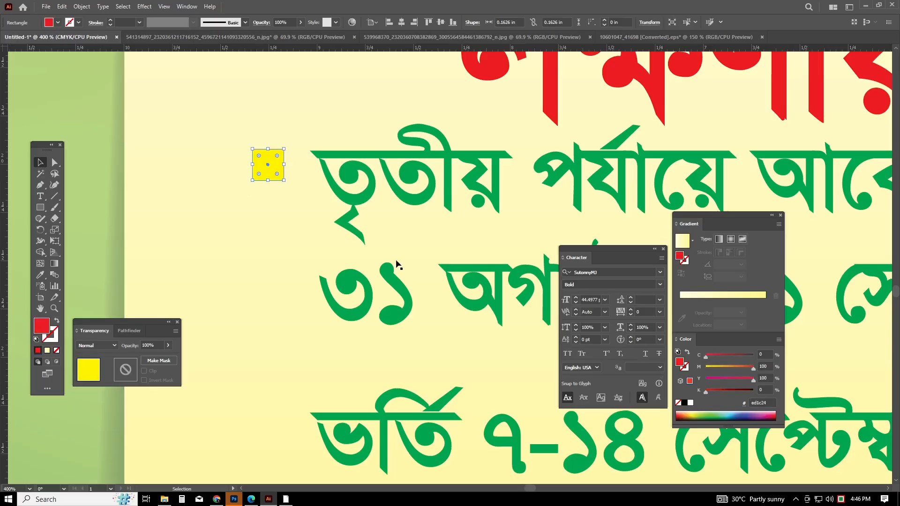
{"action": "left_click", "coordinate": [739, 368]}
{"action": "left_click", "coordinate": [307, 173]}
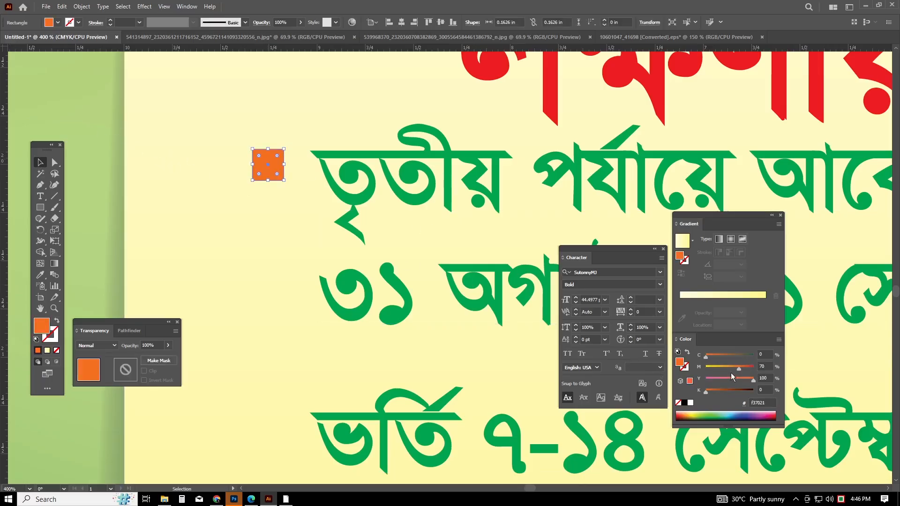
{"action": "left_click", "coordinate": [117, 144]}
Place copies of the orange square bullet in front of the "ভর্তি" and "ক্লাস শুরু" lines, and deselect them.
{"action": "scroll", "coordinate": [142, 175], "scroll_direction": "down", "scroll_amount": 1}
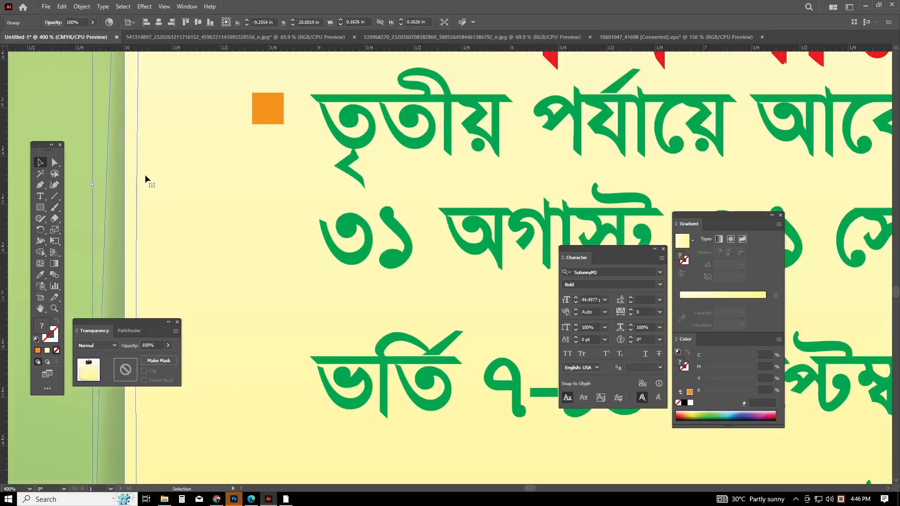
{"action": "left_click_drag", "start_coordinate": [279, 117], "coordinate": [283, 242]}
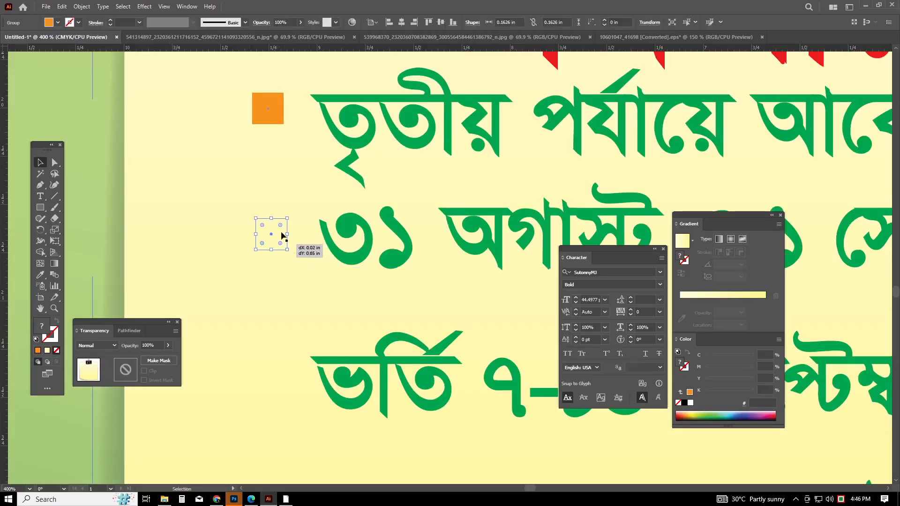
{"action": "scroll", "coordinate": [276, 210], "scroll_direction": "down", "scroll_amount": 3}
{"action": "left_click_drag", "start_coordinate": [275, 183], "coordinate": [267, 464]}
{"action": "scroll", "coordinate": [183, 255], "scroll_direction": "down", "scroll_amount": 3}
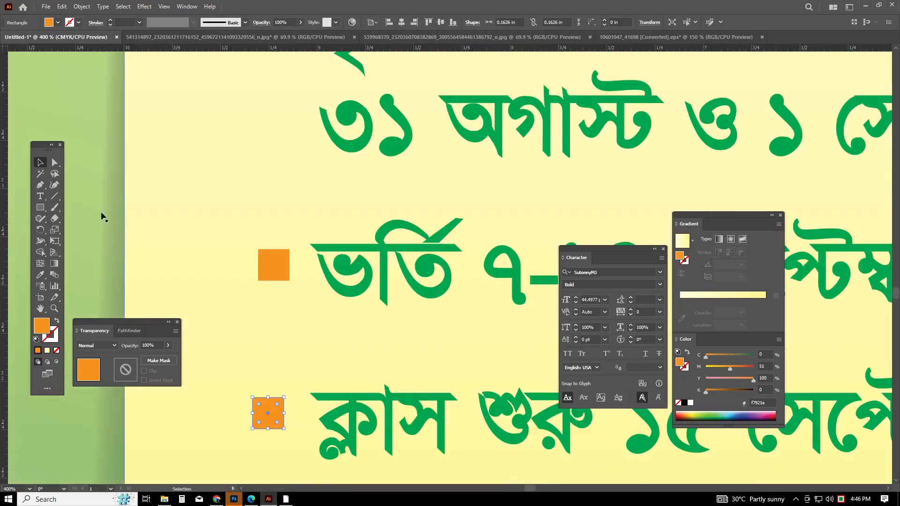
{"action": "left_click", "coordinate": [101, 166]}
Examine the bulleted note and its surroundings on the banner, down to the contact text along the bottom edge.
{"action": "scroll", "coordinate": [105, 174], "scroll_direction": "down", "scroll_amount": 2}
{"action": "scroll", "coordinate": [171, 207], "scroll_direction": "up", "scroll_amount": 3}
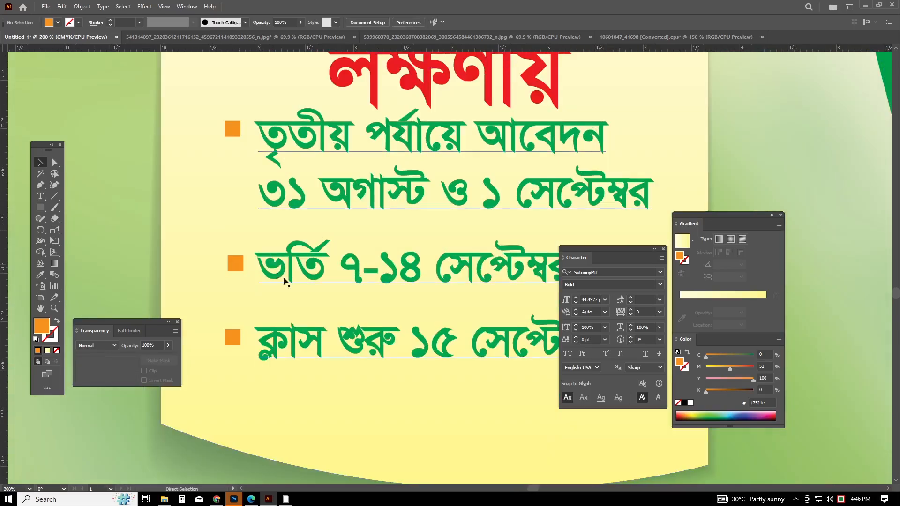
{"action": "scroll", "coordinate": [284, 281], "scroll_direction": "left", "scroll_amount": 2}
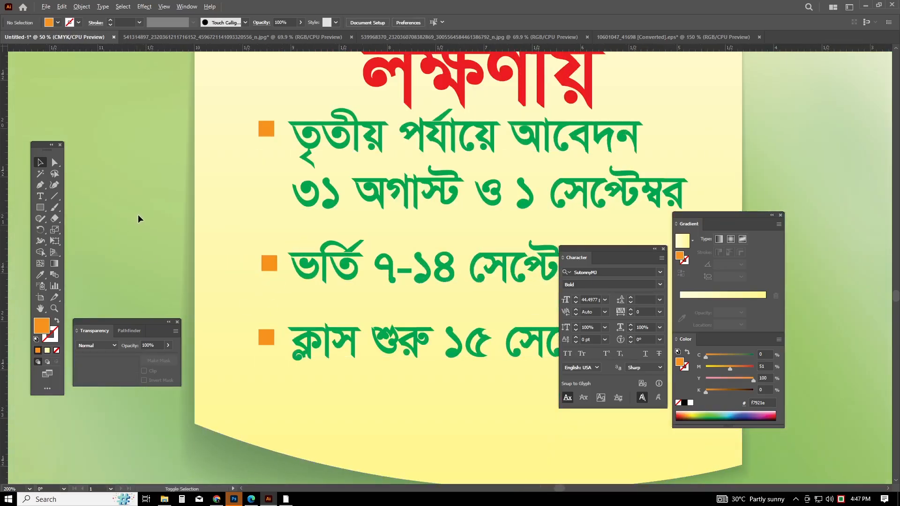
{"action": "scroll", "coordinate": [138, 215], "scroll_direction": "down", "scroll_amount": 4}
{"action": "scroll", "coordinate": [297, 290], "scroll_direction": "left", "scroll_amount": 6}
{"action": "scroll", "coordinate": [386, 289], "scroll_direction": "up", "scroll_amount": 3}
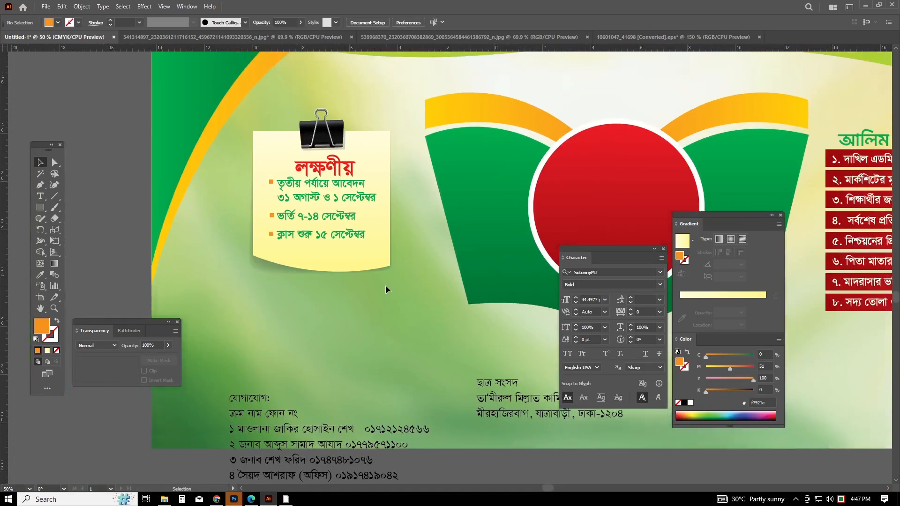
{"action": "scroll", "coordinate": [384, 283], "scroll_direction": "down", "scroll_amount": 2}
{"action": "scroll", "coordinate": [373, 291], "scroll_direction": "right", "scroll_amount": 2}
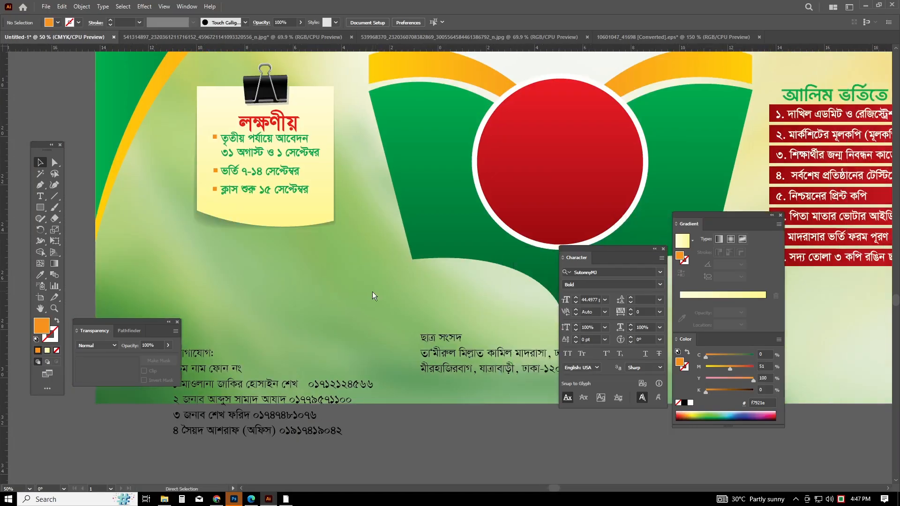
Save the document as an Adobe Illustrator file named "admission banner" in the youtube folder.
{"action": "key", "text": "ctrl+s"}
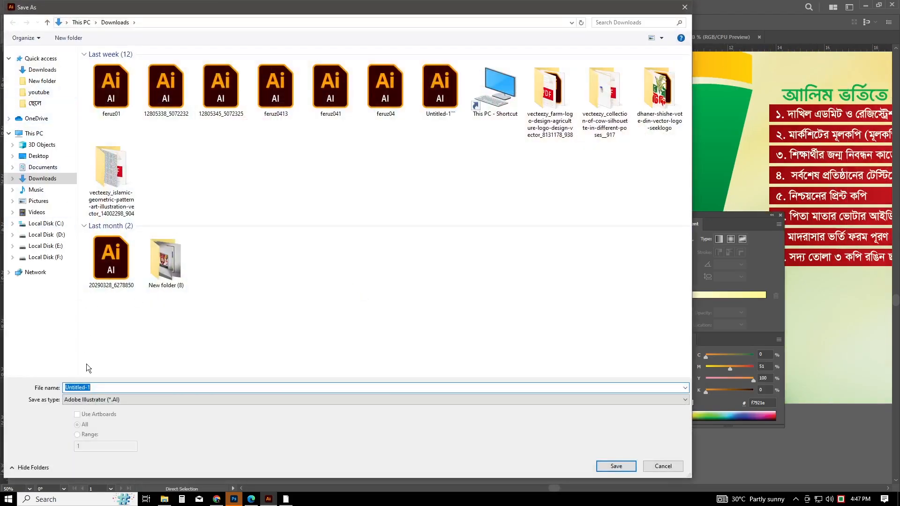
{"action": "left_click", "coordinate": [39, 92]}
{"action": "left_click", "coordinate": [112, 387]}
{"action": "left_click", "coordinate": [110, 386]}
{"action": "type", "text": "ৃw"}
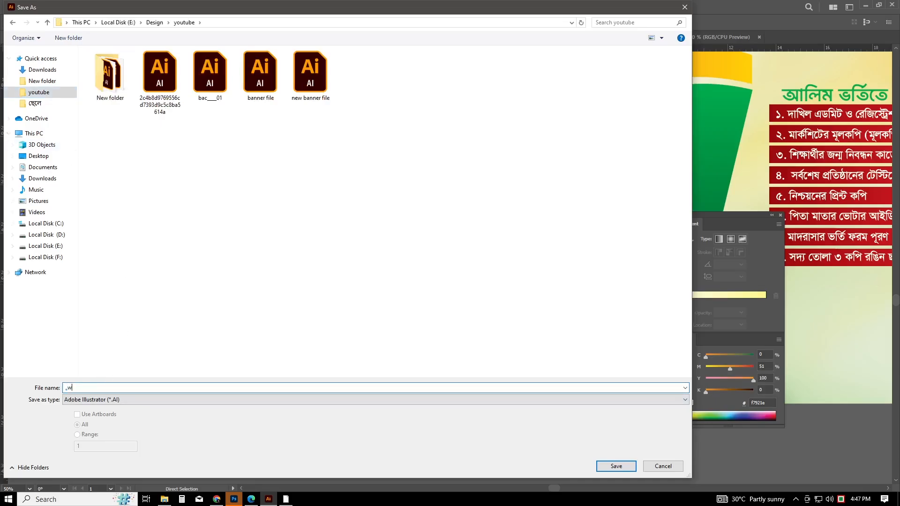
{"action": "type", "text": "admission banner"}
{"action": "key", "text": "Return"}
{"action": "key", "text": "Return"}
Examine the banner layout, from the yellow note to the contact text crossing the bottom edge.
{"action": "scroll", "coordinate": [361, 279], "scroll_direction": "down", "scroll_amount": 1}
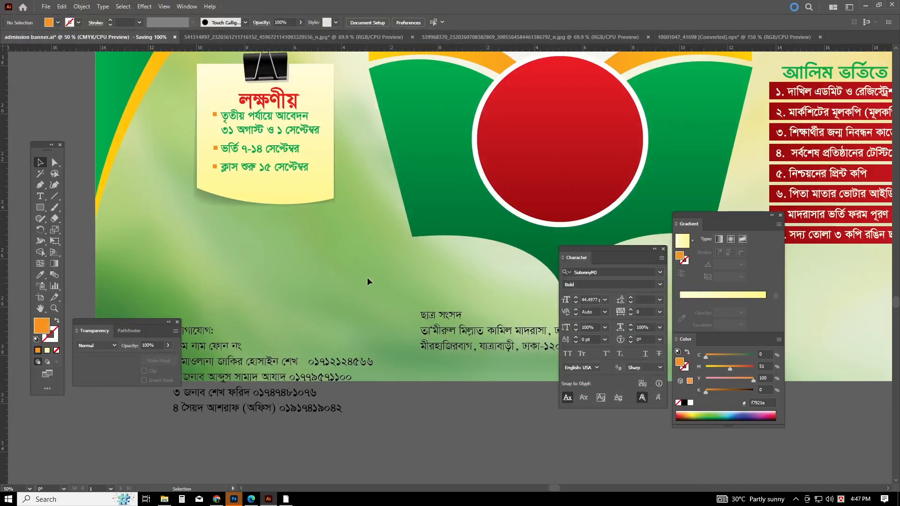
{"action": "scroll", "coordinate": [367, 277], "scroll_direction": "up", "scroll_amount": 4}
{"action": "scroll", "coordinate": [363, 277], "scroll_direction": "down", "scroll_amount": 5}
{"action": "scroll", "coordinate": [361, 277], "scroll_direction": "down", "scroll_amount": 1}
{"action": "scroll", "coordinate": [364, 278], "scroll_direction": "down", "scroll_amount": 2}
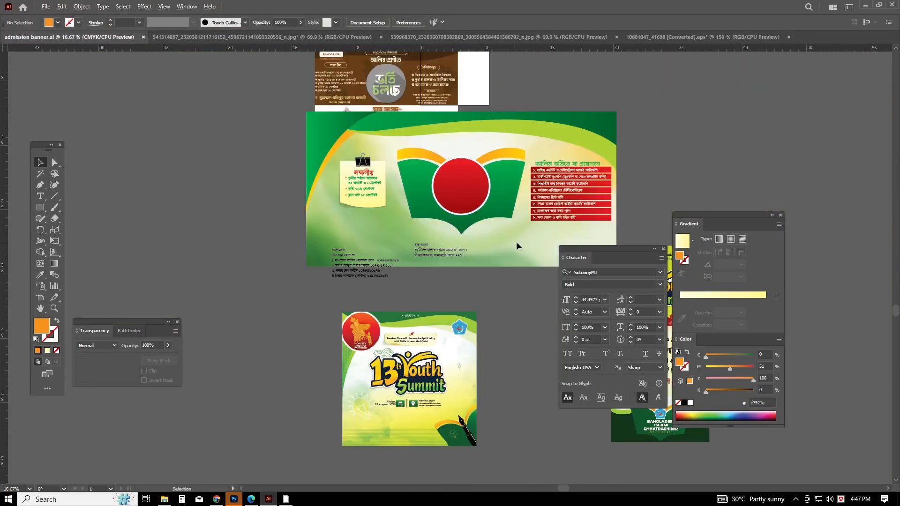
{"action": "scroll", "coordinate": [516, 240], "scroll_direction": "up", "scroll_amount": 1}
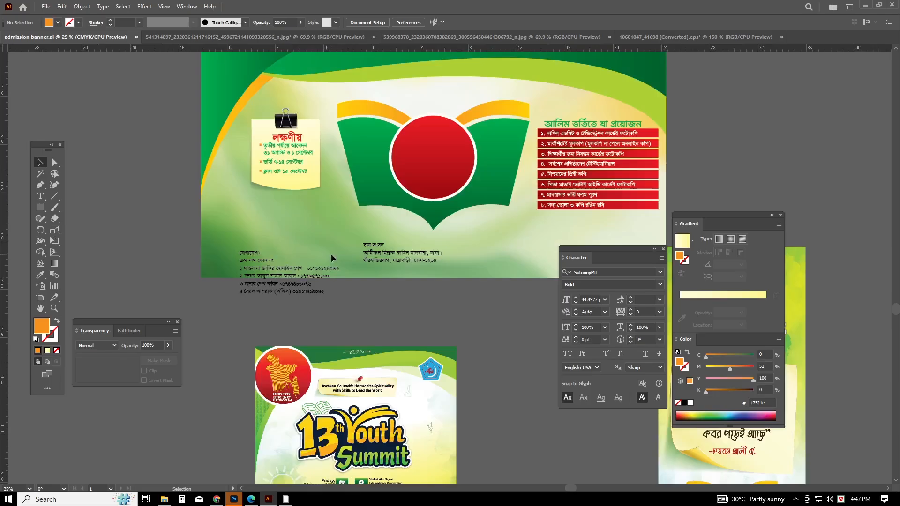
{"action": "scroll", "coordinate": [327, 248], "scroll_direction": "up", "scroll_amount": 2}
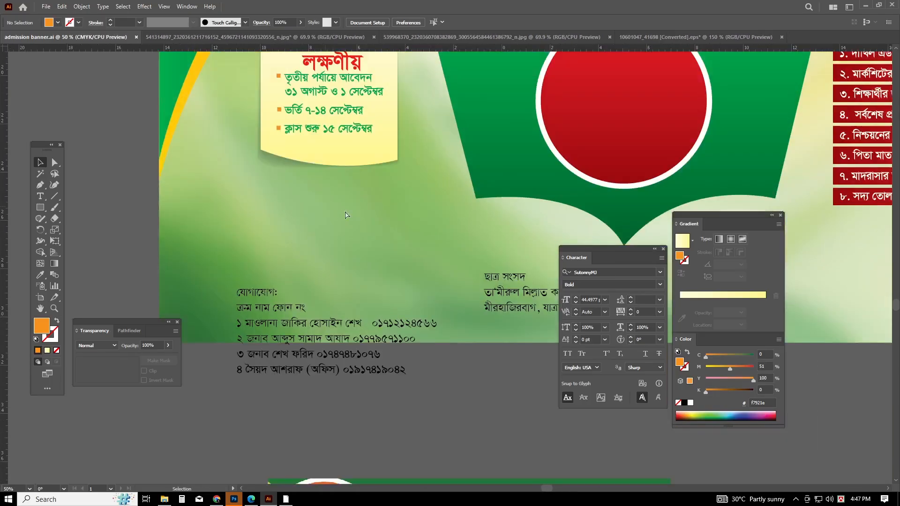
{"action": "scroll", "coordinate": [347, 216], "scroll_direction": "down", "scroll_amount": 3}
{"action": "scroll", "coordinate": [385, 220], "scroll_direction": "down", "scroll_amount": 2}
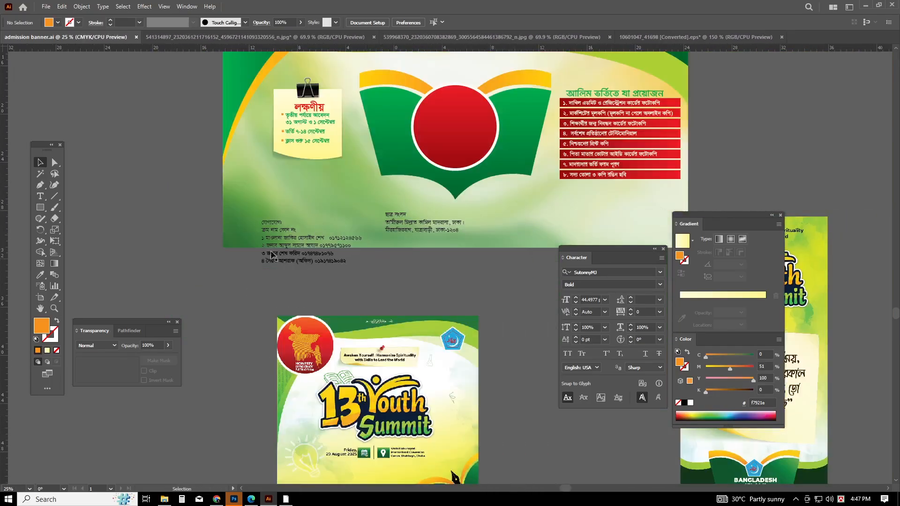
{"action": "left_click", "coordinate": [304, 263]}
{"action": "left_click_drag", "start_coordinate": [311, 265], "coordinate": [312, 210]}
{"action": "left_click", "coordinate": [345, 296]}
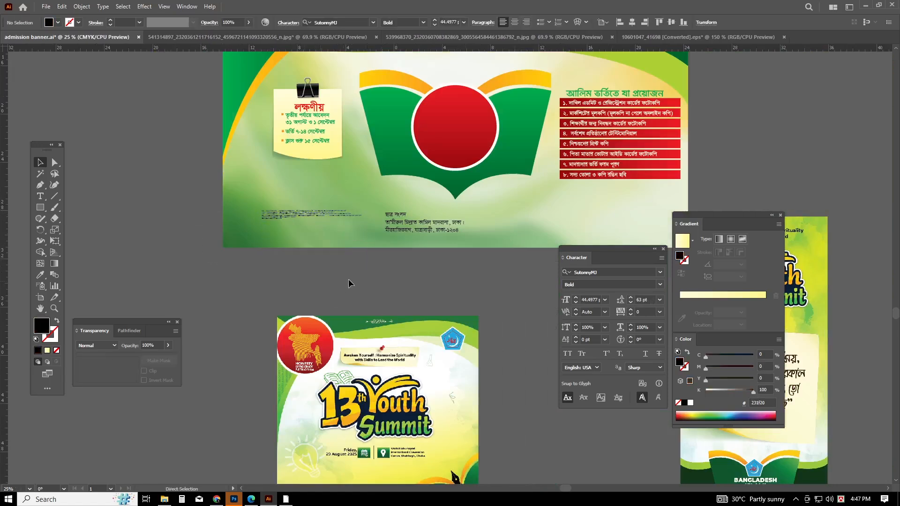
{"action": "key", "text": "ctrl+z"}
Save the admission banner document with nothing selected.
{"action": "left_click", "coordinate": [483, 274]}
{"action": "left_click_drag", "start_coordinate": [503, 241], "coordinate": [458, 286]}
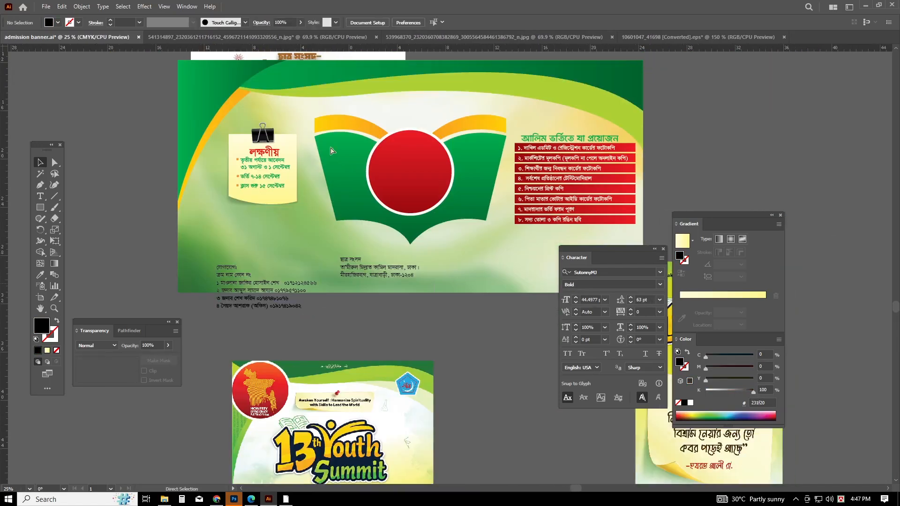
{"action": "scroll", "coordinate": [316, 120], "scroll_direction": "up", "scroll_amount": 2}
{"action": "left_click_drag", "start_coordinate": [316, 158], "coordinate": [452, 254]}
{"action": "left_click_drag", "start_coordinate": [437, 244], "coordinate": [437, 249]}
{"action": "left_click", "coordinate": [463, 331]}
{"action": "scroll", "coordinate": [457, 322], "scroll_direction": "right", "scroll_amount": 1}
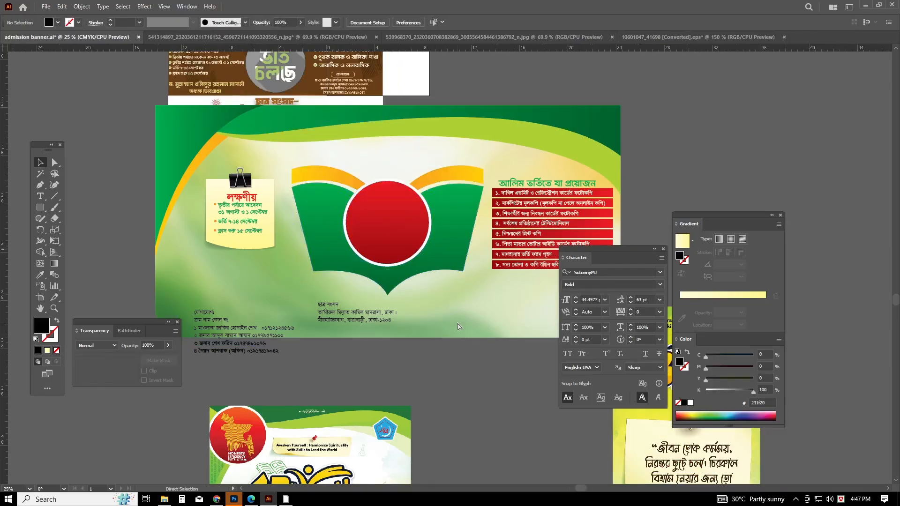
{"action": "key", "text": "ctrl+s"}
Examine the heading lines of the brown reference poster placed above the banner.
{"action": "scroll", "coordinate": [455, 322], "scroll_direction": "left", "scroll_amount": 2}
{"action": "scroll", "coordinate": [459, 323], "scroll_direction": "right", "scroll_amount": 4}
{"action": "scroll", "coordinate": [384, 231], "scroll_direction": "up", "scroll_amount": 2}
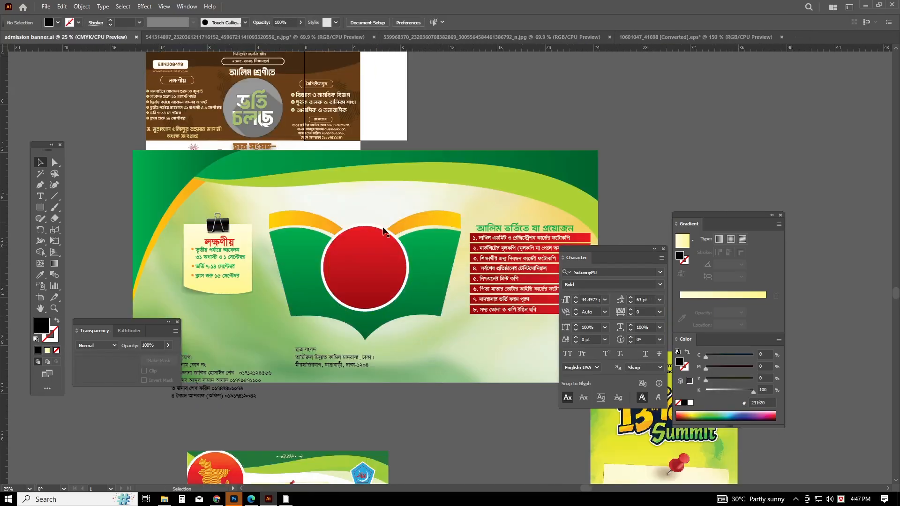
{"action": "scroll", "coordinate": [256, 159], "scroll_direction": "up", "scroll_amount": 1}
{"action": "scroll", "coordinate": [290, 206], "scroll_direction": "up", "scroll_amount": 5}
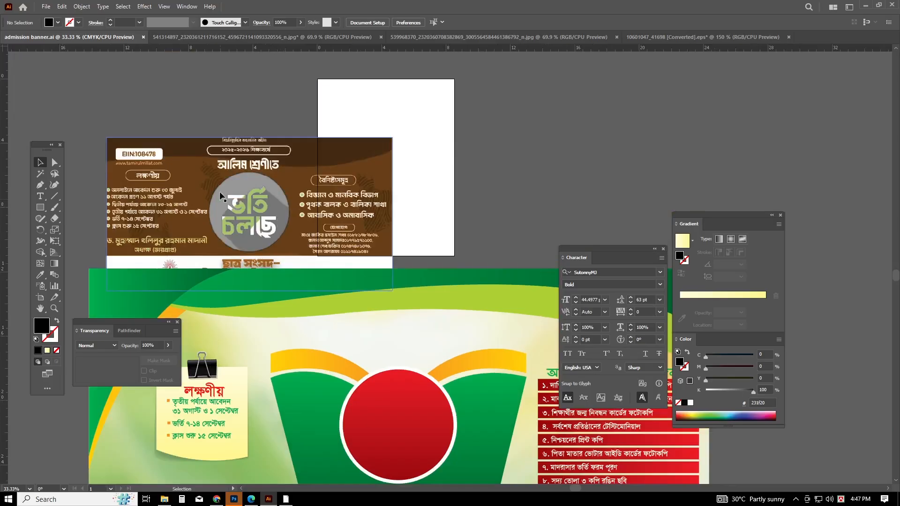
{"action": "scroll", "coordinate": [220, 192], "scroll_direction": "left", "scroll_amount": 6}
{"action": "scroll", "coordinate": [332, 169], "scroll_direction": "up", "scroll_amount": 2}
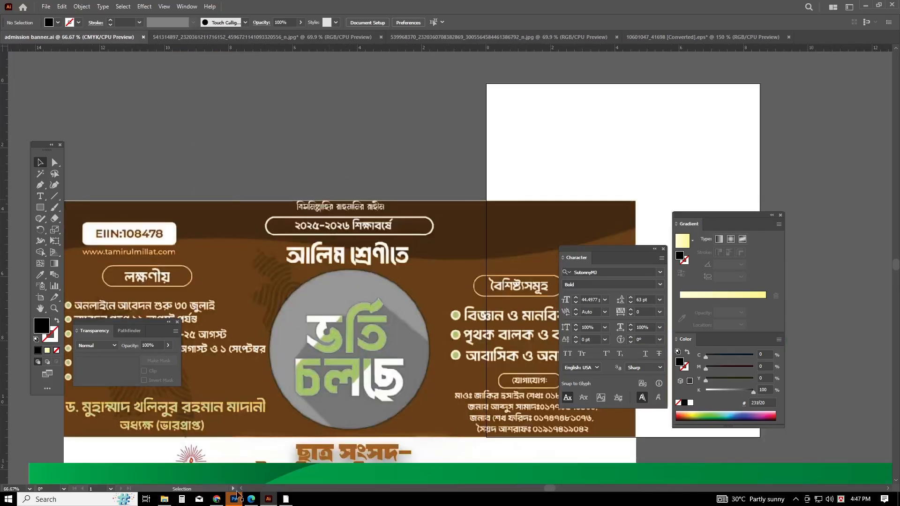
Switch to Chrome, close the enlarged poster's image search and review the WhatsApp chat's messages for banner content.
{"action": "left_click", "coordinate": [217, 499]}
{"action": "left_click", "coordinate": [55, 8]}
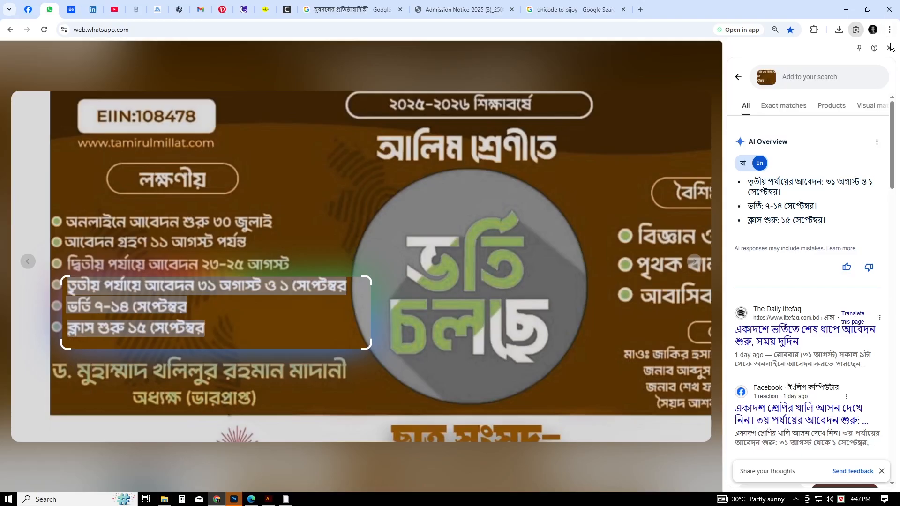
{"action": "key", "text": "Escape"}
{"action": "left_click", "coordinate": [527, 272]}
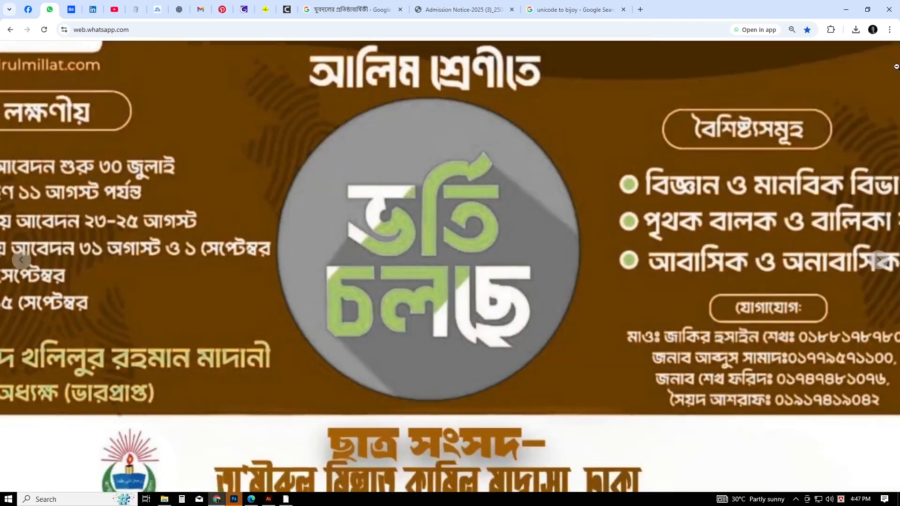
{"action": "left_click", "coordinate": [732, 116]}
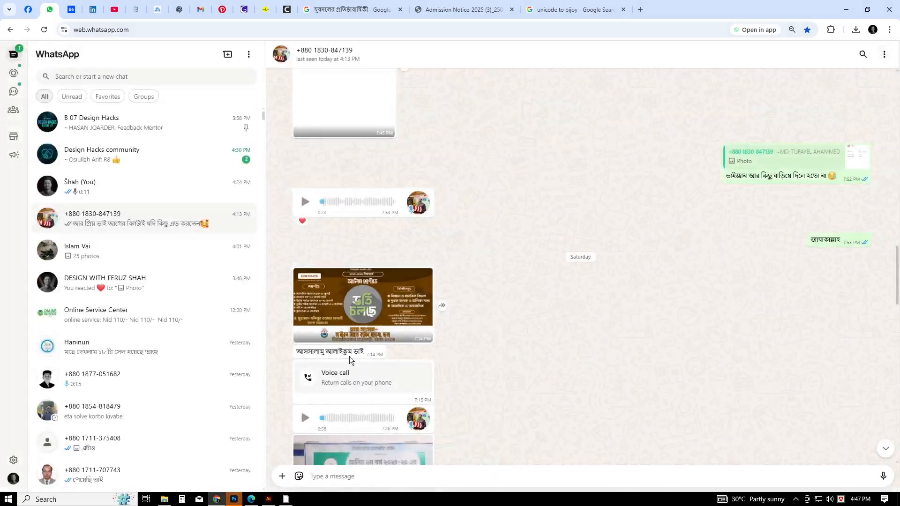
{"action": "scroll", "coordinate": [350, 356], "scroll_direction": "down", "scroll_amount": 6}
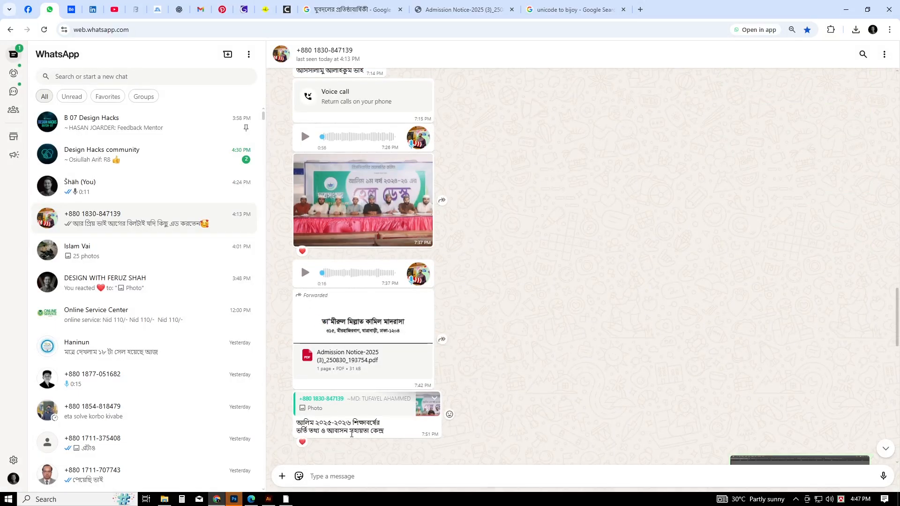
{"action": "scroll", "coordinate": [421, 362], "scroll_direction": "up", "scroll_amount": 6}
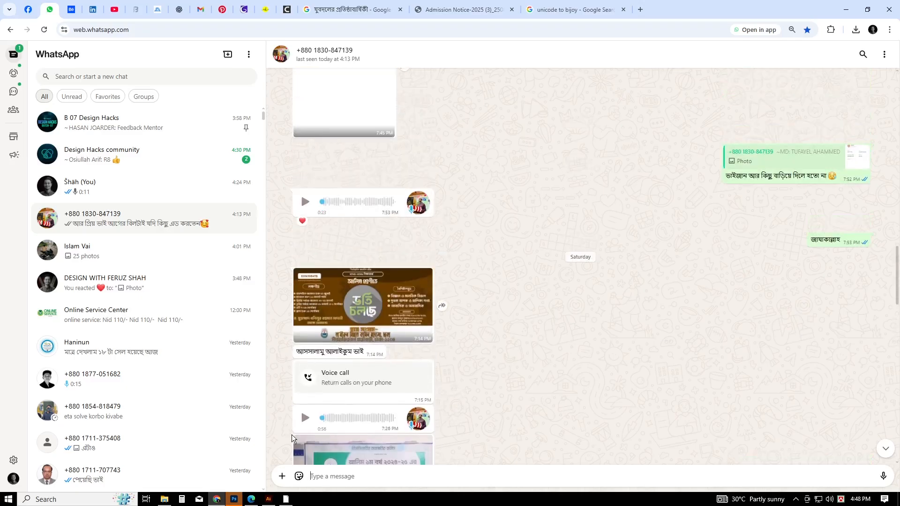
{"action": "left_click", "coordinate": [268, 500]}
{"action": "scroll", "coordinate": [247, 269], "scroll_direction": "up", "scroll_amount": 1}
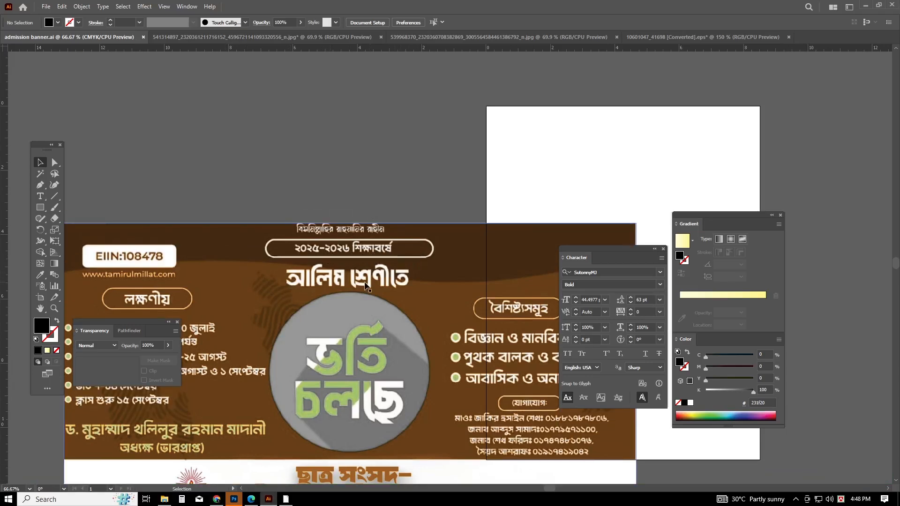
{"action": "scroll", "coordinate": [333, 302], "scroll_direction": "down", "scroll_amount": 1}
Open the brown poster from the WhatsApp chat in Chrome and copy the text of its top three heading lines with image search.
{"action": "left_click", "coordinate": [224, 501]}
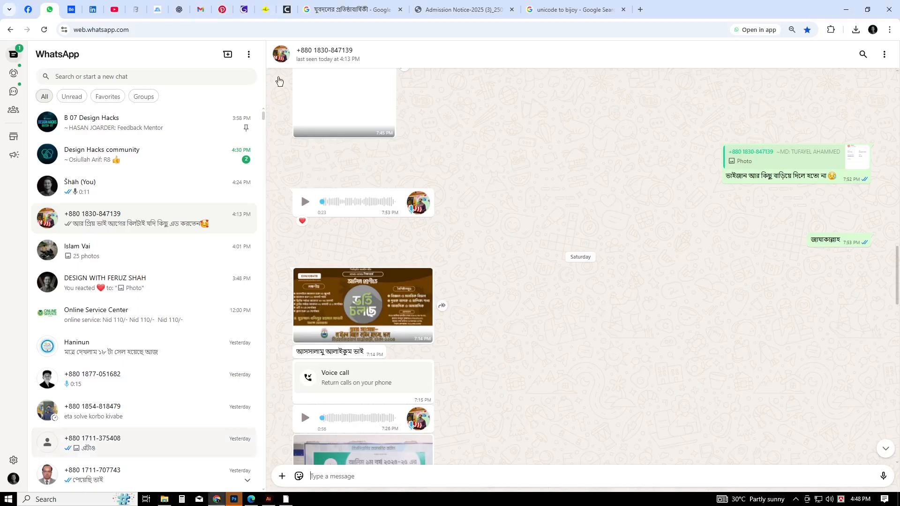
{"action": "left_click", "coordinate": [350, 297]}
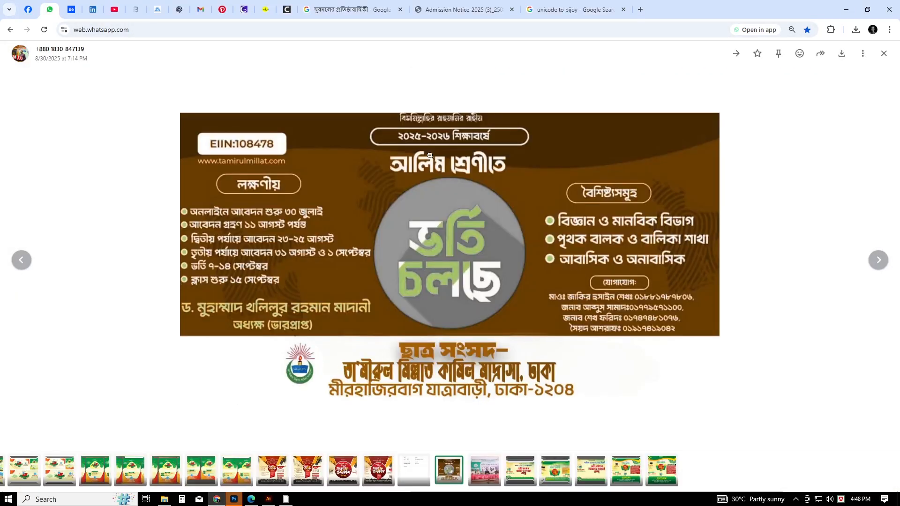
{"action": "left_click", "coordinate": [419, 234]}
{"action": "right_click", "coordinate": [370, 106]}
{"action": "left_click", "coordinate": [415, 168]}
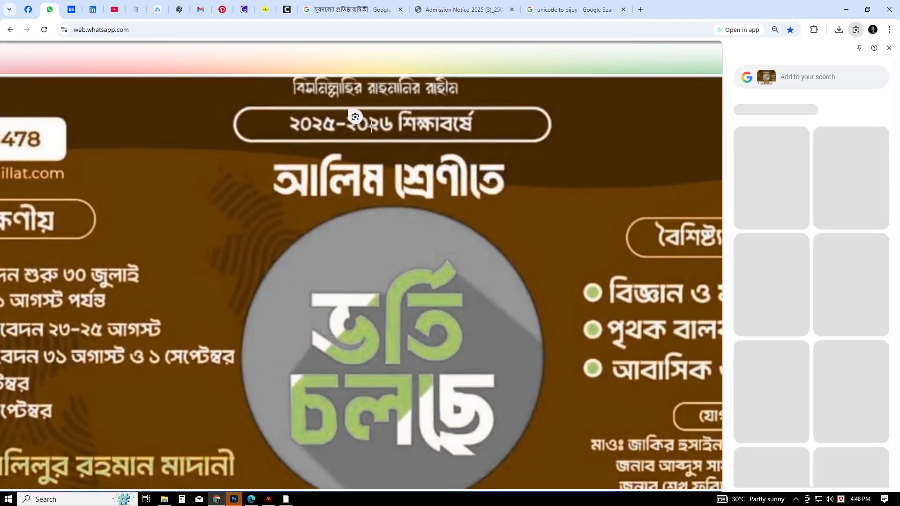
{"action": "left_click_drag", "start_coordinate": [329, 100], "coordinate": [494, 211]}
{"action": "left_click_drag", "start_coordinate": [250, 111], "coordinate": [477, 216]}
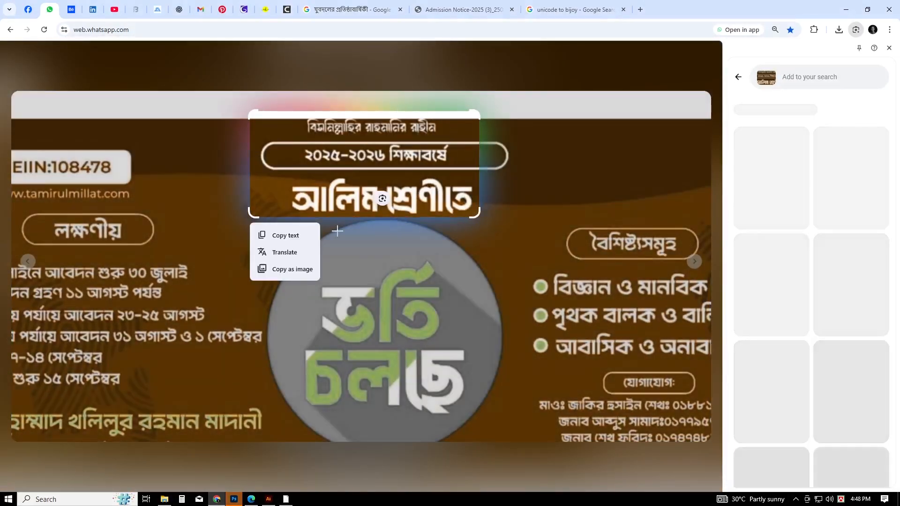
{"action": "left_click", "coordinate": [276, 235]}
Convert the three copied heading lines to ANSI in the fontbd Unicode converter and take the converted text.
{"action": "left_click", "coordinate": [135, 10]}
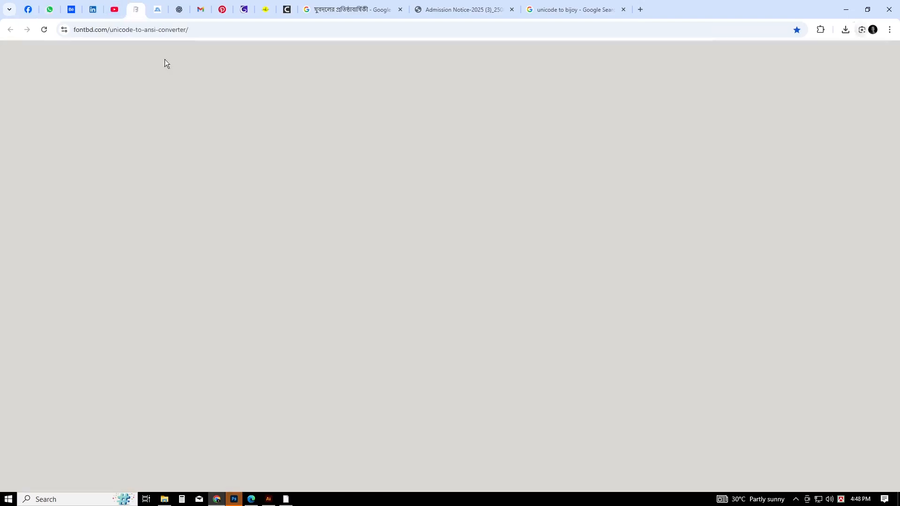
{"action": "key", "text": "ctrl+a"}
{"action": "key", "text": "ctrl+v"}
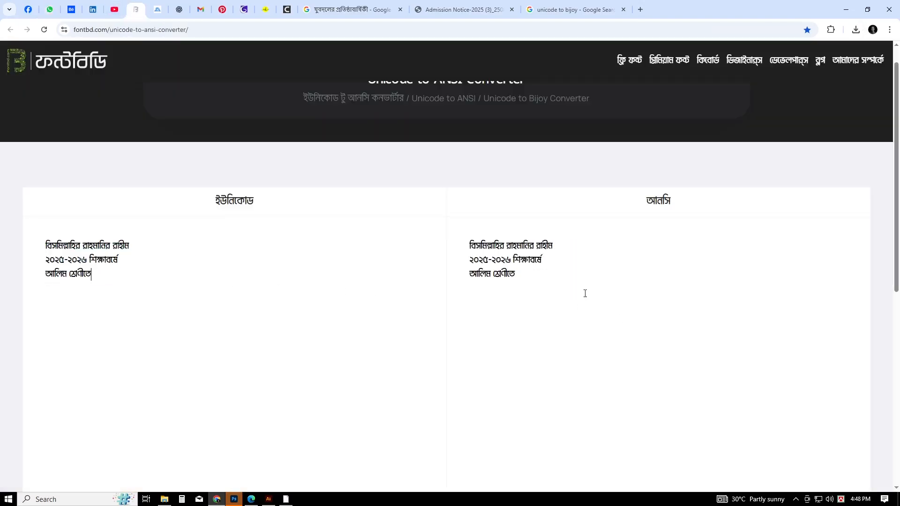
{"action": "key", "text": "ctrl+x"}
Paste the three converted heading lines onto the Illustrator banner and position them above the red circle.
{"action": "left_click", "coordinate": [270, 499]}
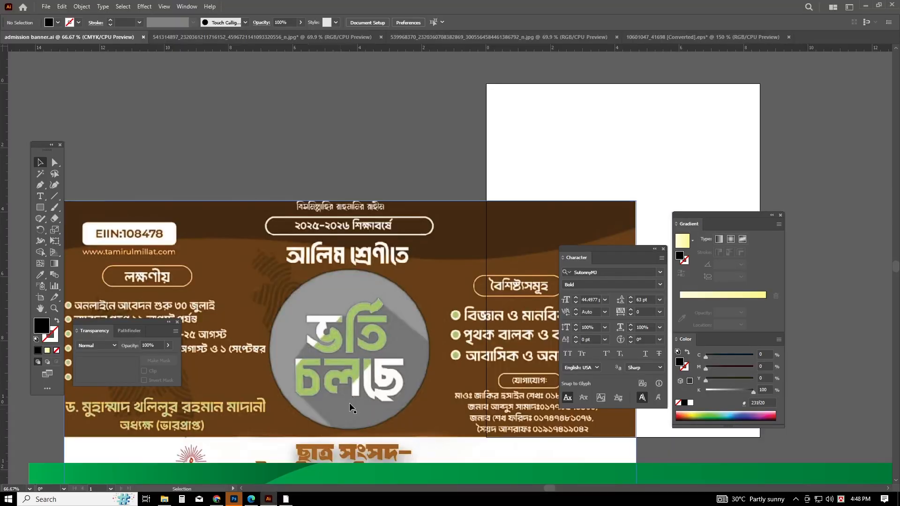
{"action": "scroll", "coordinate": [309, 301], "scroll_direction": "down", "scroll_amount": 5}
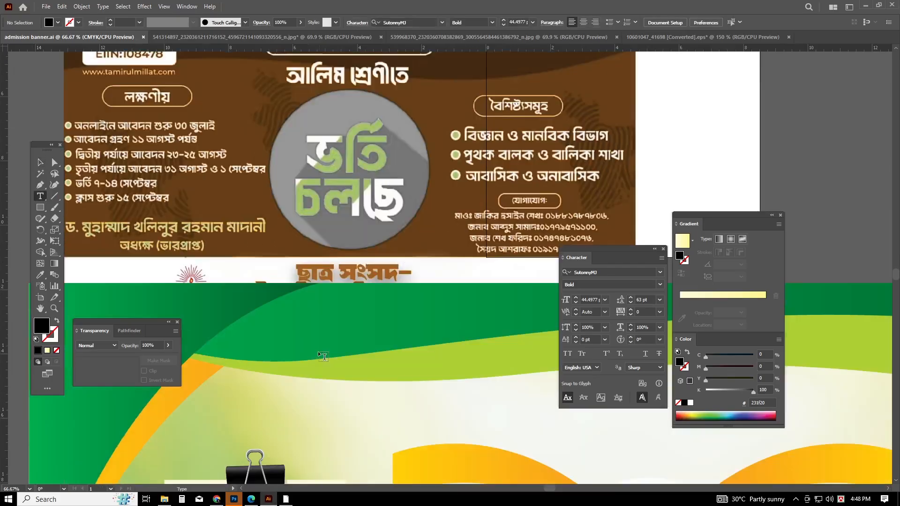
{"action": "left_click", "coordinate": [329, 338]}
{"action": "key", "text": "ctrl+v"}
{"action": "key", "text": "ctrl+v"}
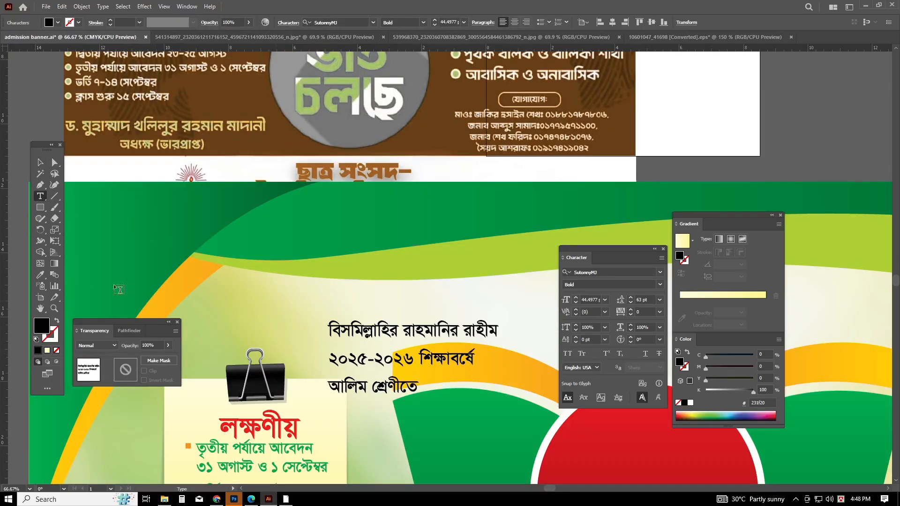
{"action": "left_click", "coordinate": [40, 162]}
{"action": "left_click_drag", "start_coordinate": [440, 336], "coordinate": [508, 251]}
{"action": "mouse_move", "coordinate": [493, 286]}
{"action": "left_mouse_down"}
{"action": "mouse_move", "coordinate": [370, 286]}
{"action": "mouse_move", "coordinate": [347, 275]}
{"action": "mouse_move", "coordinate": [482, 290]}
{"action": "left_mouse_up"}
{"action": "scroll", "coordinate": [482, 290], "scroll_direction": "right", "scroll_amount": 1}
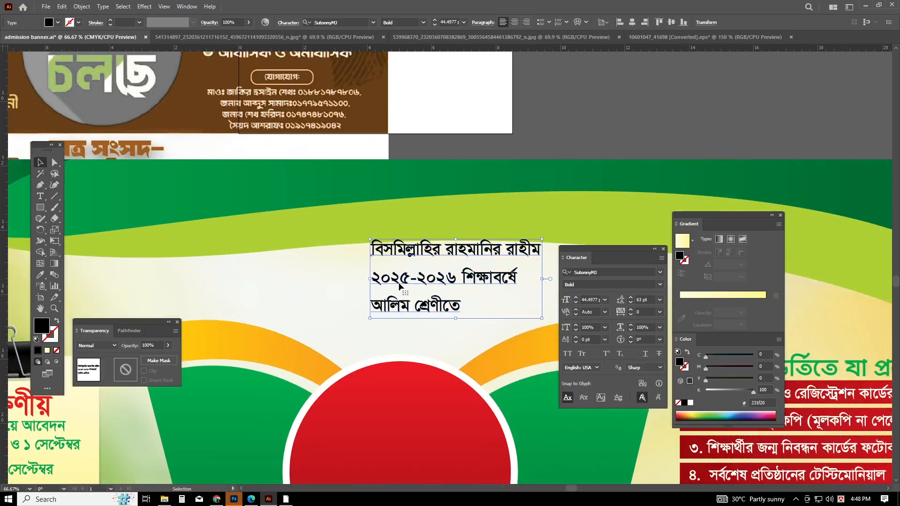
Reduce the pasted text to "বিসমিল্লাহির রাহমানির রাহীম", scale it to about 35 pt and place it on the light green band.
{"action": "double_click", "coordinate": [398, 286]}
{"action": "left_click_drag", "start_coordinate": [372, 280], "coordinate": [608, 324]}
{"action": "key", "text": "BackSpace"}
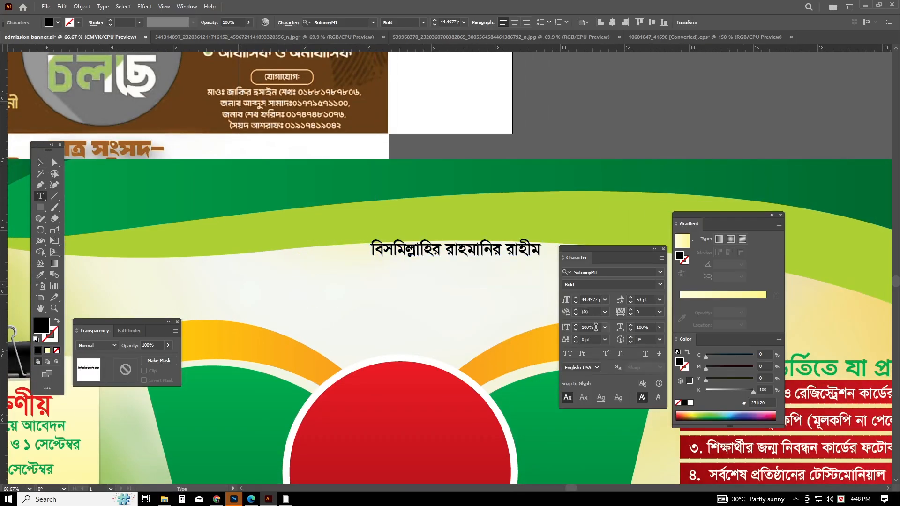
{"action": "key", "text": "Escape"}
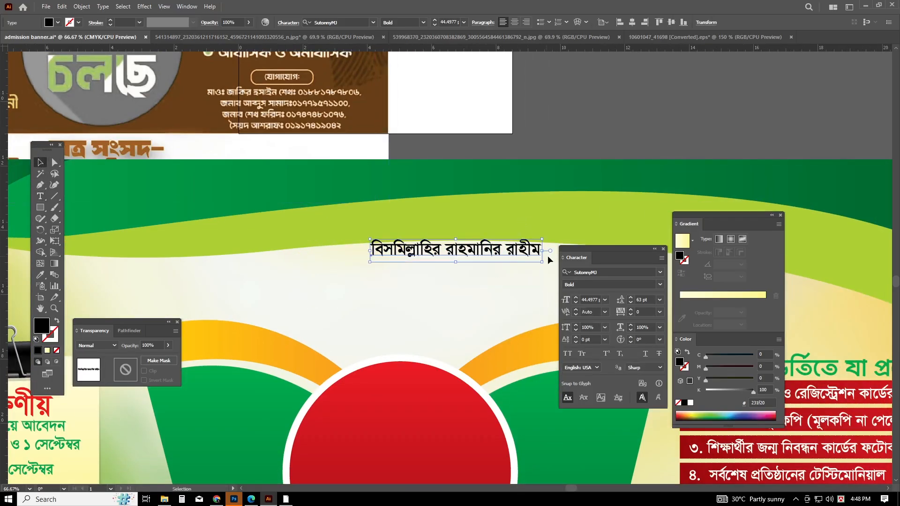
{"action": "left_click_drag", "start_coordinate": [543, 251], "coordinate": [487, 215]}
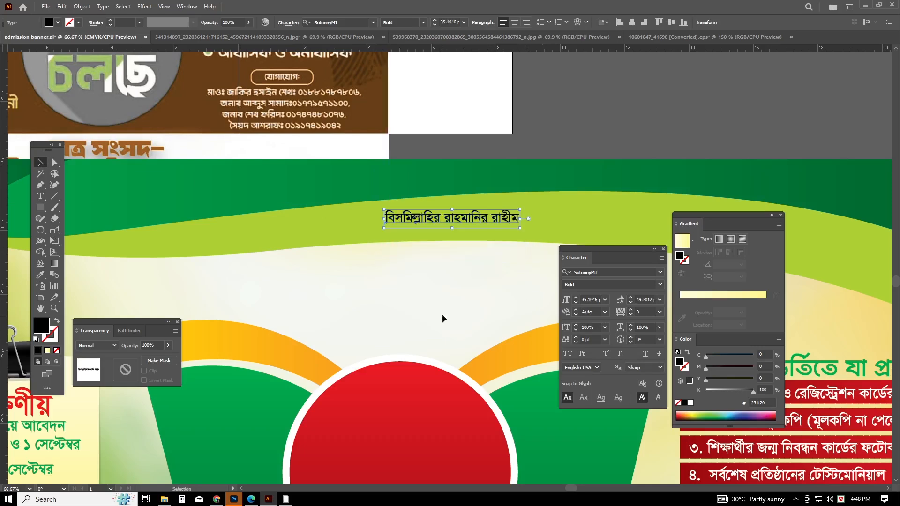
{"action": "left_click", "coordinate": [442, 315]}
Duplicate the Bismillah line below itself and replace the copy's text with "২০২৫-২০২৬ শিক্ষাবর্ষে".
{"action": "scroll", "coordinate": [422, 239], "scroll_direction": "right", "scroll_amount": 1}
{"action": "left_click_drag", "start_coordinate": [365, 222], "coordinate": [355, 301]}
{"action": "double_click", "coordinate": [371, 300]}
{"action": "key", "text": "ctrl+a"}
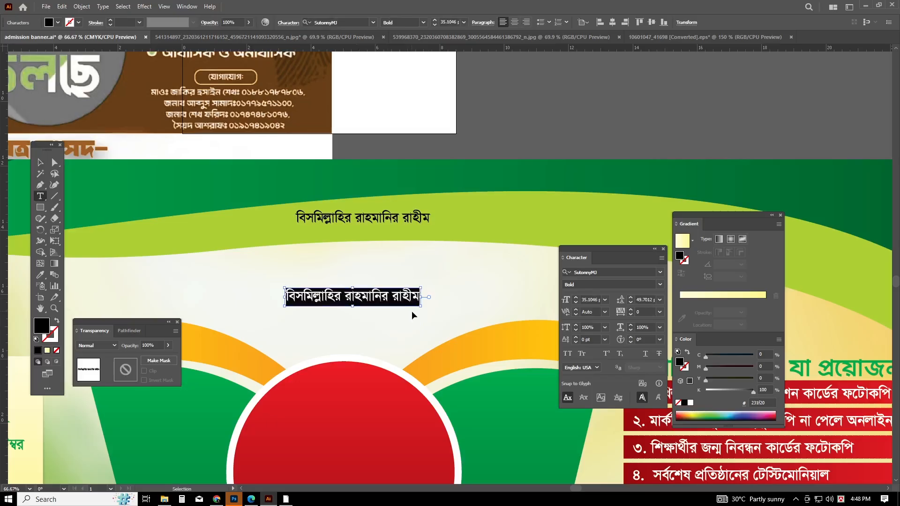
{"action": "key", "text": "ctrl+v"}
{"action": "triple_click", "coordinate": [318, 323]}
{"action": "key", "text": "BackSpace"}
{"action": "key", "text": "BackSpace"}
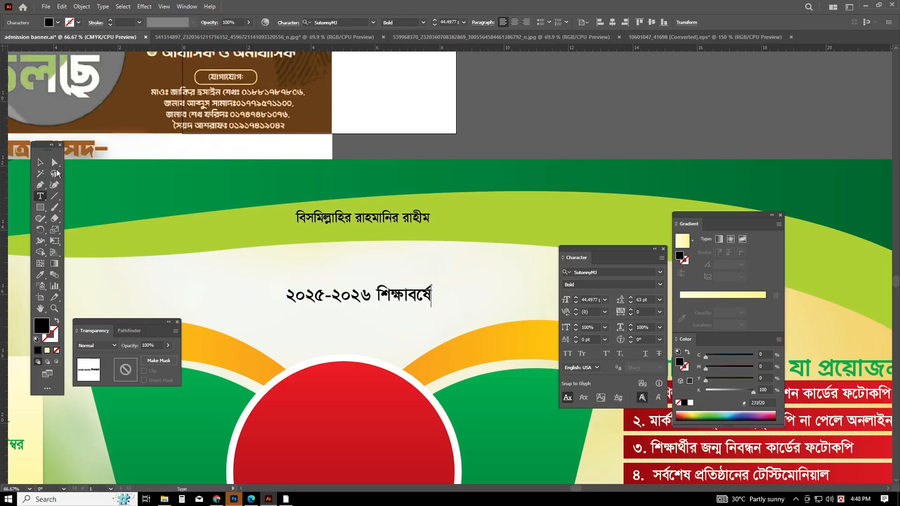
{"action": "key", "text": "Escape"}
Enlarge the "২০২৫-২০২৬ শিক্ষাবর্ষে" line and fill it with green using 100% cyan, 0% magenta, 100% yellow and 0% black.
{"action": "left_click_drag", "start_coordinate": [432, 297], "coordinate": [463, 268]}
{"action": "left_click", "coordinate": [690, 402]}
{"action": "left_click", "coordinate": [753, 378]}
{"action": "left_click", "coordinate": [753, 356]}
{"action": "left_click", "coordinate": [429, 325]}
Duplicate the "২০২৫-২০২৬ শিক্ষাবর্ষে" line below itself and replace the copy's text with "আলিম শ্রেণীতে".
{"action": "left_click_drag", "start_coordinate": [333, 274], "coordinate": [333, 305]}
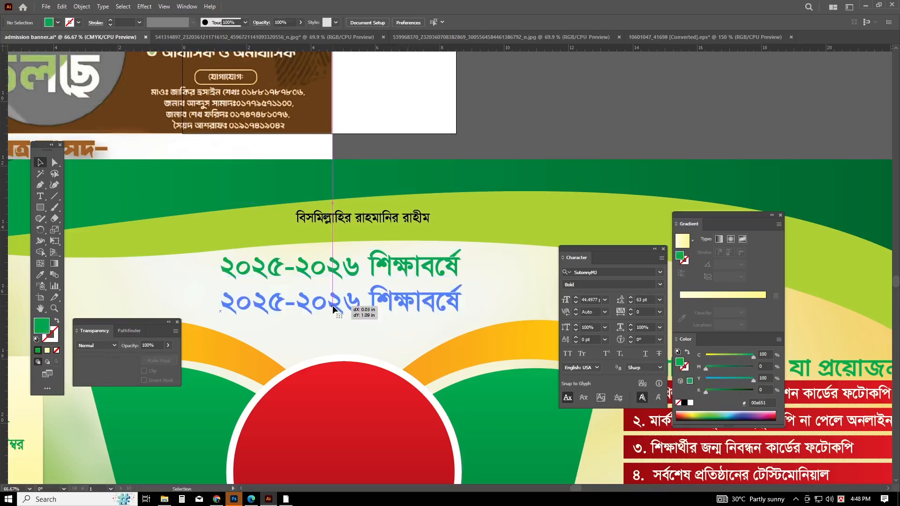
{"action": "key", "text": "t"}
{"action": "key", "text": "ctrl+v"}
{"action": "key", "text": "ctrl+z"}
{"action": "double_click", "coordinate": [365, 303]}
{"action": "key", "text": "ctrl+a"}
{"action": "key", "text": "ctrl+v"}
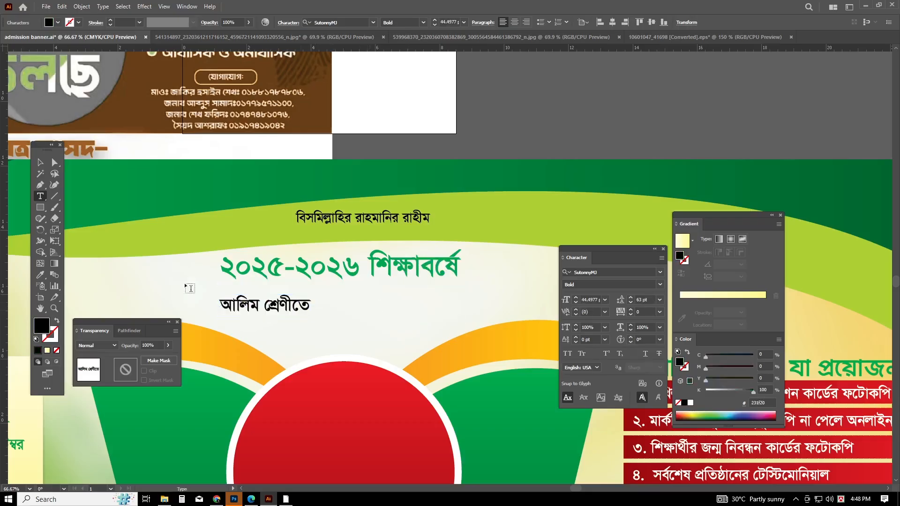
{"action": "key", "text": "Escape"}
Enlarge "আলিম শ্রেণীতে" to about 124 pt under the session line, and scale the session line to about 70 pt.
{"action": "left_click_drag", "start_coordinate": [311, 306], "coordinate": [475, 306]}
{"action": "left_click_drag", "start_coordinate": [407, 320], "coordinate": [401, 324]}
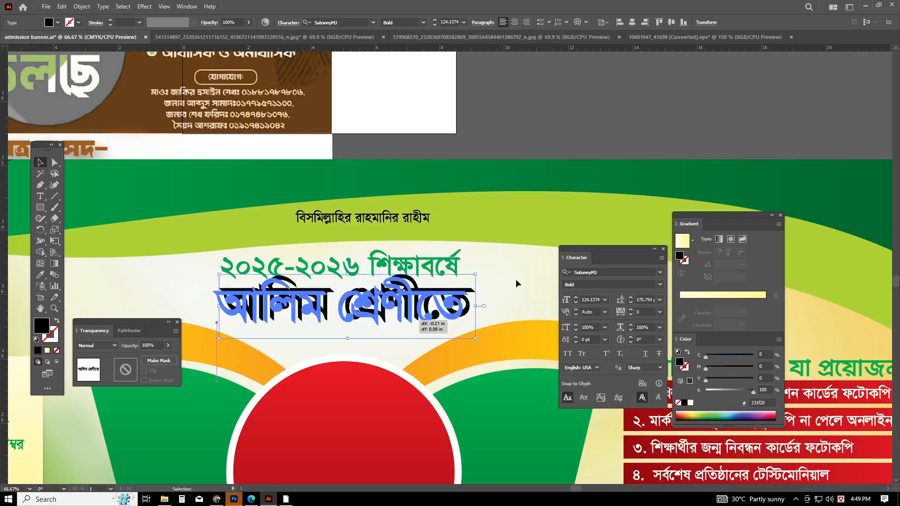
{"action": "left_click", "coordinate": [458, 271]}
{"action": "left_click_drag", "start_coordinate": [458, 271], "coordinate": [456, 268]}
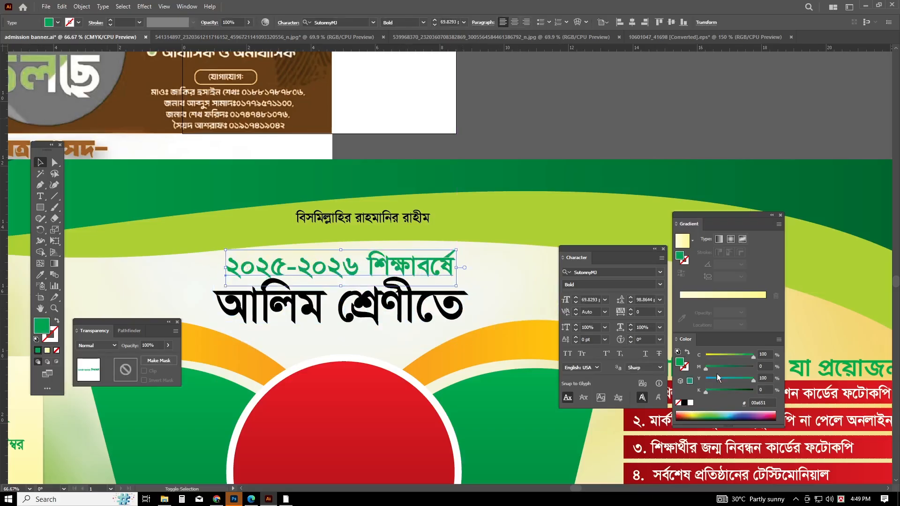
Fill the session line with blue and the class line with green using 100% cyan, 0% magenta, 100% yellow and 0% black.
{"action": "left_click", "coordinate": [736, 369]}
{"action": "left_click", "coordinate": [533, 327]}
{"action": "left_click", "coordinate": [404, 309]}
{"action": "left_click", "coordinate": [707, 390]}
{"action": "left_click", "coordinate": [752, 379]}
{"action": "left_click", "coordinate": [753, 368]}
{"action": "scroll", "coordinate": [480, 262], "scroll_direction": "down", "scroll_amount": 1}
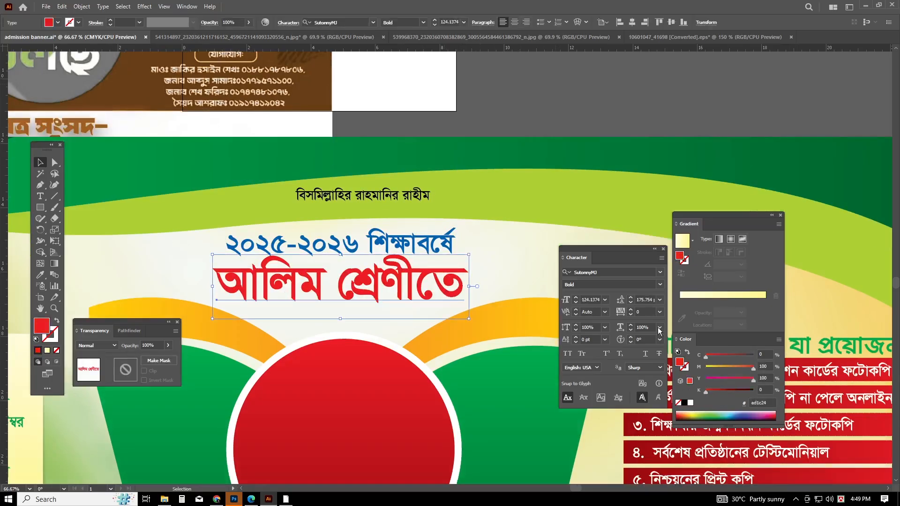
{"action": "left_click", "coordinate": [706, 368]}
{"action": "left_click", "coordinate": [753, 355]}
Scale the session and class lines down slightly and shift the Bismillah line along the light green band.
{"action": "left_click", "coordinate": [493, 272]}
{"action": "left_click_drag", "start_coordinate": [414, 283], "coordinate": [412, 288]}
{"action": "left_click_drag", "start_coordinate": [482, 245], "coordinate": [455, 275]}
{"action": "left_click_drag", "start_coordinate": [353, 183], "coordinate": [296, 204]}
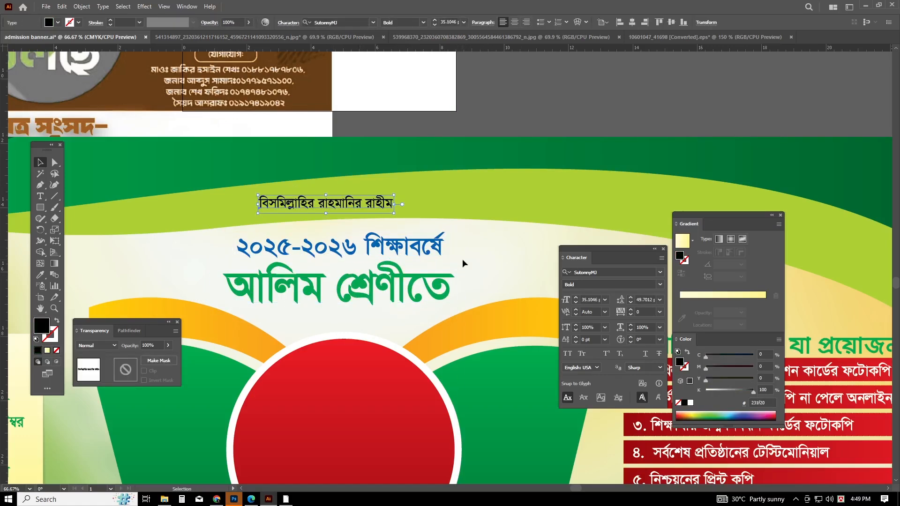
Save the admission banner file.
{"action": "left_click", "coordinate": [481, 270]}
{"action": "scroll", "coordinate": [481, 270], "scroll_direction": "down", "scroll_amount": 3}
{"action": "scroll", "coordinate": [477, 309], "scroll_direction": "down", "scroll_amount": 3}
{"action": "scroll", "coordinate": [475, 322], "scroll_direction": "right", "scroll_amount": 1}
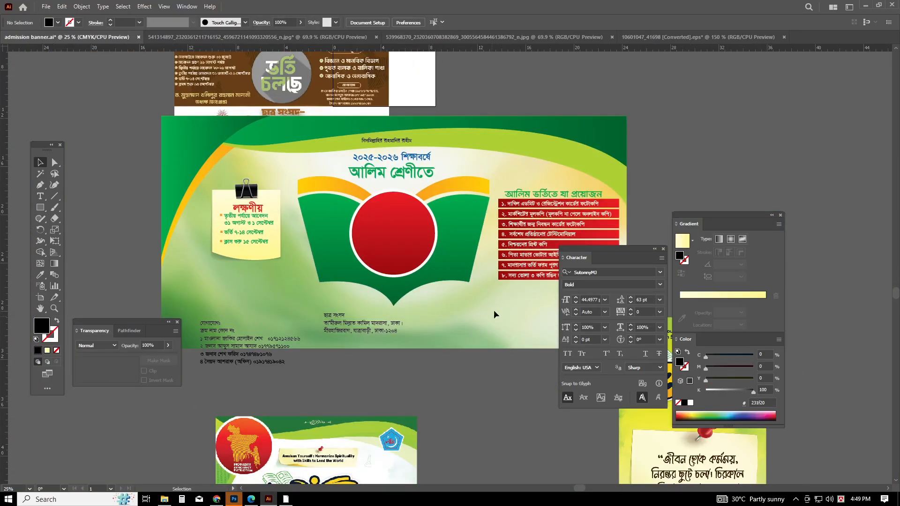
{"action": "scroll", "coordinate": [496, 316], "scroll_direction": "up", "scroll_amount": 1}
{"action": "scroll", "coordinate": [589, 146], "scroll_direction": "right", "scroll_amount": 1}
{"action": "key", "text": "ctrl+s"}
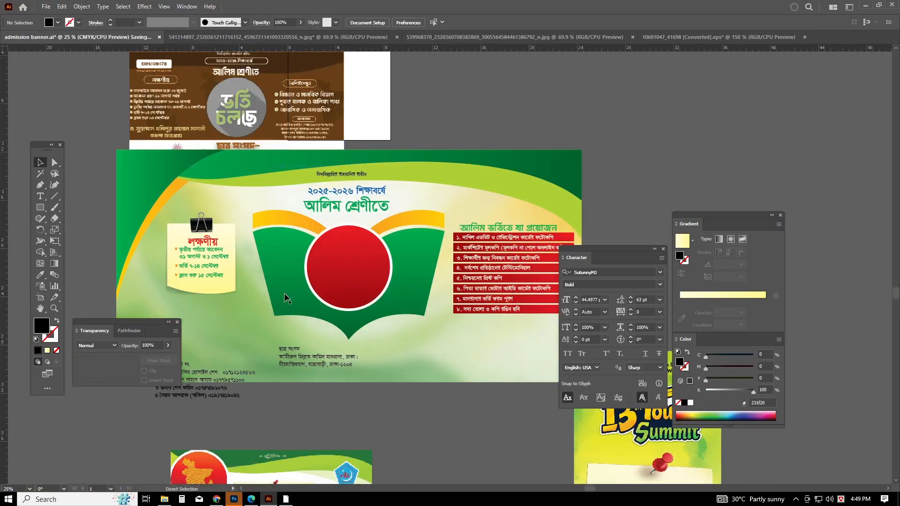
{"action": "scroll", "coordinate": [460, 326], "scroll_direction": "up", "scroll_amount": 1}
{"action": "left_click", "coordinate": [322, 140]}
{"action": "left_click", "coordinate": [502, 166]}
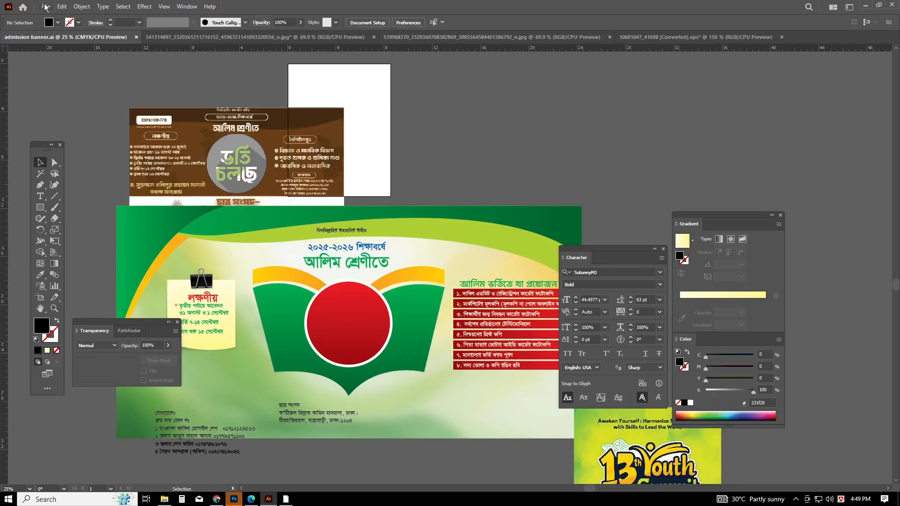
Open the "ভর্তি চলছে" Illustrator file from the "islamic typo" folder on Local Disk (D:).
{"action": "left_click", "coordinate": [45, 7]}
{"action": "left_click", "coordinate": [73, 41]}
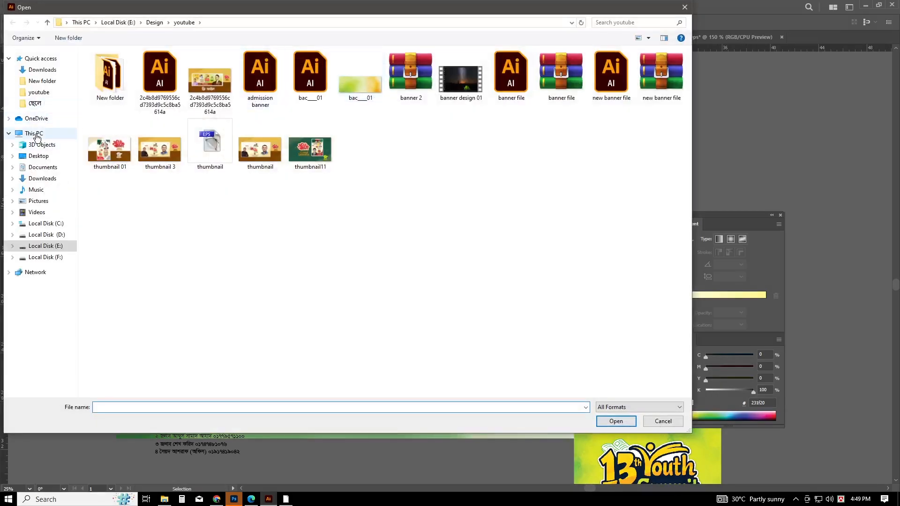
{"action": "left_click", "coordinate": [36, 134]}
{"action": "double_click", "coordinate": [278, 139]}
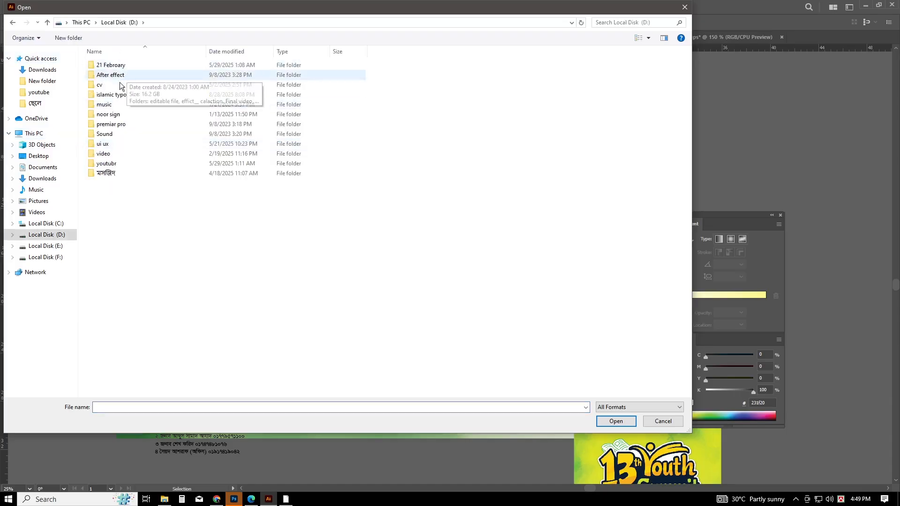
{"action": "double_click", "coordinate": [112, 95]}
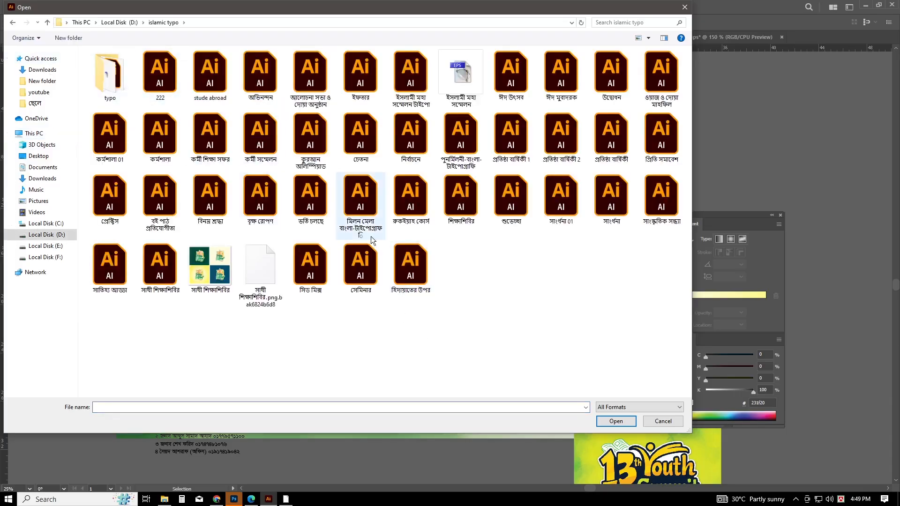
{"action": "double_click", "coordinate": [292, 194]}
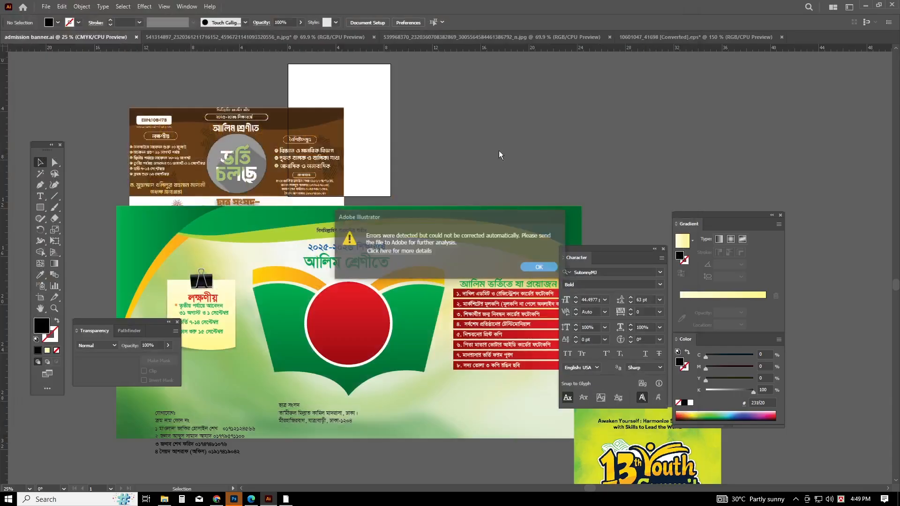
{"action": "left_click", "coordinate": [542, 267]}
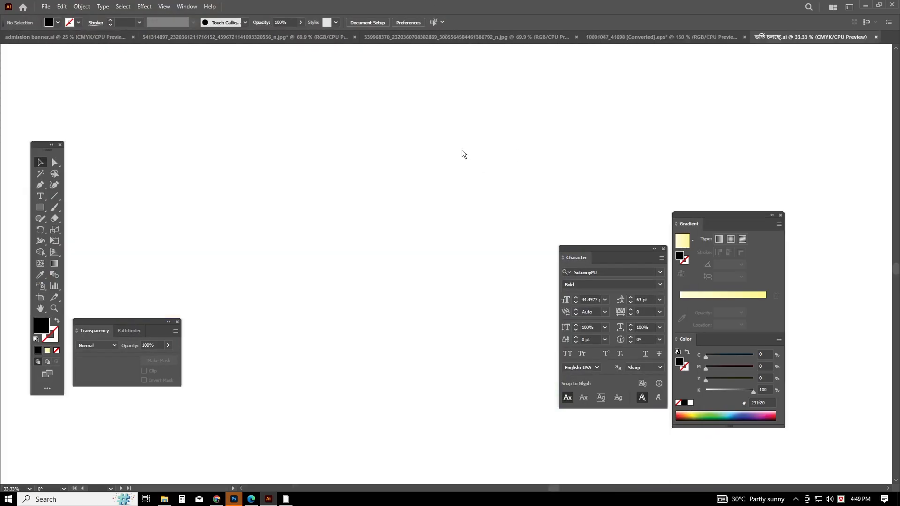
Copy the black "ভর্তি চলছে" lettering directly above the red version and switch back to the admission banner document.
{"action": "scroll", "coordinate": [526, 142], "scroll_direction": "up", "scroll_amount": 3}
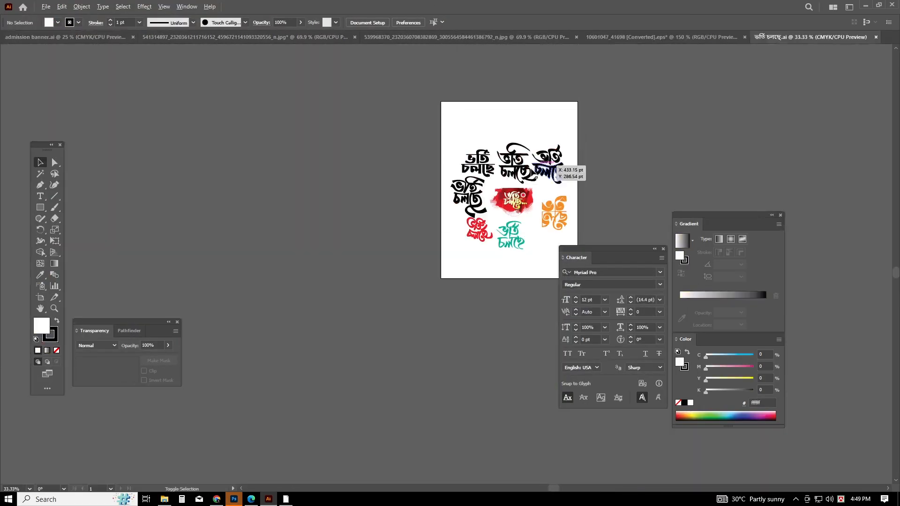
{"action": "scroll", "coordinate": [539, 170], "scroll_direction": "up", "scroll_amount": 3}
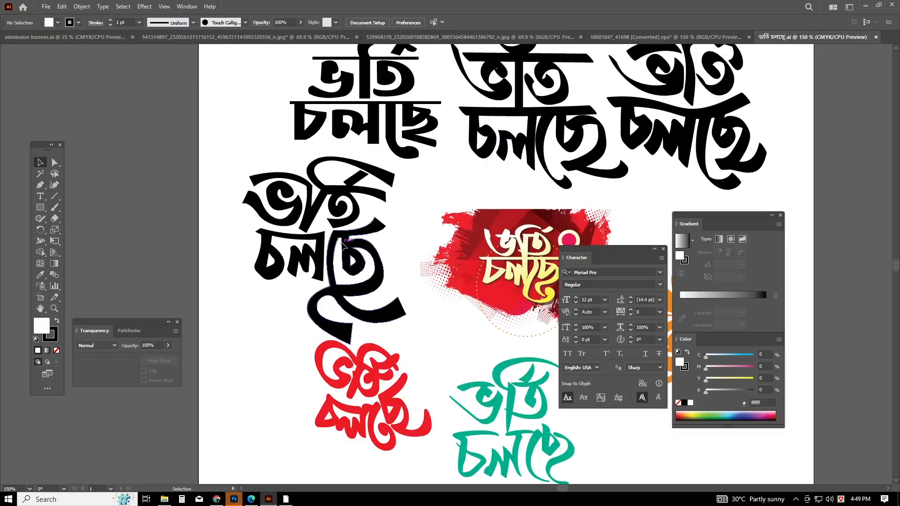
{"action": "left_click", "coordinate": [370, 256]}
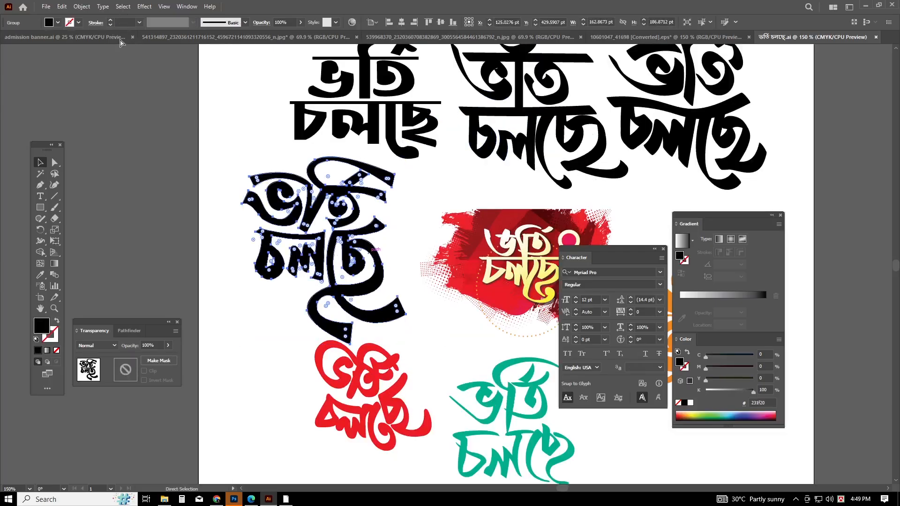
{"action": "key", "text": "ctrl+x"}
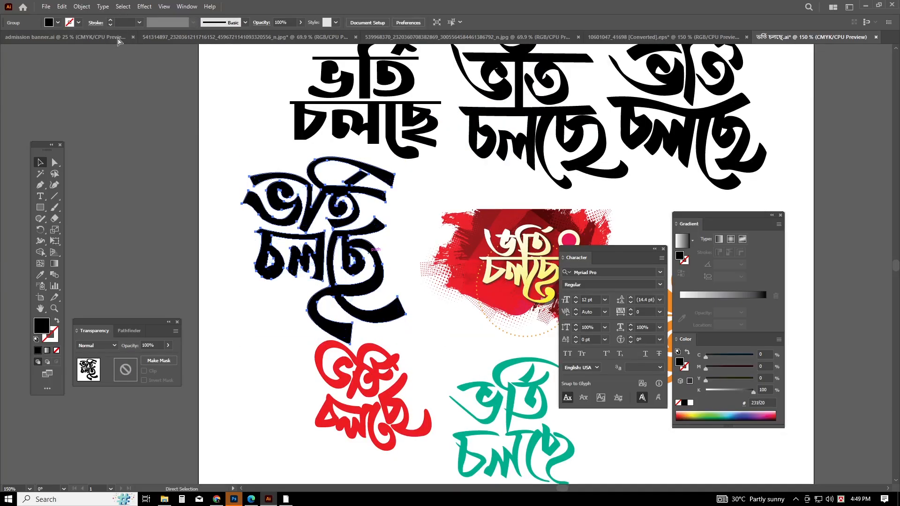
{"action": "left_click", "coordinate": [120, 38]}
{"action": "scroll", "coordinate": [513, 178], "scroll_direction": "down", "scroll_amount": 2}
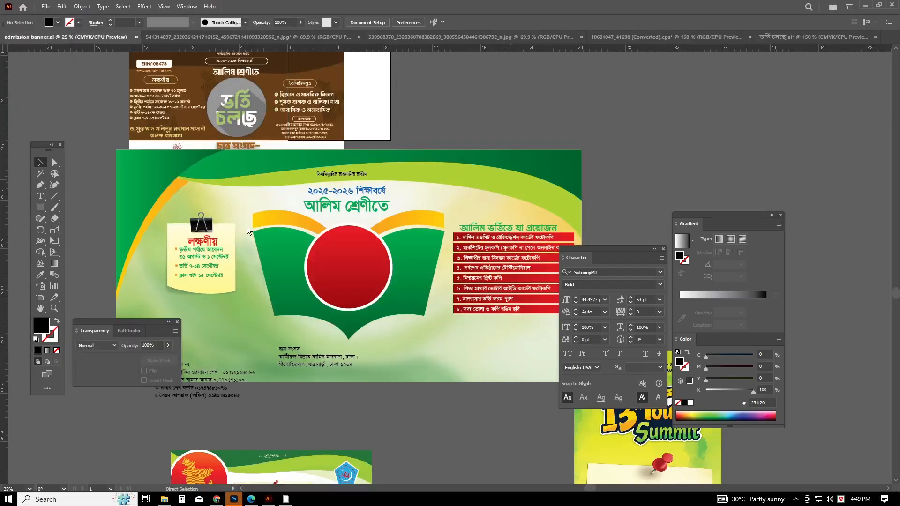
Paste the "ভর্তি চলছে" lettering, enlarge it to about 5.87 by 6.73 in and place it over the red circle.
{"action": "left_click", "coordinate": [524, 266]}
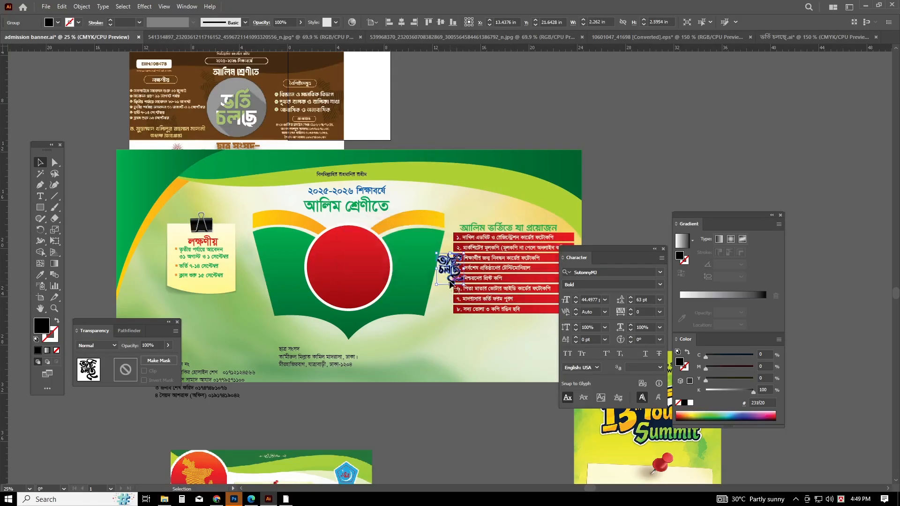
{"action": "left_click_drag", "start_coordinate": [451, 286], "coordinate": [470, 394]}
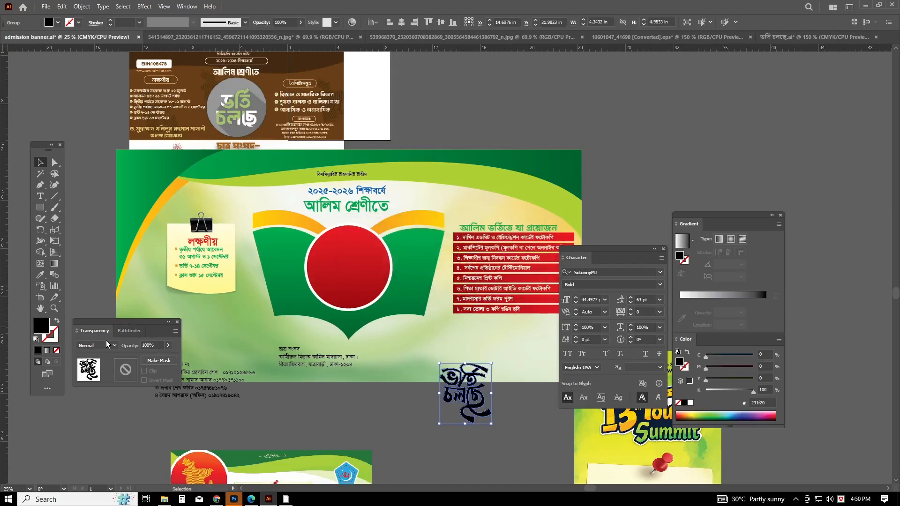
{"action": "left_click", "coordinate": [126, 332]}
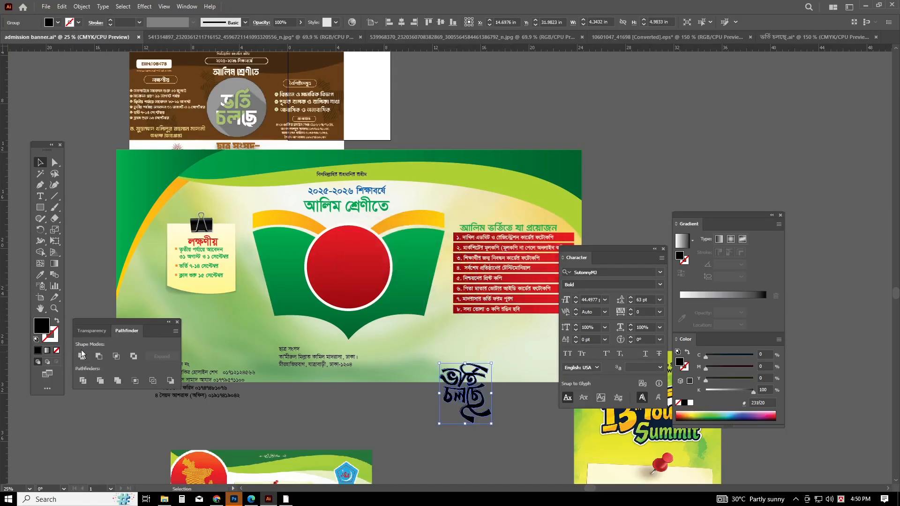
{"action": "left_click", "coordinate": [529, 403]}
{"action": "scroll", "coordinate": [487, 322], "scroll_direction": "down", "scroll_amount": 4}
{"action": "scroll", "coordinate": [486, 322], "scroll_direction": "right", "scroll_amount": 3}
{"action": "left_click_drag", "start_coordinate": [442, 360], "coordinate": [340, 264]}
{"action": "left_click_drag", "start_coordinate": [313, 184], "coordinate": [314, 190]}
Sample the book's golden gradient onto the lettering and set its lighter stop to pure yellow with 0% magenta.
{"action": "left_click", "coordinate": [41, 275]}
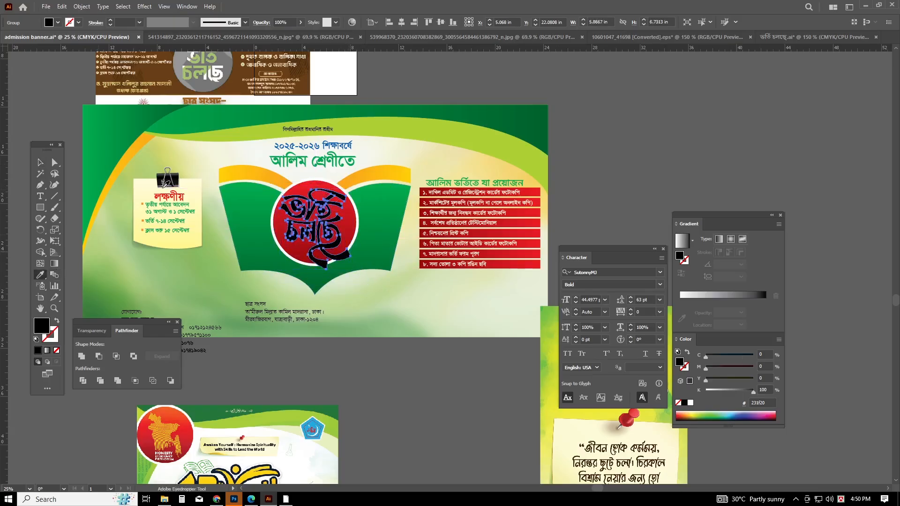
{"action": "left_click", "coordinate": [218, 175]}
{"action": "left_click", "coordinate": [236, 170]}
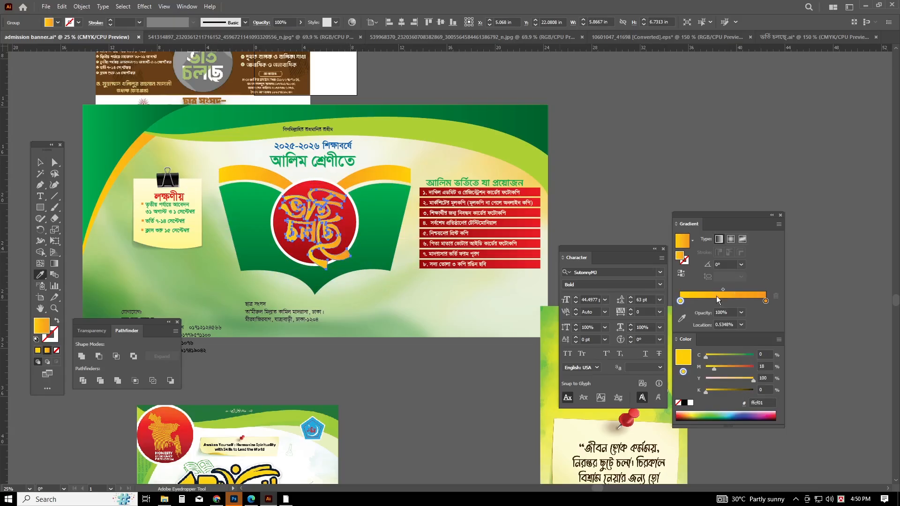
{"action": "left_click_drag", "start_coordinate": [713, 370], "coordinate": [704, 370]}
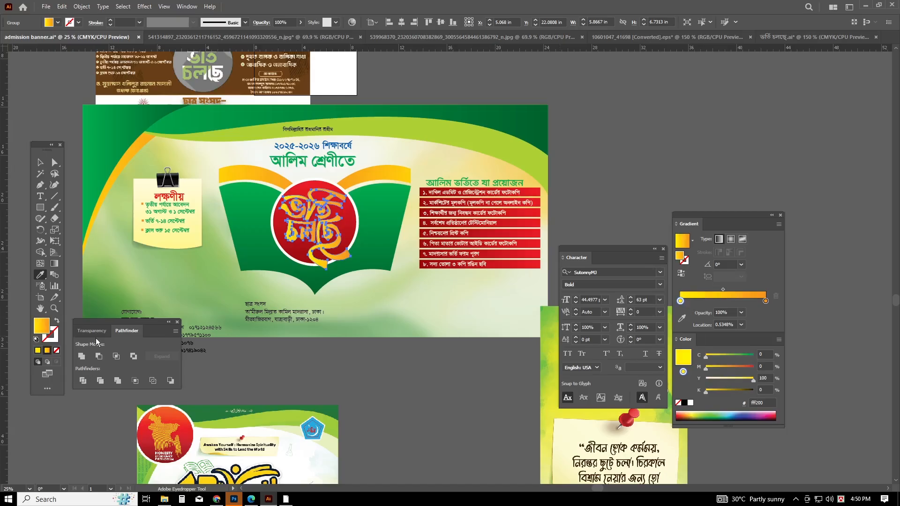
Combine the "ভর্তি চলছে" lettering into one compound shape.
{"action": "left_click", "coordinate": [177, 332]}
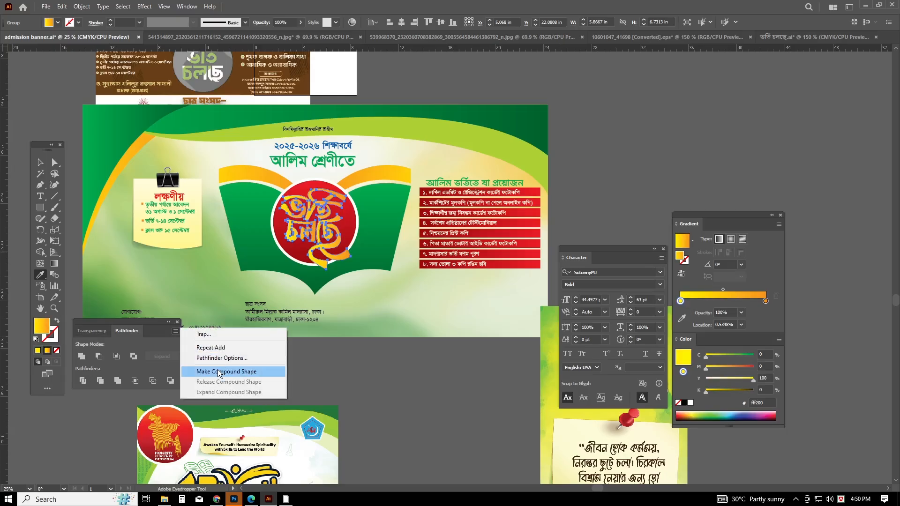
{"action": "left_click", "coordinate": [221, 347]}
{"action": "left_click", "coordinate": [40, 163]}
{"action": "left_click", "coordinate": [384, 378]}
Set the lettering's gradient angle to 90°.
{"action": "scroll", "coordinate": [364, 263], "scroll_direction": "left", "scroll_amount": 1}
{"action": "scroll", "coordinate": [365, 265], "scroll_direction": "up", "scroll_amount": 1}
{"action": "left_click", "coordinate": [365, 265]}
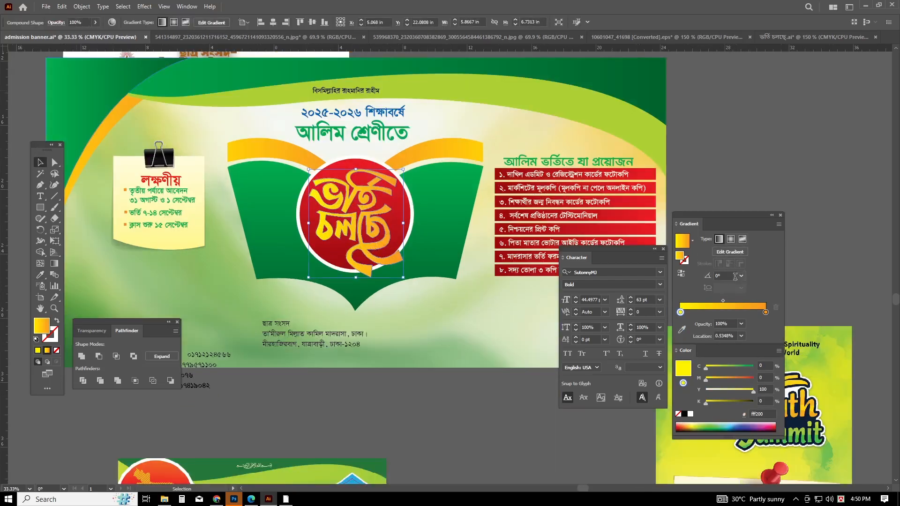
{"action": "type", "text": "90"}
{"action": "key", "text": "Return"}
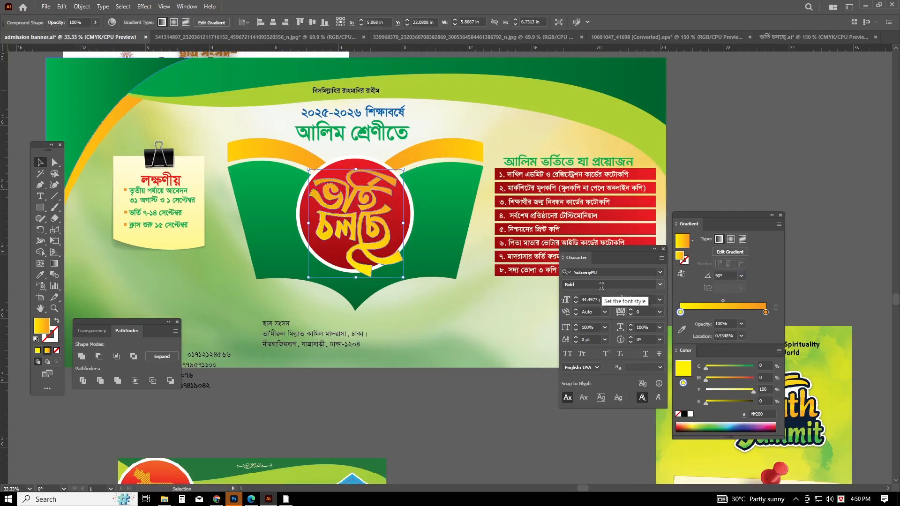
{"action": "left_click", "coordinate": [410, 386]}
Reverse the gradient on the "ভর্তি চলছে" lettering.
{"action": "scroll", "coordinate": [387, 229], "scroll_direction": "up", "scroll_amount": 1}
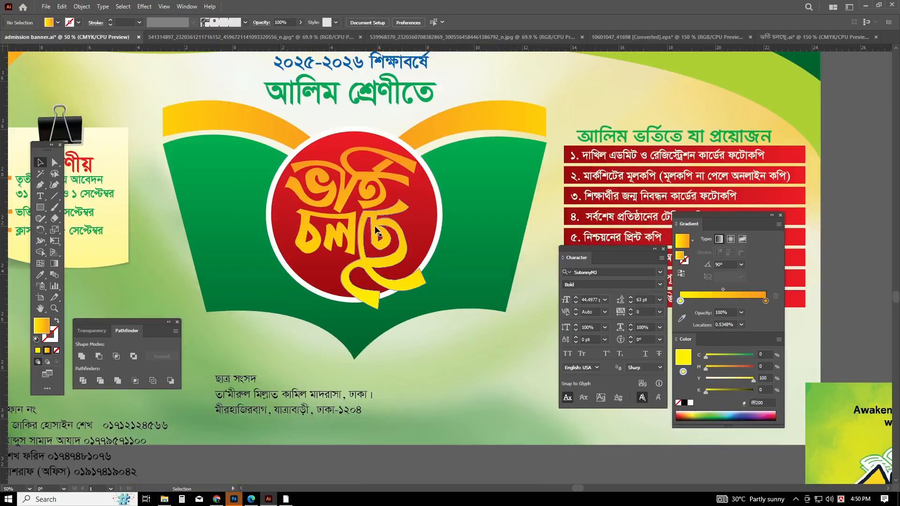
{"action": "scroll", "coordinate": [379, 242], "scroll_direction": "up", "scroll_amount": 2}
{"action": "left_click", "coordinate": [381, 241]}
{"action": "left_click", "coordinate": [681, 275]}
{"action": "left_click", "coordinate": [445, 395]}
{"action": "scroll", "coordinate": [445, 396], "scroll_direction": "down", "scroll_amount": 2}
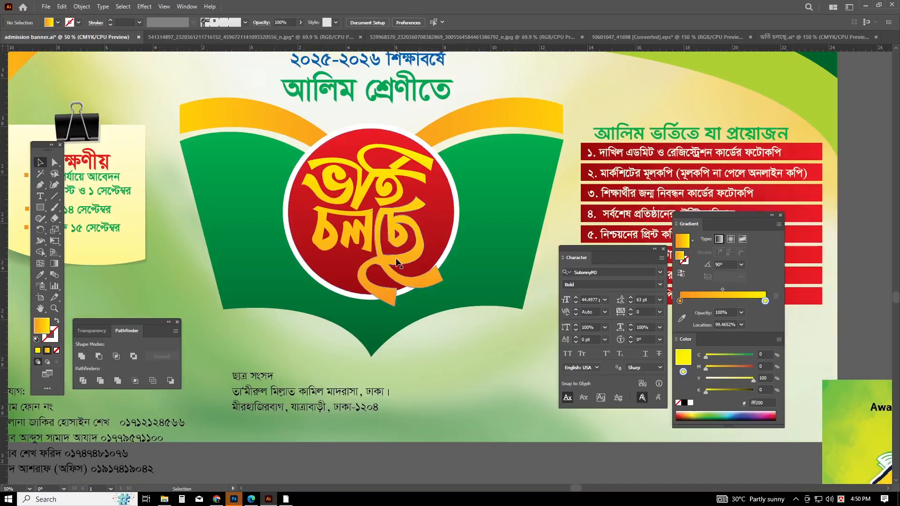
Replace the lettering's gradient with a solid yellow fill of 0% cyan, 0% magenta, 100% yellow and 0% black.
{"action": "left_click", "coordinate": [397, 263]}
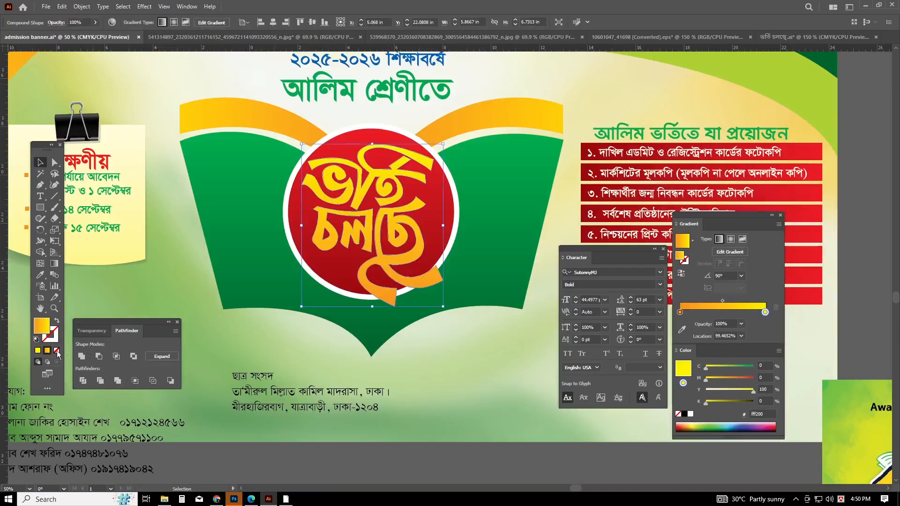
{"action": "left_click", "coordinate": [487, 395]}
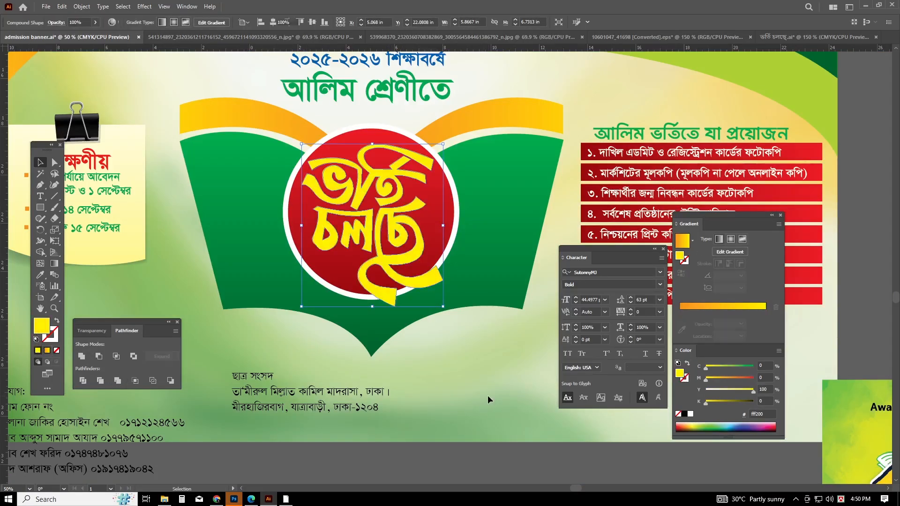
{"action": "scroll", "coordinate": [475, 390], "scroll_direction": "up", "scroll_amount": 3}
{"action": "scroll", "coordinate": [475, 390], "scroll_direction": "down", "scroll_amount": 4}
Place one copy of the lettering over the book's left page and a second one slightly offset from the original, filled with 100% black.
{"action": "left_click_drag", "start_coordinate": [411, 265], "coordinate": [226, 298]}
{"action": "left_click", "coordinate": [409, 251]}
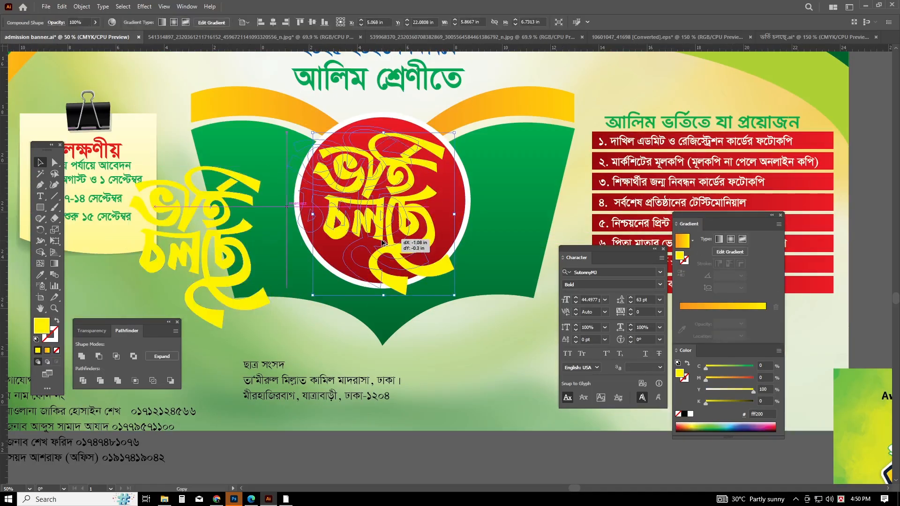
{"action": "left_click_drag", "start_coordinate": [410, 252], "coordinate": [384, 245]}
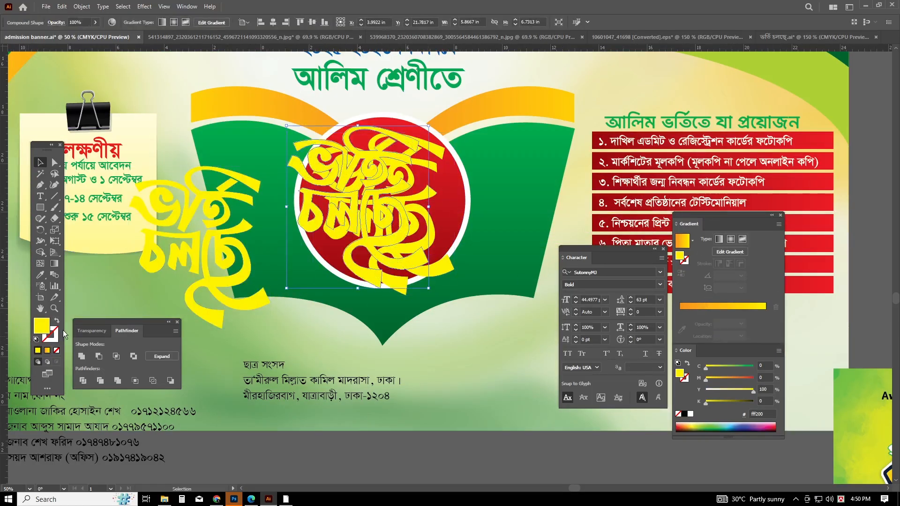
{"action": "left_click", "coordinate": [706, 390]}
{"action": "left_click", "coordinate": [752, 401]}
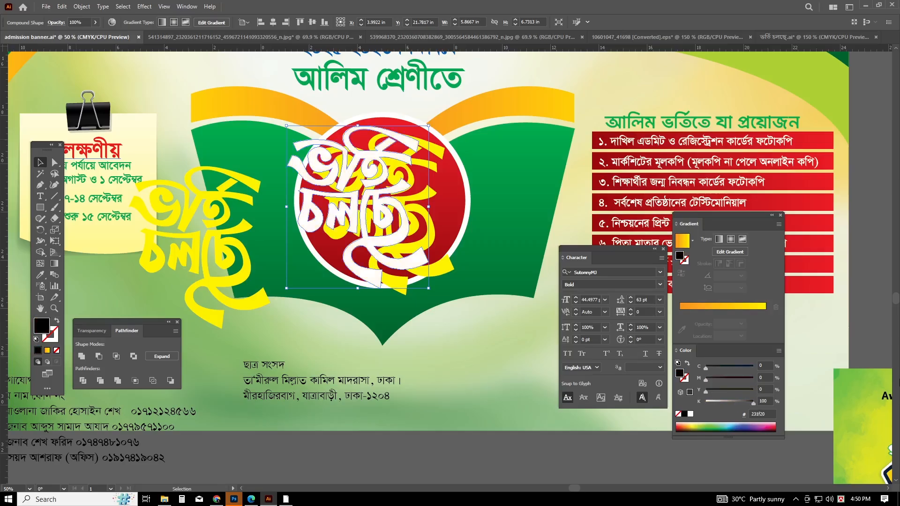
Fill the offset lettering copy with white and blend it with the black copy.
{"action": "left_click", "coordinate": [442, 267]}
{"action": "left_click_drag", "start_coordinate": [720, 390], "coordinate": [703, 390]}
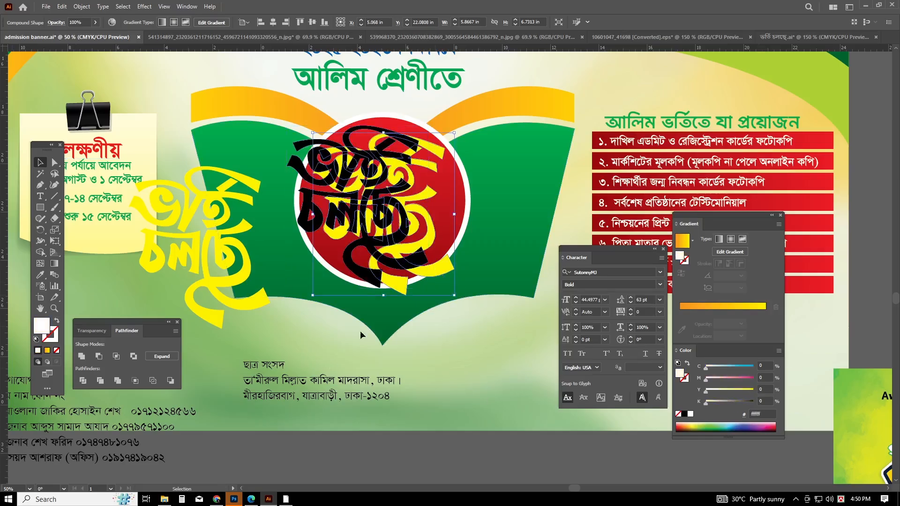
{"action": "left_click", "coordinate": [354, 268], "text": "shift"}
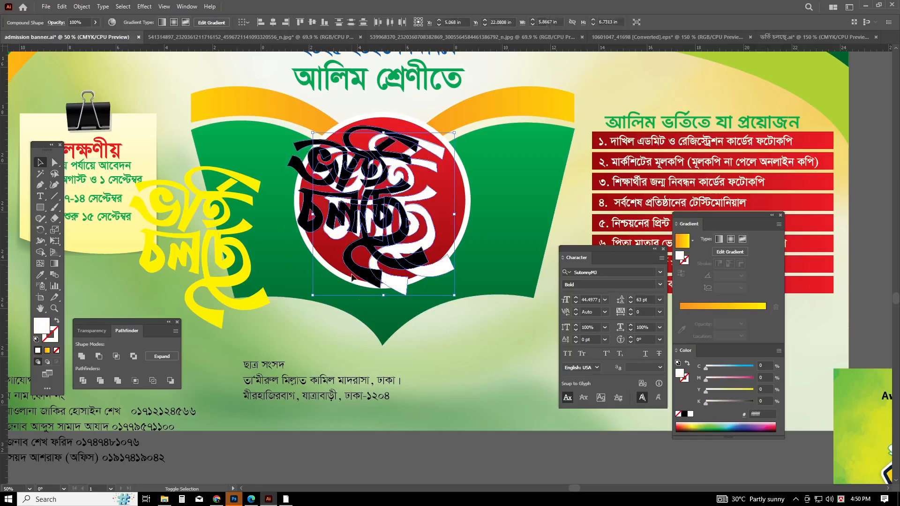
{"action": "left_click", "coordinate": [83, 6]}
{"action": "mouse_move", "coordinate": [140, 292]}
{"action": "left_click", "coordinate": [257, 294]}
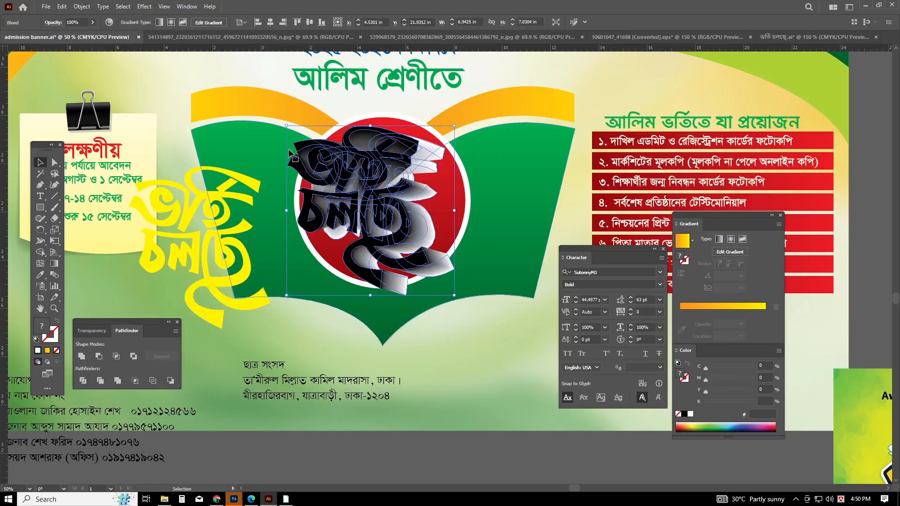
Set the blended lettering shadow to Multiply, shift it over the red circle and lower its opacity to about 42%.
{"action": "left_click", "coordinate": [101, 334]}
{"action": "left_click", "coordinate": [87, 346]}
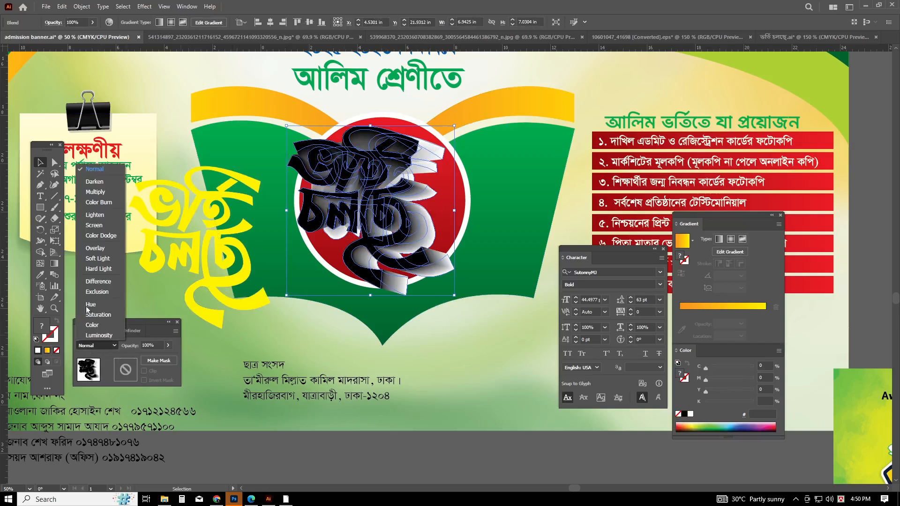
{"action": "left_click", "coordinate": [96, 192]}
{"action": "left_click_drag", "start_coordinate": [368, 207], "coordinate": [382, 205]}
{"action": "key", "text": "v"}
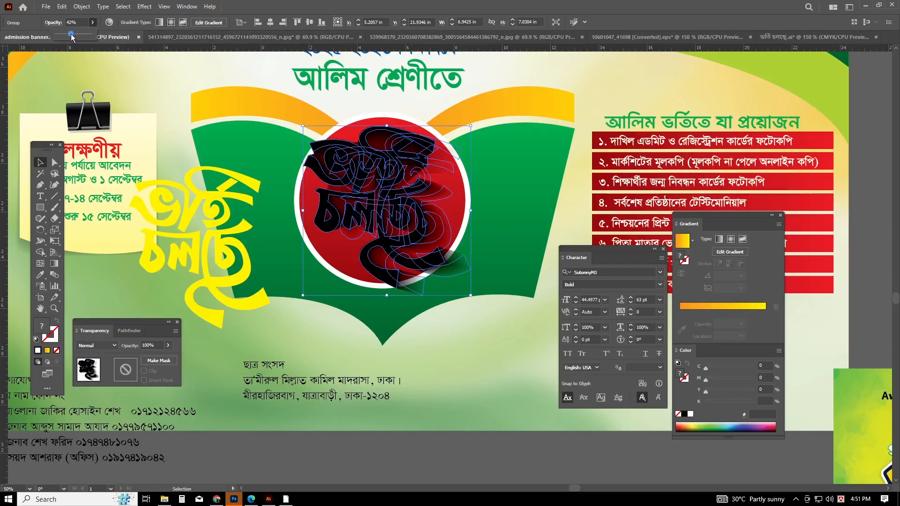
{"action": "left_click", "coordinate": [474, 344]}
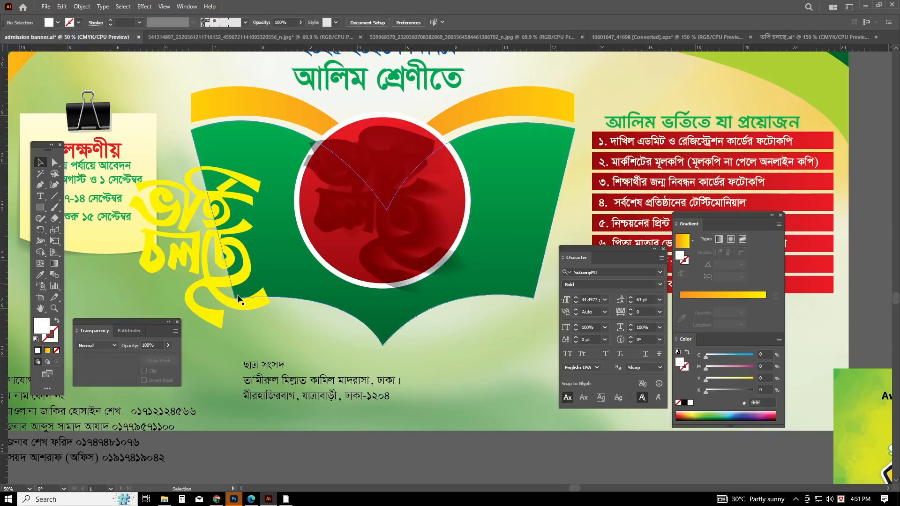
Place the yellow "ভর্তি চলছে" lettering over its shadow on the red circle and nudge it into alignment.
{"action": "left_click_drag", "start_coordinate": [216, 295], "coordinate": [393, 250]}
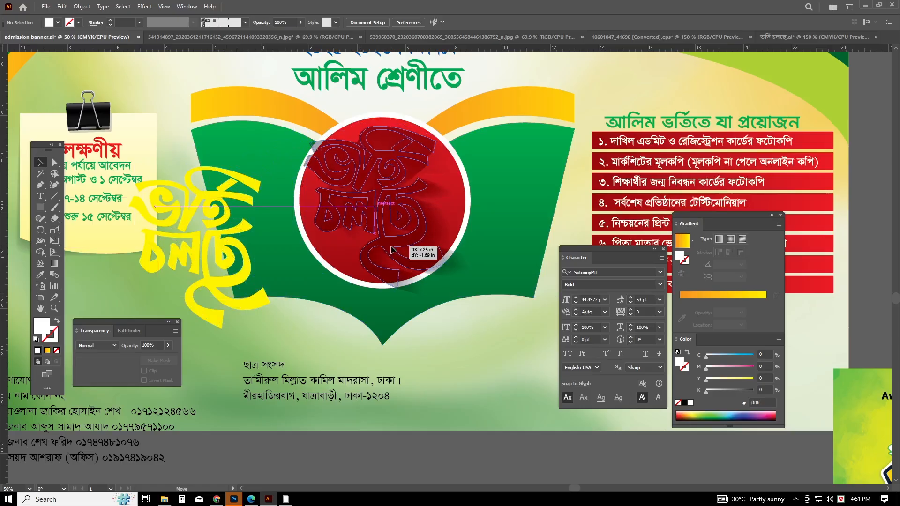
{"action": "key", "text": "Up"}
{"action": "left_click", "coordinate": [489, 369]}
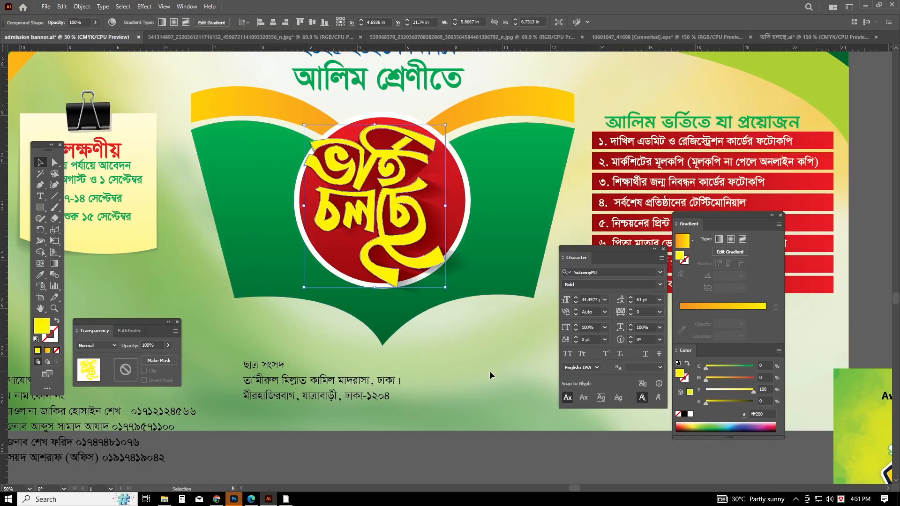
{"action": "scroll", "coordinate": [412, 169], "scroll_direction": "up", "scroll_amount": 2}
{"action": "key", "text": "ctrl+="}
{"action": "key", "text": "ctrl+="}
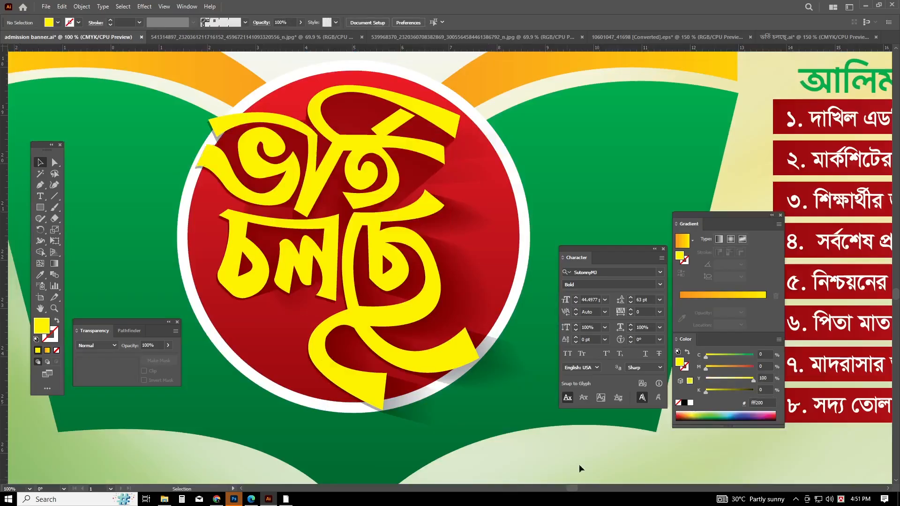
{"action": "left_click", "coordinate": [421, 359]}
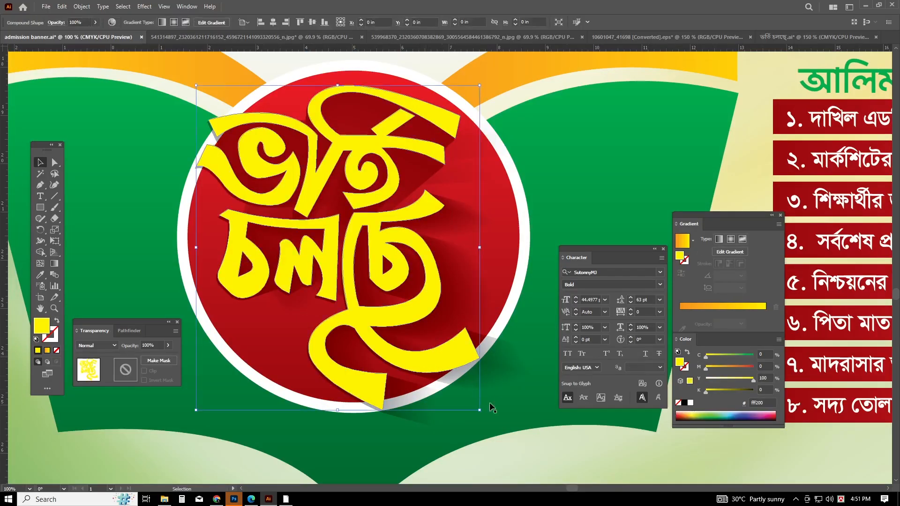
{"action": "left_click", "coordinate": [555, 455]}
{"action": "key", "text": "ctrl+minus"}
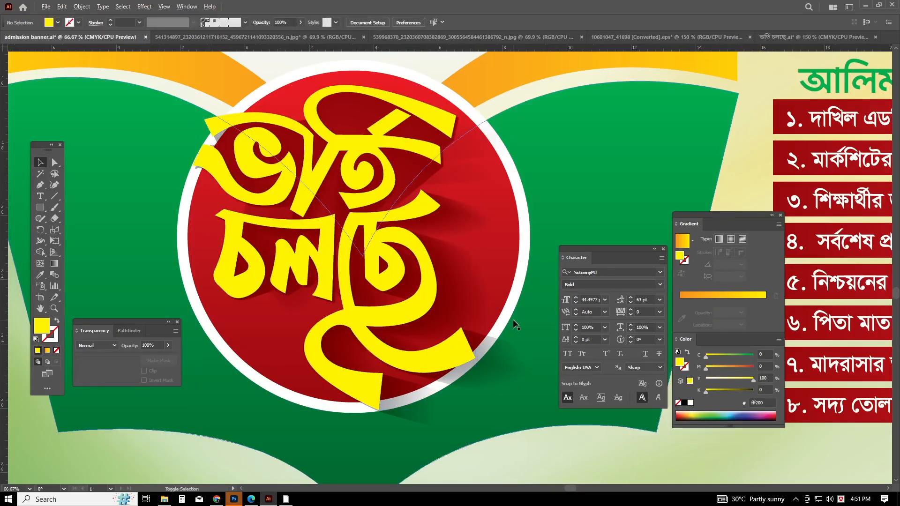
{"action": "scroll", "coordinate": [515, 356], "scroll_direction": "down", "scroll_amount": 1}
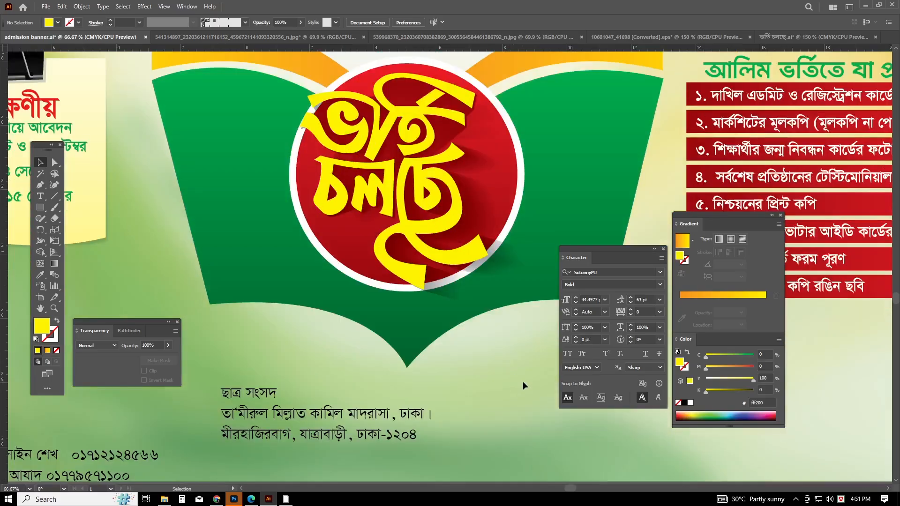
{"action": "scroll", "coordinate": [523, 380], "scroll_direction": "down", "scroll_amount": 2}
{"action": "scroll", "coordinate": [518, 383], "scroll_direction": "right", "scroll_amount": 8}
{"action": "scroll", "coordinate": [490, 381], "scroll_direction": "down", "scroll_amount": 1}
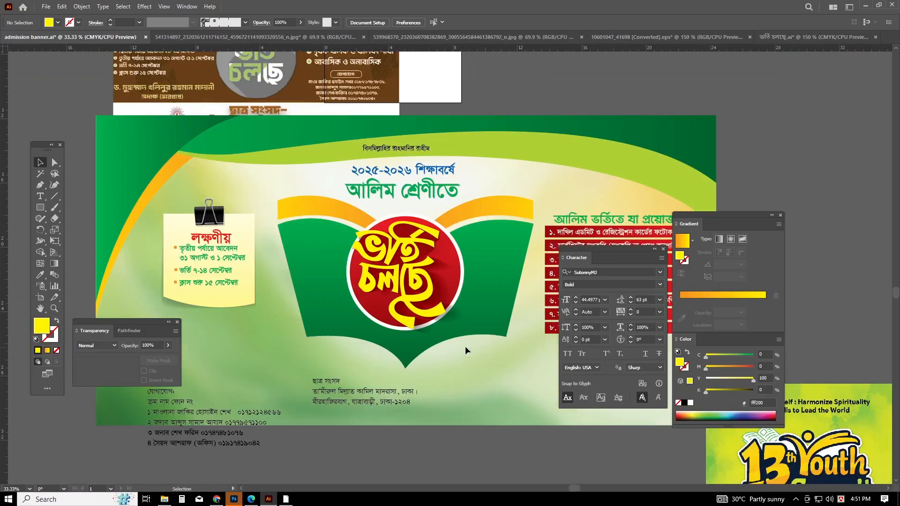
Lock the green book shape and shift the lettering together with its shadow slightly to centre it on the red circle.
{"action": "left_click", "coordinate": [499, 332]}
{"action": "key", "text": "ctrl+2"}
{"action": "left_click_drag", "start_coordinate": [430, 313], "coordinate": [426, 309]}
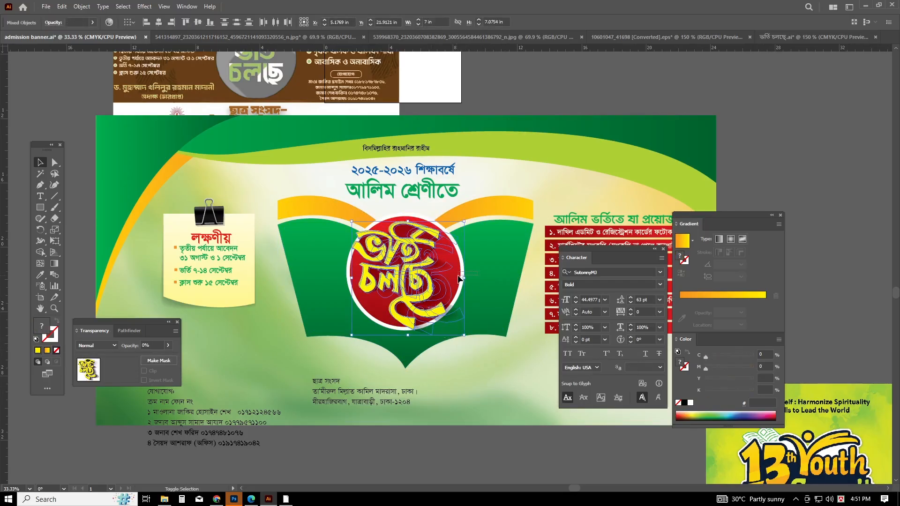
{"action": "left_click", "coordinate": [478, 295]}
{"action": "scroll", "coordinate": [474, 290], "scroll_direction": "up", "scroll_amount": 2}
{"action": "left_click_drag", "start_coordinate": [471, 255], "coordinate": [460, 271]}
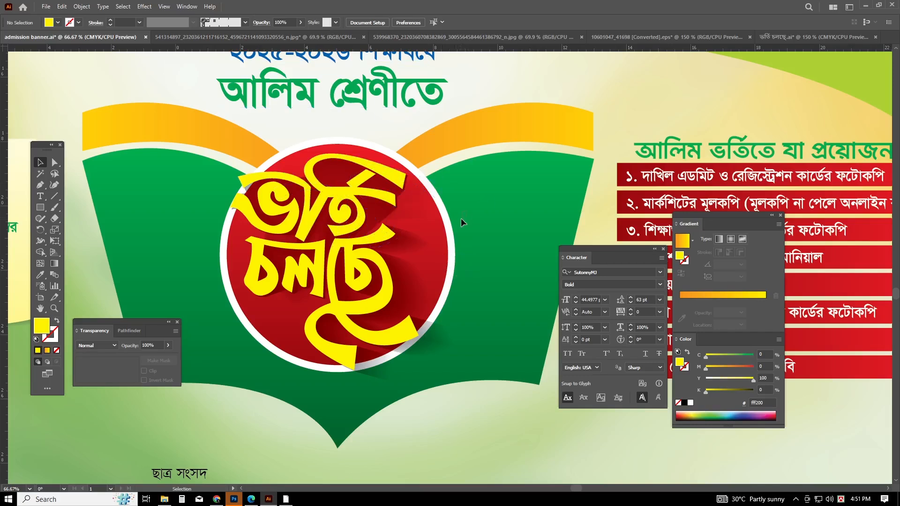
{"action": "left_click", "coordinate": [341, 269]}
{"action": "left_click_drag", "start_coordinate": [458, 381], "coordinate": [475, 393]}
{"action": "left_click_drag", "start_coordinate": [490, 336], "coordinate": [506, 331]}
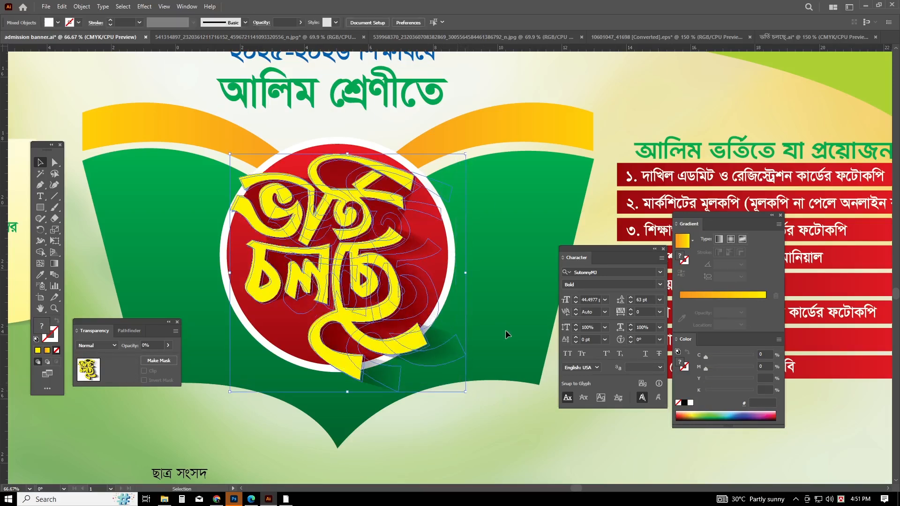
{"action": "left_click", "coordinate": [505, 331]}
{"action": "left_click_drag", "start_coordinate": [404, 356], "coordinate": [404, 355]}
{"action": "left_click_drag", "start_coordinate": [402, 351], "coordinate": [410, 352]}
{"action": "left_click", "coordinate": [510, 314]}
Review the whole banner layout and the reference designs placed around it.
{"action": "scroll", "coordinate": [470, 342], "scroll_direction": "down", "scroll_amount": 1}
{"action": "scroll", "coordinate": [470, 340], "scroll_direction": "down", "scroll_amount": 2}
{"action": "scroll", "coordinate": [470, 337], "scroll_direction": "down", "scroll_amount": 1}
{"action": "scroll", "coordinate": [490, 370], "scroll_direction": "left", "scroll_amount": 1}
{"action": "scroll", "coordinate": [491, 370], "scroll_direction": "up", "scroll_amount": 1}
{"action": "scroll", "coordinate": [485, 374], "scroll_direction": "right", "scroll_amount": 1}
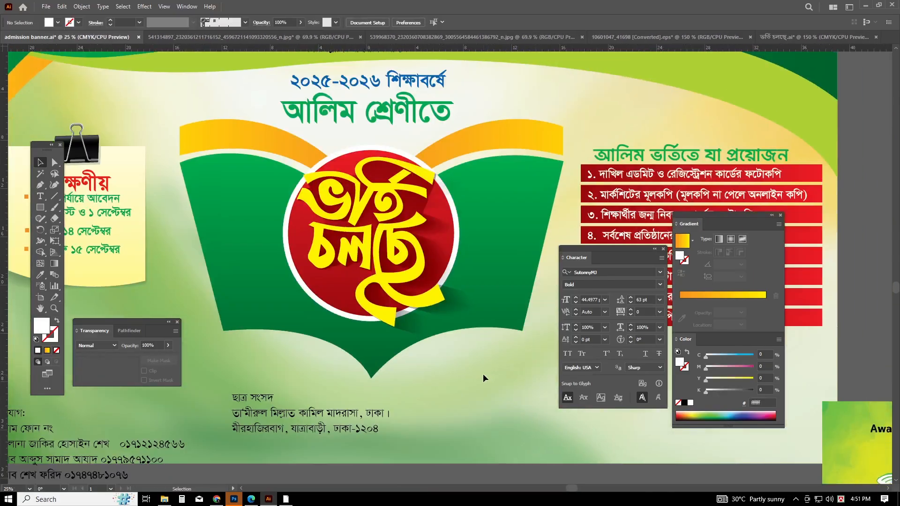
{"action": "scroll", "coordinate": [483, 373], "scroll_direction": "down", "scroll_amount": 2}
{"action": "scroll", "coordinate": [446, 391], "scroll_direction": "up", "scroll_amount": 2}
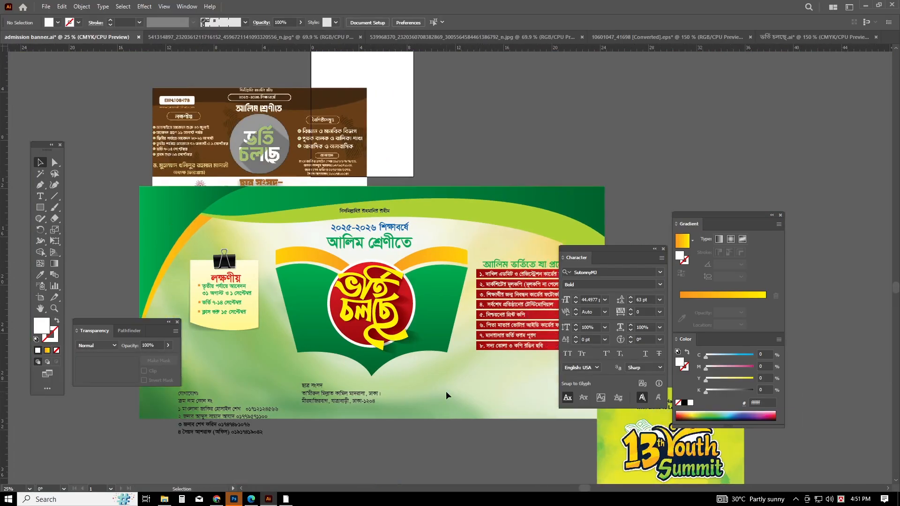
{"action": "scroll", "coordinate": [449, 396], "scroll_direction": "down", "scroll_amount": 3}
{"action": "scroll", "coordinate": [449, 395], "scroll_direction": "left", "scroll_amount": 2}
{"action": "scroll", "coordinate": [449, 395], "scroll_direction": "right", "scroll_amount": 7}
{"action": "scroll", "coordinate": [426, 386], "scroll_direction": "left", "scroll_amount": 6}
{"action": "scroll", "coordinate": [342, 300], "scroll_direction": "down", "scroll_amount": 3}
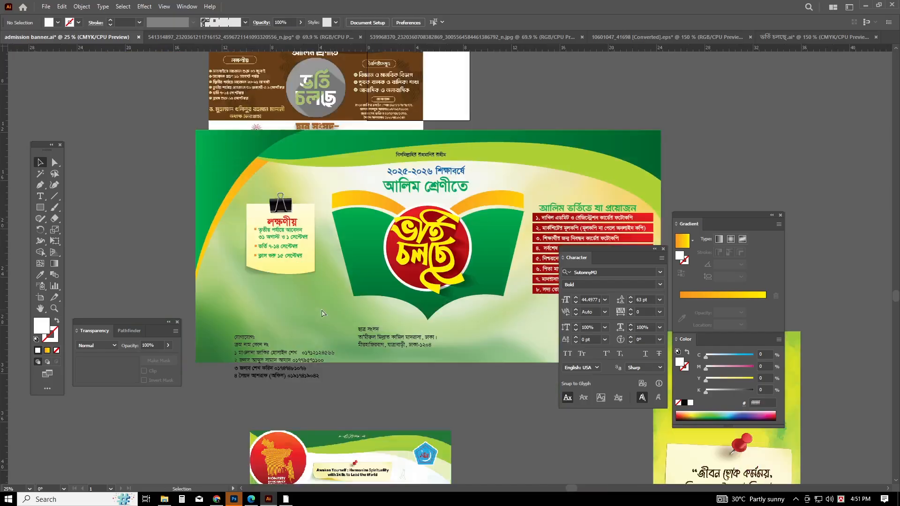
{"action": "scroll", "coordinate": [353, 305], "scroll_direction": "left", "scroll_amount": 3}
{"action": "scroll", "coordinate": [353, 306], "scroll_direction": "right", "scroll_amount": 3}
{"action": "scroll", "coordinate": [338, 312], "scroll_direction": "down", "scroll_amount": 7}
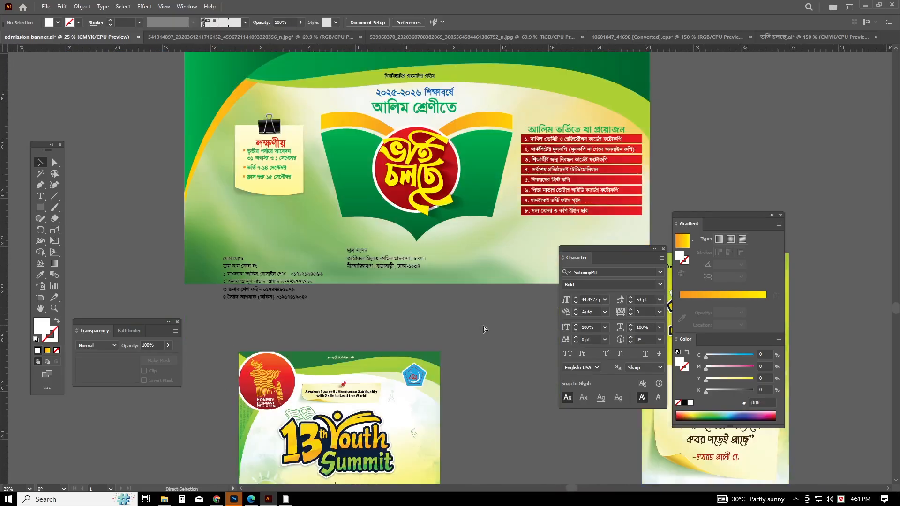
{"action": "scroll", "coordinate": [484, 325], "scroll_direction": "right", "scroll_amount": 2}
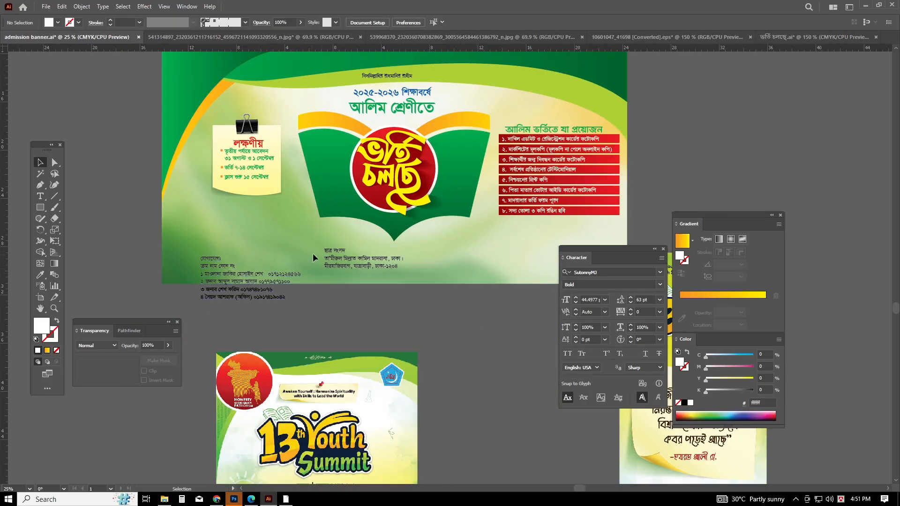
Move the student union address text below the banner and the contact list up beneath the yellow note.
{"action": "left_click_drag", "start_coordinate": [347, 262], "coordinate": [439, 301]}
{"action": "left_click", "coordinate": [245, 241]}
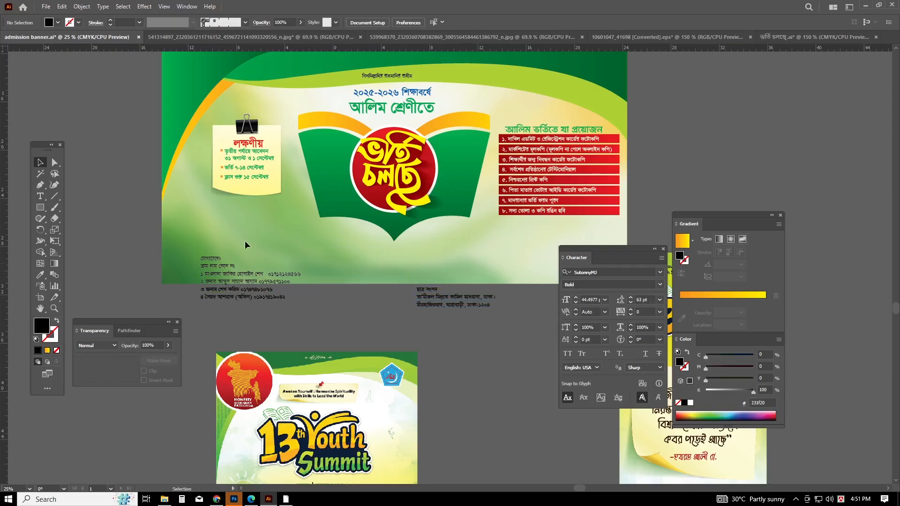
{"action": "left_click_drag", "start_coordinate": [240, 299], "coordinate": [253, 258]}
{"action": "left_click", "coordinate": [192, 235]}
Delete the "ক্রম নাম ফোন নং" line from the contact list and nudge the text block slightly down.
{"action": "scroll", "coordinate": [193, 235], "scroll_direction": "up", "scroll_amount": 2}
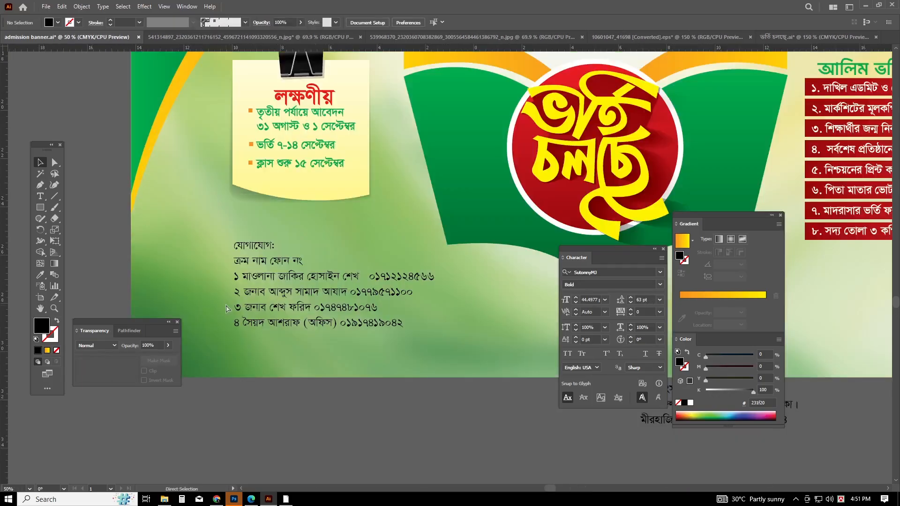
{"action": "left_click", "coordinate": [245, 260]}
{"action": "triple_click", "coordinate": [246, 245]}
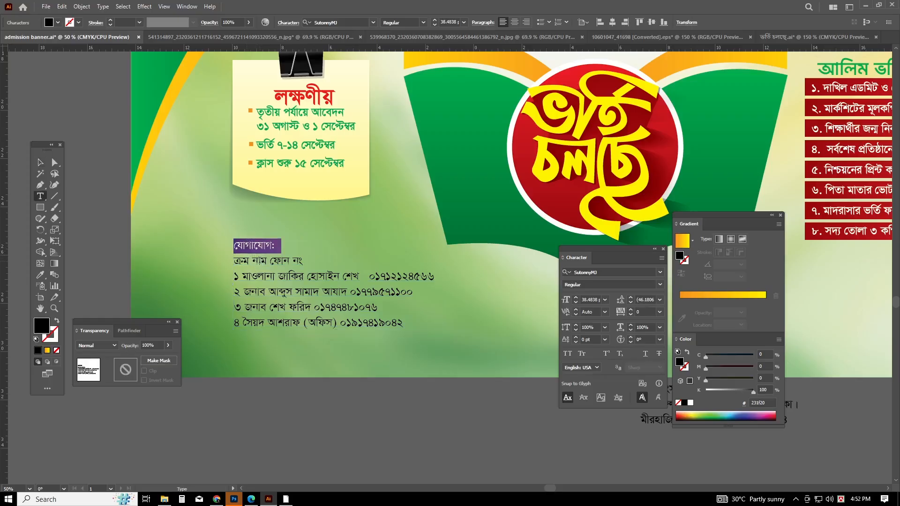
{"action": "triple_click", "coordinate": [258, 259]}
{"action": "key", "text": "BackSpace"}
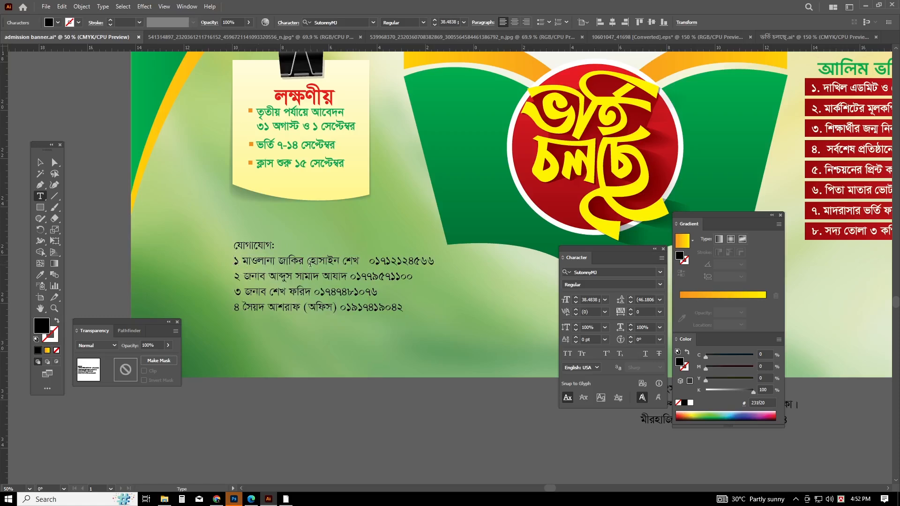
{"action": "left_click", "coordinate": [41, 162]}
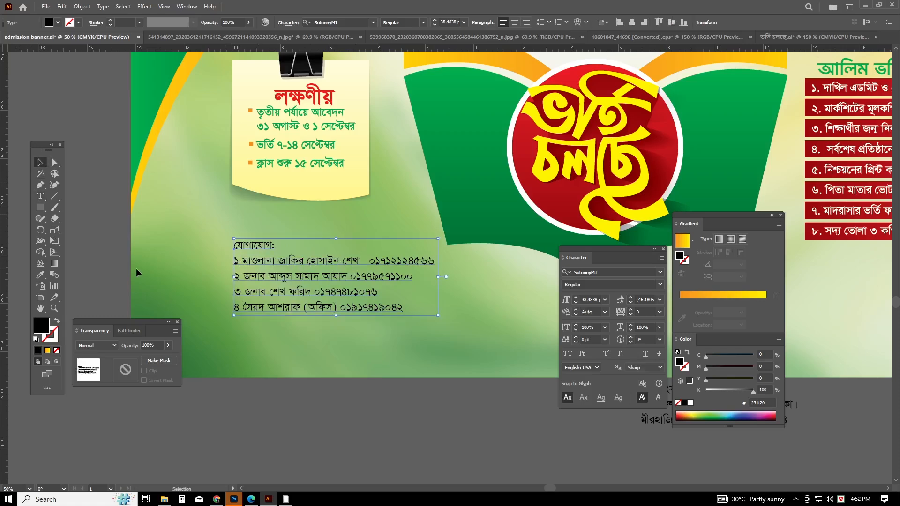
{"action": "left_click", "coordinate": [313, 324]}
{"action": "left_click_drag", "start_coordinate": [264, 262], "coordinate": [263, 266]}
{"action": "left_click", "coordinate": [305, 359]}
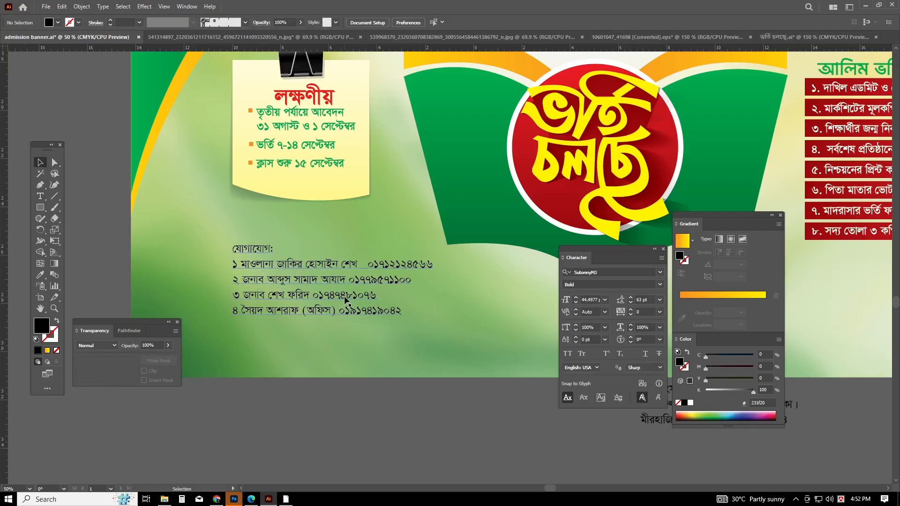
Cut the third and fourth contact entries out of the list and paste them into a separate text block below it.
{"action": "double_click", "coordinate": [243, 282]}
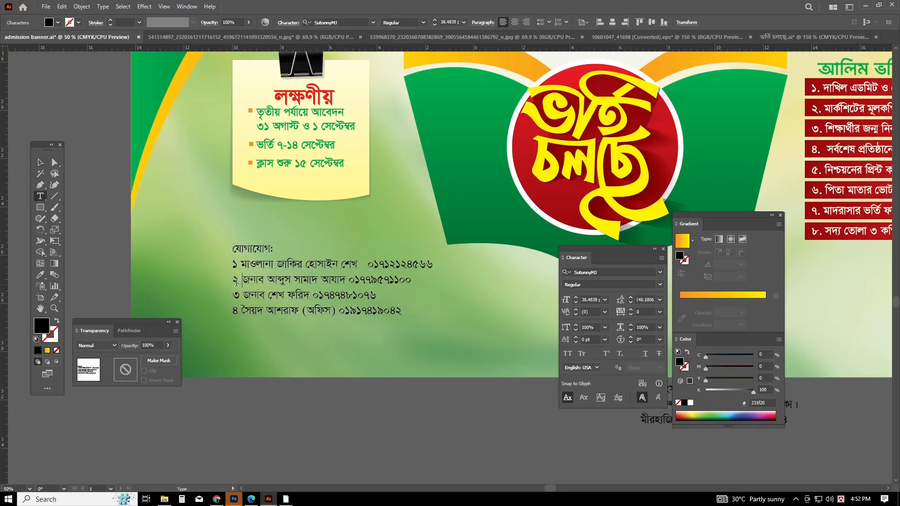
{"action": "left_click_drag", "start_coordinate": [234, 280], "coordinate": [402, 312]}
{"action": "left_click", "coordinate": [238, 302]}
{"action": "left_click_drag", "start_coordinate": [237, 295], "coordinate": [459, 318]}
{"action": "key", "text": "ctrl+c"}
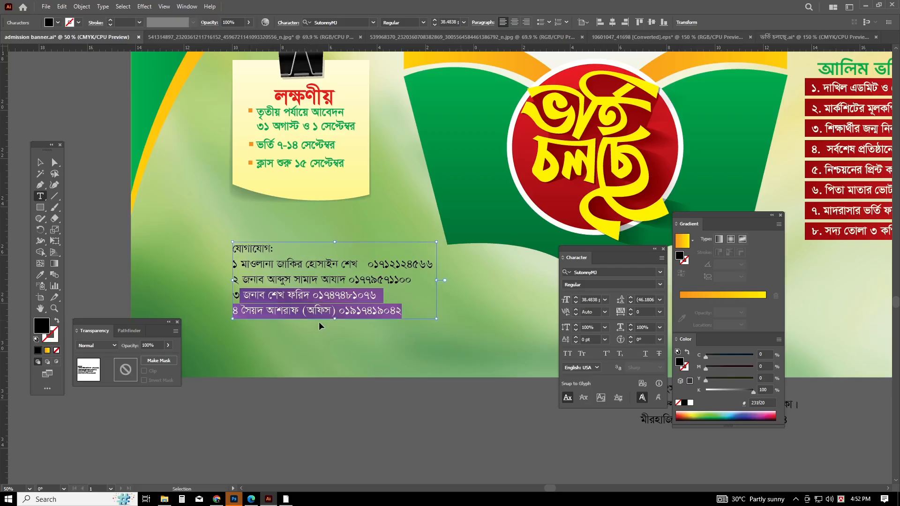
{"action": "key", "text": "BackSpace"}
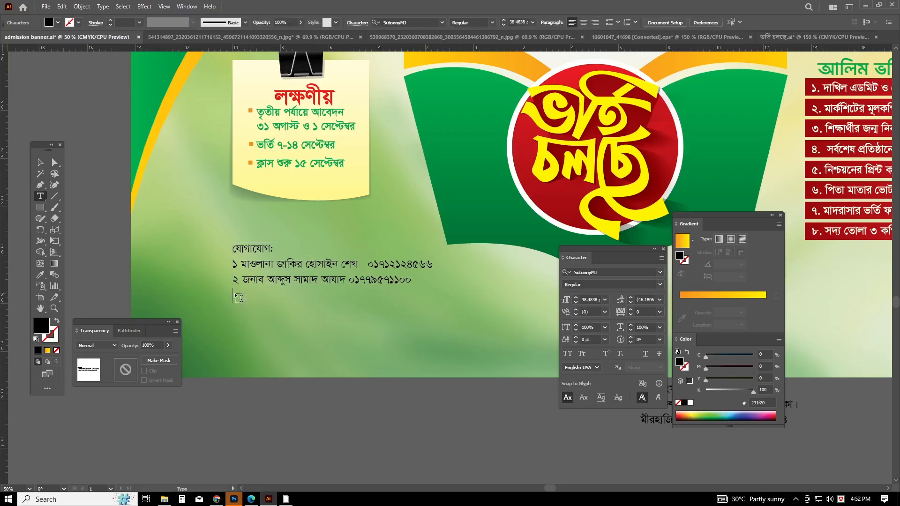
{"action": "left_click", "coordinate": [283, 317]}
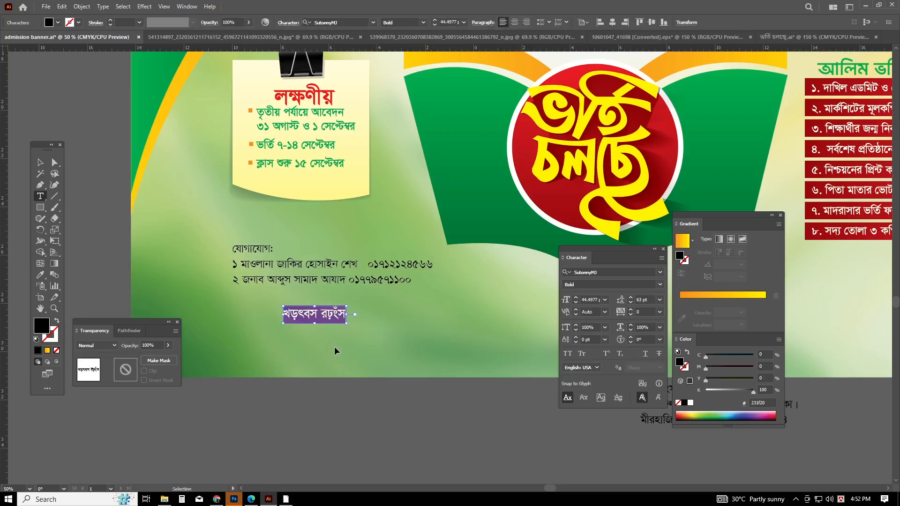
{"action": "key", "text": "ctrl+v"}
Put each phone number in the new block on its own line and remove the remaining serial numbers from all contact entries.
{"action": "left_click", "coordinate": [358, 315]}
{"action": "key", "text": "Return"}
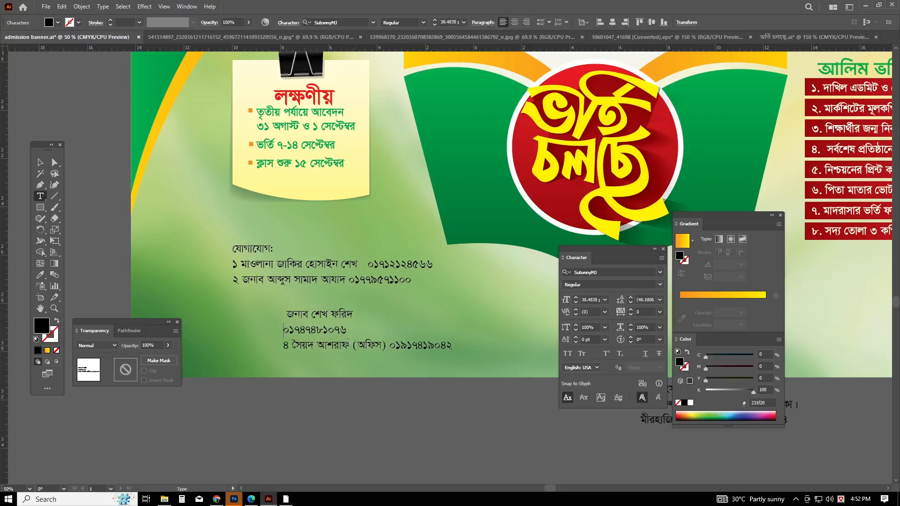
{"action": "key", "text": "BackSpace"}
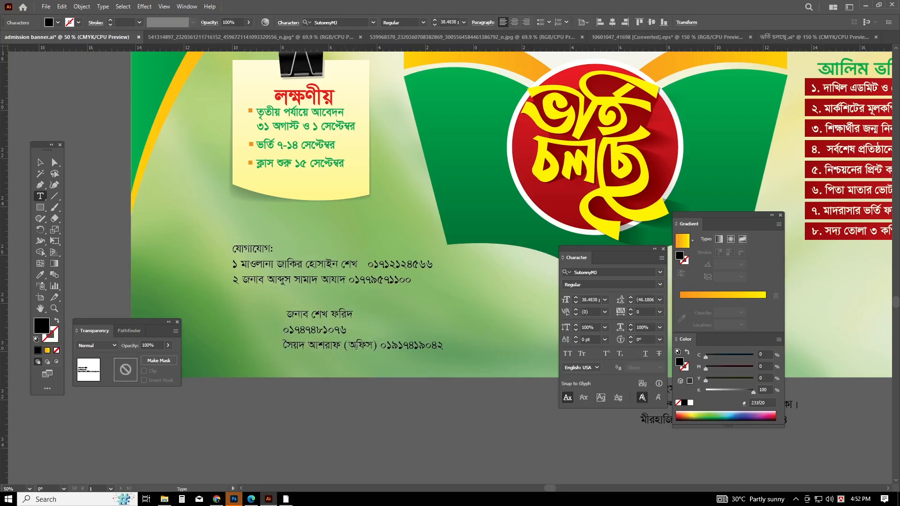
{"action": "left_click", "coordinate": [381, 346]}
{"action": "key", "text": "Return"}
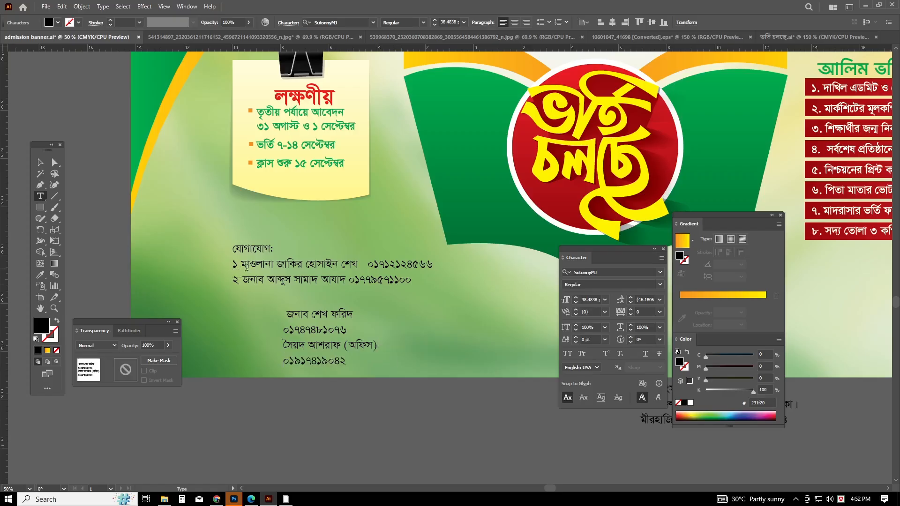
{"action": "key", "text": "BackSpace"}
{"action": "key", "text": "BackSpace"}
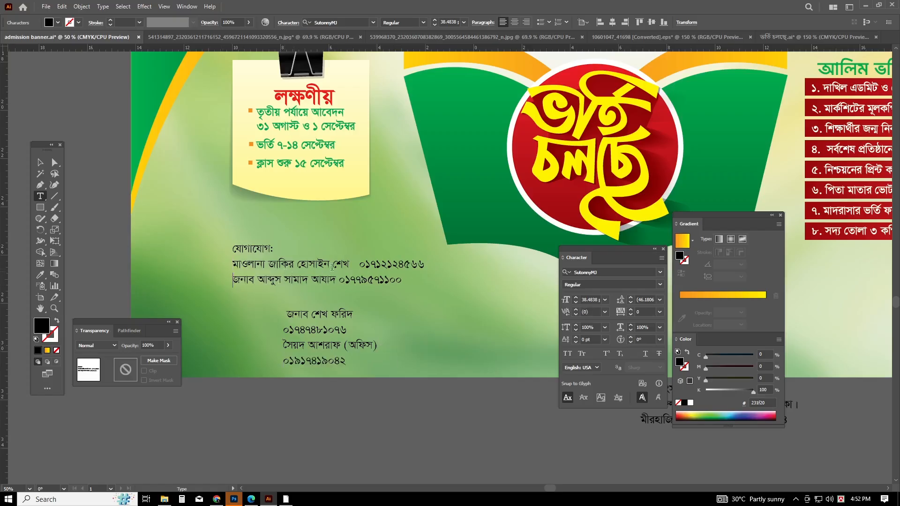
Remove the extra spaces in the upper contact block and put its two phone numbers on their own lines.
{"action": "key", "text": "BackSpace"}
{"action": "key", "text": "BackSpace"}
{"action": "key", "text": "BackSpace"}
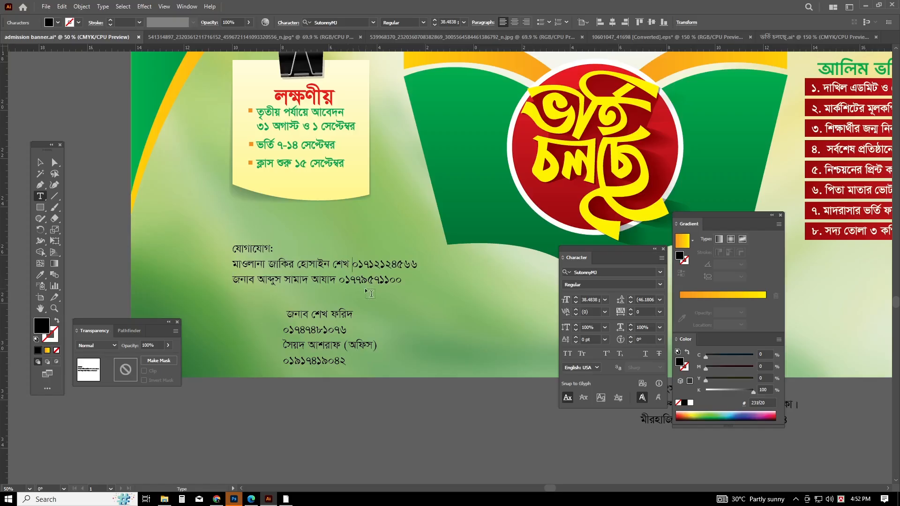
{"action": "key", "text": "Return"}
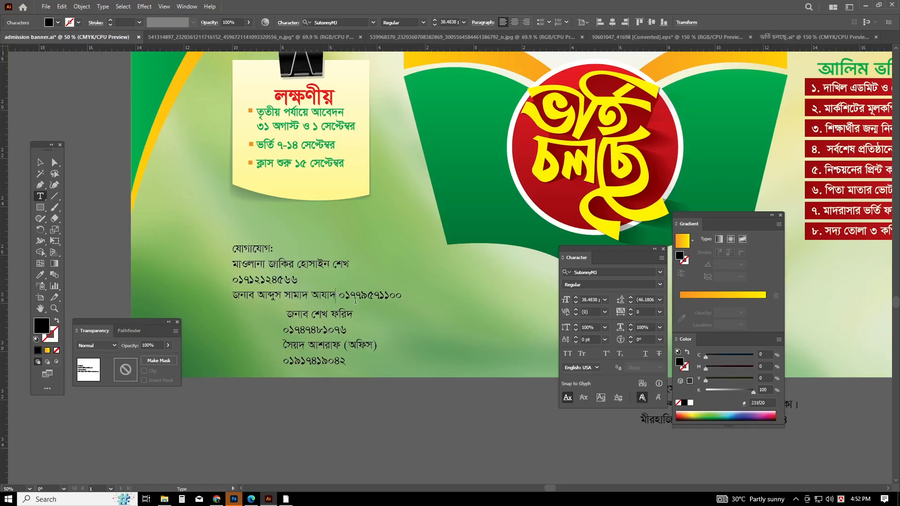
{"action": "key", "text": "Return"}
{"action": "left_click", "coordinate": [40, 162]}
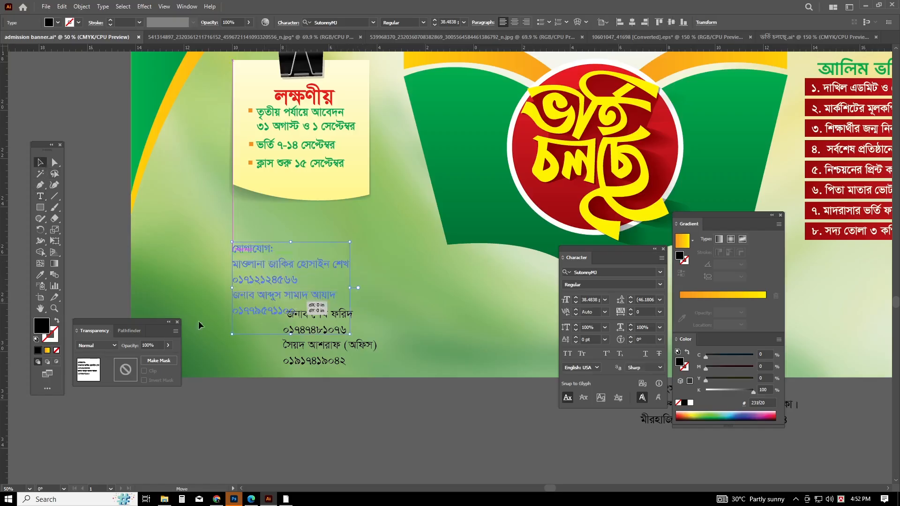
Duplicate the upper contact block, reducing one copy to the heading "যোগাযোগ:" and deleting that heading from the other.
{"action": "left_click_drag", "start_coordinate": [265, 268], "coordinate": [198, 257], "text": "alt"}
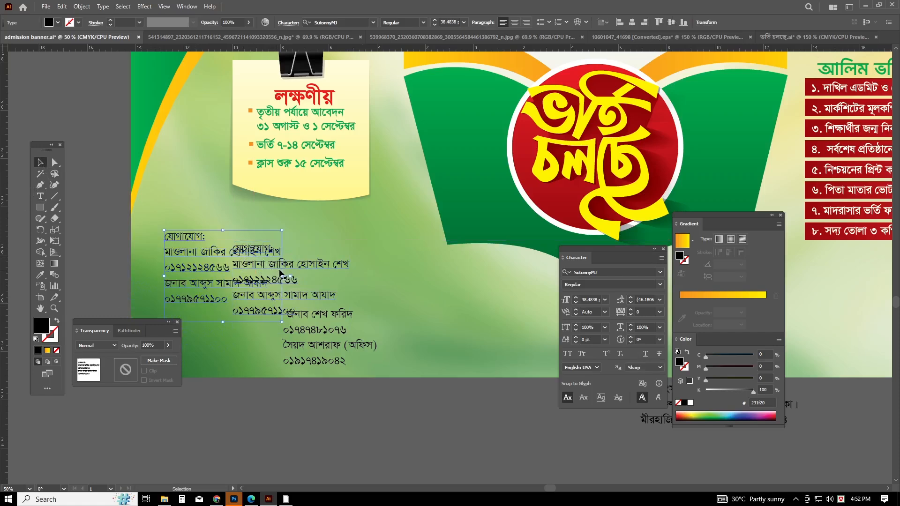
{"action": "left_click_drag", "start_coordinate": [318, 266], "coordinate": [445, 221]}
{"action": "double_click", "coordinate": [372, 218]}
{"action": "left_click_drag", "start_coordinate": [360, 219], "coordinate": [598, 347]}
{"action": "key", "text": "BackSpace"}
{"action": "left_click_drag", "start_coordinate": [165, 237], "coordinate": [201, 256]}
{"action": "key", "text": "BackSpace"}
{"action": "left_click", "coordinate": [40, 162]}
Move the third and fourth contacts' block up beside the first block and nudge the first block slightly right.
{"action": "left_click_drag", "start_coordinate": [309, 316], "coordinate": [345, 241]}
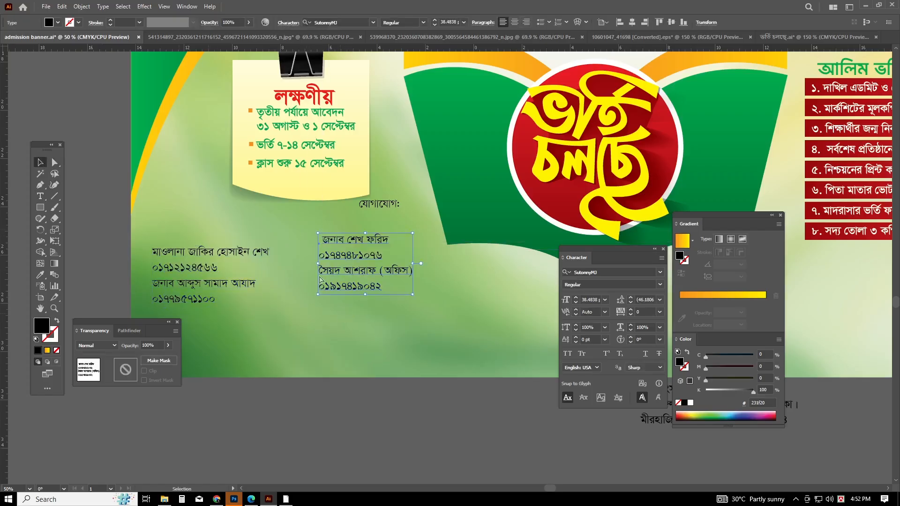
{"action": "scroll", "coordinate": [319, 277], "scroll_direction": "left", "scroll_amount": 2}
{"action": "left_click_drag", "start_coordinate": [266, 255], "coordinate": [275, 255]}
Apply the yellow note's green bold list text style to both contact blocks and shift them slightly right.
{"action": "left_click_drag", "start_coordinate": [455, 319], "coordinate": [245, 251]}
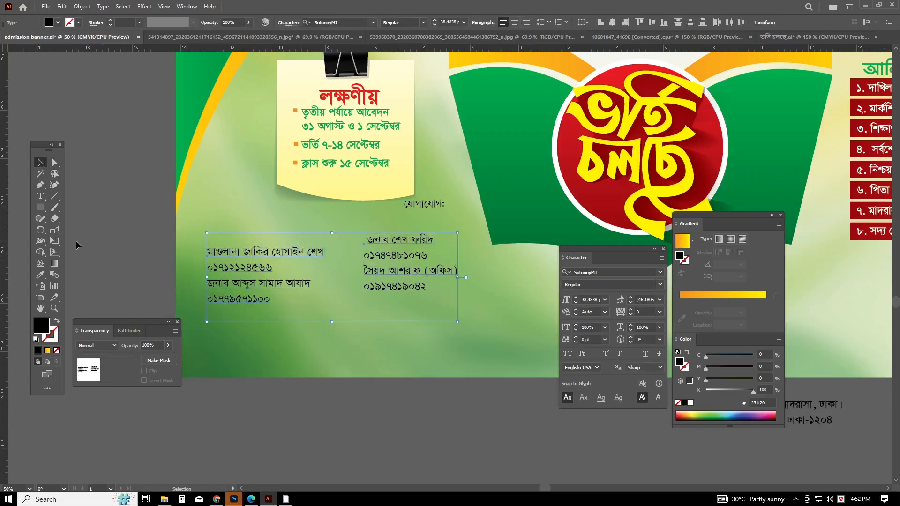
{"action": "left_click", "coordinate": [41, 275]}
{"action": "left_click", "coordinate": [338, 97]}
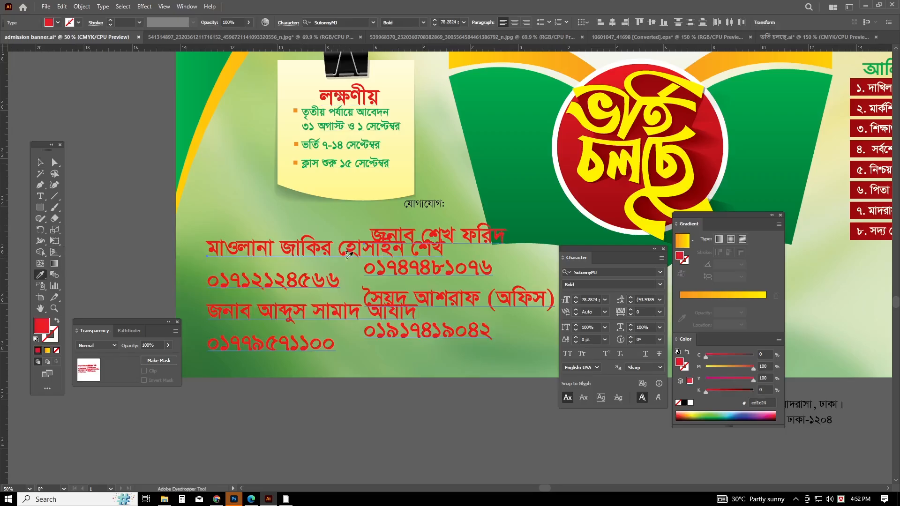
{"action": "left_click", "coordinate": [321, 142]}
{"action": "left_click", "coordinate": [40, 162]}
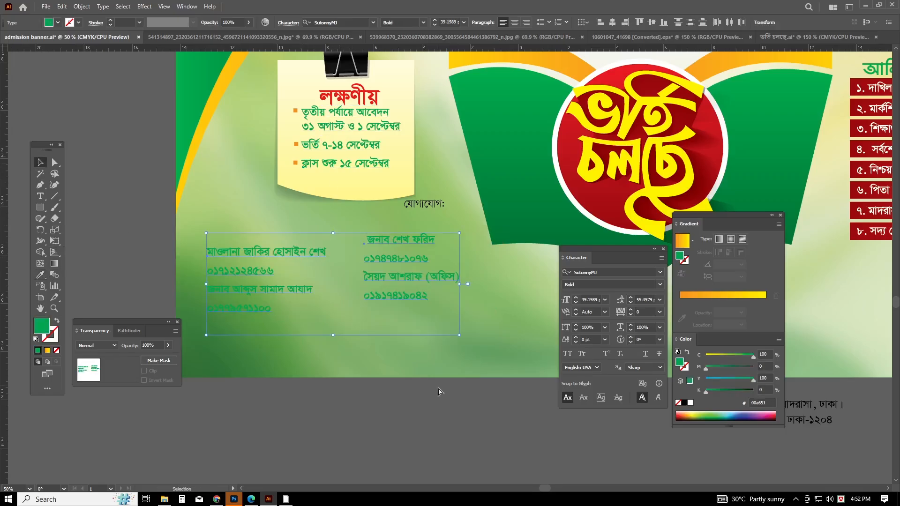
{"action": "scroll", "coordinate": [439, 382], "scroll_direction": "right", "scroll_amount": 2}
{"action": "left_click", "coordinate": [407, 338]}
{"action": "left_click_drag", "start_coordinate": [206, 246], "coordinate": [234, 254]}
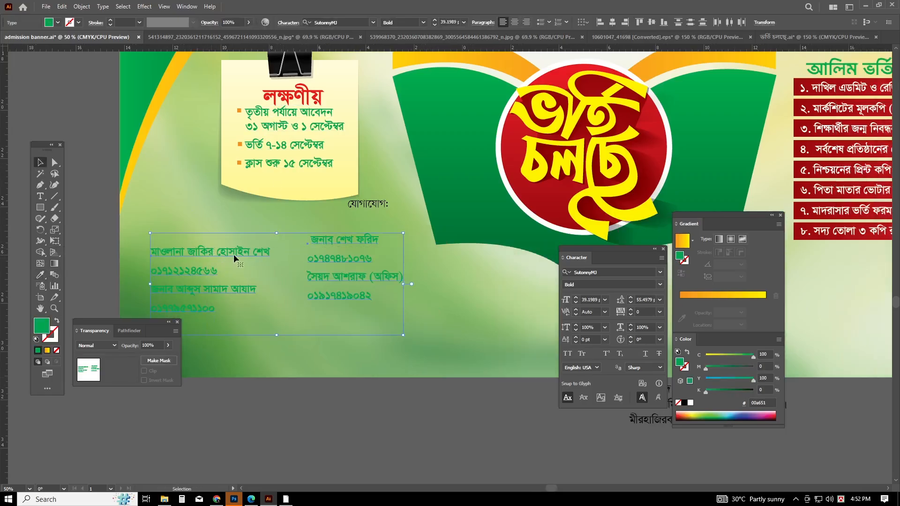
{"action": "left_click", "coordinate": [360, 389]}
Switch to Photoshop, unlock the background layer of the bg 01 image and enlarge it to 136.30%.
{"action": "scroll", "coordinate": [432, 399], "scroll_direction": "down", "scroll_amount": 1}
{"action": "scroll", "coordinate": [433, 399], "scroll_direction": "right", "scroll_amount": 1}
{"action": "scroll", "coordinate": [433, 399], "scroll_direction": "up", "scroll_amount": 3}
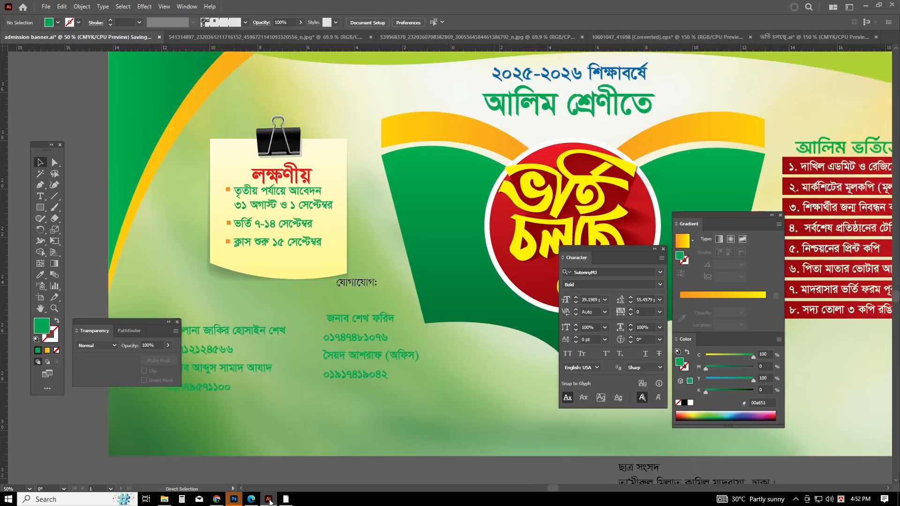
{"action": "left_click", "coordinate": [233, 500]}
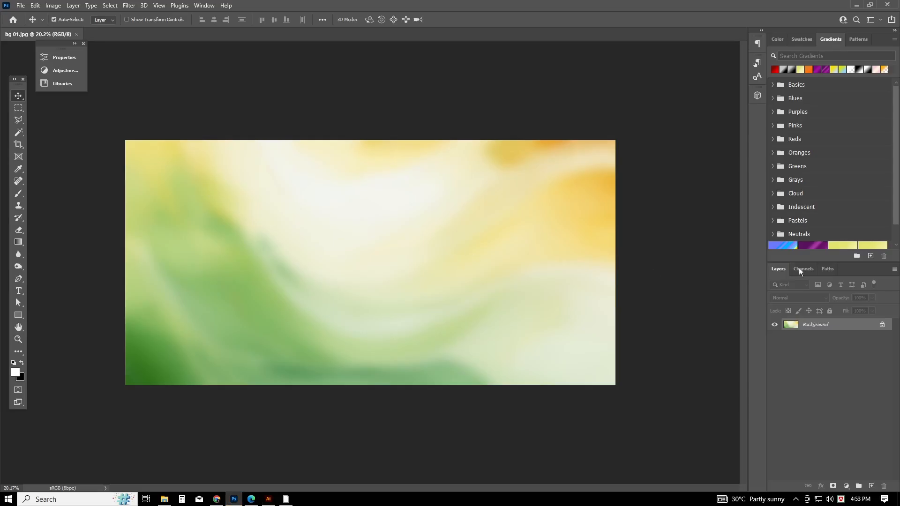
{"action": "left_click", "coordinate": [883, 325]}
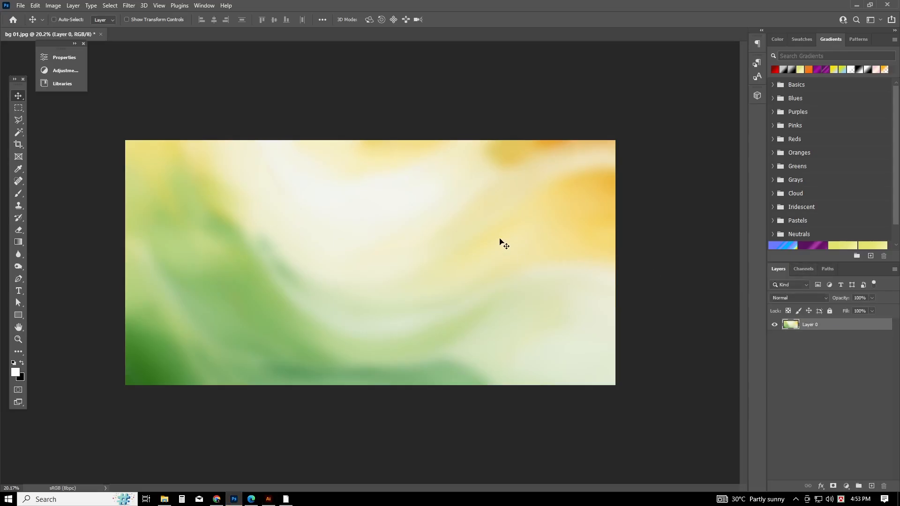
{"action": "key", "text": "ctrl+t"}
{"action": "left_click_drag", "start_coordinate": [127, 394], "coordinate": [2, 447]}
{"action": "left_click_drag", "start_coordinate": [567, 271], "coordinate": [548, 275]}
{"action": "mouse_move", "coordinate": [598, 299]}
{"action": "left_mouse_down"}
{"action": "mouse_move", "coordinate": [653, 267]}
{"action": "mouse_move", "coordinate": [605, 292]}
{"action": "left_mouse_up"}
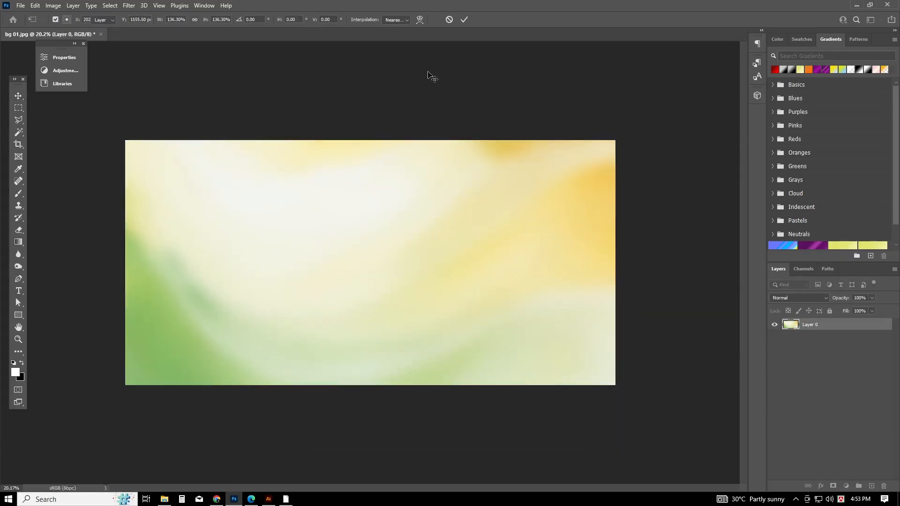
{"action": "left_click", "coordinate": [464, 19]}
Save the enlarged background as the Photoshop file bg 01 in Downloads and return to Illustrator.
{"action": "key", "text": "ctrl+shift+s"}
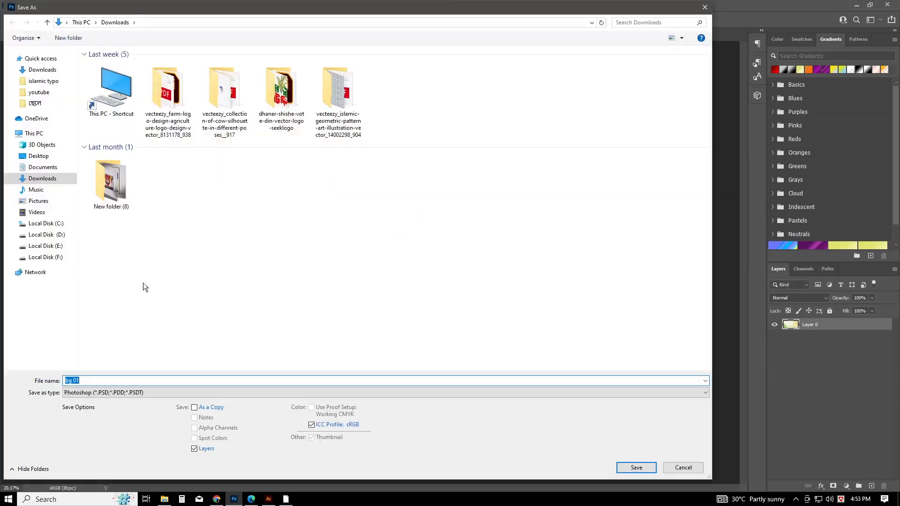
{"action": "key", "text": "Return"}
{"action": "key", "text": "Return"}
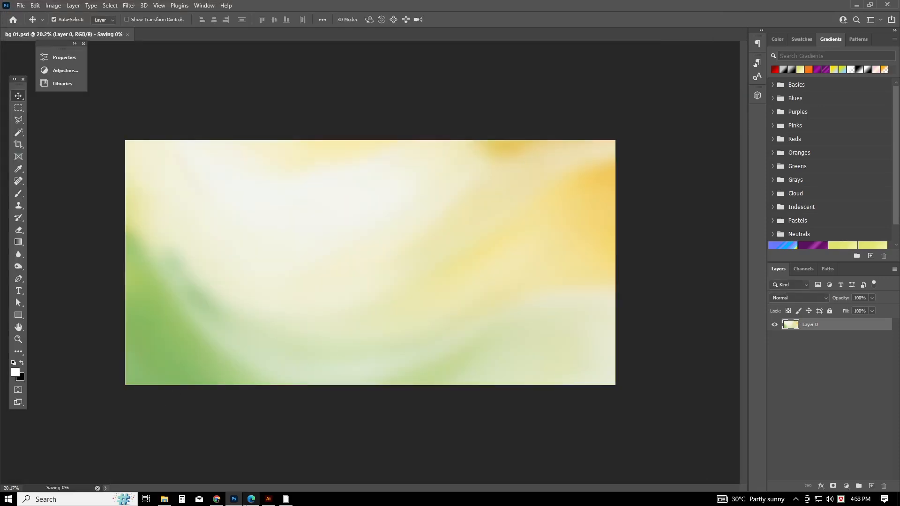
{"action": "left_click", "coordinate": [285, 496]}
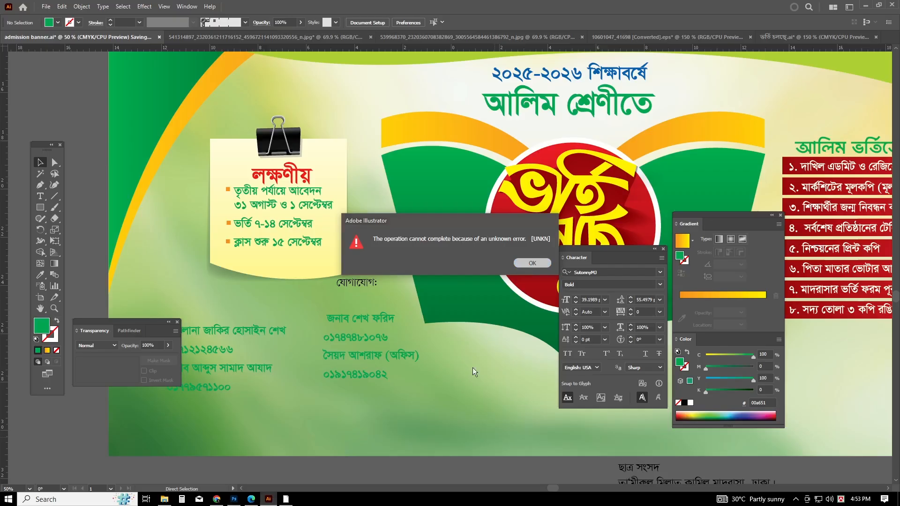
{"action": "key", "text": "Return"}
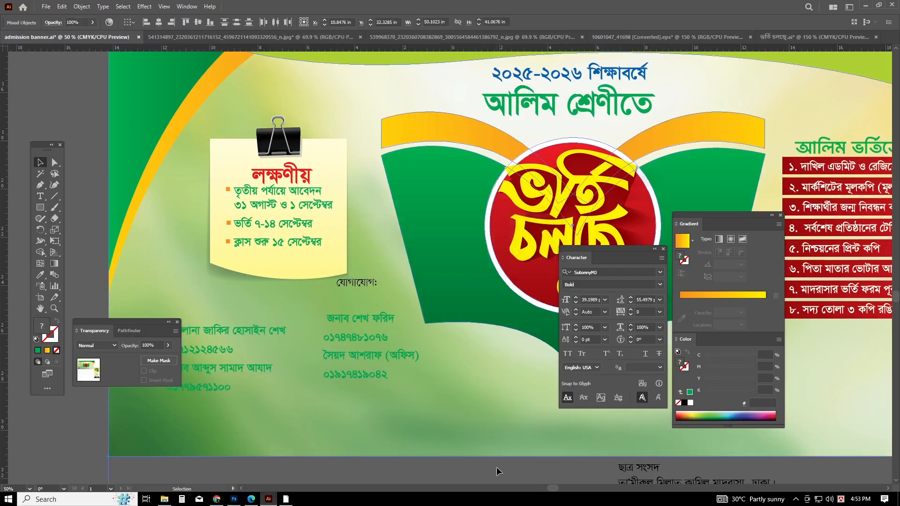
Replace the banner's background image with the bg 01 Photoshop file from Downloads.
{"action": "scroll", "coordinate": [497, 452], "scroll_direction": "down", "scroll_amount": 3}
{"action": "left_click", "coordinate": [499, 432]}
{"action": "left_click_drag", "start_coordinate": [474, 481], "coordinate": [430, 471]}
{"action": "left_click", "coordinate": [430, 471]}
{"action": "left_click", "coordinate": [422, 438]}
{"action": "left_click", "coordinate": [46, 6]}
{"action": "left_click", "coordinate": [61, 173]}
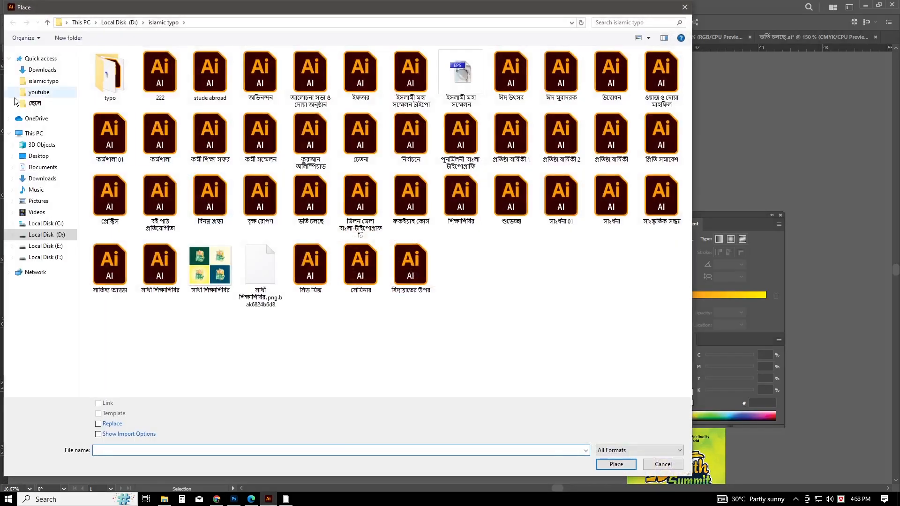
{"action": "left_click", "coordinate": [42, 69]}
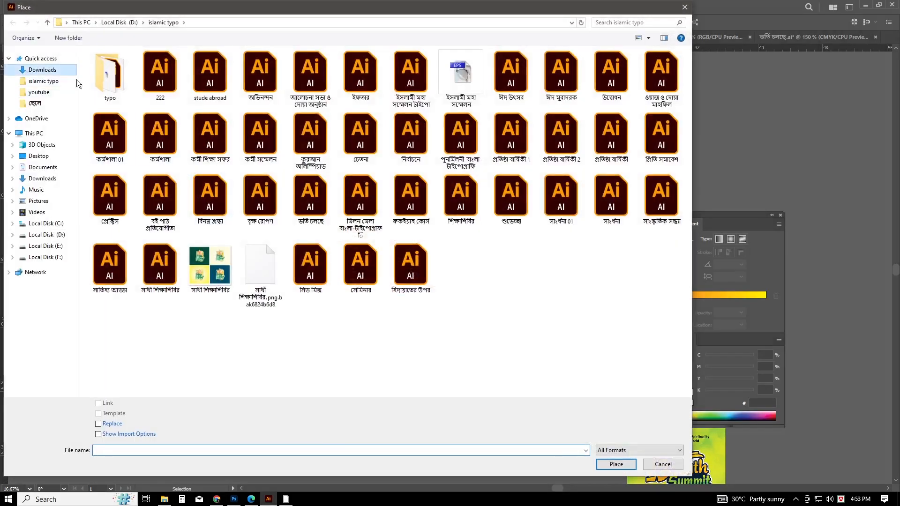
{"action": "left_click", "coordinate": [120, 426]}
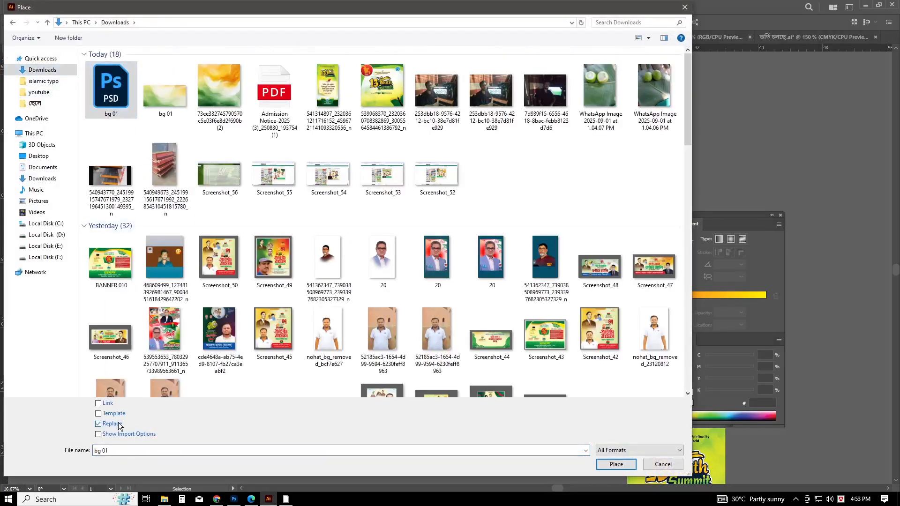
{"action": "left_click", "coordinate": [616, 464]}
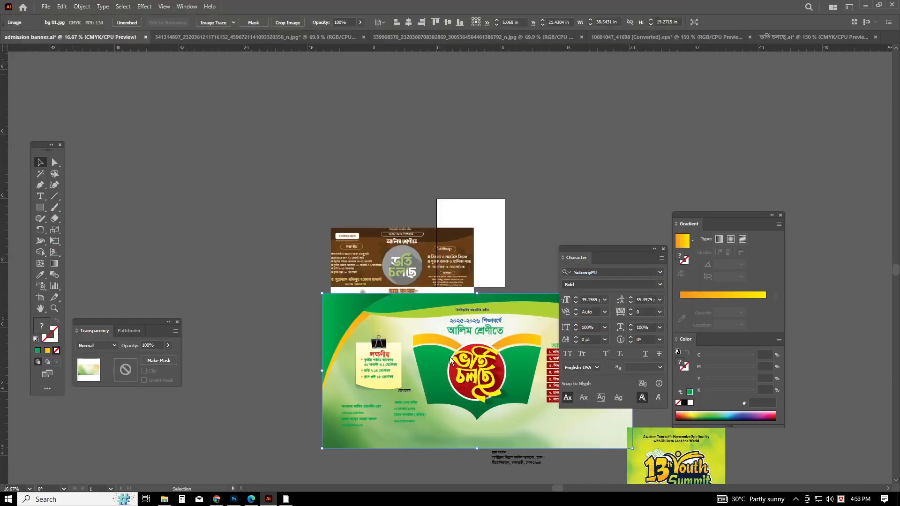
Reflect the new banner background image horizontally and lock it.
{"action": "scroll", "coordinate": [400, 436], "scroll_direction": "down", "scroll_amount": 5}
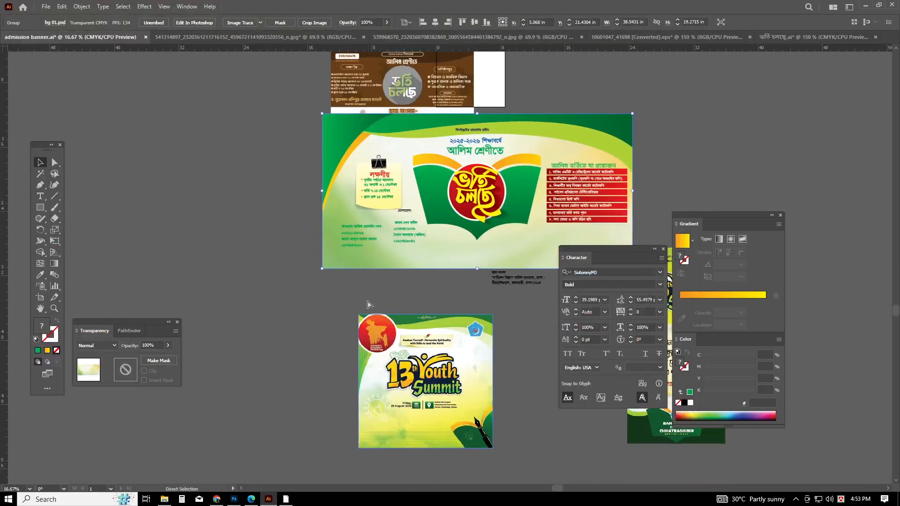
{"action": "scroll", "coordinate": [356, 300], "scroll_direction": "right", "scroll_amount": 3}
{"action": "left_click", "coordinate": [355, 291]}
{"action": "left_click", "coordinate": [405, 268]}
{"action": "right_click", "coordinate": [408, 267]}
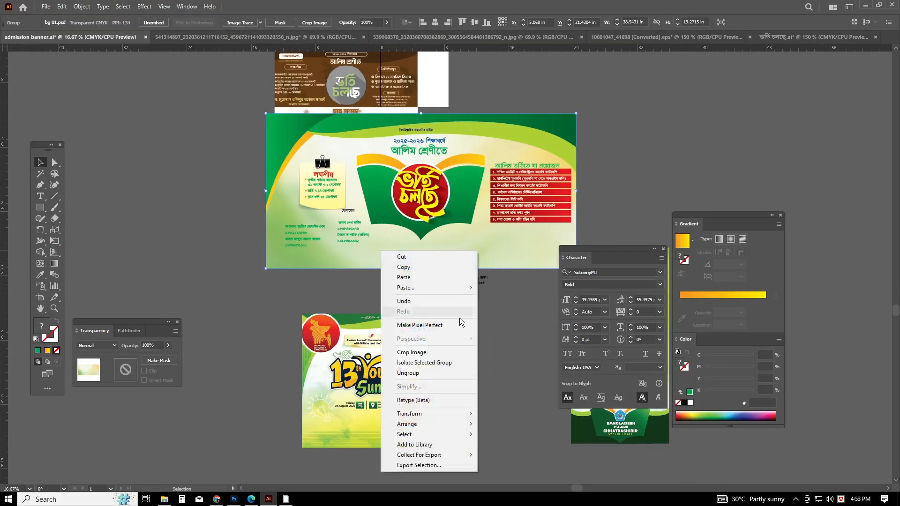
{"action": "mouse_move", "coordinate": [427, 411]}
{"action": "left_click", "coordinate": [504, 448]}
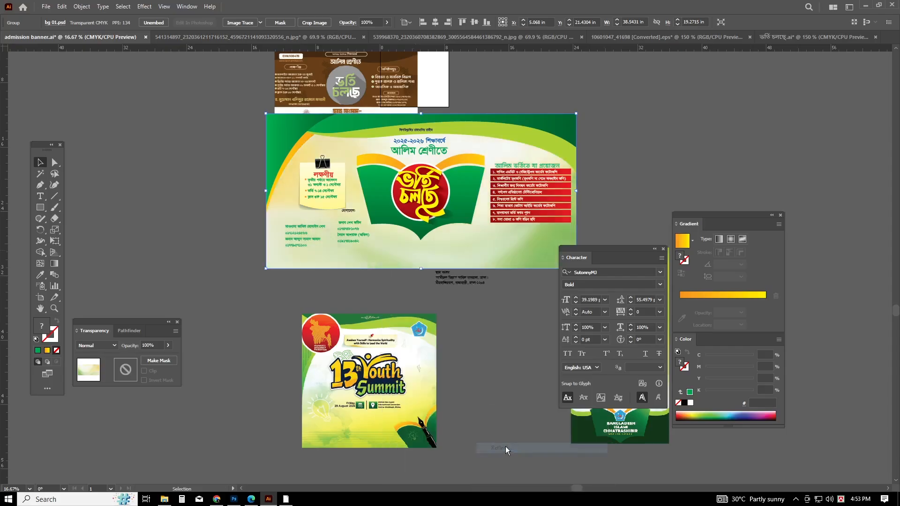
{"action": "key", "text": "Return"}
{"action": "scroll", "coordinate": [532, 336], "scroll_direction": "up", "scroll_amount": 2}
{"action": "scroll", "coordinate": [512, 305], "scroll_direction": "right", "scroll_amount": 2}
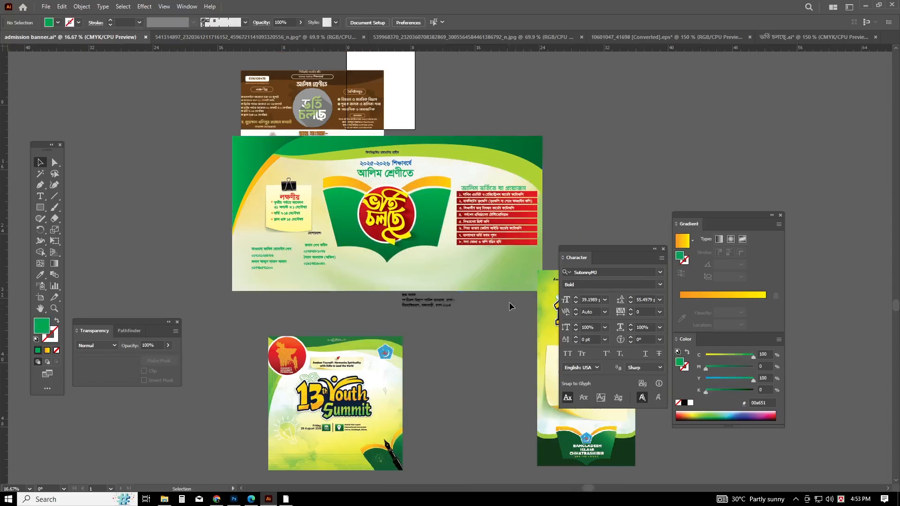
{"action": "key", "text": "ctrl+2"}
Move both contact blocks slightly down and right, and place the "যোগাযোগ:" heading lower and further left above them.
{"action": "scroll", "coordinate": [310, 307], "scroll_direction": "up", "scroll_amount": 4}
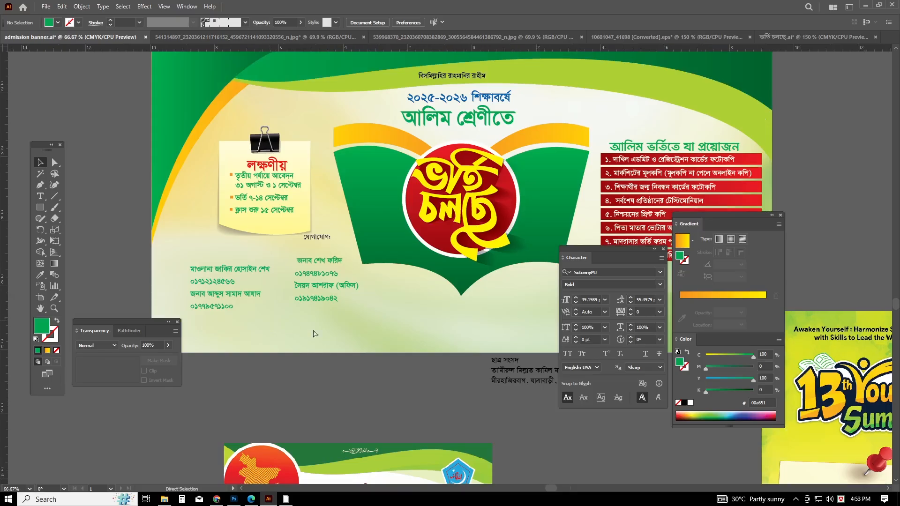
{"action": "key", "text": "ctrl+plus"}
{"action": "left_click_drag", "start_coordinate": [412, 334], "coordinate": [283, 210]}
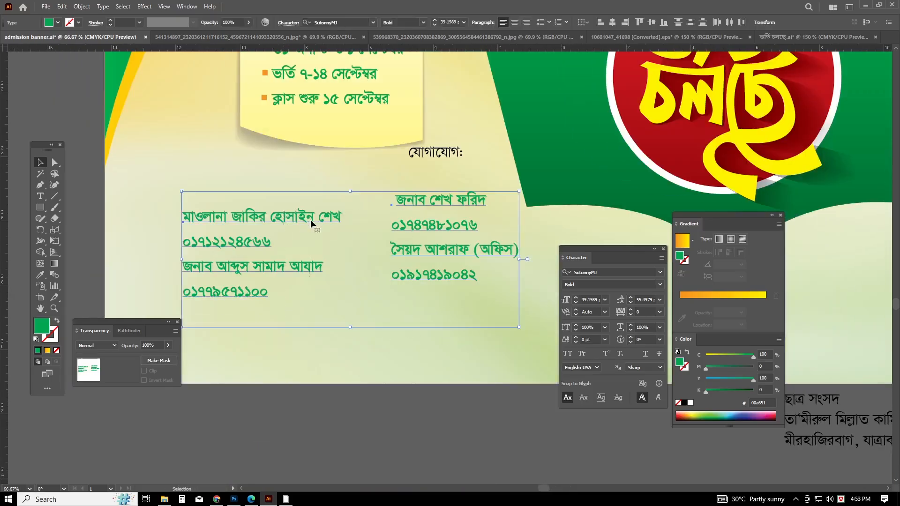
{"action": "left_click_drag", "start_coordinate": [325, 250], "coordinate": [336, 283]}
{"action": "left_click", "coordinate": [434, 370]}
{"action": "left_click_drag", "start_coordinate": [441, 151], "coordinate": [345, 202]}
{"action": "left_click", "coordinate": [459, 197]}
Align the two contact blocks side by side beneath the heading and delete the leading space before the third contact's name.
{"action": "scroll", "coordinate": [333, 296], "scroll_direction": "right", "scroll_amount": 1}
{"action": "scroll", "coordinate": [333, 296], "scroll_direction": "down", "scroll_amount": 1}
{"action": "left_click", "coordinate": [250, 274]}
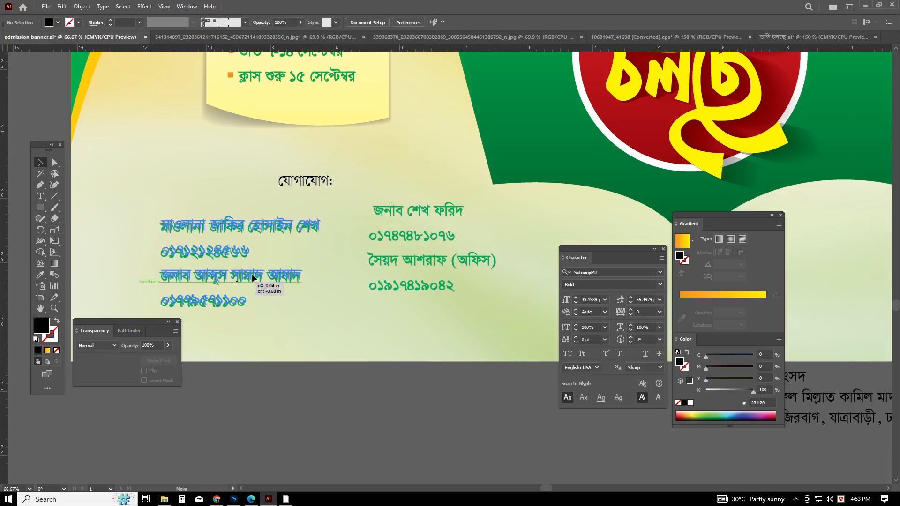
{"action": "left_click_drag", "start_coordinate": [250, 274], "coordinate": [272, 263]}
{"action": "left_click_drag", "start_coordinate": [401, 239], "coordinate": [388, 243]}
{"action": "double_click", "coordinate": [359, 221]}
{"action": "key", "text": "BackSpace"}
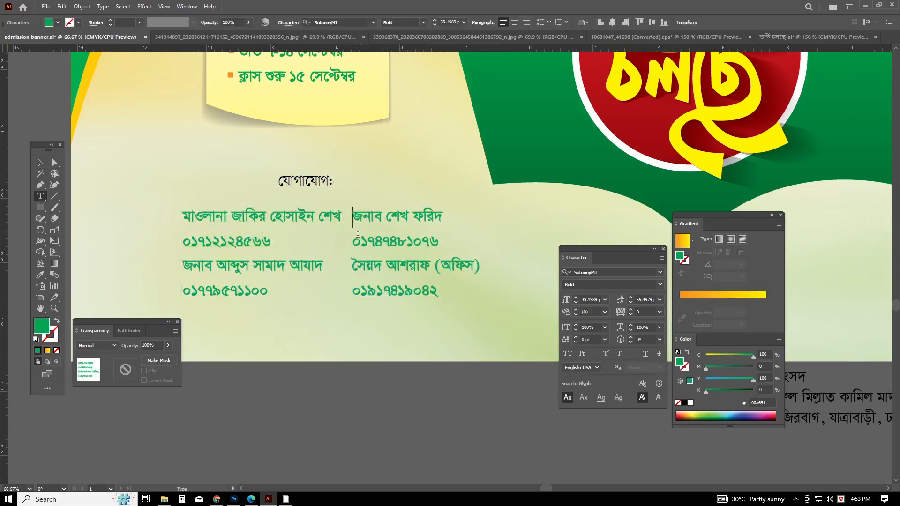
Set the third contact's phone number in Myriad Pro with 36 pt leading.
{"action": "triple_click", "coordinate": [360, 241]}
{"action": "left_click", "coordinate": [661, 272]}
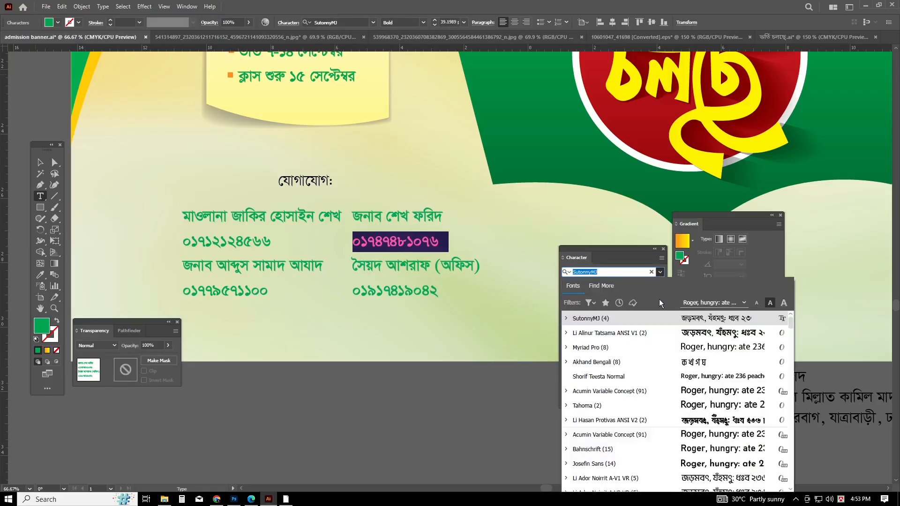
{"action": "left_click", "coordinate": [688, 352]}
{"action": "left_click", "coordinate": [630, 303]}
{"action": "left_click", "coordinate": [630, 303]}
{"action": "left_click", "coordinate": [631, 303]}
{"action": "left_click", "coordinate": [630, 302]}
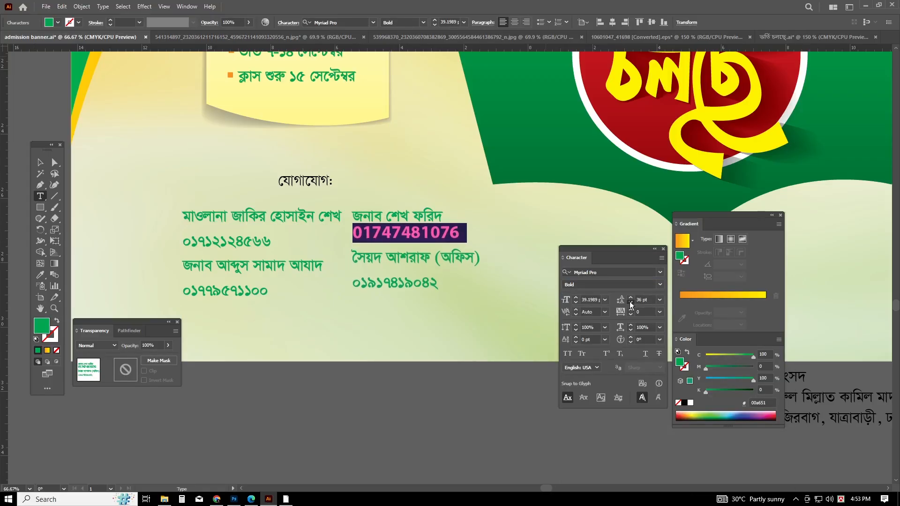
Copy the third contact's number formatting to the first contact's phone number and recolour it orange with C 0, M 63, Y 100.
{"action": "triple_click", "coordinate": [249, 238]}
{"action": "left_click", "coordinate": [40, 276]}
{"action": "left_click", "coordinate": [422, 233]}
{"action": "left_click_drag", "start_coordinate": [753, 356], "coordinate": [629, 373]}
{"action": "left_click_drag", "start_coordinate": [706, 369], "coordinate": [736, 369]}
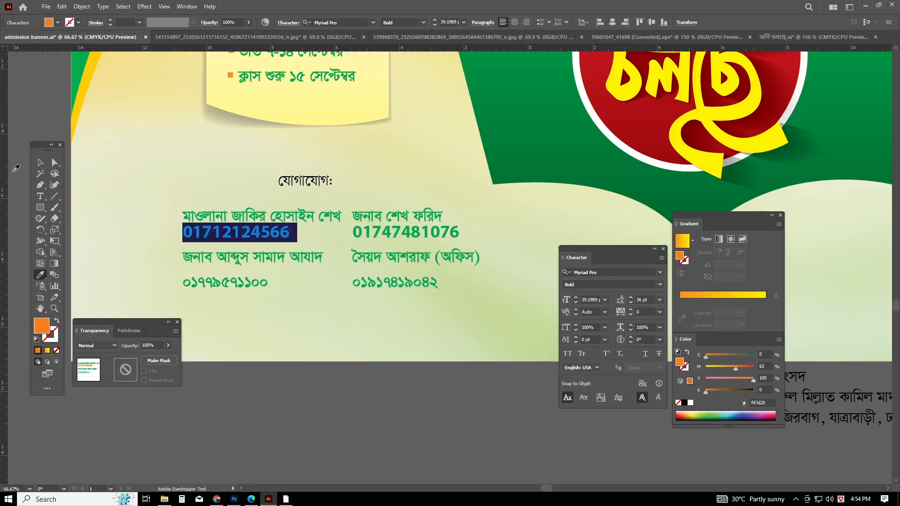
{"action": "left_click", "coordinate": [39, 164]}
{"action": "left_click", "coordinate": [489, 280]}
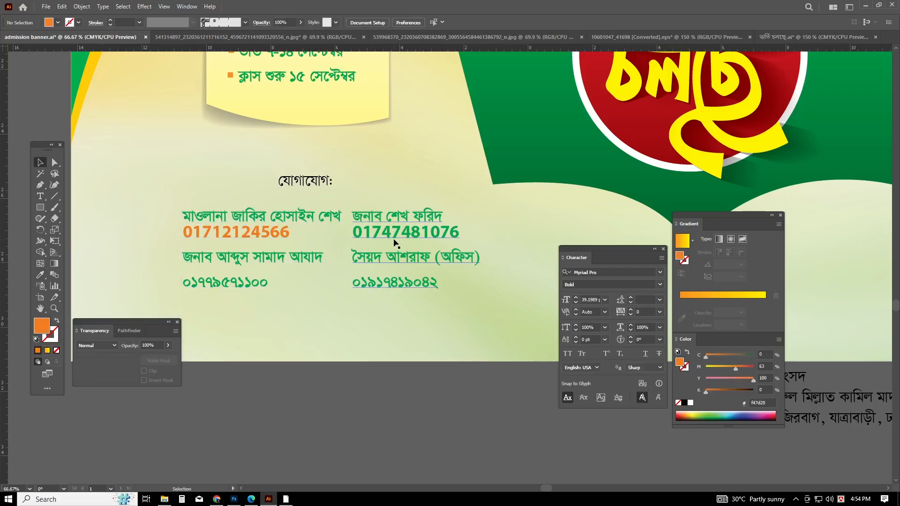
Recolour the first contact's phone number dark red by setting magenta to 100% and adding some black.
{"action": "double_click", "coordinate": [233, 239]}
{"action": "double_click", "coordinate": [233, 239]}
{"action": "left_click_drag", "start_coordinate": [724, 367], "coordinate": [772, 375]}
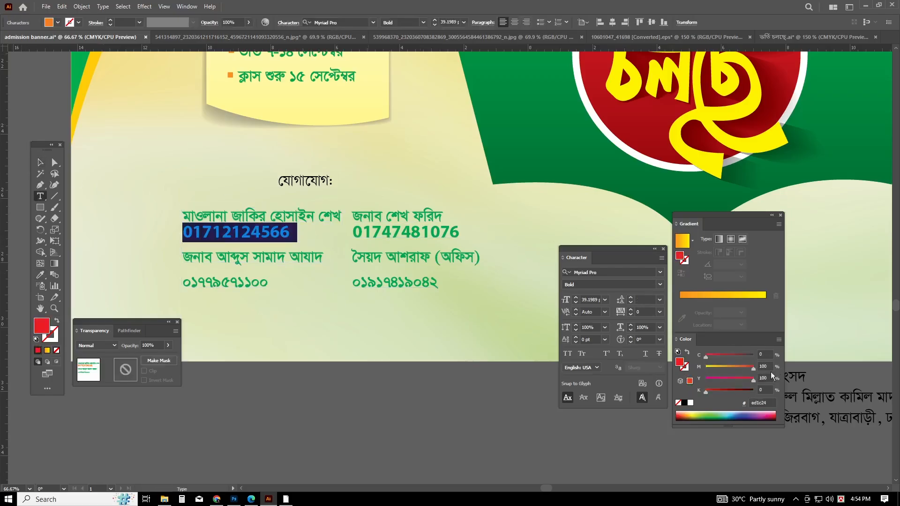
{"action": "left_click", "coordinate": [723, 390]}
Copy the first contact's number formatting to the third contact's phone number and make it bright red by setting black to 0%.
{"action": "left_click", "coordinate": [410, 233]}
{"action": "double_click", "coordinate": [410, 232]}
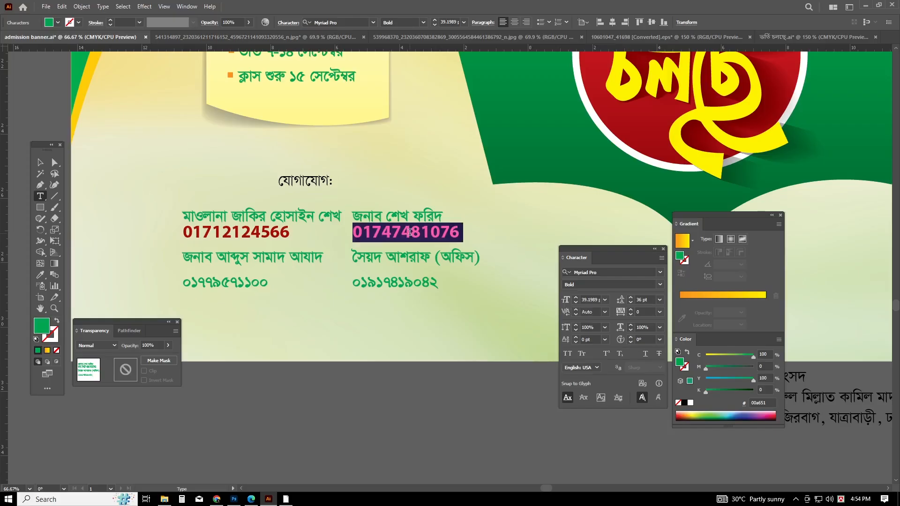
{"action": "left_click", "coordinate": [40, 276]}
{"action": "left_click", "coordinate": [235, 232]}
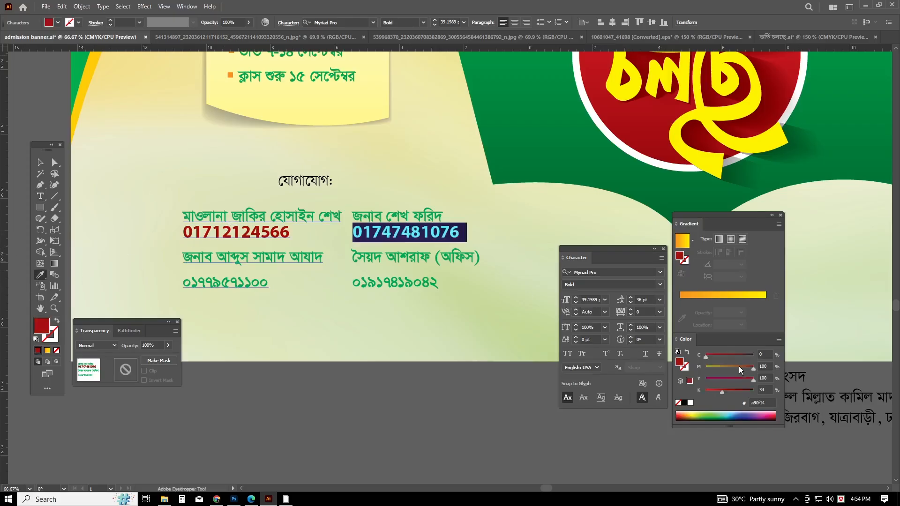
{"action": "left_click_drag", "start_coordinate": [716, 390], "coordinate": [706, 390]}
{"action": "left_click", "coordinate": [39, 162]}
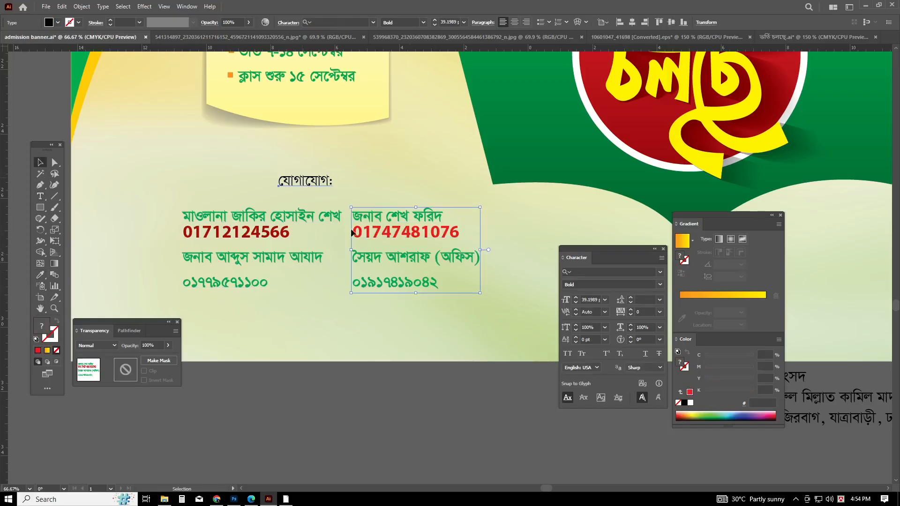
Match the first contact's phone number to the third contact's bright red number formatting.
{"action": "left_click", "coordinate": [305, 182]}
{"action": "double_click", "coordinate": [285, 234]}
{"action": "left_click", "coordinate": [40, 276]}
{"action": "left_click", "coordinate": [406, 232]}
{"action": "left_click", "coordinate": [39, 162]}
{"action": "left_click", "coordinate": [410, 320]}
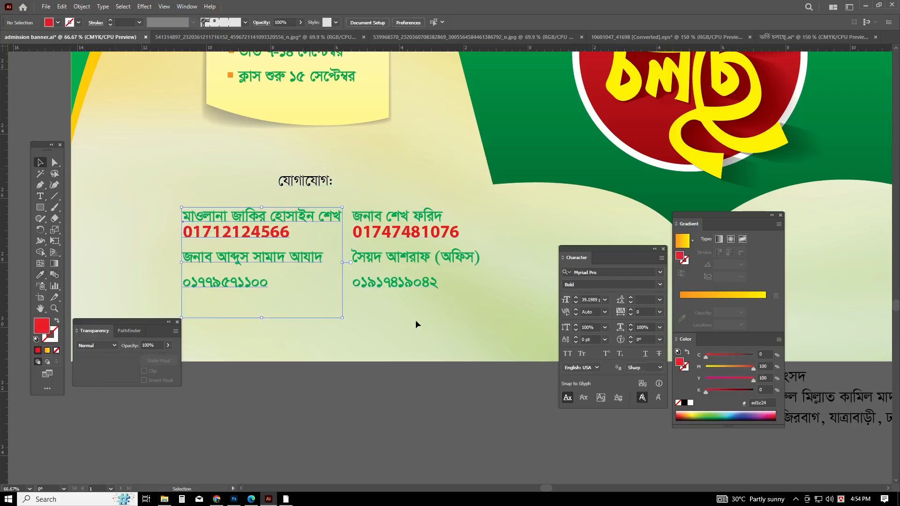
{"action": "left_click_drag", "start_coordinate": [410, 320], "coordinate": [432, 331]}
Apply the first contact's bold red Myriad Pro number formatting to the second contact's phone number.
{"action": "triple_click", "coordinate": [304, 270]}
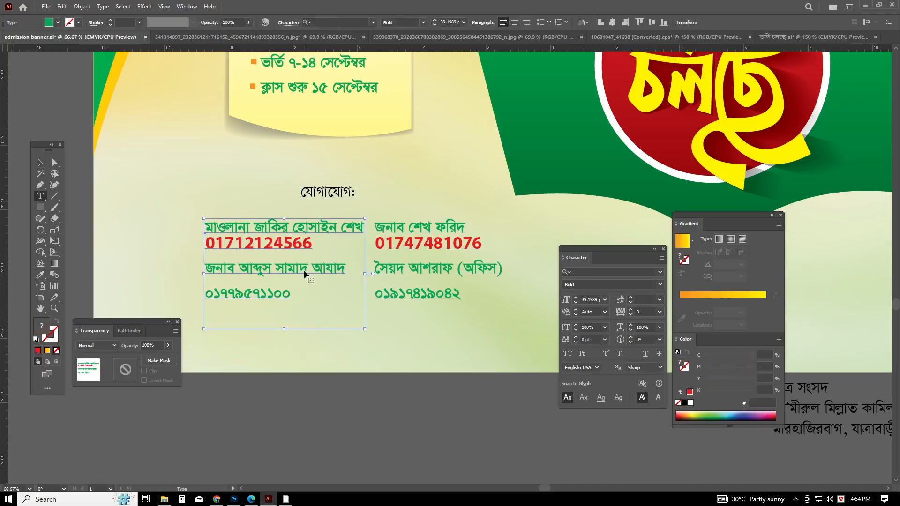
{"action": "double_click", "coordinate": [237, 291]}
{"action": "left_click", "coordinate": [38, 275]}
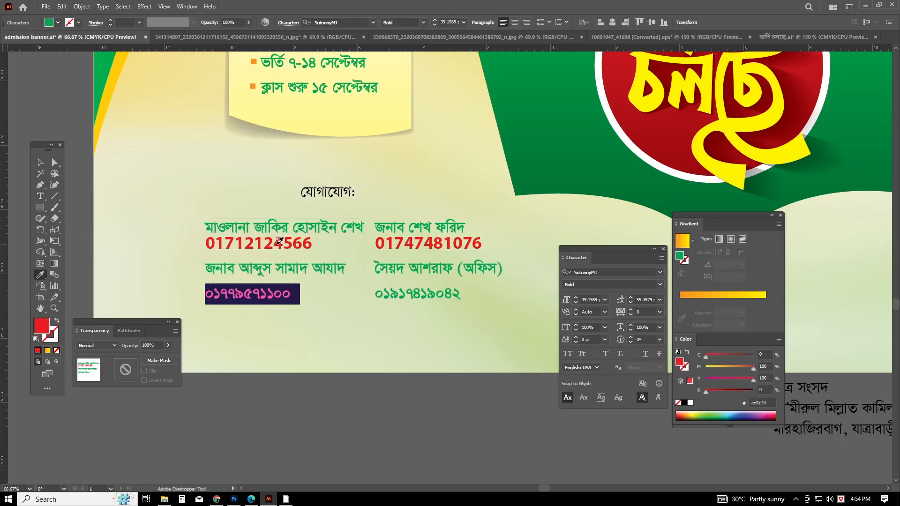
{"action": "left_click", "coordinate": [280, 240]}
Apply the bold red Myriad Pro formatting of the number above to the fourth contact's phone number.
{"action": "left_click", "coordinate": [40, 197]}
{"action": "double_click", "coordinate": [437, 287]}
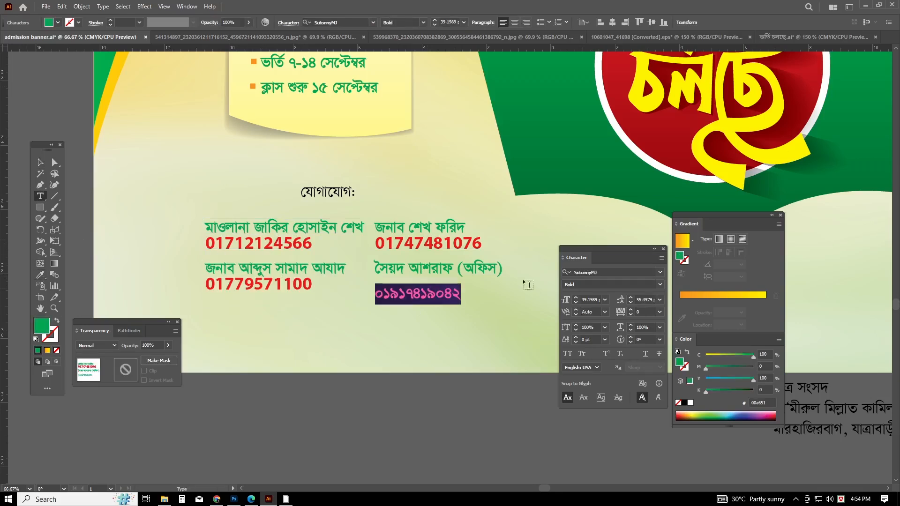
{"action": "left_click", "coordinate": [40, 276]}
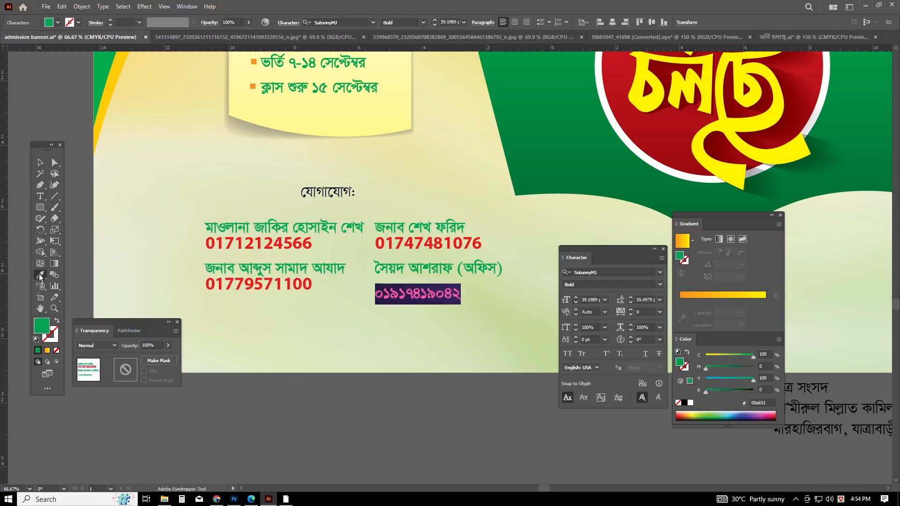
{"action": "left_click", "coordinate": [382, 243]}
{"action": "key", "text": "v"}
{"action": "left_click", "coordinate": [457, 300]}
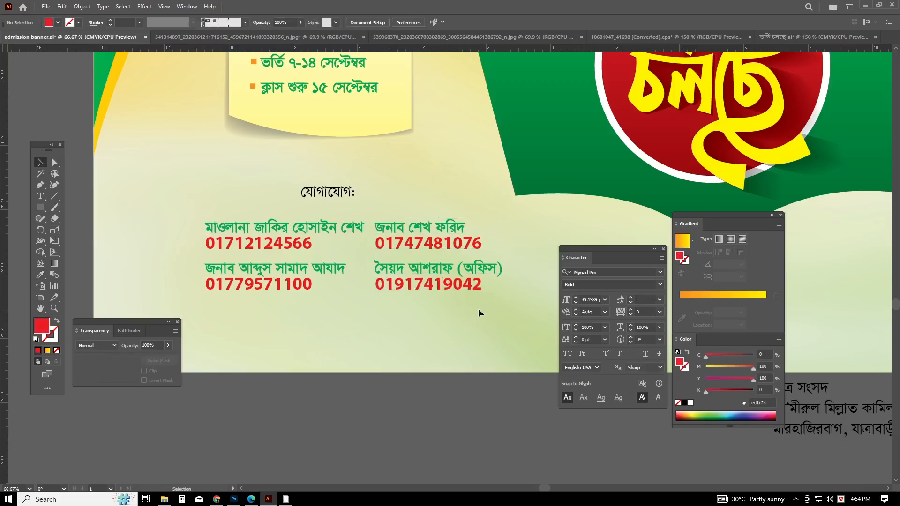
Shift the left contact block outward, scale both blocks down to about 35.84 pt text and move them up slightly.
{"action": "left_click_drag", "start_coordinate": [437, 256], "coordinate": [428, 274]}
{"action": "left_click_drag", "start_coordinate": [322, 277], "coordinate": [316, 277]}
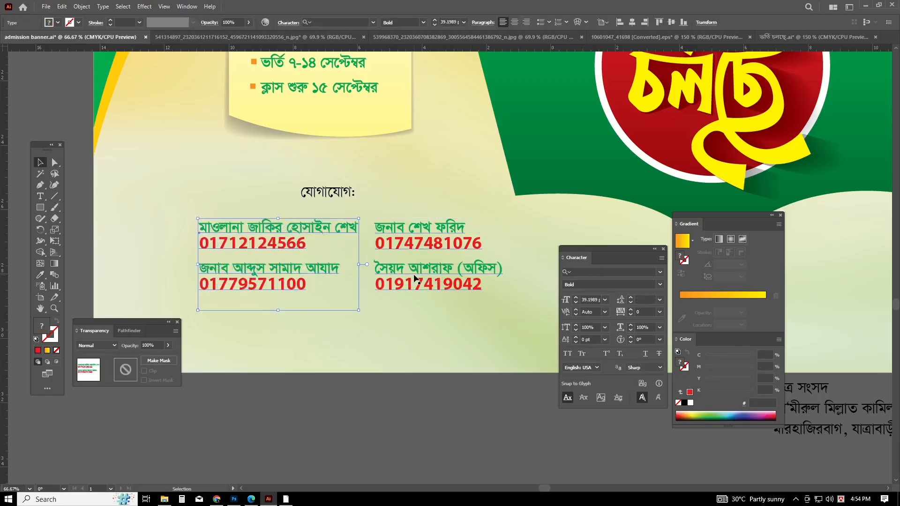
{"action": "left_click", "coordinate": [509, 272], "text": "shift"}
{"action": "left_click_drag", "start_coordinate": [503, 265], "coordinate": [489, 265]}
{"action": "left_click_drag", "start_coordinate": [432, 280], "coordinate": [427, 260]}
{"action": "left_click", "coordinate": [413, 322]}
Move the contact heading up to just beneath the yellow note.
{"action": "left_click_drag", "start_coordinate": [333, 195], "coordinate": [333, 140]}
{"action": "left_click", "coordinate": [390, 97]}
{"action": "left_click", "coordinate": [435, 198]}
{"action": "scroll", "coordinate": [368, 201], "scroll_direction": "down", "scroll_amount": 1}
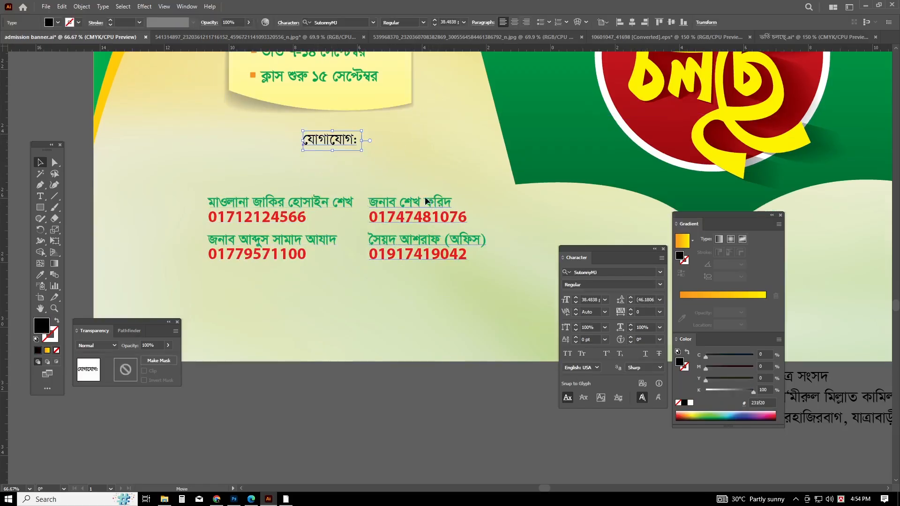
Move both contact blocks up under the heading and widen the gap between the two columns.
{"action": "left_click_drag", "start_coordinate": [396, 256], "coordinate": [388, 225]}
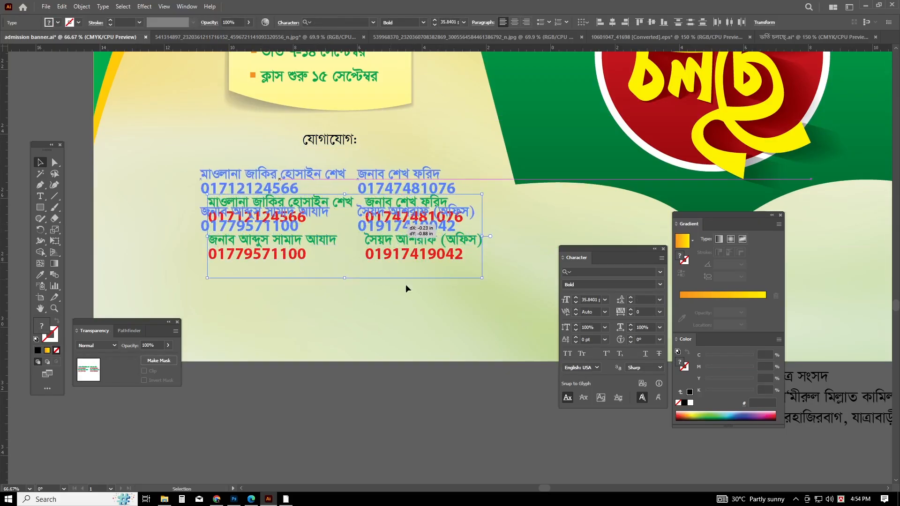
{"action": "left_click", "coordinate": [447, 323]}
{"action": "scroll", "coordinate": [413, 268], "scroll_direction": "up", "scroll_amount": 3}
{"action": "left_click_drag", "start_coordinate": [286, 242], "coordinate": [273, 243]}
{"action": "left_click_drag", "start_coordinate": [391, 260], "coordinate": [394, 246]}
{"action": "left_click", "coordinate": [379, 330]}
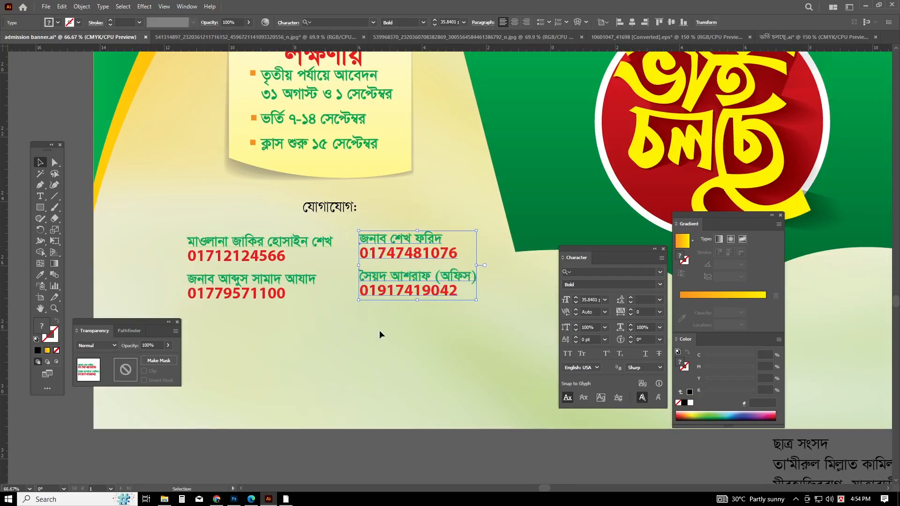
Draw a small square bullet of about 0.2 in beside the first contact's name.
{"action": "scroll", "coordinate": [379, 330], "scroll_direction": "left", "scroll_amount": 5}
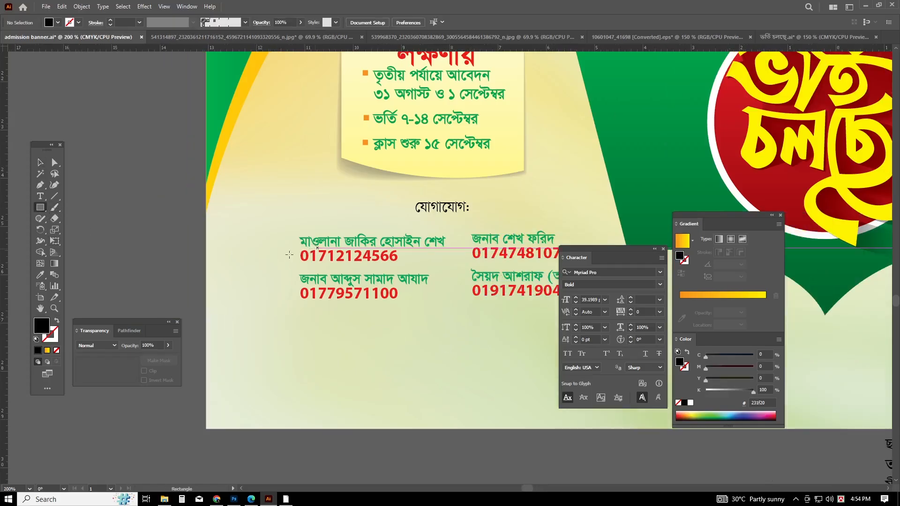
{"action": "scroll", "coordinate": [309, 249], "scroll_direction": "up", "scroll_amount": 3}
{"action": "left_click_drag", "start_coordinate": [250, 235], "coordinate": [254, 241]}
{"action": "left_click", "coordinate": [40, 163]}
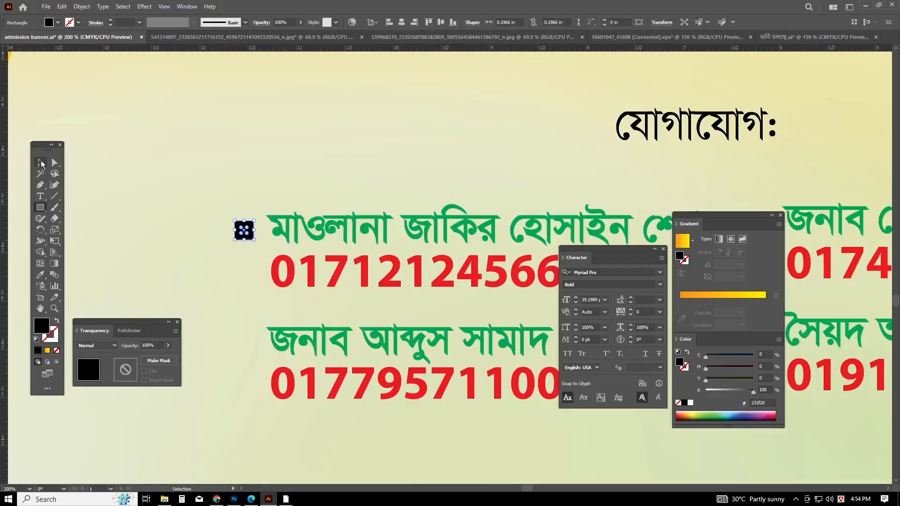
Fill the square bullet with brown using C 0, M 63, Y 100, K 32.
{"action": "left_click", "coordinate": [696, 294]}
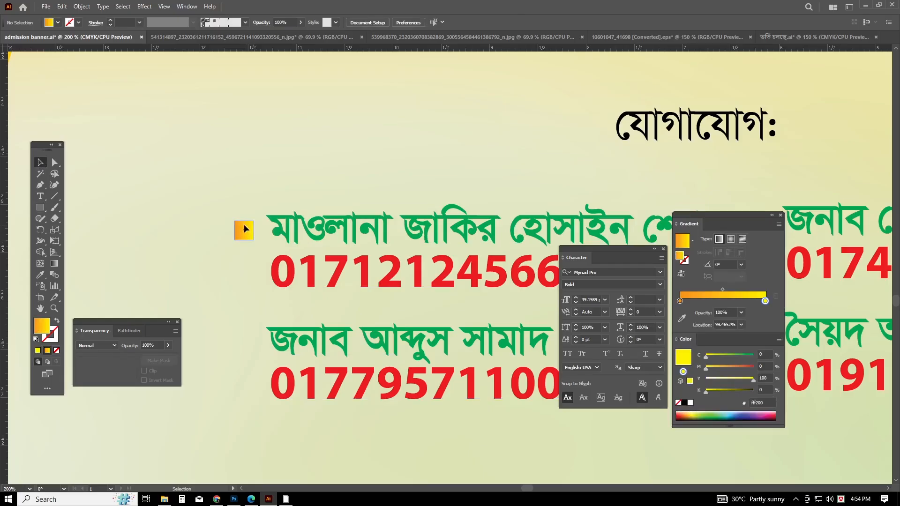
{"action": "left_click", "coordinate": [40, 275]}
{"action": "left_click", "coordinate": [375, 277]}
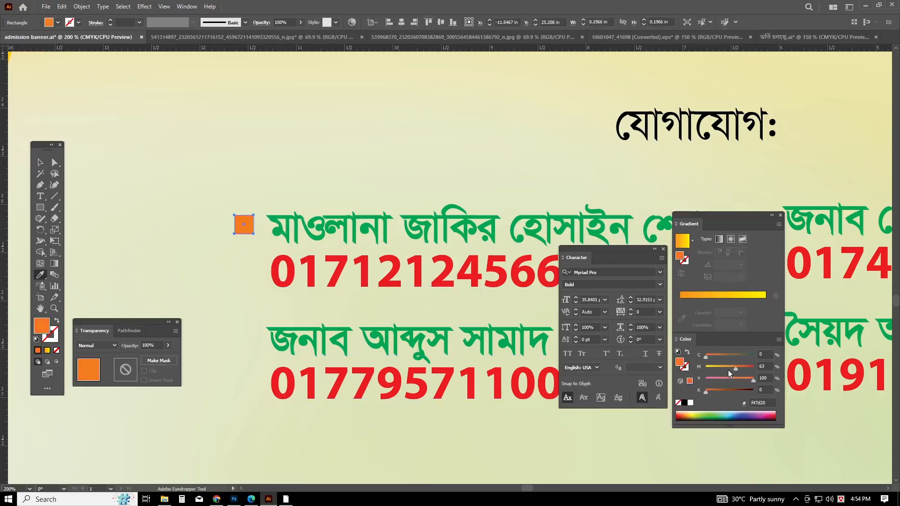
{"action": "left_click", "coordinate": [721, 390]}
{"action": "left_click", "coordinate": [347, 195]}
{"action": "key", "text": "ctrl+z"}
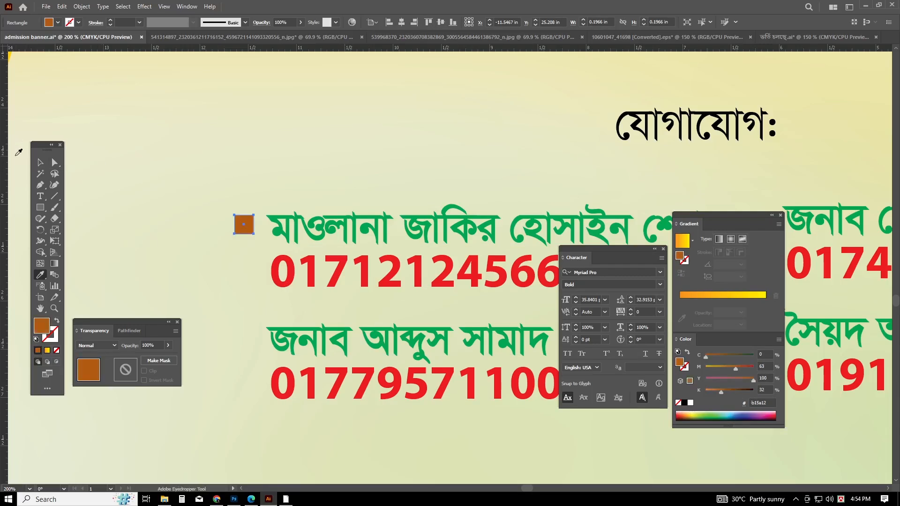
Copy the brown bullet beside the second contact's name and align both bullets vertically along their left edges.
{"action": "left_click", "coordinate": [40, 163]}
{"action": "scroll", "coordinate": [314, 190], "scroll_direction": "down", "scroll_amount": 1}
{"action": "left_click", "coordinate": [314, 191]}
{"action": "left_click_drag", "start_coordinate": [246, 187], "coordinate": [255, 109]}
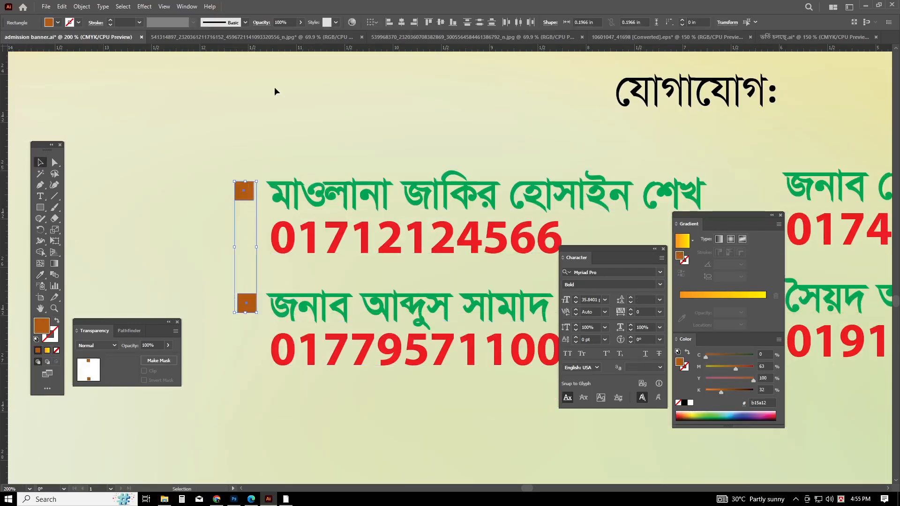
{"action": "left_click", "coordinate": [389, 22]}
{"action": "left_click", "coordinate": [376, 91]}
Copy the two brown bullets beside the names in the right contact column.
{"action": "scroll", "coordinate": [383, 109], "scroll_direction": "down", "scroll_amount": 2}
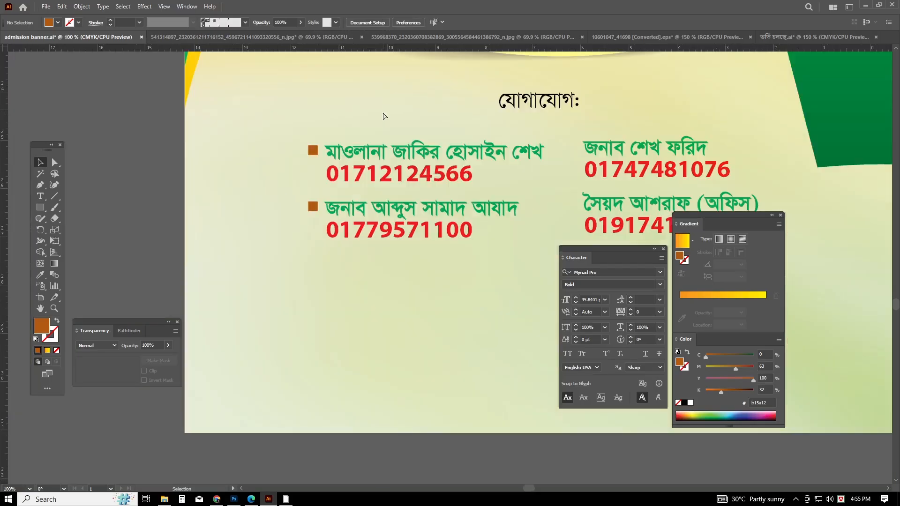
{"action": "scroll", "coordinate": [251, 151], "scroll_direction": "right", "scroll_amount": 5}
{"action": "left_click_drag", "start_coordinate": [165, 142], "coordinate": [203, 244]}
{"action": "left_click_drag", "start_coordinate": [203, 206], "coordinate": [459, 207]}
{"action": "scroll", "coordinate": [140, 133], "scroll_direction": "right", "scroll_amount": 2}
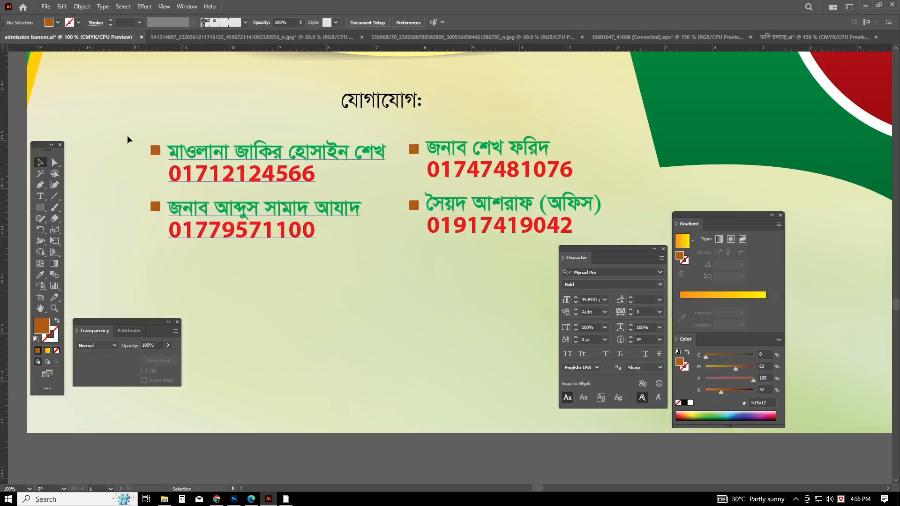
Nudge the left contact column up with its bullets and shift the contact heading about 0.39 in left.
{"action": "left_click_drag", "start_coordinate": [122, 137], "coordinate": [230, 239]}
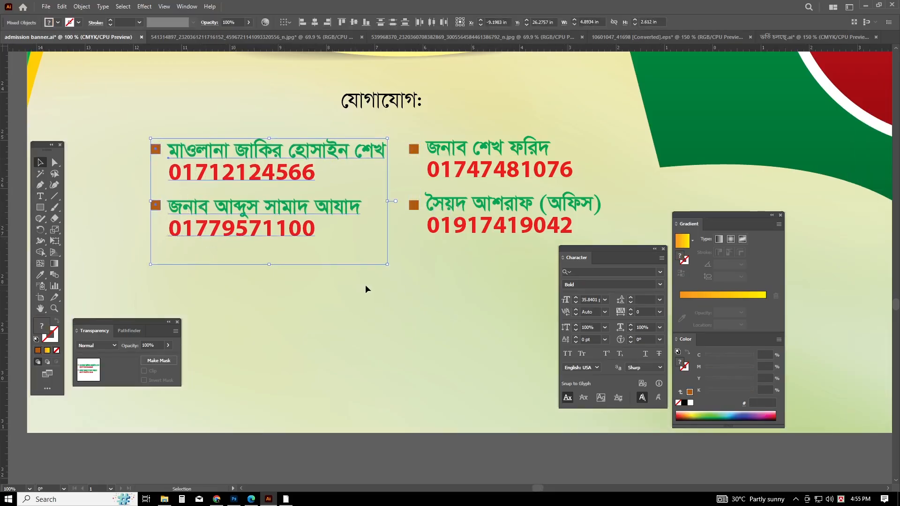
{"action": "left_click_drag", "start_coordinate": [99, 137], "coordinate": [499, 282]}
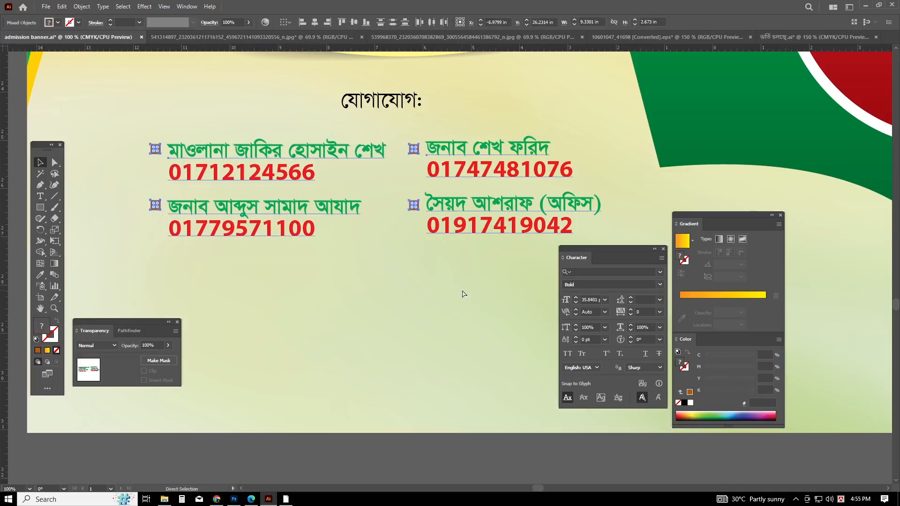
{"action": "left_click", "coordinate": [451, 288]}
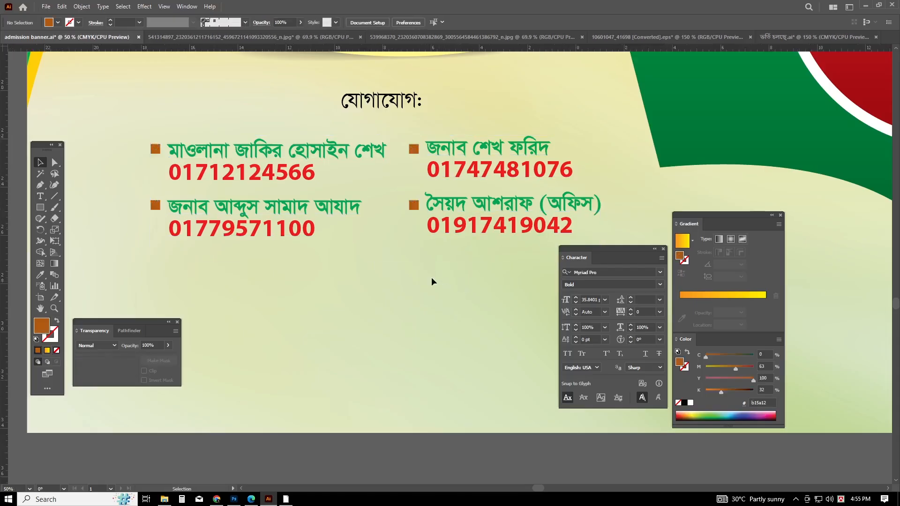
{"action": "scroll", "coordinate": [407, 280], "scroll_direction": "down", "scroll_amount": 2}
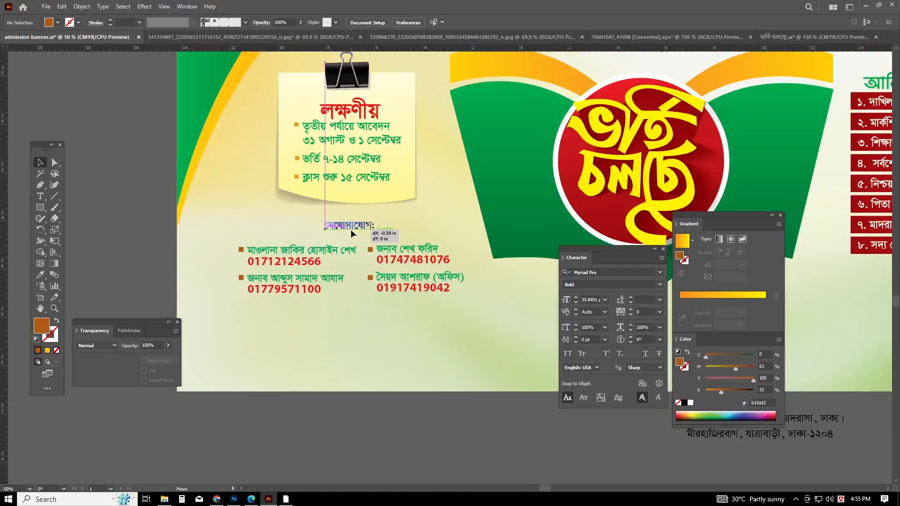
{"action": "left_click_drag", "start_coordinate": [351, 230], "coordinate": [351, 229]}
Draw a rounded rectangle about 2.73 by 0.78 in over the contact heading and tilt it slightly counter-clockwise.
{"action": "scroll", "coordinate": [416, 230], "scroll_direction": "up", "scroll_amount": 2}
{"action": "scroll", "coordinate": [193, 207], "scroll_direction": "up", "scroll_amount": 1}
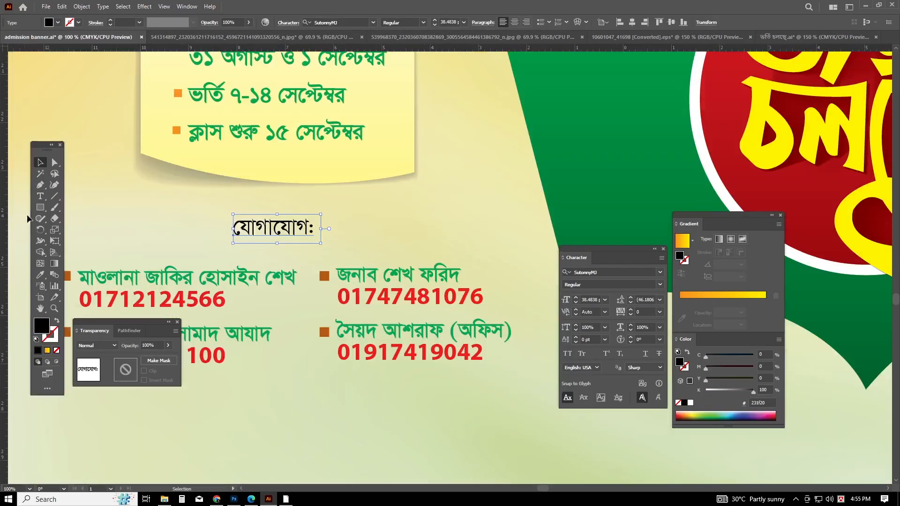
{"action": "left_click_drag", "start_coordinate": [208, 210], "coordinate": [338, 252]}
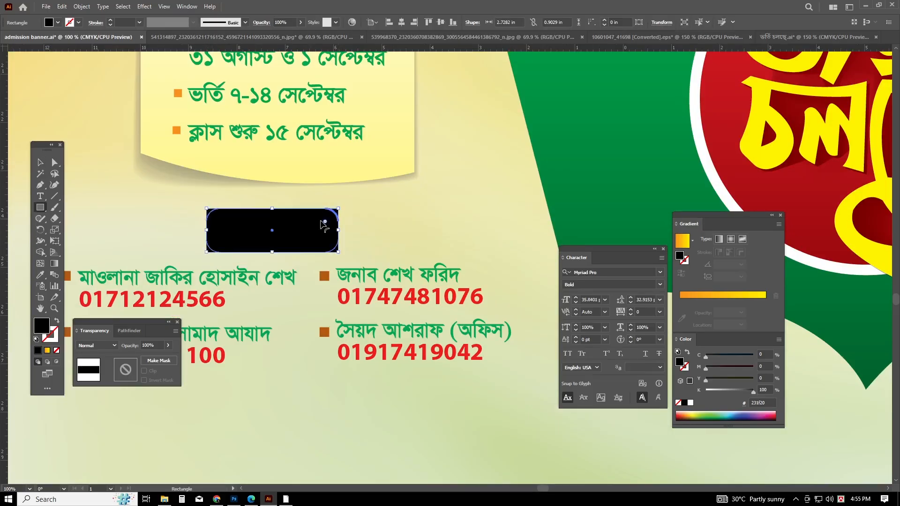
{"action": "key", "text": "ctrl+["}
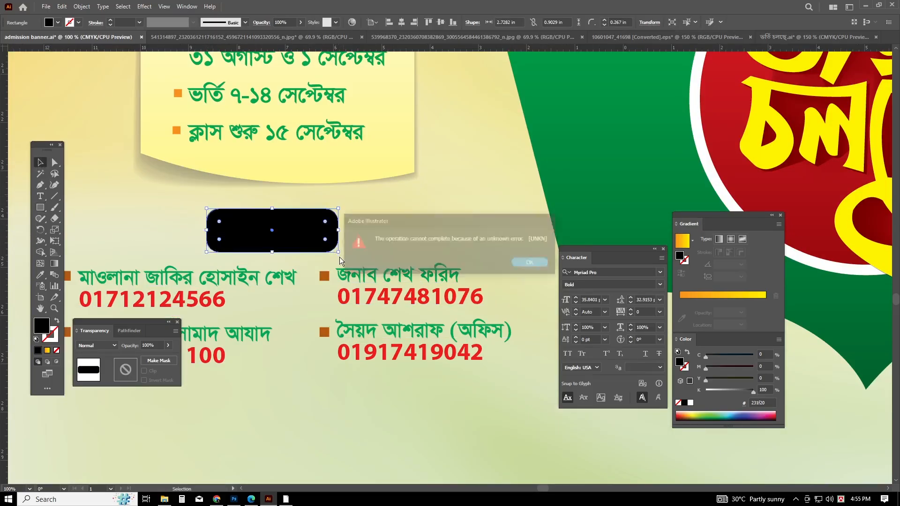
{"action": "left_click", "coordinate": [535, 263]}
{"action": "left_click_drag", "start_coordinate": [273, 254], "coordinate": [272, 249]}
{"action": "left_click_drag", "start_coordinate": [340, 247], "coordinate": [344, 242]}
Fill the tilted rounded rectangle with the yellow-orange gradient sampled from the band above the green book shape.
{"action": "key", "text": "i"}
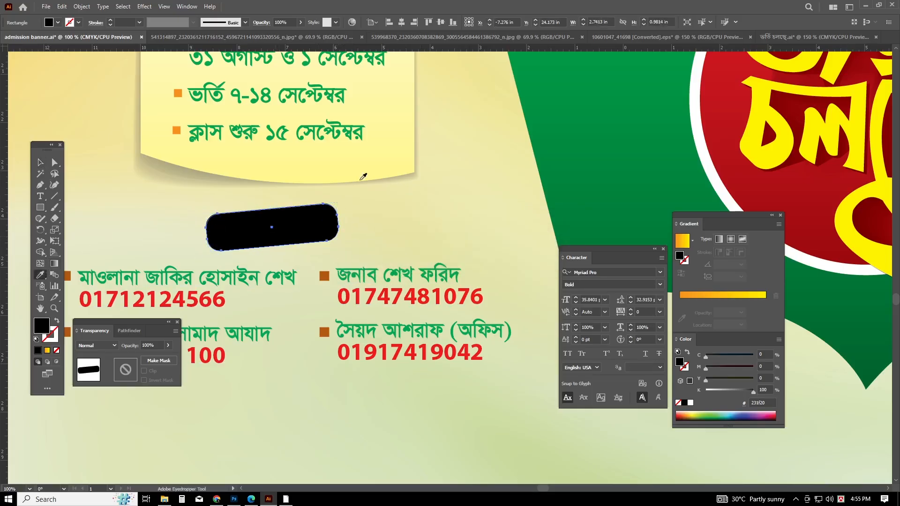
{"action": "left_click", "coordinate": [754, 127]}
{"action": "key", "text": "ctrl+minus"}
{"action": "key", "text": "ctrl+minus"}
{"action": "left_click", "coordinate": [644, 137]}
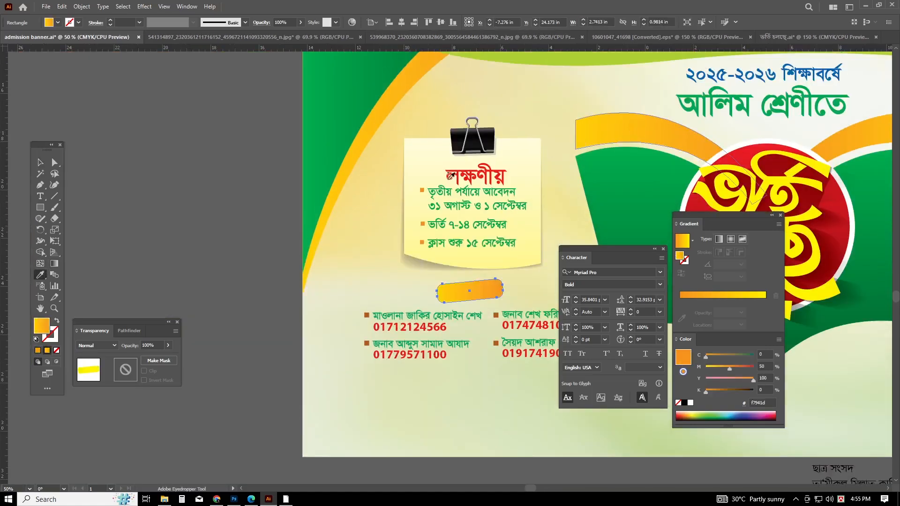
{"action": "scroll", "coordinate": [448, 179], "scroll_direction": "down", "scroll_amount": 1}
{"action": "left_click", "coordinate": [40, 163]}
{"action": "left_click", "coordinate": [84, 193]}
Stack the gradient badge behind the contact heading and bring both to the front of the artwork.
{"action": "scroll", "coordinate": [491, 262], "scroll_direction": "up", "scroll_amount": 3}
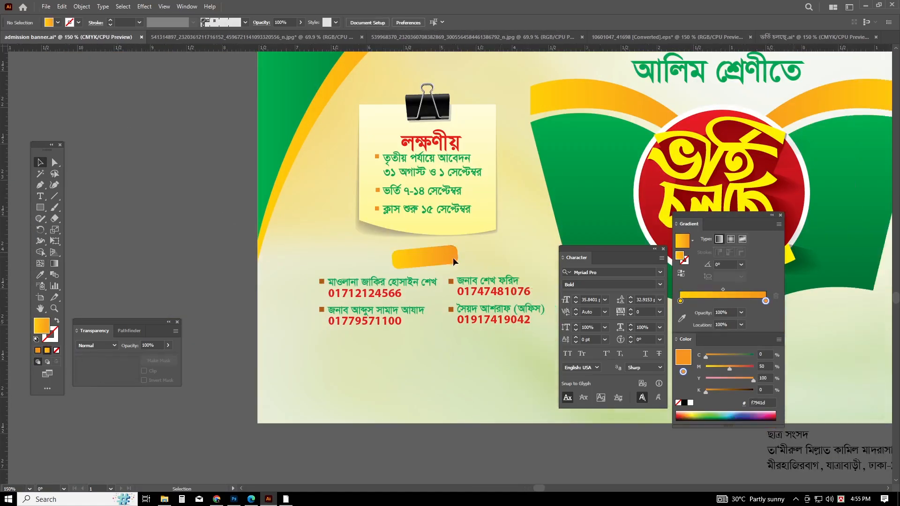
{"action": "key", "text": "ctrl+plus"}
{"action": "key", "text": "ctrl+plus"}
{"action": "left_click", "coordinate": [292, 265]}
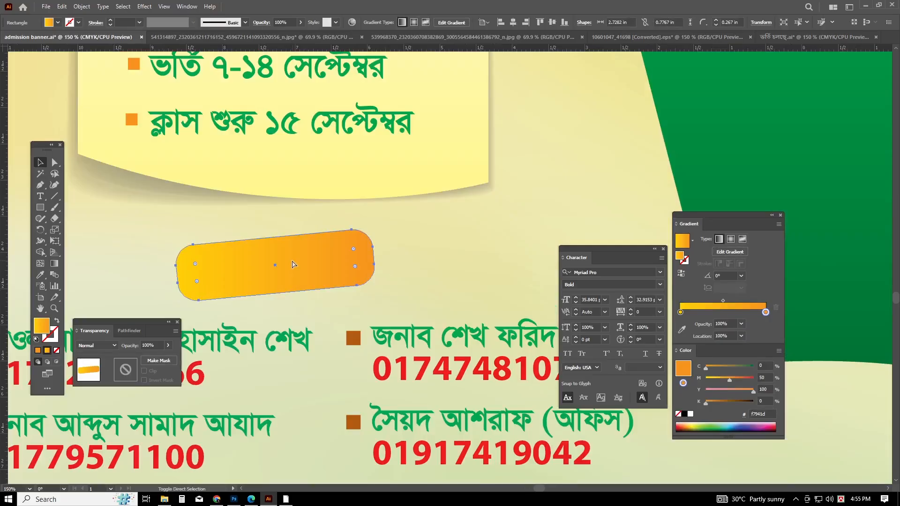
{"action": "key", "text": "ctrl+shift+bracketleft"}
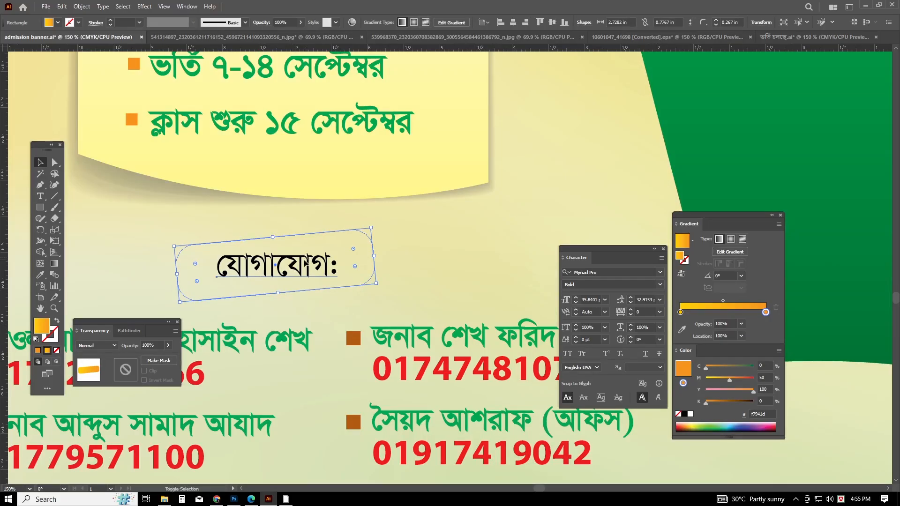
{"action": "left_click", "coordinate": [306, 265], "text": "shift"}
{"action": "key", "text": "ctrl+shift+bracketright"}
{"action": "left_click", "coordinate": [499, 248]}
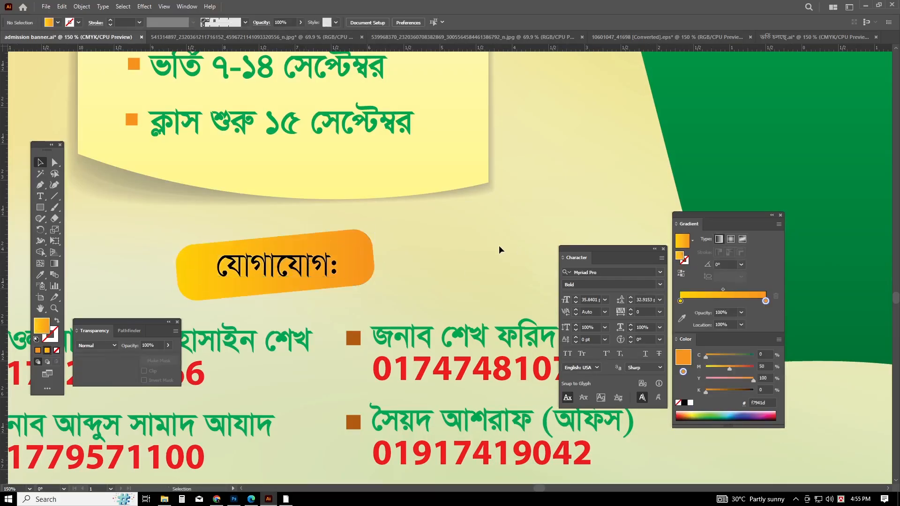
Rotate the contact heading to match the tilt of its gradient badge.
{"action": "scroll", "coordinate": [480, 282], "scroll_direction": "left", "scroll_amount": 2}
{"action": "left_click", "coordinate": [343, 275]}
{"action": "left_click_drag", "start_coordinate": [406, 293], "coordinate": [447, 272]}
{"action": "left_click", "coordinate": [446, 271]}
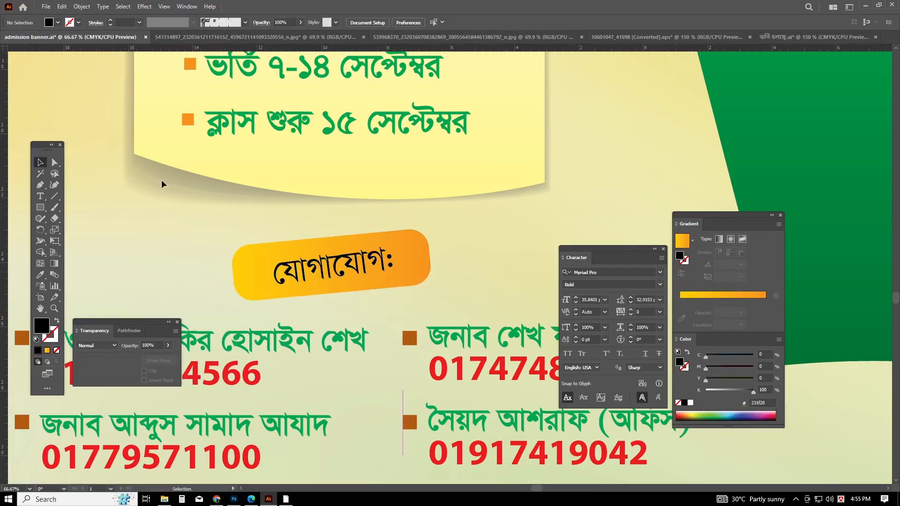
Draw a very thin horizontal rectangle about 9.52 in wide across the middle of the contact heading badge.
{"action": "key", "text": "ctrl+0"}
{"action": "scroll", "coordinate": [300, 241], "scroll_direction": "right", "scroll_amount": 2}
{"action": "left_click_drag", "start_coordinate": [201, 242], "coordinate": [508, 246]}
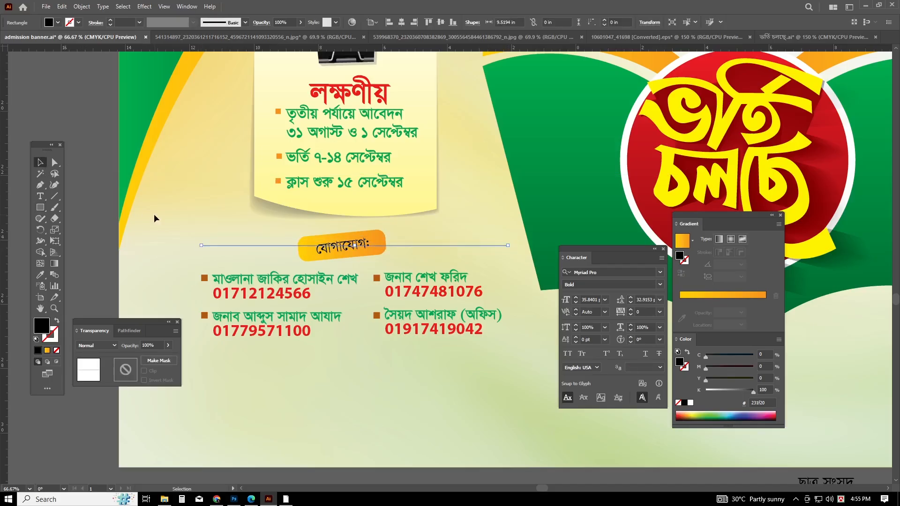
{"action": "left_click", "coordinate": [156, 218]}
{"action": "scroll", "coordinate": [437, 275], "scroll_direction": "left", "scroll_amount": 2}
{"action": "scroll", "coordinate": [442, 251], "scroll_direction": "up", "scroll_amount": 3}
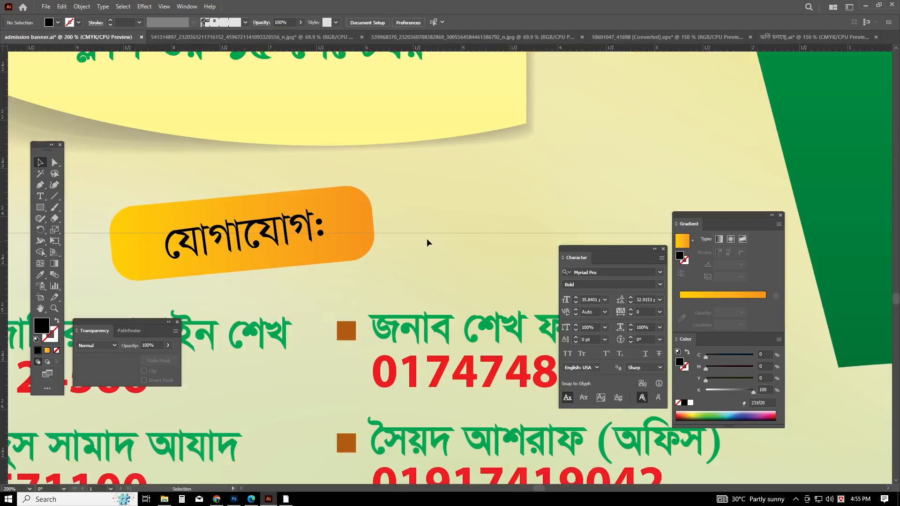
Thicken the horizontal rectangle to about 0.039 in and duplicate it just above as a parallel bar.
{"action": "left_click", "coordinate": [423, 233]}
{"action": "left_click_drag", "start_coordinate": [282, 234], "coordinate": [291, 237]}
{"action": "left_click", "coordinate": [397, 241]}
{"action": "left_click_drag", "start_coordinate": [398, 236], "coordinate": [402, 228]}
{"action": "left_click_drag", "start_coordinate": [435, 203], "coordinate": [458, 283]}
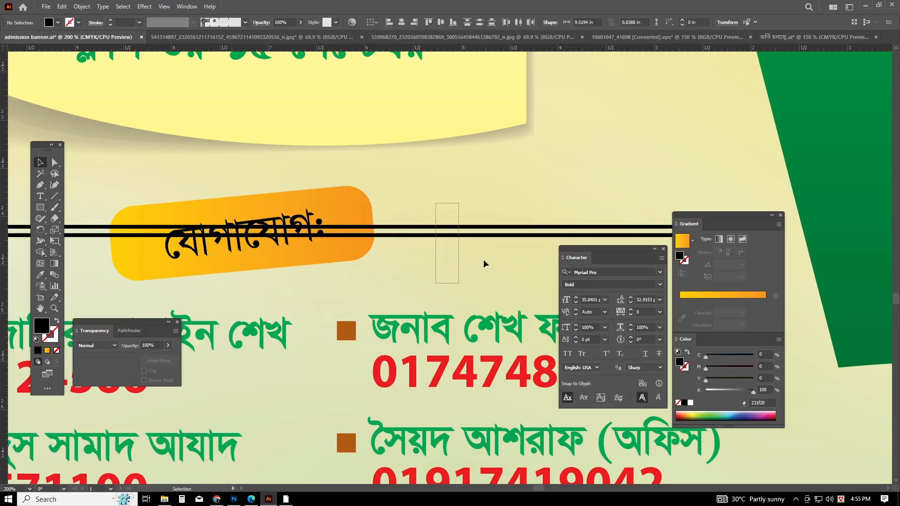
Fill both bars with the badge's yellow-orange gradient and add a green stop (C100 M0 Y100 K0) at about 96.5%.
{"action": "left_click", "coordinate": [41, 275]}
{"action": "left_click", "coordinate": [696, 296]}
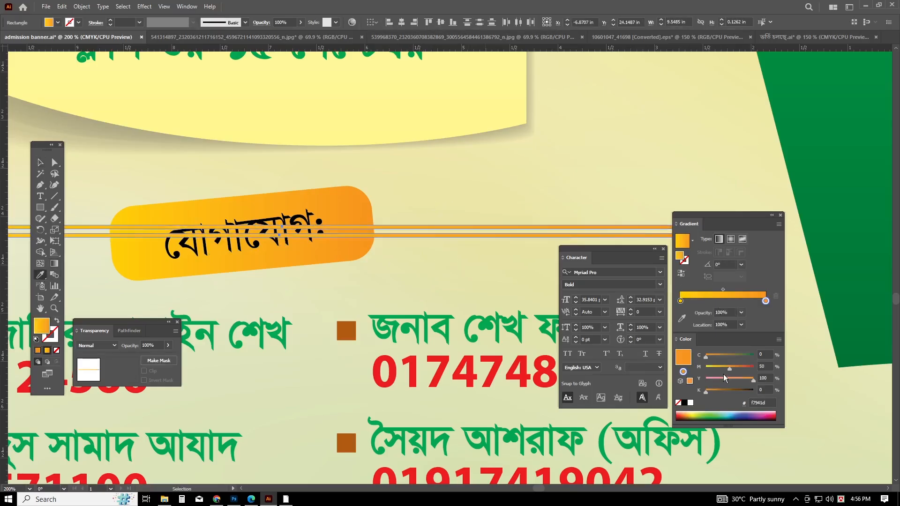
{"action": "left_click", "coordinate": [763, 302]}
{"action": "left_click_drag", "start_coordinate": [728, 370], "coordinate": [703, 368]}
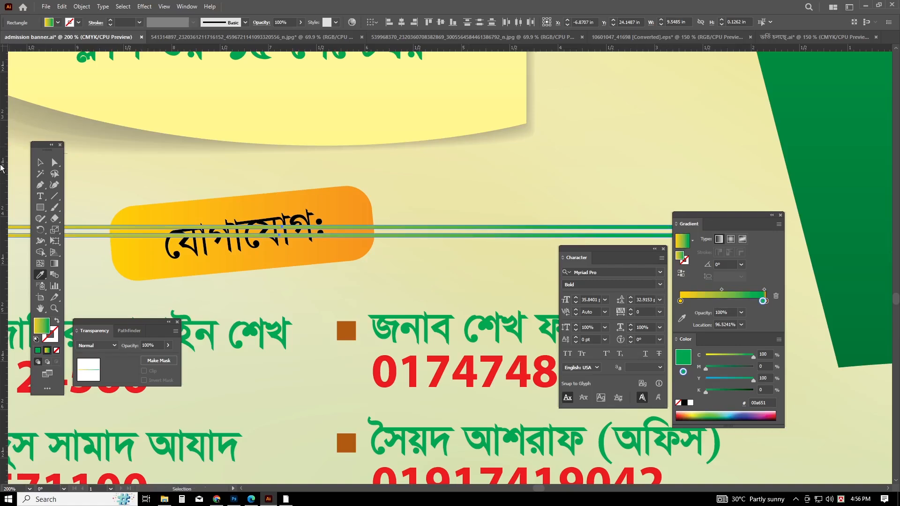
{"action": "left_click", "coordinate": [41, 163]}
{"action": "left_click", "coordinate": [128, 167]}
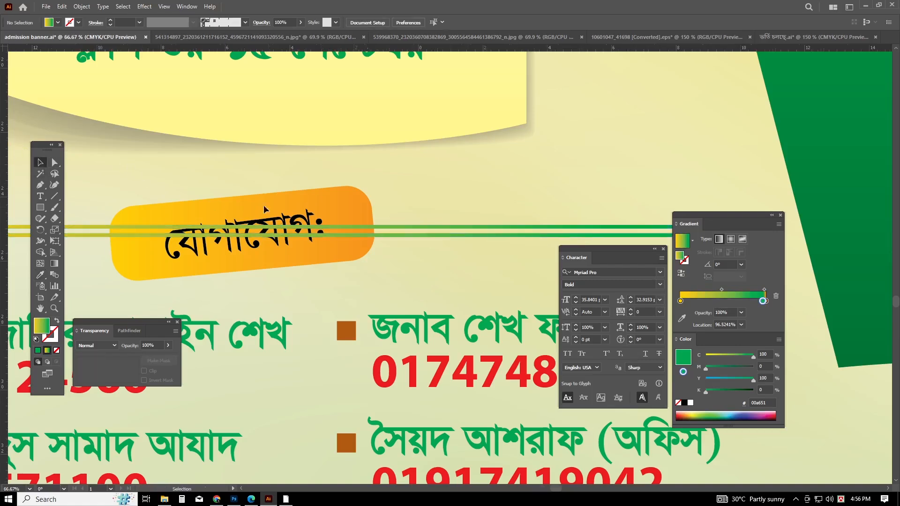
Thin the two gradient bars to about 0.027 in and move them closer together.
{"action": "left_click", "coordinate": [502, 181]}
{"action": "scroll", "coordinate": [380, 206], "scroll_direction": "left", "scroll_amount": 2}
{"action": "left_click", "coordinate": [377, 182]}
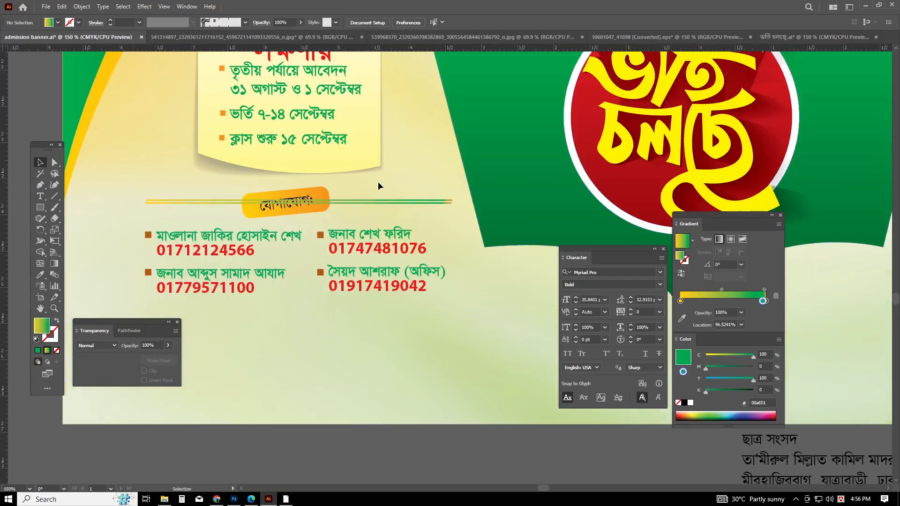
{"action": "scroll", "coordinate": [378, 183], "scroll_direction": "up", "scroll_amount": 3}
{"action": "left_click_drag", "start_coordinate": [454, 243], "coordinate": [453, 240]}
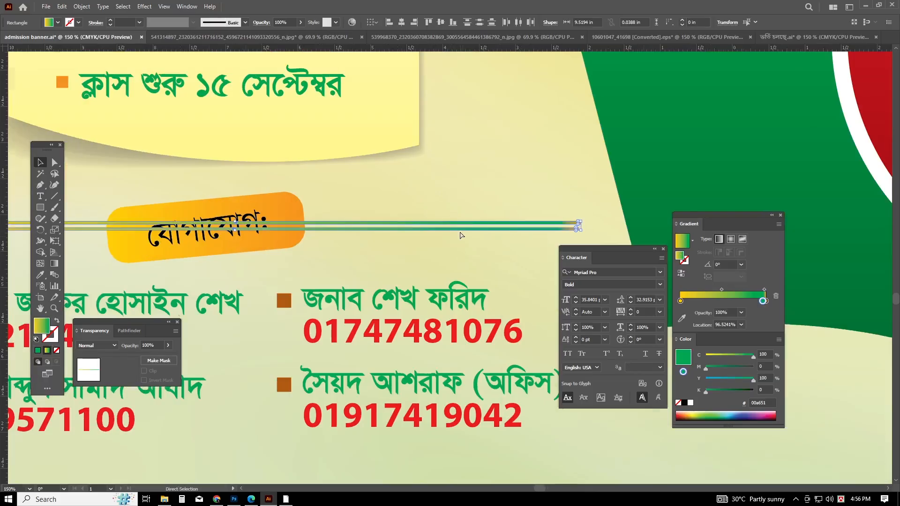
{"action": "scroll", "coordinate": [422, 140], "scroll_direction": "left", "scroll_amount": 2}
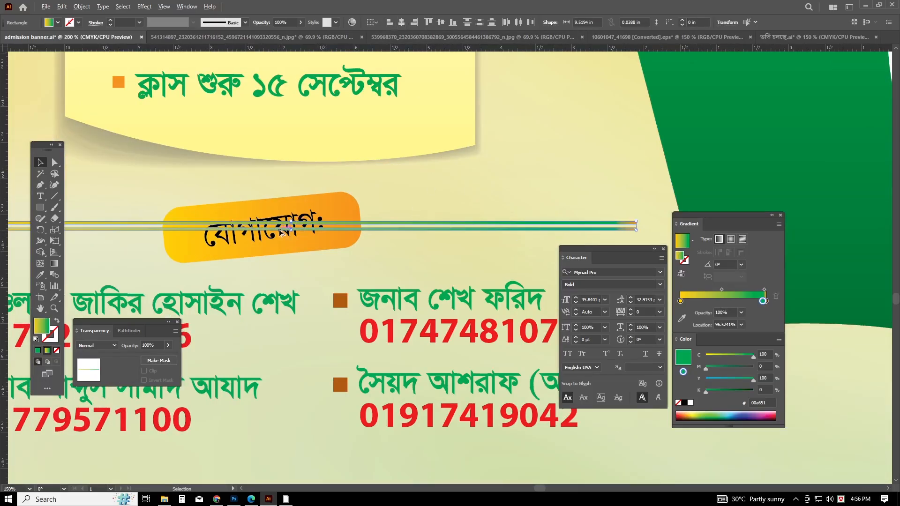
{"action": "scroll", "coordinate": [282, 233], "scroll_direction": "up", "scroll_amount": 4}
{"action": "left_click_drag", "start_coordinate": [327, 200], "coordinate": [327, 212]}
{"action": "left_click", "coordinate": [634, 150]}
{"action": "left_click_drag", "start_coordinate": [634, 150], "coordinate": [600, 138]}
{"action": "left_click_drag", "start_coordinate": [607, 217], "coordinate": [607, 210]}
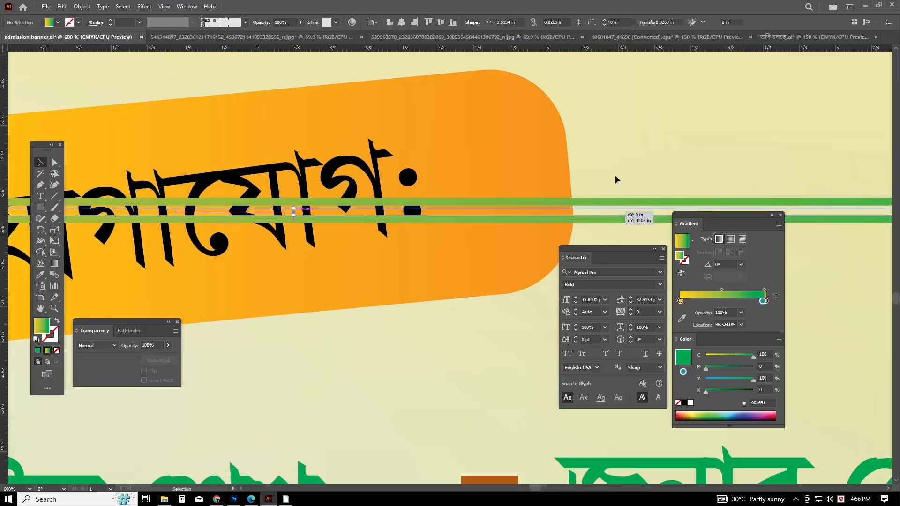
{"action": "left_click", "coordinate": [607, 176]}
Stack the contact heading and its badge in front of the gradient bars and shift them slightly upward.
{"action": "scroll", "coordinate": [545, 174], "scroll_direction": "down", "scroll_amount": 3}
{"action": "left_click_drag", "start_coordinate": [196, 188], "coordinate": [196, 190]}
{"action": "left_click", "coordinate": [247, 217]}
{"action": "scroll", "coordinate": [328, 186], "scroll_direction": "right", "scroll_amount": 1}
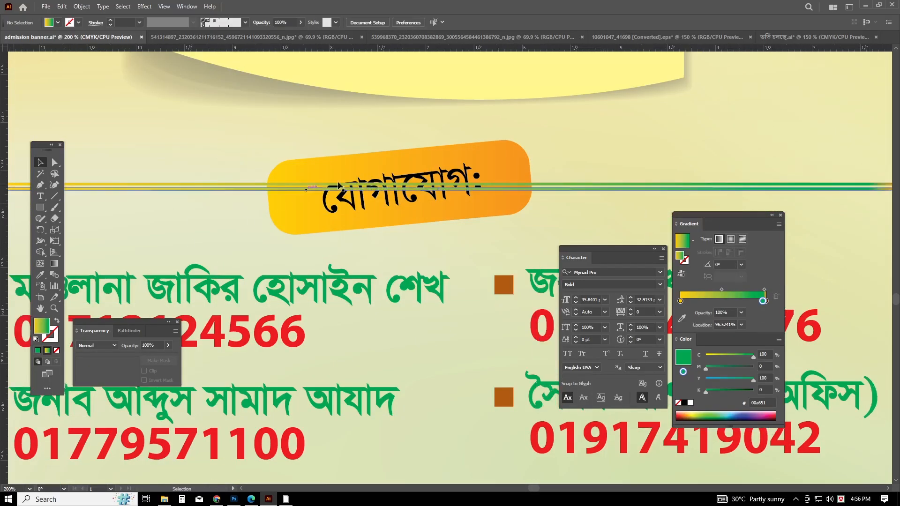
{"action": "left_click", "coordinate": [360, 196]}
{"action": "left_click", "coordinate": [345, 165], "text": "shift"}
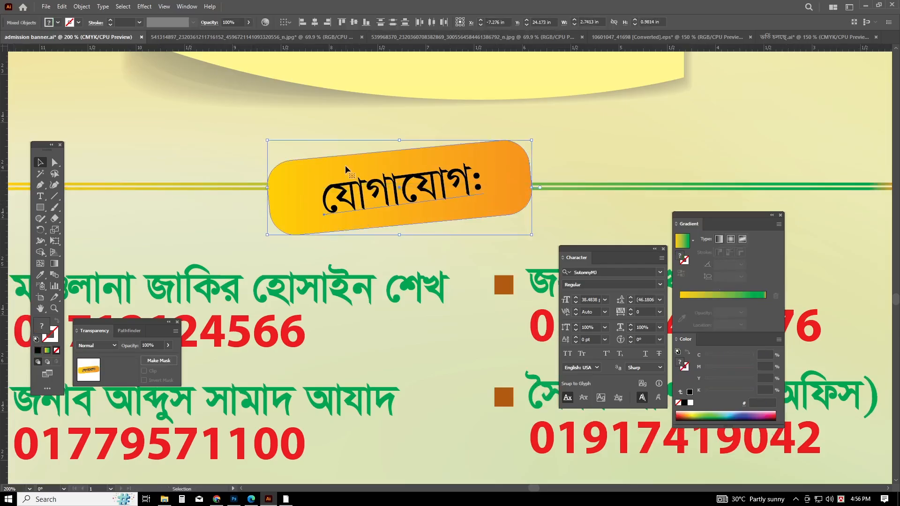
{"action": "left_click_drag", "start_coordinate": [343, 207], "coordinate": [342, 198]}
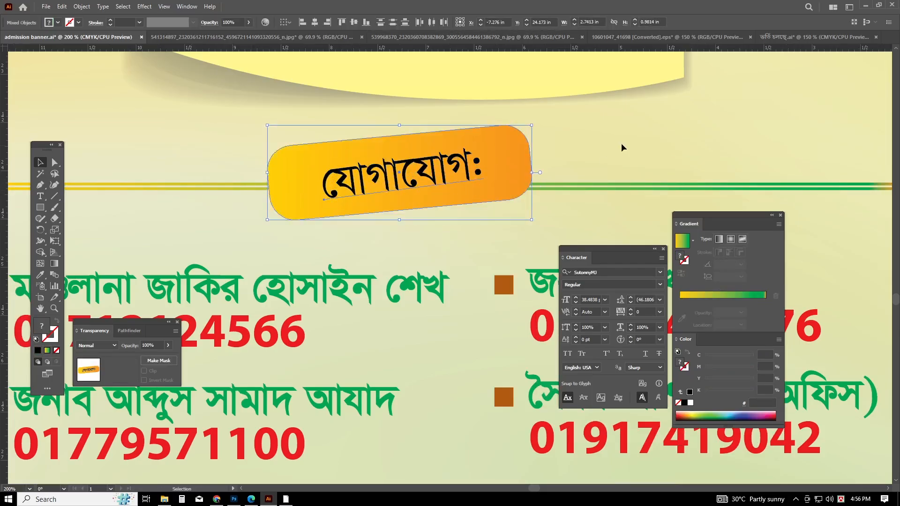
{"action": "left_click", "coordinate": [623, 145]}
Round the badge's corners into a full pill shape and center the badge, heading and bars horizontally on each other.
{"action": "left_click", "coordinate": [508, 151]}
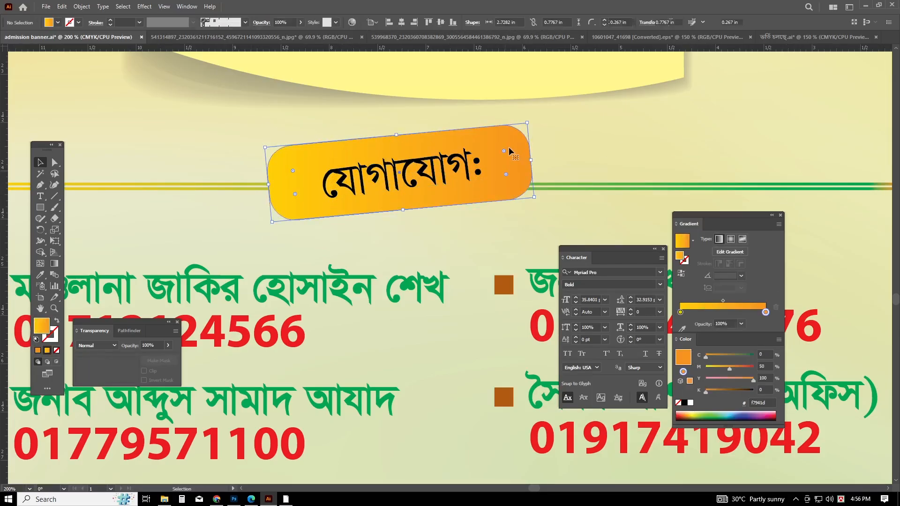
{"action": "left_click", "coordinate": [637, 139]}
{"action": "scroll", "coordinate": [358, 191], "scroll_direction": "right", "scroll_amount": 1}
{"action": "left_click_drag", "start_coordinate": [360, 190], "coordinate": [354, 190]}
{"action": "left_click_drag", "start_coordinate": [350, 120], "coordinate": [404, 201]}
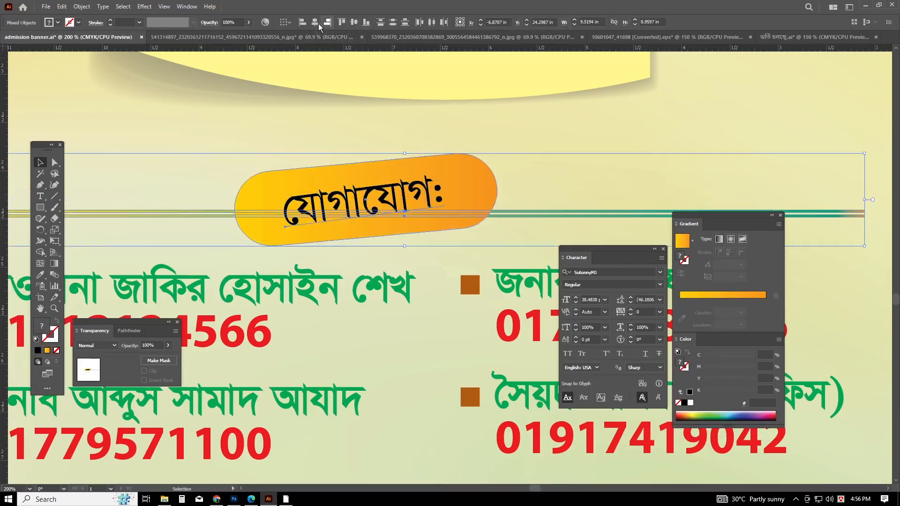
{"action": "left_click", "coordinate": [610, 152]}
Nudge the two gradient bars up slightly behind the contact badge.
{"action": "key", "text": "ctrl+1"}
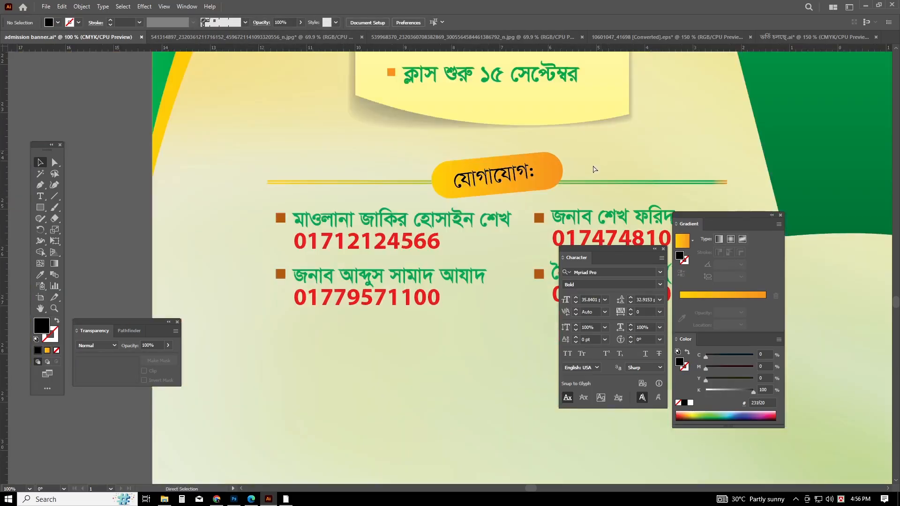
{"action": "scroll", "coordinate": [410, 339], "scroll_direction": "right", "scroll_amount": 3}
{"action": "scroll", "coordinate": [411, 327], "scroll_direction": "right", "scroll_amount": 5}
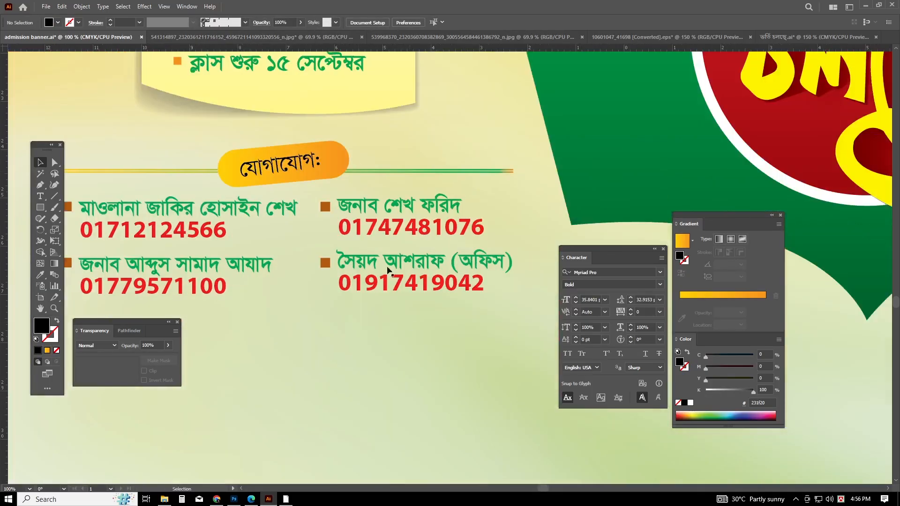
{"action": "left_click_drag", "start_coordinate": [388, 177], "coordinate": [390, 177]}
{"action": "key", "text": "Up"}
{"action": "key", "text": "Up"}
{"action": "key", "text": "Up"}
{"action": "key", "text": "Up"}
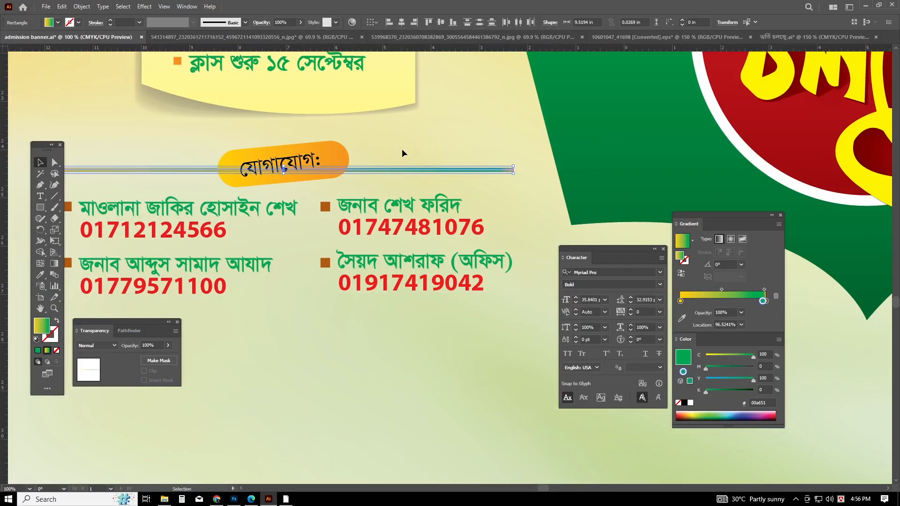
{"action": "left_click", "coordinate": [404, 145]}
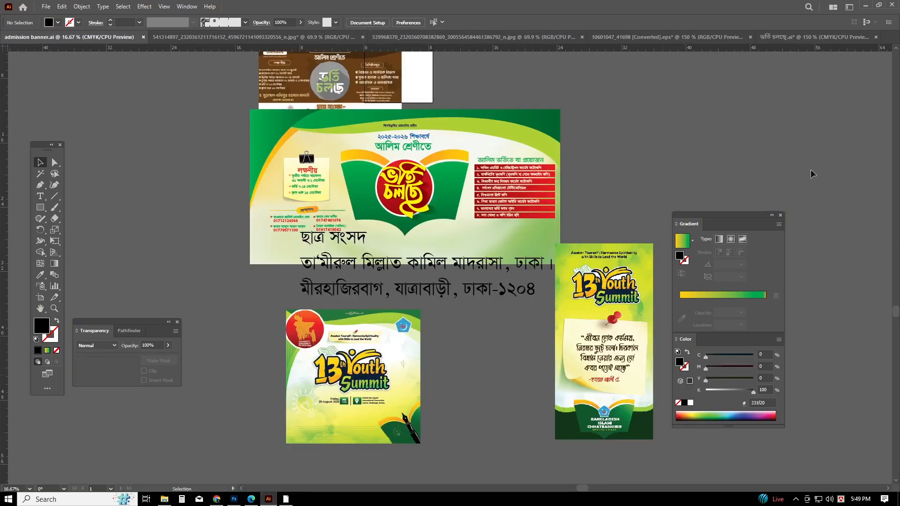
Delete the square and the vertical Youth Summit reference images around the banner.
{"action": "scroll", "coordinate": [685, 164], "scroll_direction": "up", "scroll_amount": 4}
{"action": "scroll", "coordinate": [656, 225], "scroll_direction": "left", "scroll_amount": 3}
{"action": "scroll", "coordinate": [660, 225], "scroll_direction": "up", "scroll_amount": 2}
{"action": "scroll", "coordinate": [660, 225], "scroll_direction": "down", "scroll_amount": 2}
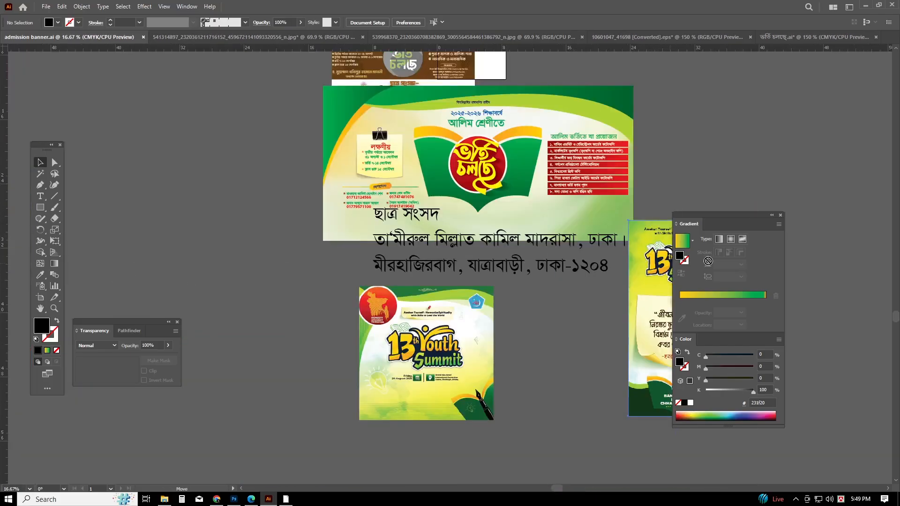
{"action": "left_click_drag", "start_coordinate": [708, 262], "coordinate": [703, 256]}
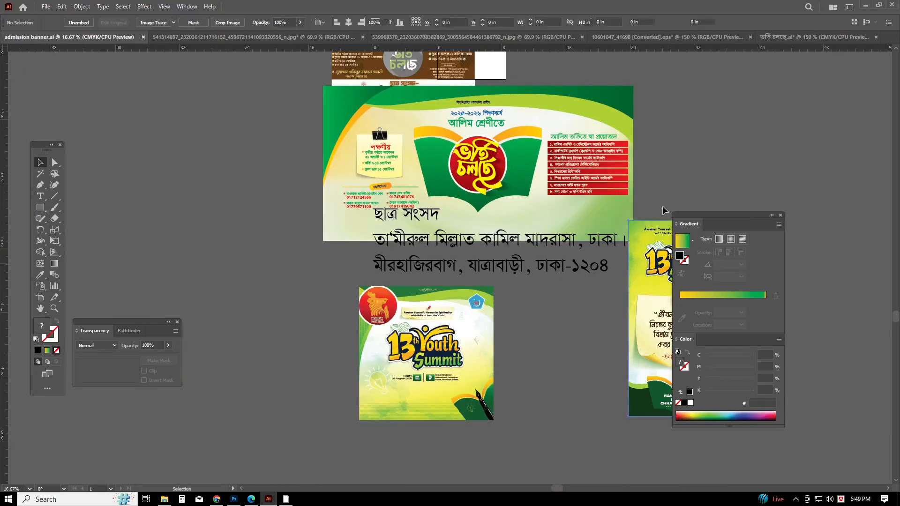
{"action": "scroll", "coordinate": [645, 212], "scroll_direction": "right", "scroll_amount": 2}
{"action": "left_click", "coordinate": [637, 202]}
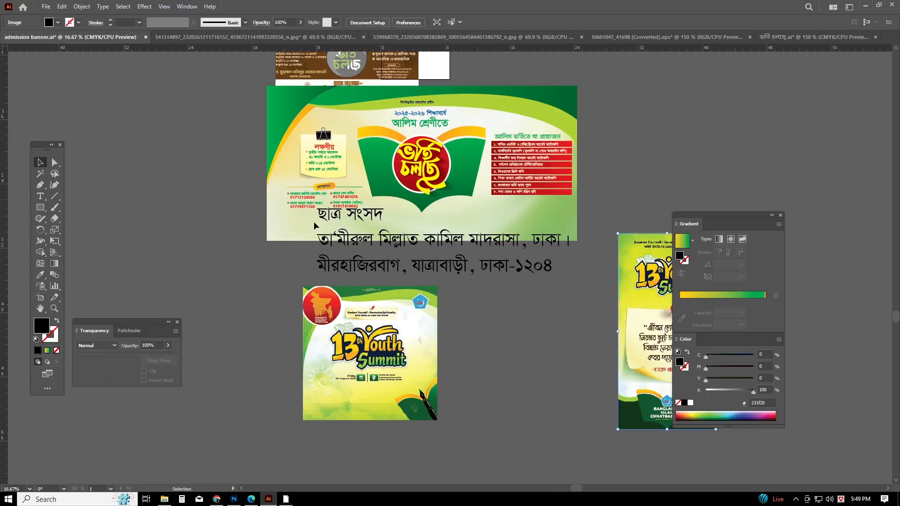
{"action": "scroll", "coordinate": [516, 282], "scroll_direction": "up", "scroll_amount": 1}
{"action": "left_click", "coordinate": [413, 371]}
{"action": "key", "text": "Delete"}
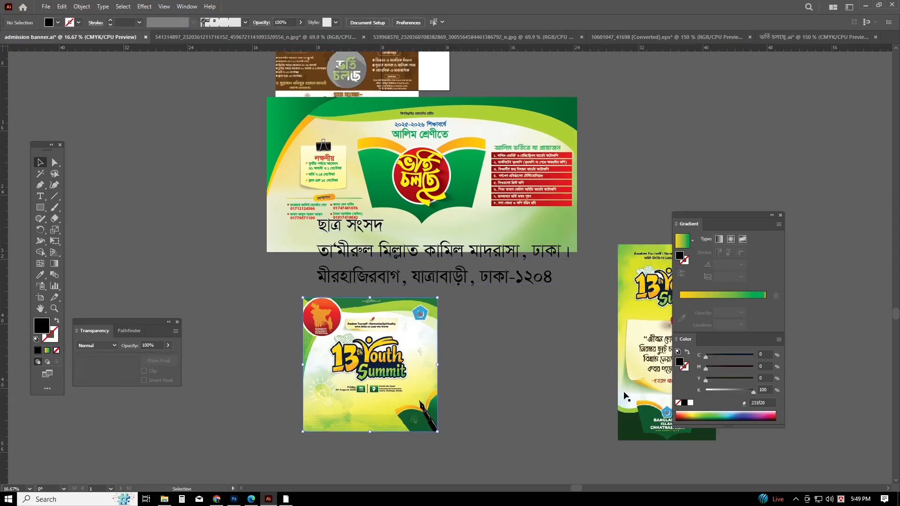
{"action": "left_click", "coordinate": [625, 394]}
{"action": "key", "text": "Delete"}
Move the three-line ছাত্র সংসদ text block off the banner to just below its lower edge.
{"action": "left_click_drag", "start_coordinate": [434, 273], "coordinate": [432, 392]}
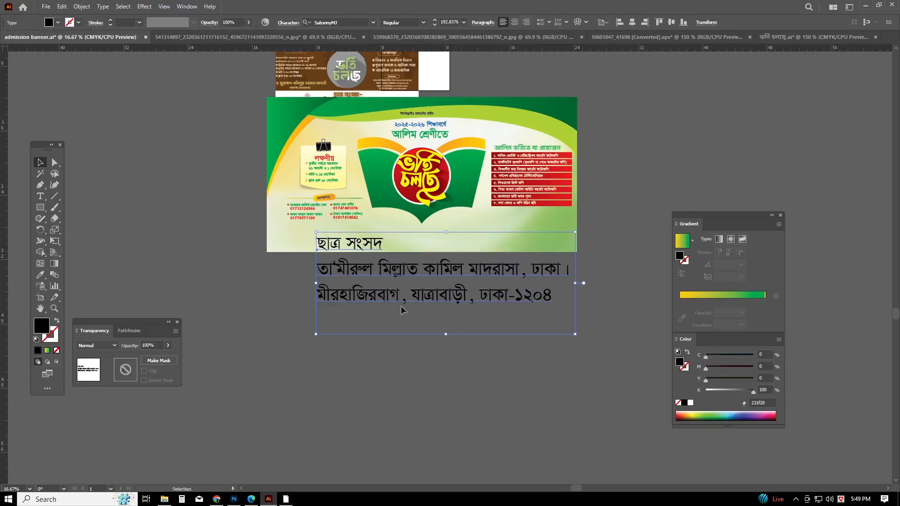
{"action": "left_click_drag", "start_coordinate": [407, 272], "coordinate": [409, 292]}
{"action": "left_click", "coordinate": [370, 360]}
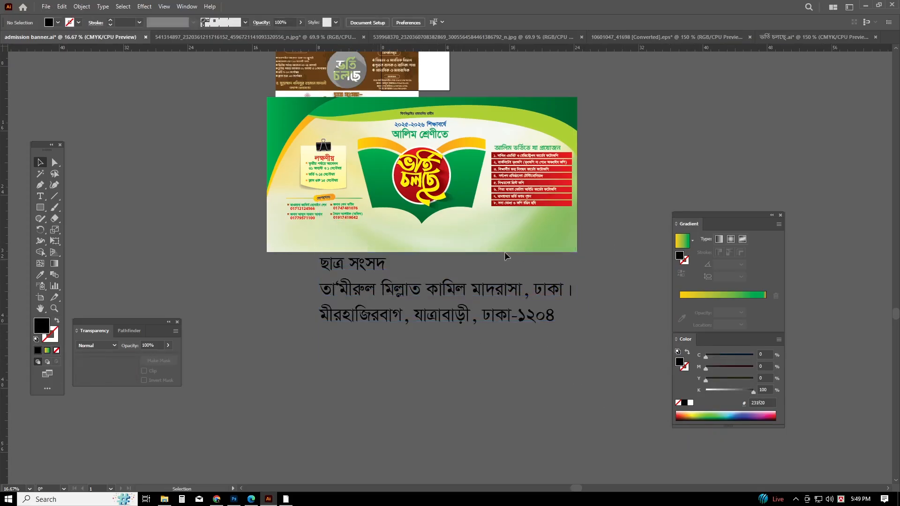
Delete the brown reference banner above the green admission banner.
{"action": "scroll", "coordinate": [566, 201], "scroll_direction": "up", "scroll_amount": 1}
{"action": "scroll", "coordinate": [617, 177], "scroll_direction": "up", "scroll_amount": 3}
{"action": "left_click", "coordinate": [262, 112]}
{"action": "left_click", "coordinate": [502, 89]}
{"action": "scroll", "coordinate": [533, 92], "scroll_direction": "down", "scroll_amount": 3}
{"action": "scroll", "coordinate": [610, 112], "scroll_direction": "left", "scroll_amount": 2}
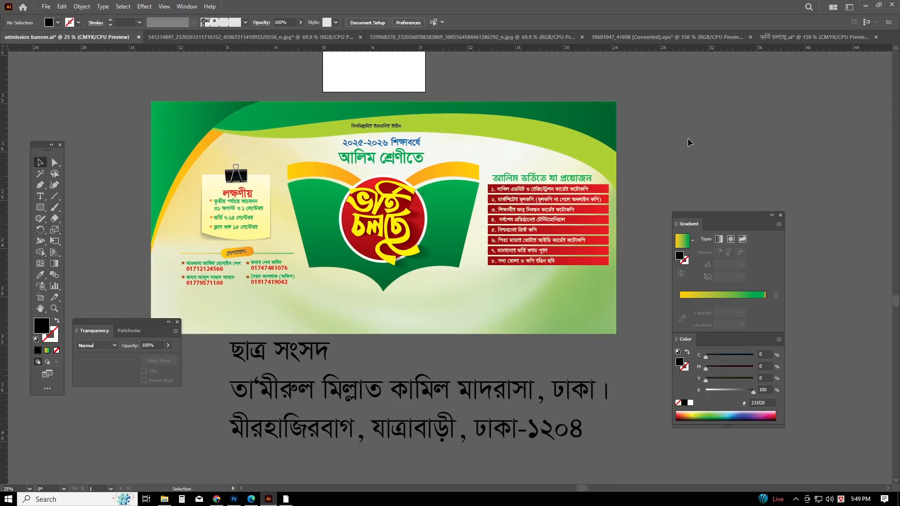
{"action": "scroll", "coordinate": [690, 141], "scroll_direction": "left", "scroll_amount": 1}
Open pvc___14x6.ai from the client's folder under Design > Claint file on Local Disk (E:) and select its artwork group.
{"action": "left_click", "coordinate": [47, 7]}
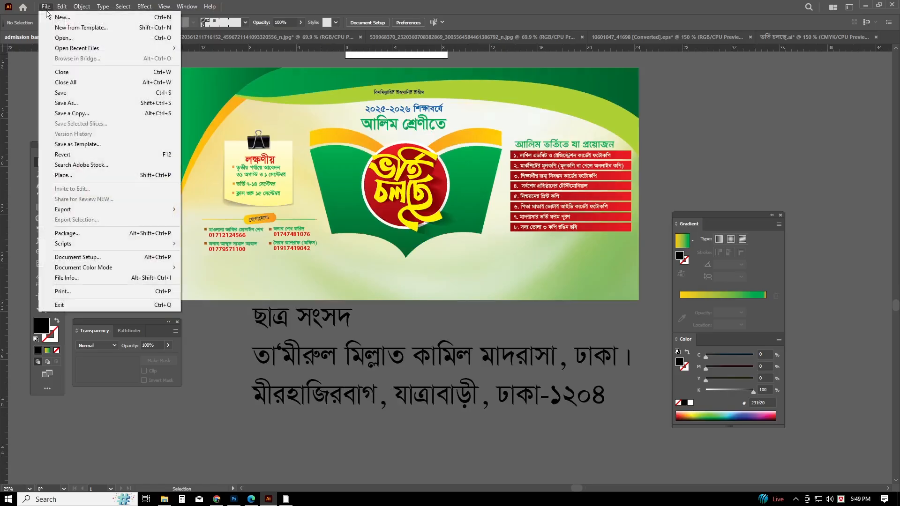
{"action": "left_click", "coordinate": [61, 33]}
{"action": "left_click", "coordinate": [38, 133]}
{"action": "double_click", "coordinate": [391, 147]}
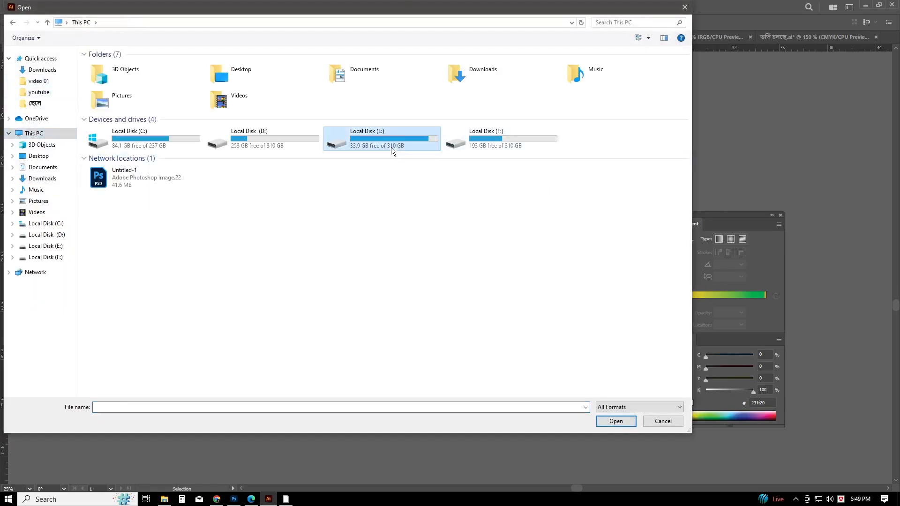
{"action": "double_click", "coordinate": [122, 65]}
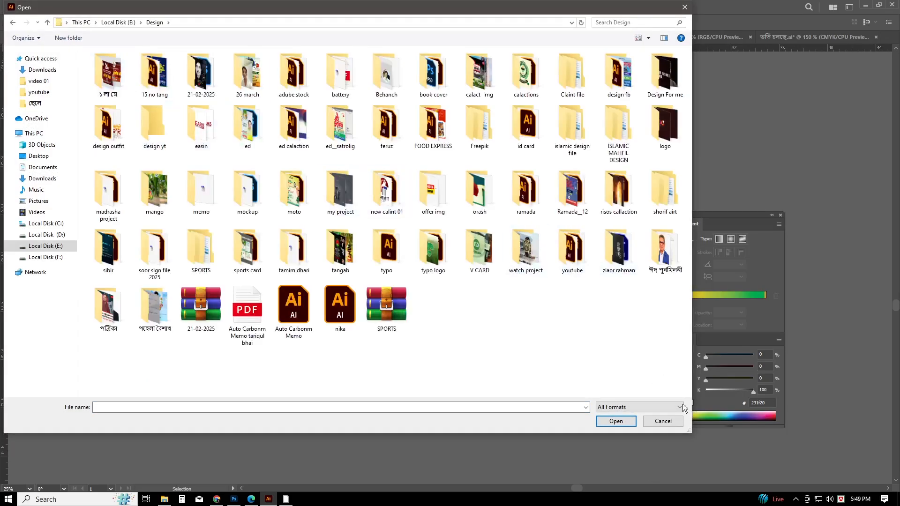
{"action": "left_click", "coordinate": [798, 500]}
{"action": "left_click", "coordinate": [795, 497]}
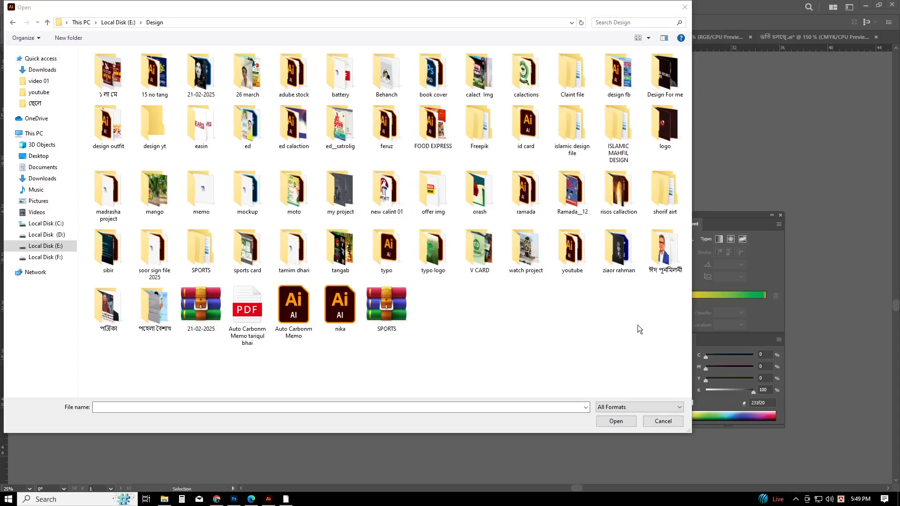
{"action": "double_click", "coordinate": [572, 81]}
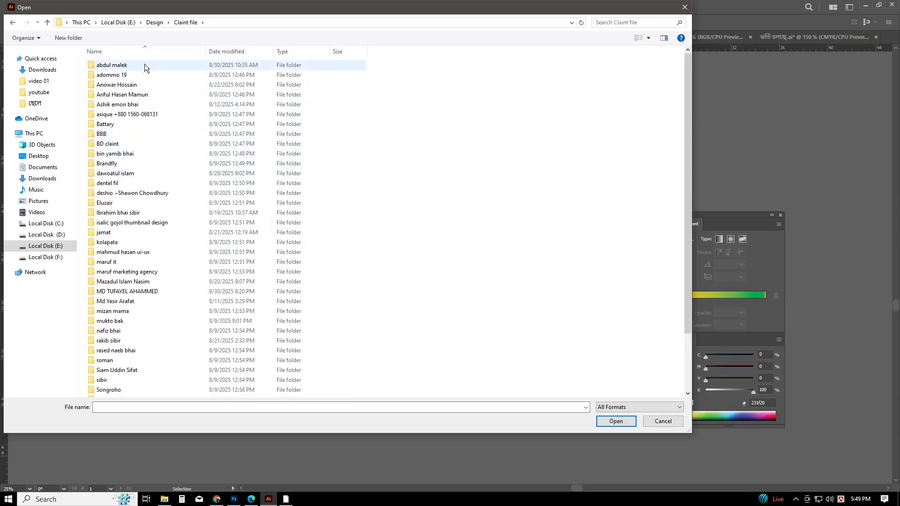
{"action": "scroll", "coordinate": [140, 187], "scroll_direction": "down", "scroll_amount": 2}
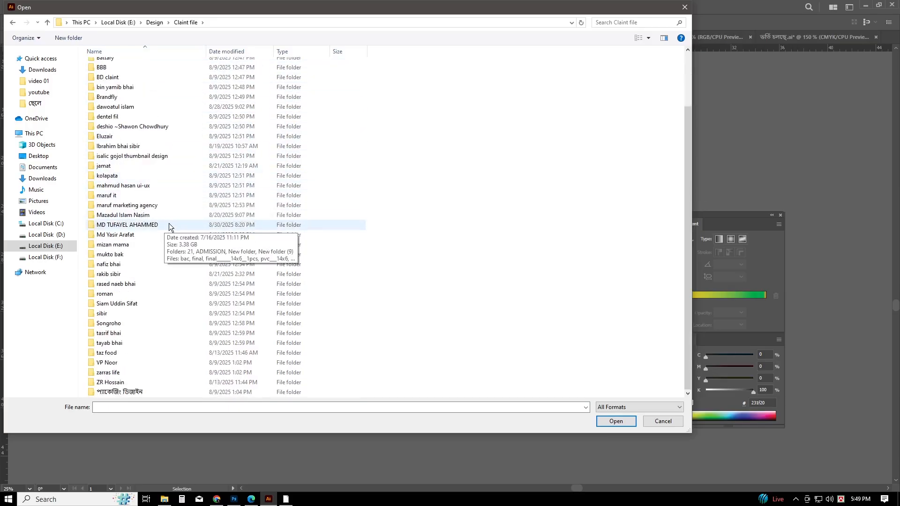
{"action": "double_click", "coordinate": [163, 225]}
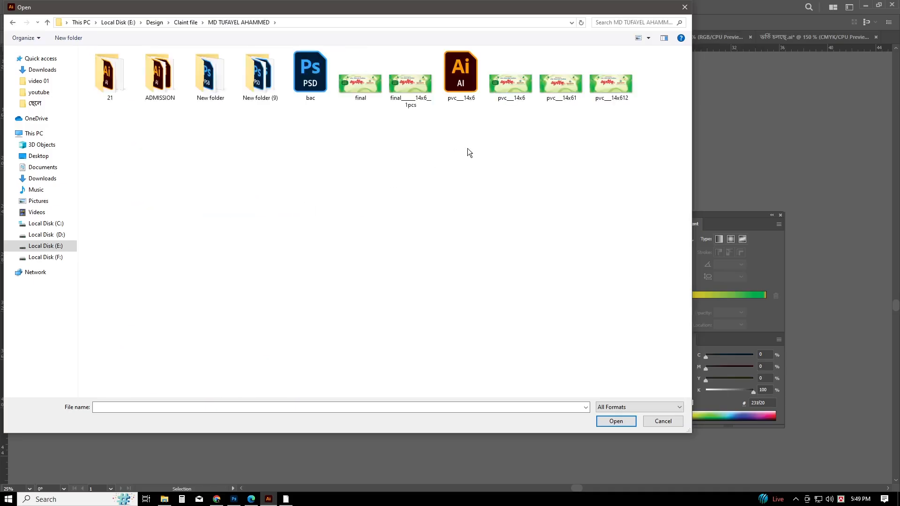
{"action": "double_click", "coordinate": [465, 84]}
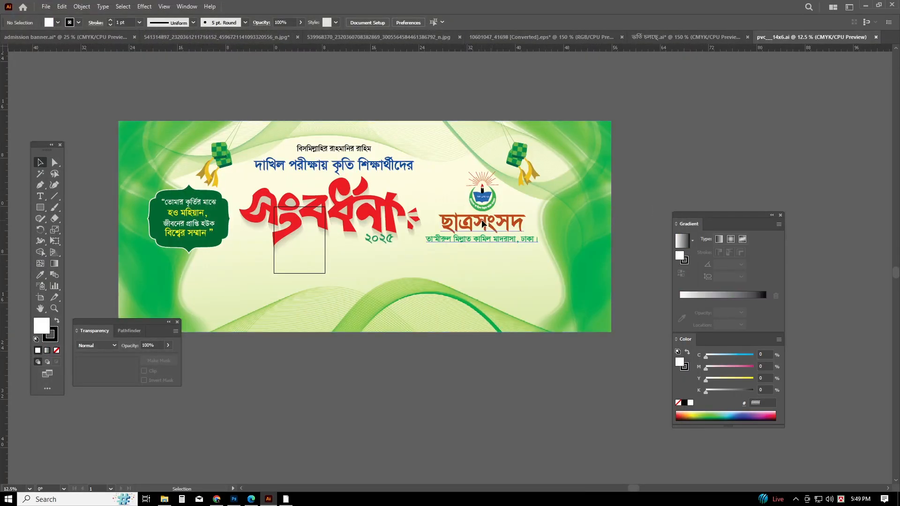
{"action": "left_click", "coordinate": [490, 225]}
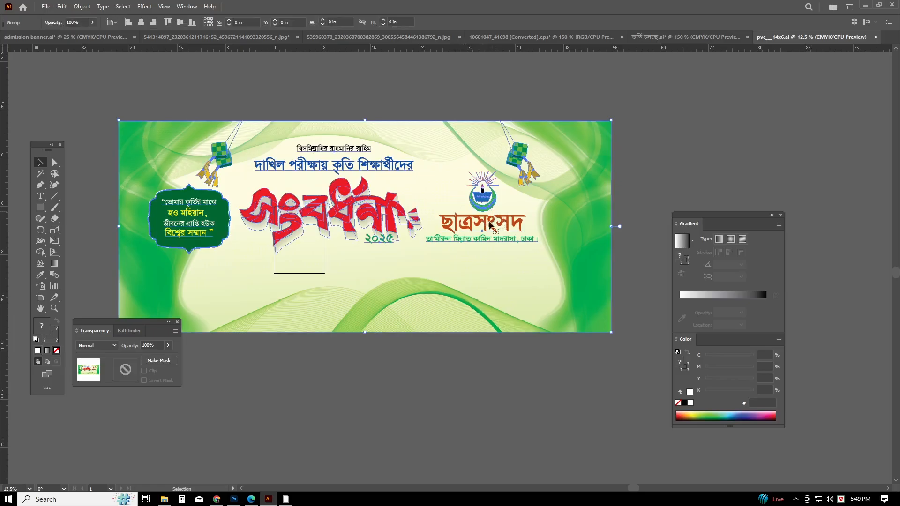
Ungroup the artwork and bring its ছাত্রসংসদ logo into admission banner.ai, scaled down and placed just below the open book.
{"action": "right_click", "coordinate": [476, 229]}
{"action": "left_click", "coordinate": [495, 352]}
{"action": "left_click_drag", "start_coordinate": [480, 204], "coordinate": [113, 41]}
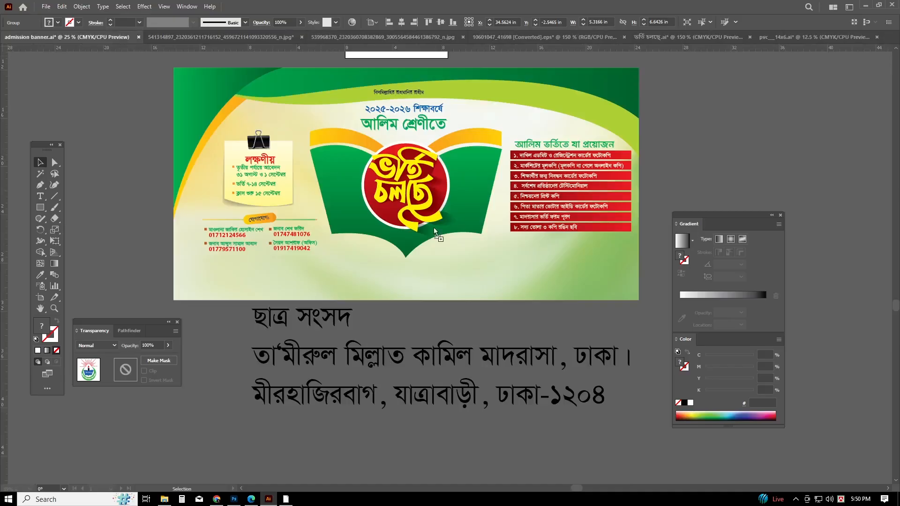
{"action": "left_click_drag", "start_coordinate": [519, 296], "coordinate": [466, 343]}
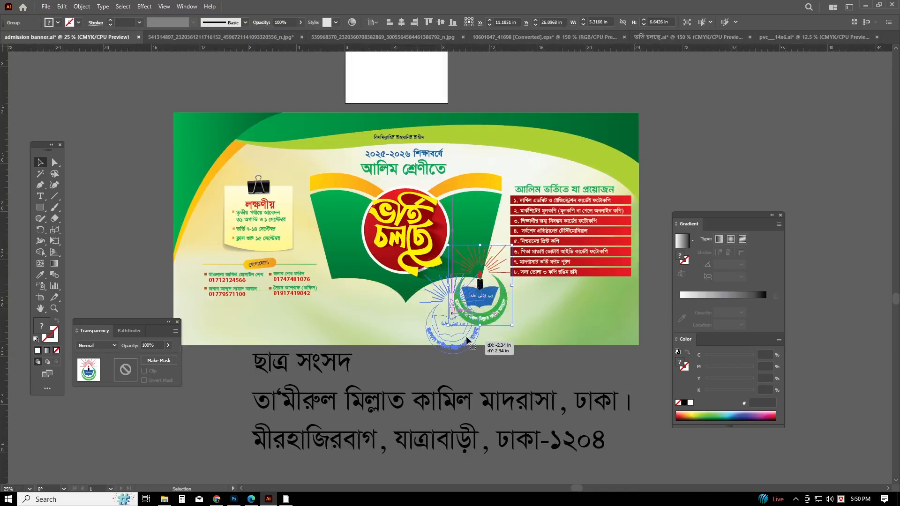
{"action": "left_click_drag", "start_coordinate": [453, 276], "coordinate": [498, 322]}
{"action": "left_click", "coordinate": [412, 367]}
{"action": "left_click_drag", "start_coordinate": [475, 322], "coordinate": [467, 324]}
Ungroup the open-book artwork and scale its green page shape down to about 14.1 × 9.53 in.
{"action": "left_click", "coordinate": [543, 334]}
{"action": "scroll", "coordinate": [554, 313], "scroll_direction": "up", "scroll_amount": 1}
{"action": "left_click_drag", "start_coordinate": [548, 290], "coordinate": [550, 289]}
{"action": "right_click", "coordinate": [549, 290]}
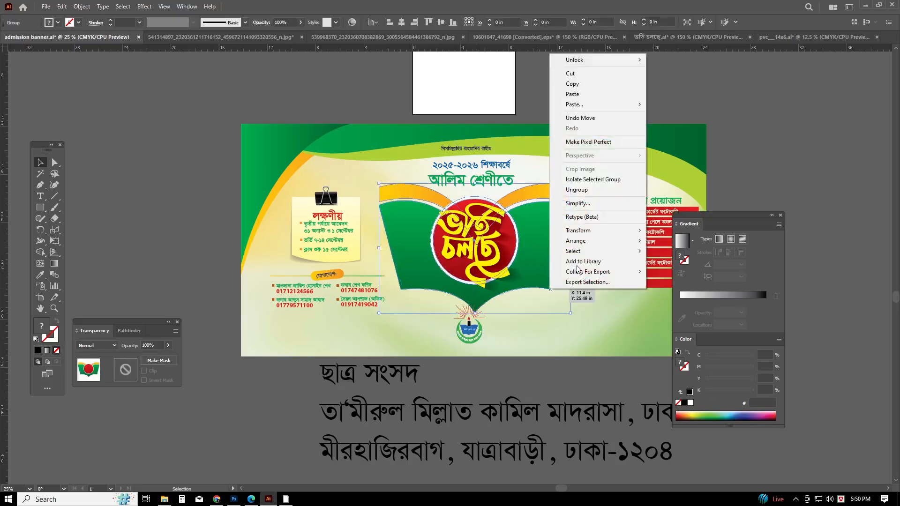
{"action": "left_click", "coordinate": [577, 191]}
{"action": "left_click_drag", "start_coordinate": [540, 327], "coordinate": [549, 190]}
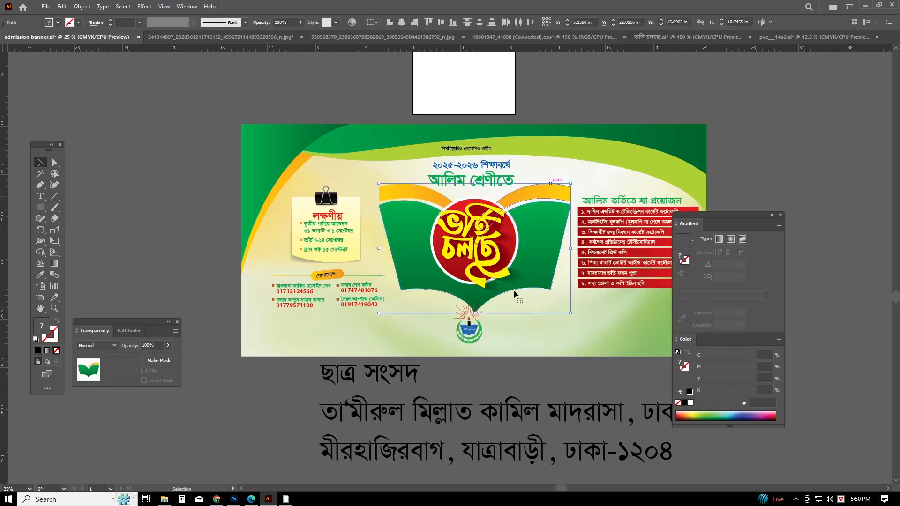
{"action": "left_click_drag", "start_coordinate": [481, 311], "coordinate": [481, 302]}
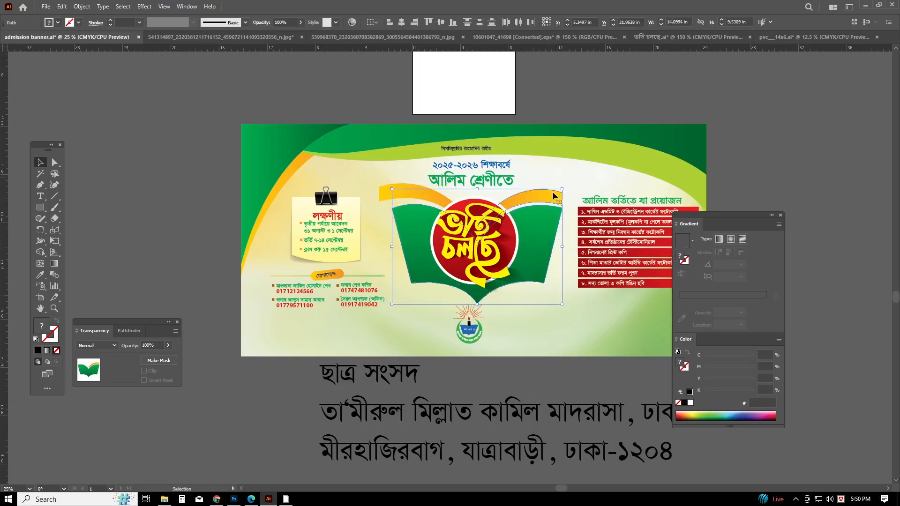
{"action": "left_click", "coordinate": [457, 197]}
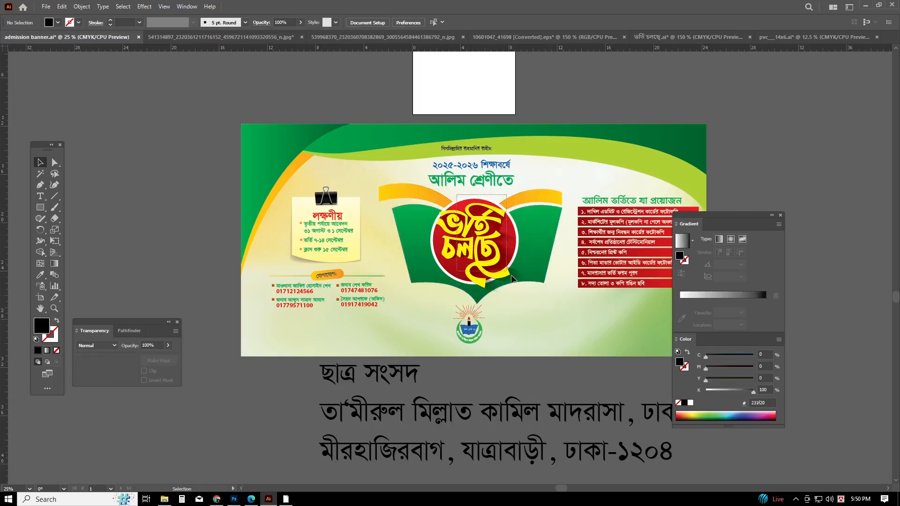
{"action": "left_click_drag", "start_coordinate": [507, 273], "coordinate": [519, 286]}
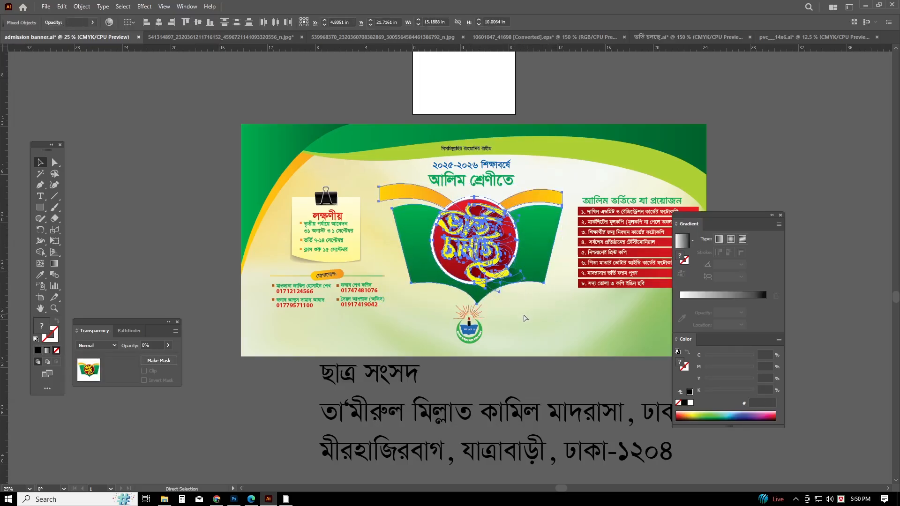
{"action": "key", "text": "v"}
{"action": "left_click", "coordinate": [518, 318]}
{"action": "scroll", "coordinate": [513, 320], "scroll_direction": "down", "scroll_amount": 1}
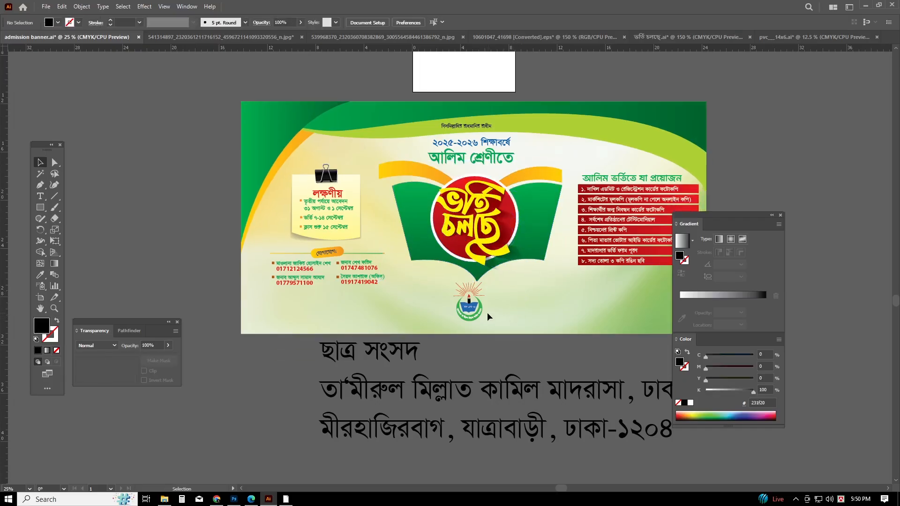
{"action": "scroll", "coordinate": [318, 326], "scroll_direction": "down", "scroll_amount": 3}
{"action": "left_click_drag", "start_coordinate": [218, 221], "coordinate": [704, 272]}
{"action": "left_click", "coordinate": [822, 195]}
{"action": "scroll", "coordinate": [821, 195], "scroll_direction": "right", "scroll_amount": 2}
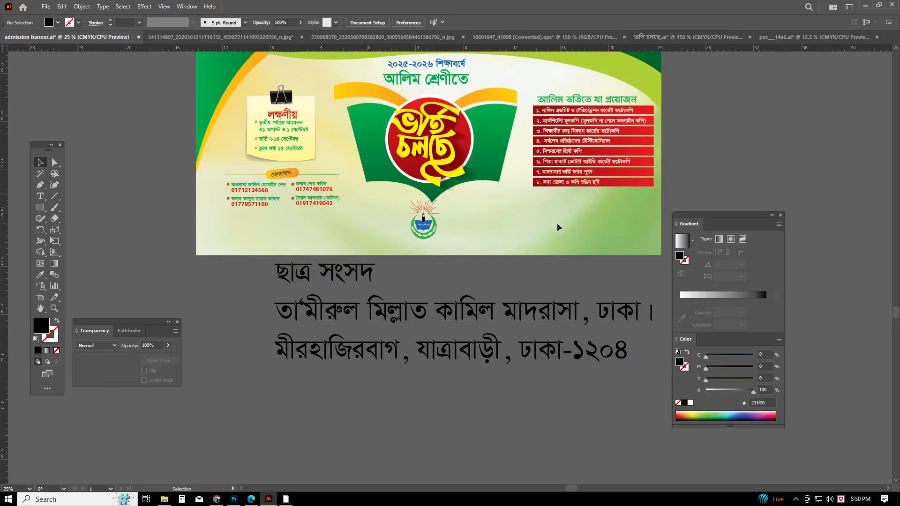
Switch to Chrome, open the saved Pinterest board "poster design" and copy the Border-Crown #2 image.
{"action": "left_click", "coordinate": [217, 499]}
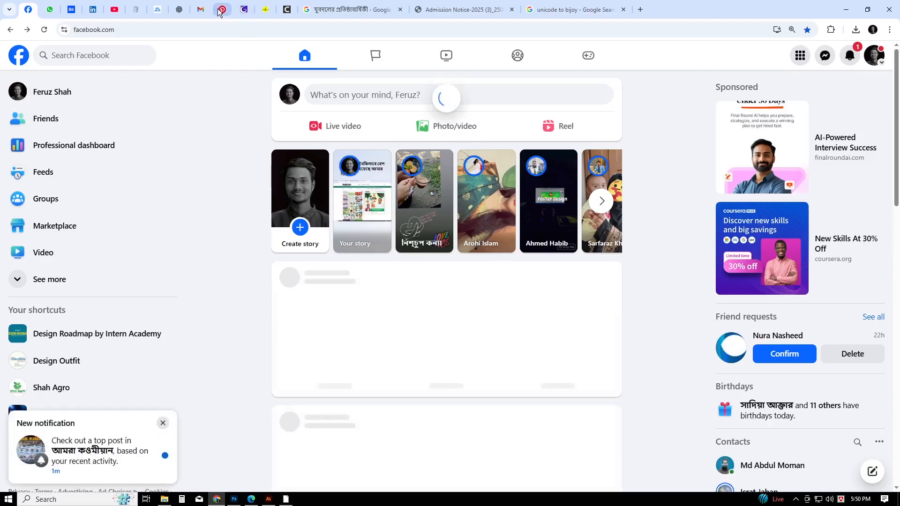
{"action": "left_click", "coordinate": [222, 10]}
{"action": "left_click", "coordinate": [864, 58]}
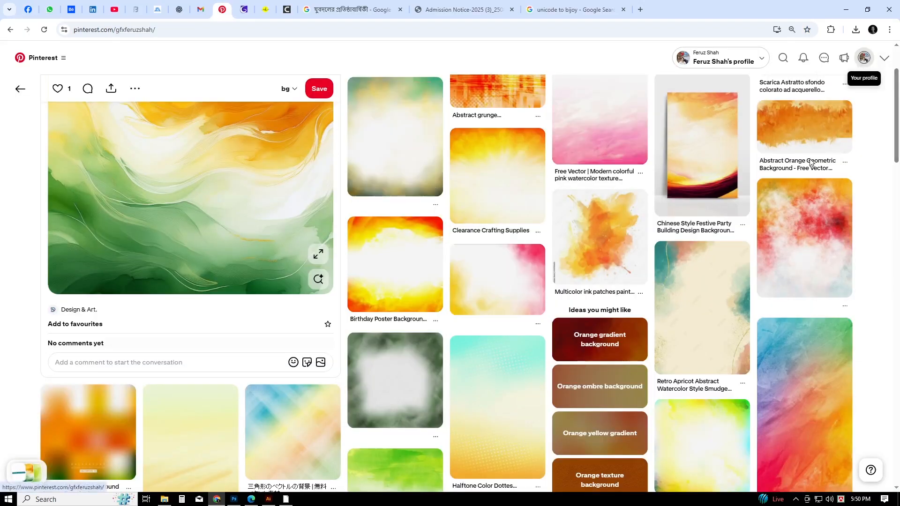
{"action": "left_click", "coordinate": [473, 253]}
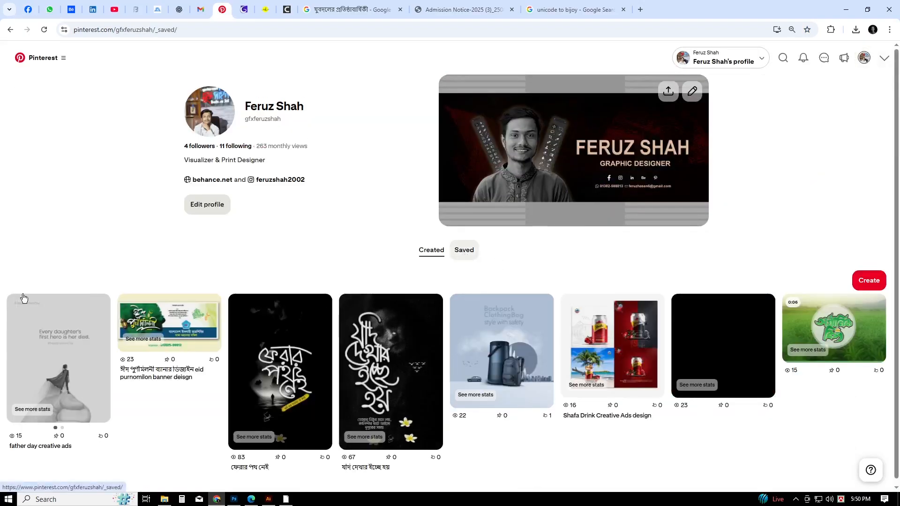
{"action": "left_click", "coordinate": [65, 312]}
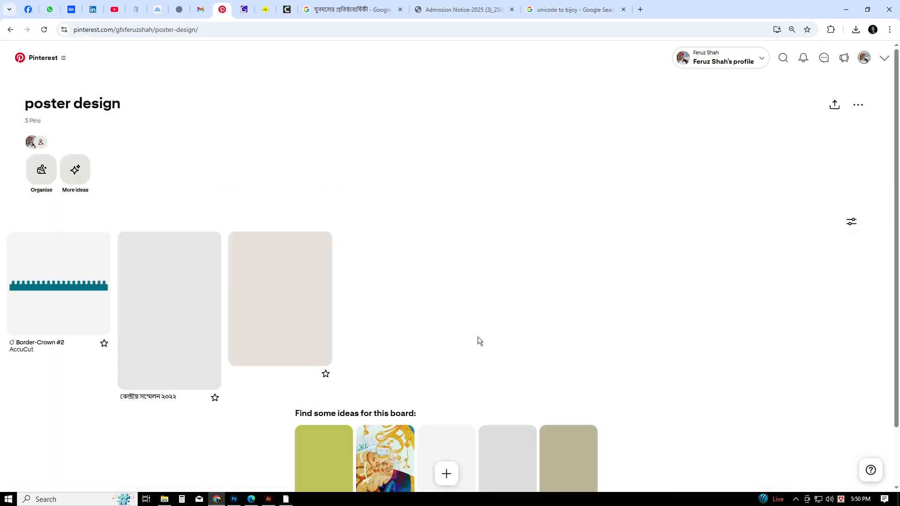
{"action": "left_click", "coordinate": [75, 292]}
{"action": "scroll", "coordinate": [50, 287], "scroll_direction": "down", "scroll_amount": 2}
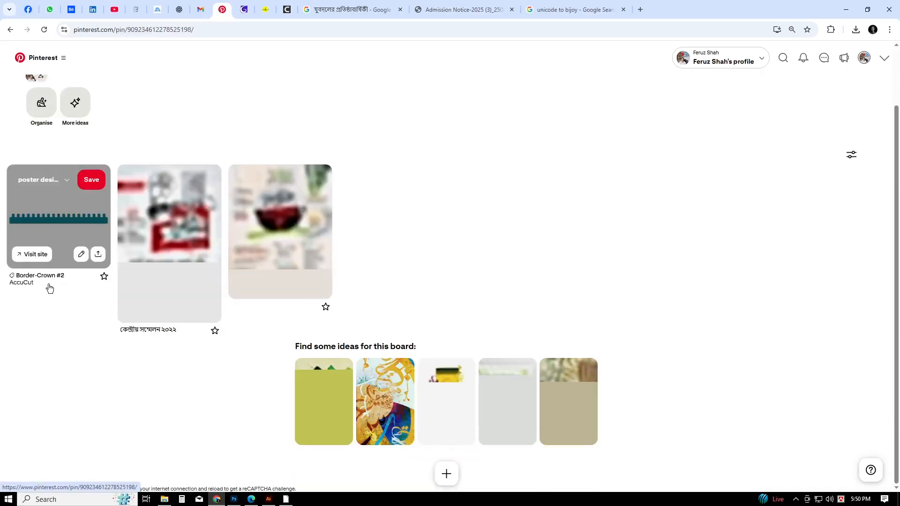
{"action": "left_click", "coordinate": [57, 207]}
{"action": "right_click", "coordinate": [226, 174]}
{"action": "left_click", "coordinate": [263, 212]}
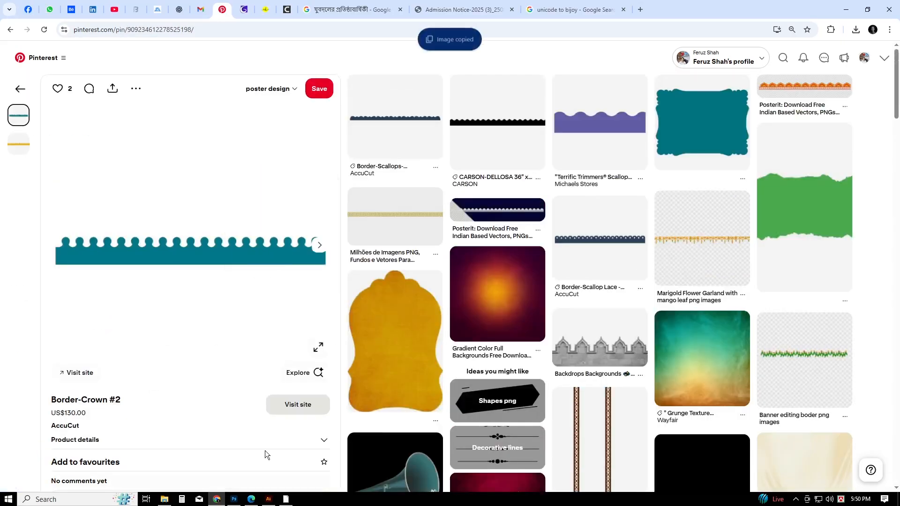
Return to Illustrator, paste the copied border image and place it below the three-line text block.
{"action": "left_click", "coordinate": [268, 499]}
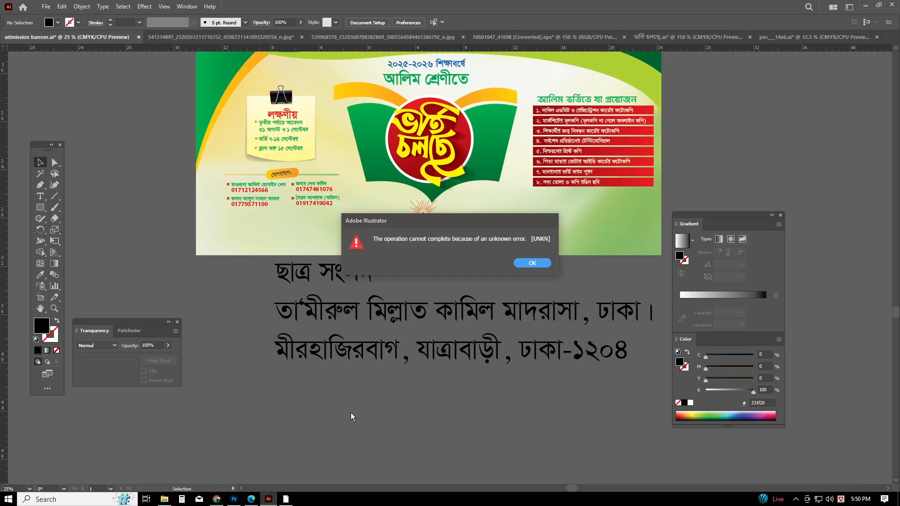
{"action": "left_click", "coordinate": [516, 262]}
{"action": "key", "text": "ctrl+v"}
{"action": "left_click_drag", "start_coordinate": [463, 280], "coordinate": [362, 418]}
{"action": "scroll", "coordinate": [372, 336], "scroll_direction": "down", "scroll_amount": 2}
{"action": "scroll", "coordinate": [372, 336], "scroll_direction": "down", "scroll_amount": 2}
{"action": "left_click_drag", "start_coordinate": [371, 336], "coordinate": [333, 385]}
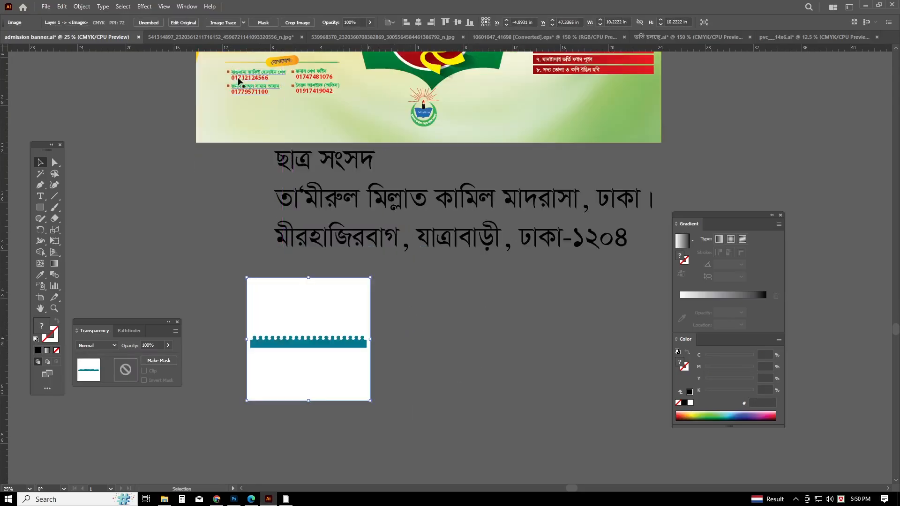
Image-trace and expand the border image, then ungroup it and delete the white background.
{"action": "left_click", "coordinate": [232, 24]}
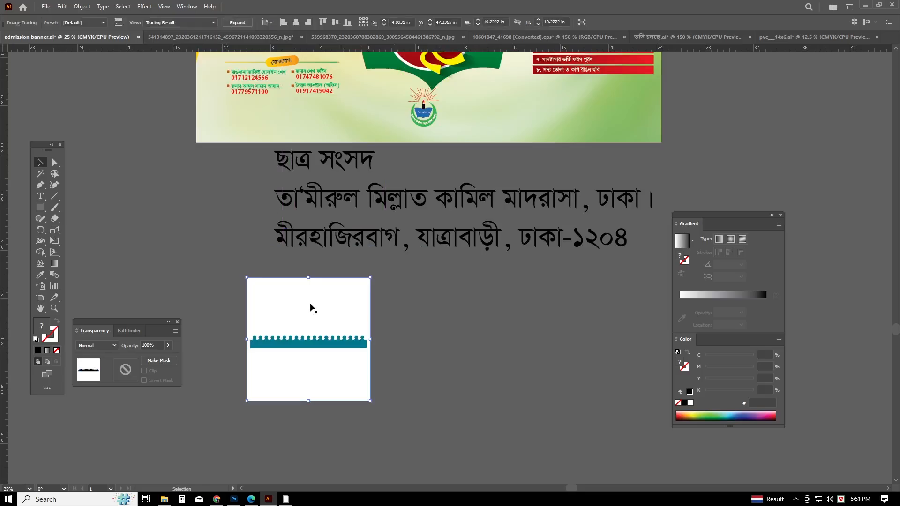
{"action": "left_click", "coordinate": [237, 22]}
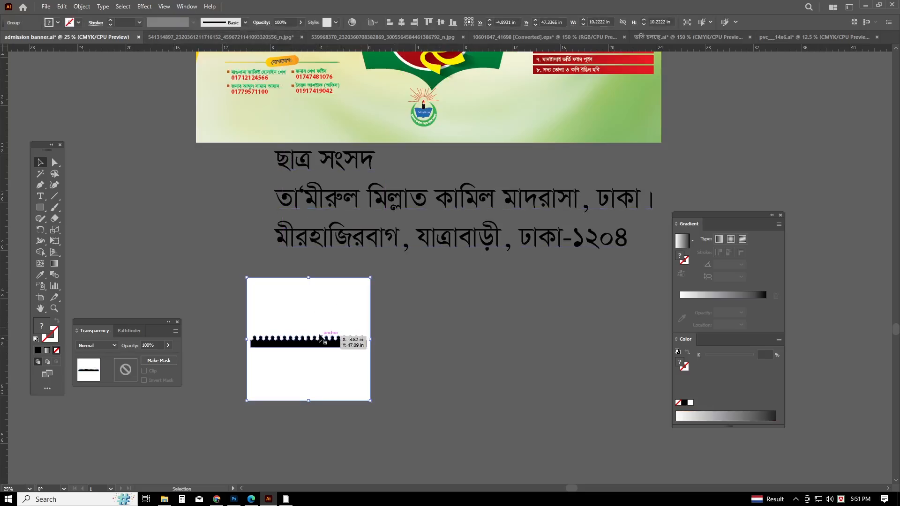
{"action": "right_click", "coordinate": [319, 335]}
{"action": "left_click", "coordinate": [349, 234]}
{"action": "left_click", "coordinate": [418, 352]}
{"action": "left_click", "coordinate": [368, 318]}
{"action": "key", "text": "Delete"}
Fill the traced scalloped border strip with the green gradient sampled from the open book using the Eyedropper.
{"action": "left_click", "coordinate": [338, 340]}
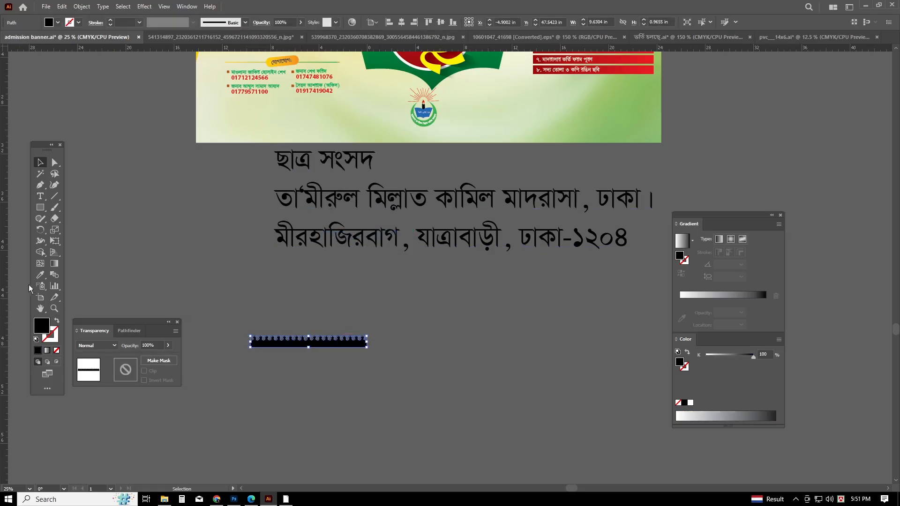
{"action": "left_click", "coordinate": [40, 274]}
{"action": "left_click", "coordinate": [395, 66]}
{"action": "scroll", "coordinate": [416, 185], "scroll_direction": "up", "scroll_amount": 5}
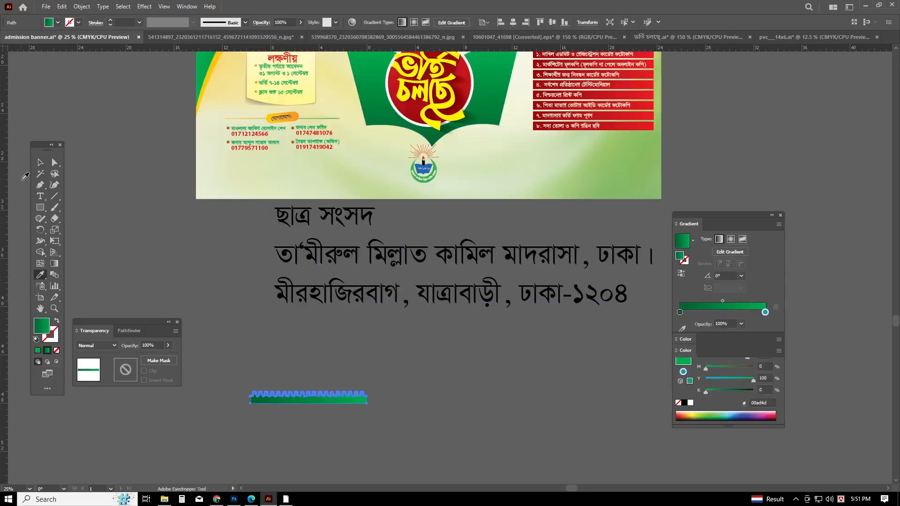
Enlarge the green scalloped strip and lay two copies end to end along the banner's lower edge.
{"action": "left_click", "coordinate": [40, 162]}
{"action": "scroll", "coordinate": [362, 394], "scroll_direction": "down", "scroll_amount": 4}
{"action": "left_click_drag", "start_coordinate": [367, 353], "coordinate": [637, 381]}
{"action": "left_click_drag", "start_coordinate": [444, 372], "coordinate": [383, 175]}
{"action": "key", "text": "ctrl+z"}
{"action": "left_click_drag", "start_coordinate": [374, 348], "coordinate": [310, 139]}
{"action": "left_click_drag", "start_coordinate": [573, 141], "coordinate": [421, 142]}
{"action": "left_click_drag", "start_coordinate": [226, 152], "coordinate": [454, 150]}
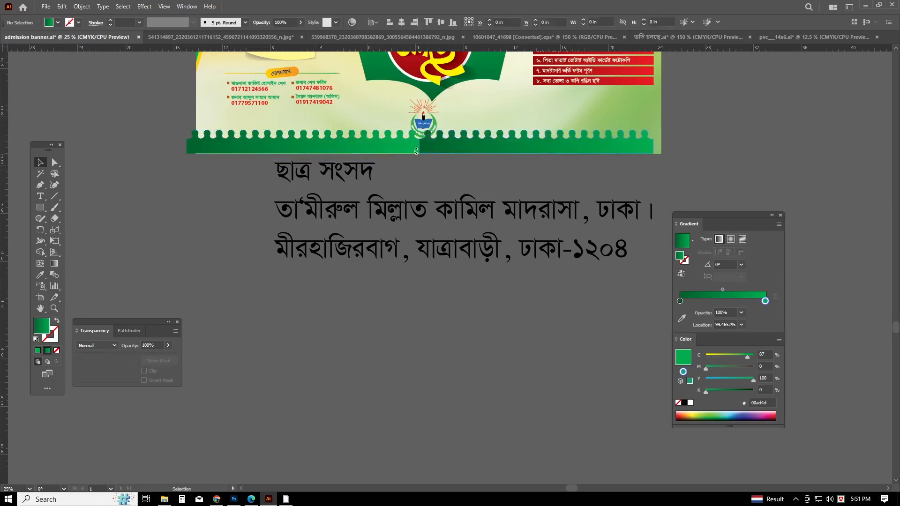
Unite the two green strips into one shape with Pathfinder and stretch its right end to the banner's right edge.
{"action": "key", "text": "ctrl+a"}
{"action": "left_click", "coordinate": [128, 331]}
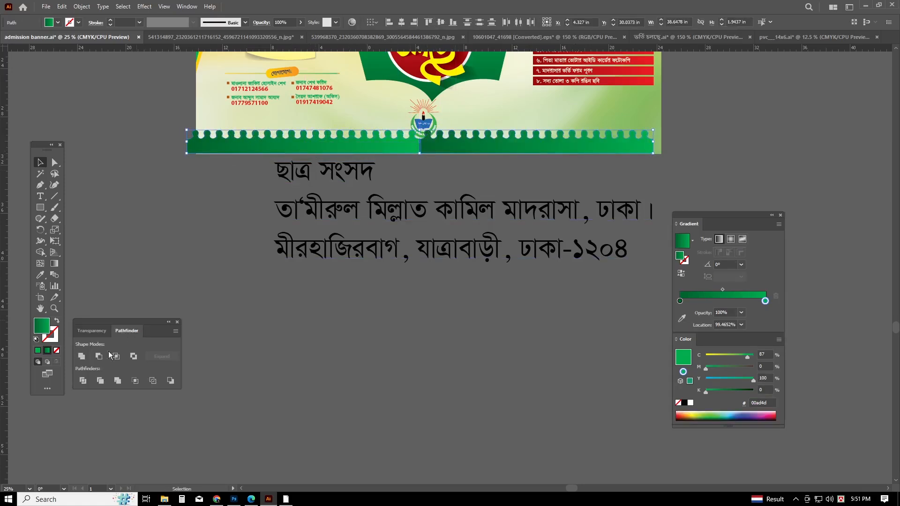
{"action": "left_click", "coordinate": [82, 356]}
{"action": "left_click", "coordinate": [410, 331]}
{"action": "scroll", "coordinate": [462, 202], "scroll_direction": "up", "scroll_amount": 2}
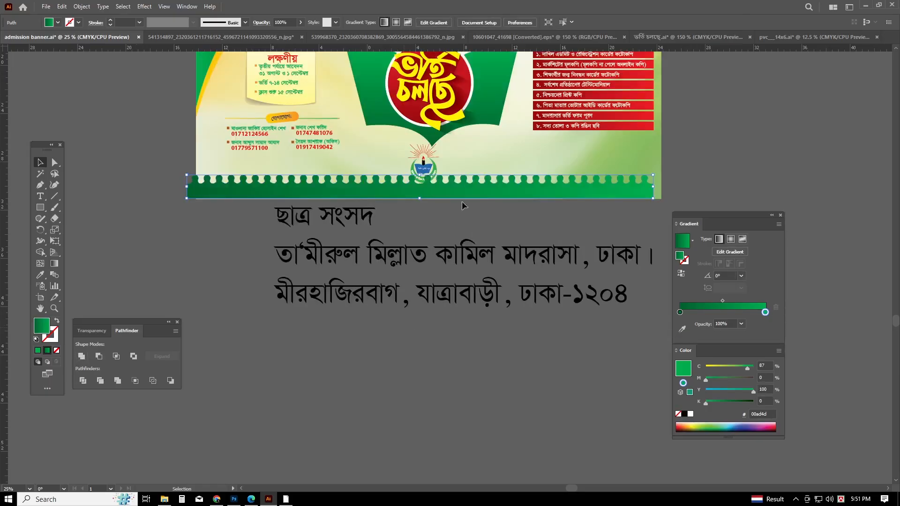
{"action": "left_click", "coordinate": [654, 189]}
{"action": "left_click_drag", "start_coordinate": [658, 189], "coordinate": [663, 189]}
Move the round logo up and to the left, clear of the green scalloped strip.
{"action": "left_click", "coordinate": [465, 152]}
{"action": "scroll", "coordinate": [470, 158], "scroll_direction": "up", "scroll_amount": 1}
{"action": "left_click_drag", "start_coordinate": [399, 177], "coordinate": [384, 157]}
{"action": "left_click", "coordinate": [488, 168]}
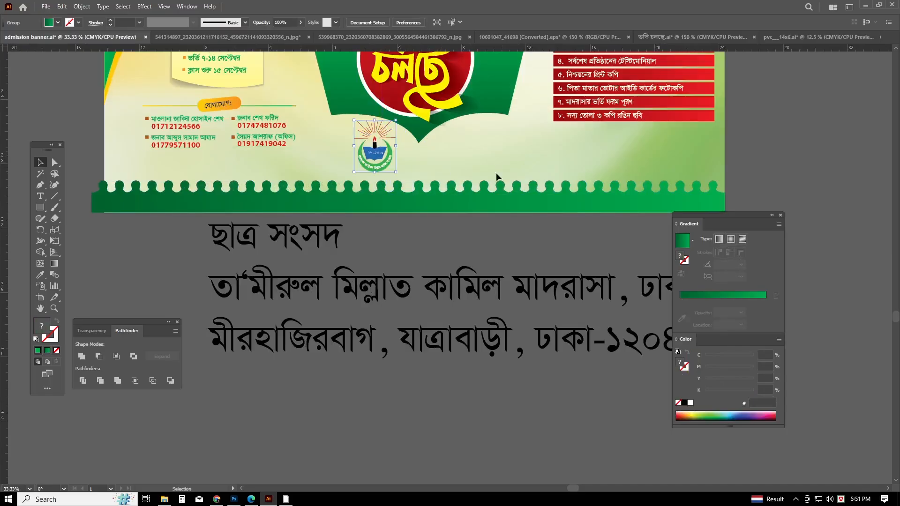
{"action": "scroll", "coordinate": [469, 201], "scroll_direction": "up", "scroll_amount": 3}
{"action": "mouse_move", "coordinate": [372, 267]}
{"action": "left_mouse_down"}
{"action": "mouse_move", "coordinate": [401, 263]}
{"action": "mouse_move", "coordinate": [370, 266]}
{"action": "left_mouse_up"}
{"action": "left_click", "coordinate": [406, 300]}
Raise the green scalloped strip within the banner and fit its left end to the banner's left edge.
{"action": "left_click_drag", "start_coordinate": [393, 305], "coordinate": [387, 271]}
{"action": "left_click_drag", "start_coordinate": [92, 275], "coordinate": [104, 275]}
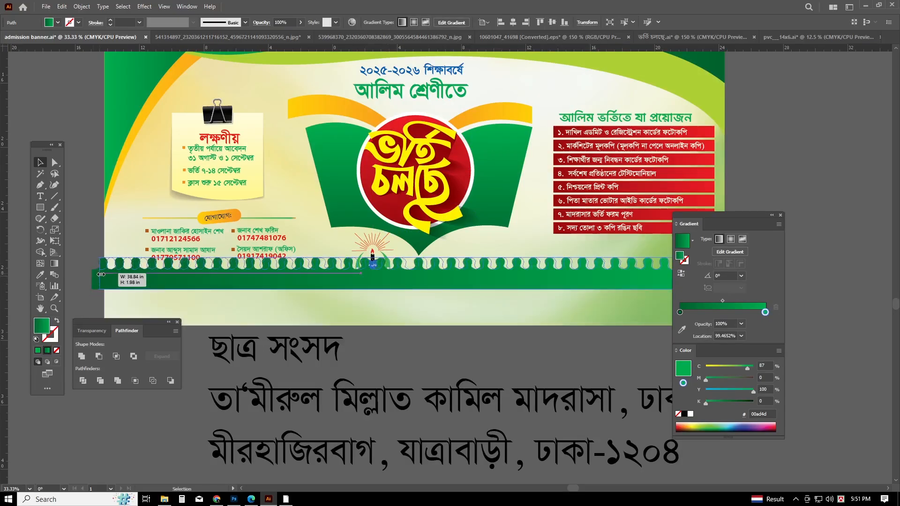
{"action": "key", "text": "ctrl+a"}
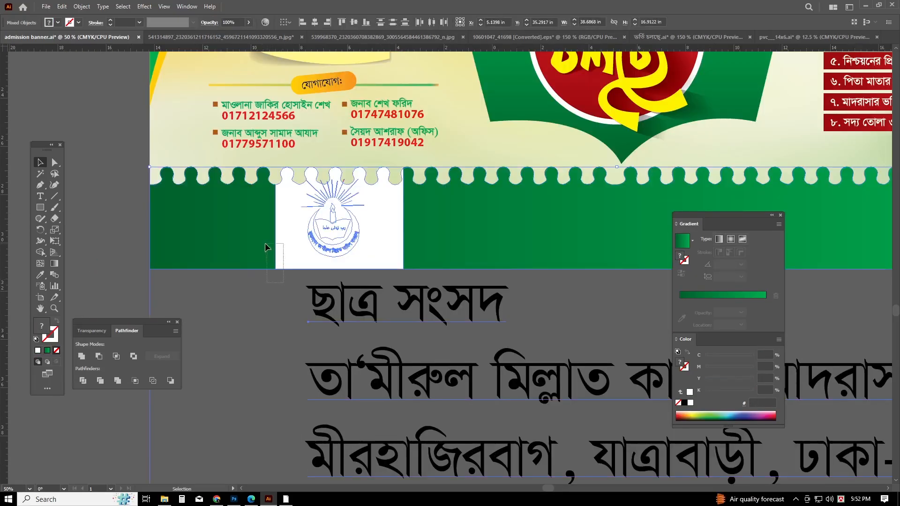
{"action": "left_click", "coordinate": [271, 319]}
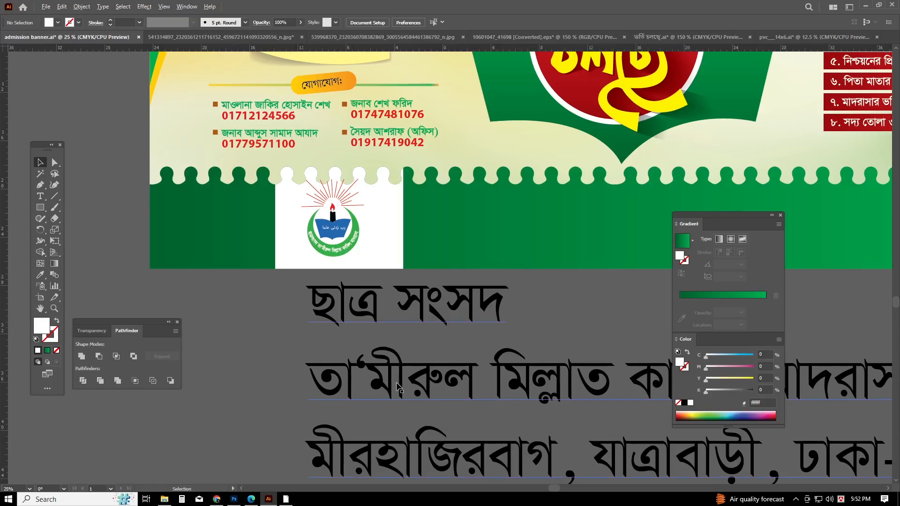
Move the three-line text block beside the logo and cut its madrasa name and address lines, keeping only ছাত্র সংসদ.
{"action": "key", "text": "ctrl+minus"}
{"action": "key", "text": "ctrl+minus"}
{"action": "left_click_drag", "start_coordinate": [393, 395], "coordinate": [441, 368]}
{"action": "double_click", "coordinate": [382, 356]}
{"action": "left_click_drag", "start_coordinate": [367, 356], "coordinate": [861, 452]}
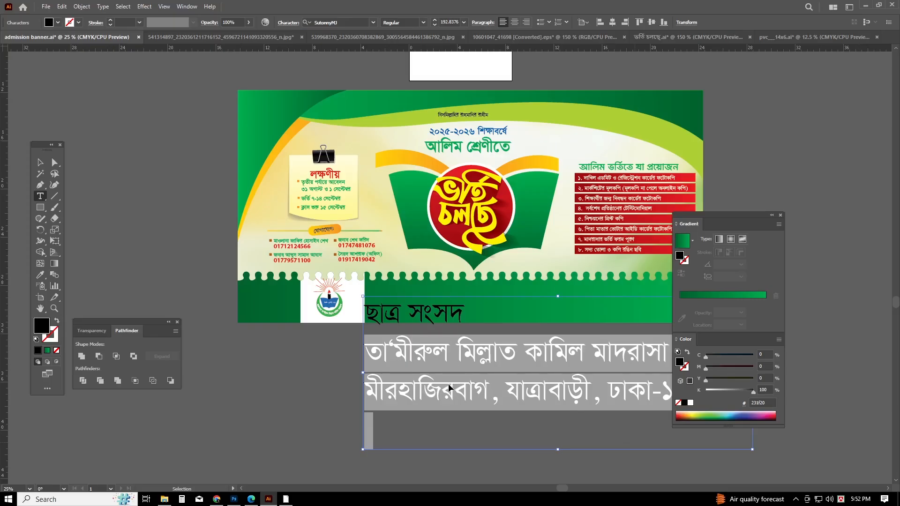
{"action": "key", "text": "Delete"}
{"action": "scroll", "coordinate": [389, 371], "scroll_direction": "up", "scroll_amount": 3}
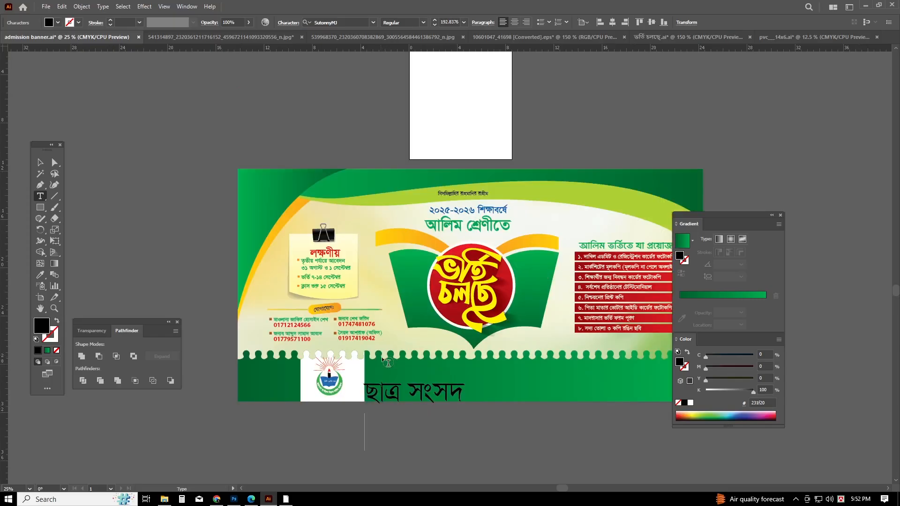
{"action": "key", "text": "Escape"}
Position the ছাত্র সংসদ text on the green strip beside the logo and style it in SutonnyMJ Bold with a white fill.
{"action": "scroll", "coordinate": [431, 397], "scroll_direction": "up", "scroll_amount": 2}
{"action": "left_click_drag", "start_coordinate": [409, 398], "coordinate": [420, 385]}
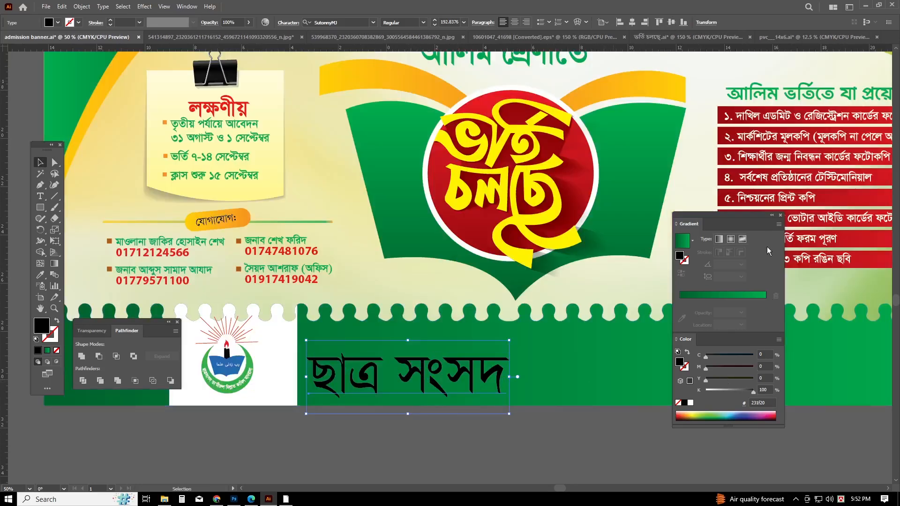
{"action": "key", "text": "ctrl+t"}
{"action": "left_click", "coordinate": [660, 285]}
{"action": "left_click", "coordinate": [595, 316]}
{"action": "left_click", "coordinate": [498, 462]}
{"action": "left_click_drag", "start_coordinate": [442, 396], "coordinate": [442, 392]}
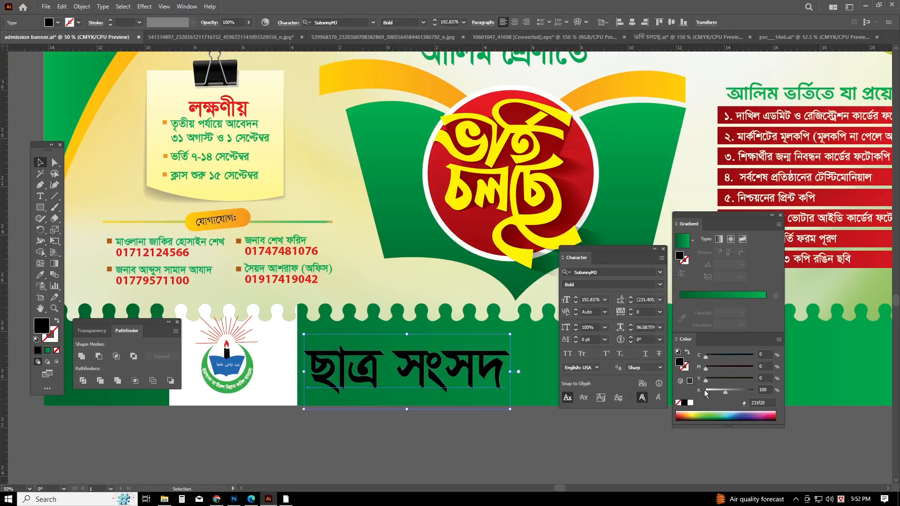
{"action": "left_click_drag", "start_coordinate": [704, 393], "coordinate": [697, 393]}
{"action": "left_click", "coordinate": [535, 432]}
Enlarge the white ছাত্র সংসদ text to about 214 pt and duplicate it farther right on the green strip.
{"action": "key", "text": "ctrl+minus"}
{"action": "key", "text": "ctrl+minus"}
{"action": "scroll", "coordinate": [789, 423], "scroll_direction": "right", "scroll_amount": 2}
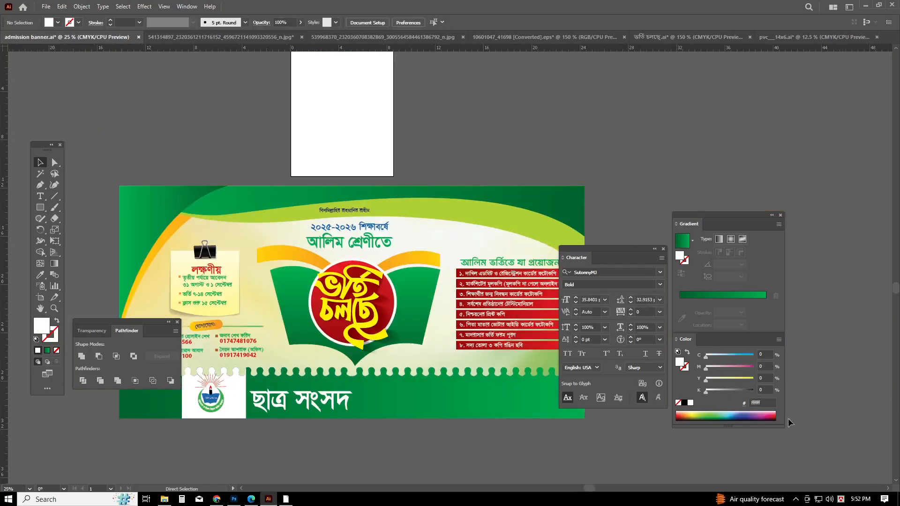
{"action": "scroll", "coordinate": [789, 423], "scroll_direction": "down", "scroll_amount": 1}
{"action": "left_click", "coordinate": [324, 370]}
{"action": "left_click_drag", "start_coordinate": [353, 368], "coordinate": [424, 371]}
Replace the duplicated ছাত্র সংসদ text with the cut madrasa name and address lines.
{"action": "left_click", "coordinate": [324, 402]}
{"action": "triple_click", "coordinate": [456, 379]}
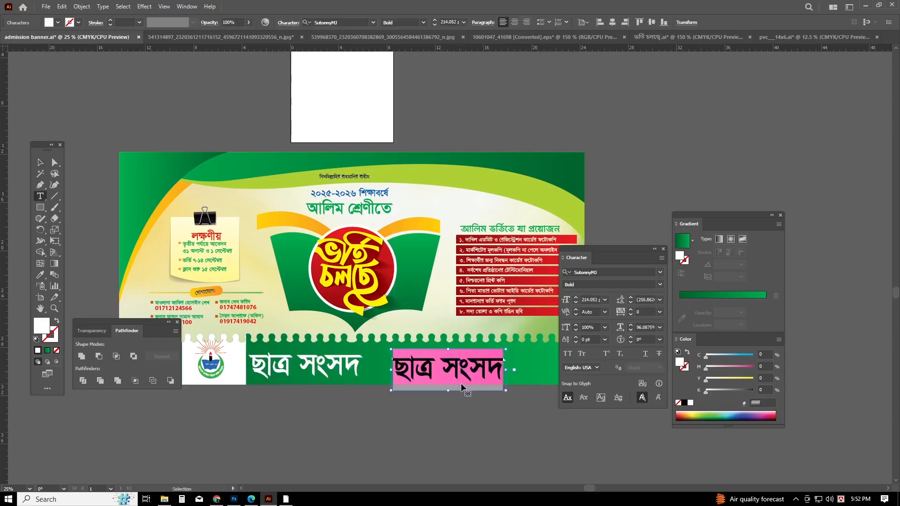
{"action": "key", "text": "ctrl+v"}
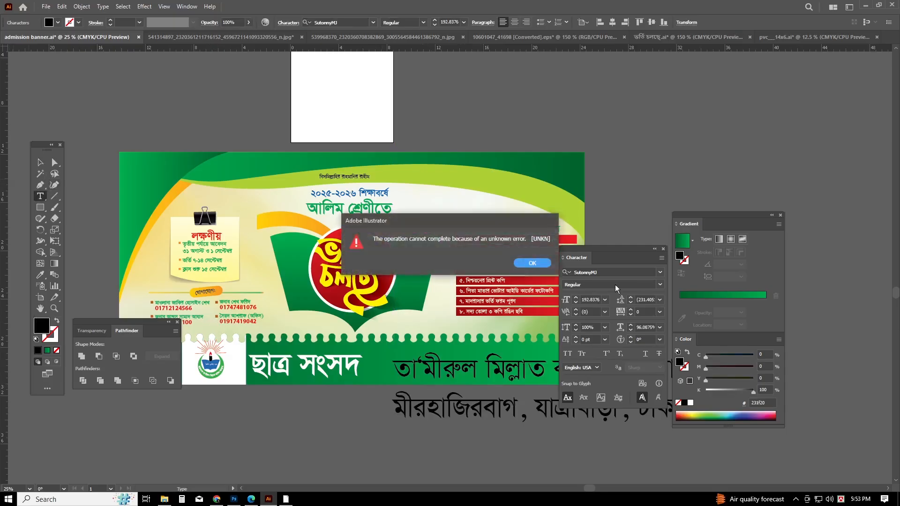
Fit the two-line madrasa name and address text in white on the green strip beside ছাত্র সংসদ.
{"action": "left_click", "coordinate": [531, 262]}
{"action": "key", "text": "v"}
{"action": "left_click", "coordinate": [436, 414]}
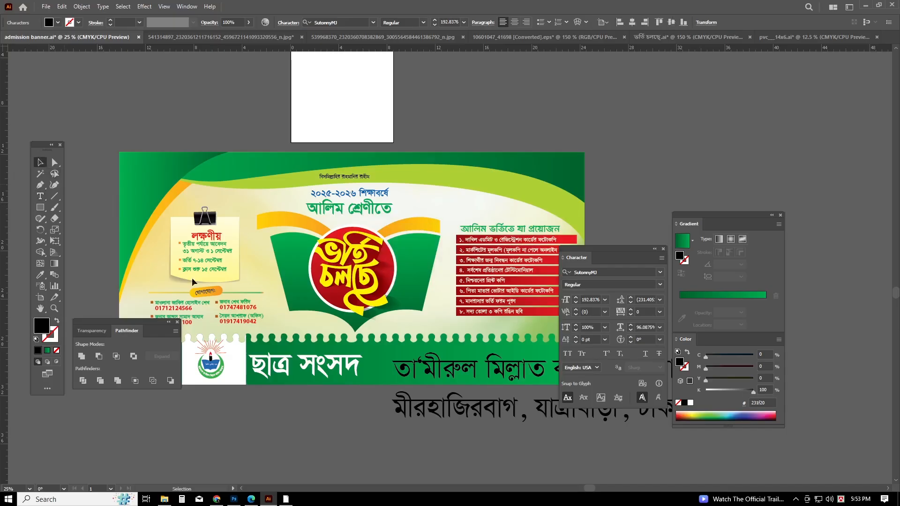
{"action": "left_click", "coordinate": [690, 402]}
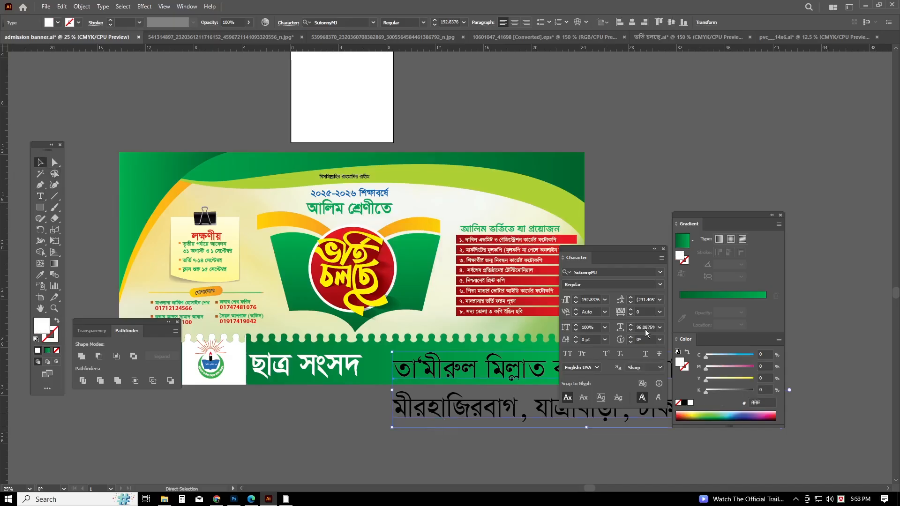
{"action": "scroll", "coordinate": [328, 248], "scroll_direction": "right", "scroll_amount": 1}
{"action": "left_click", "coordinate": [660, 284]}
{"action": "left_click", "coordinate": [585, 317]}
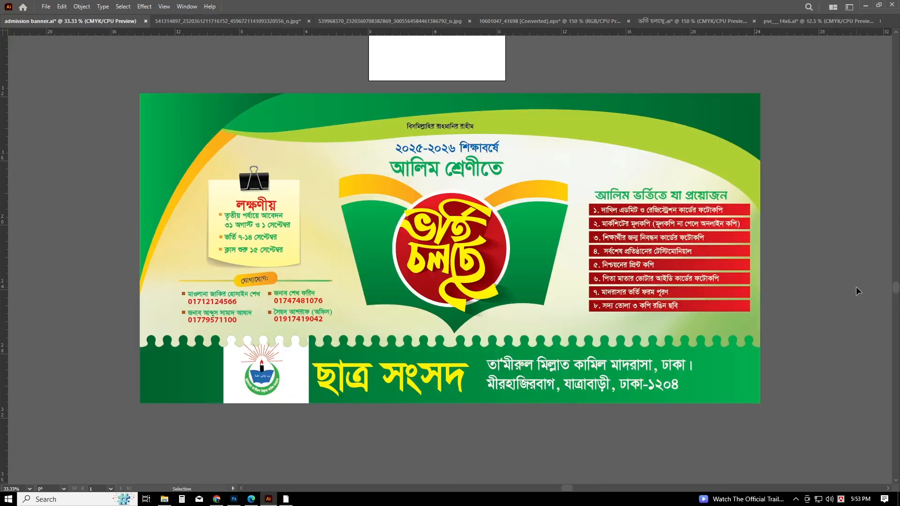
{"action": "scroll", "coordinate": [867, 289], "scroll_direction": "left", "scroll_amount": 1}
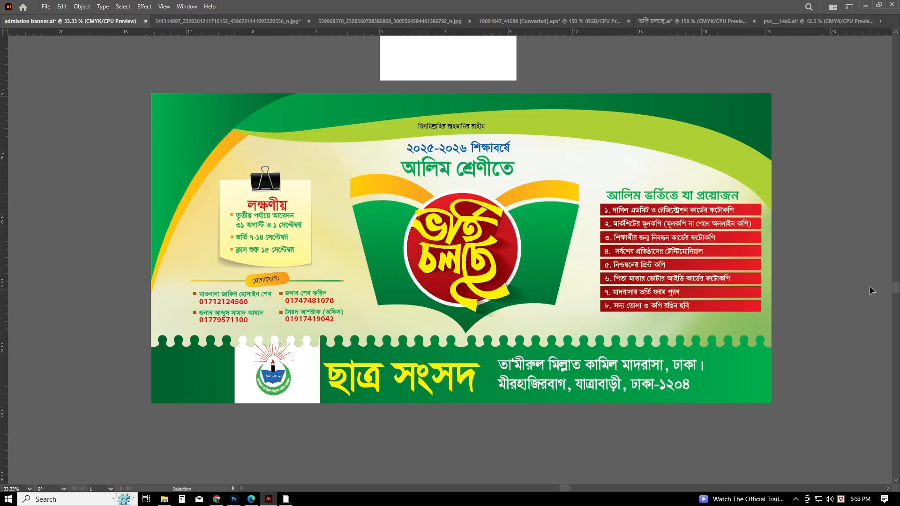
{"action": "scroll", "coordinate": [870, 291], "scroll_direction": "down", "scroll_amount": 1}
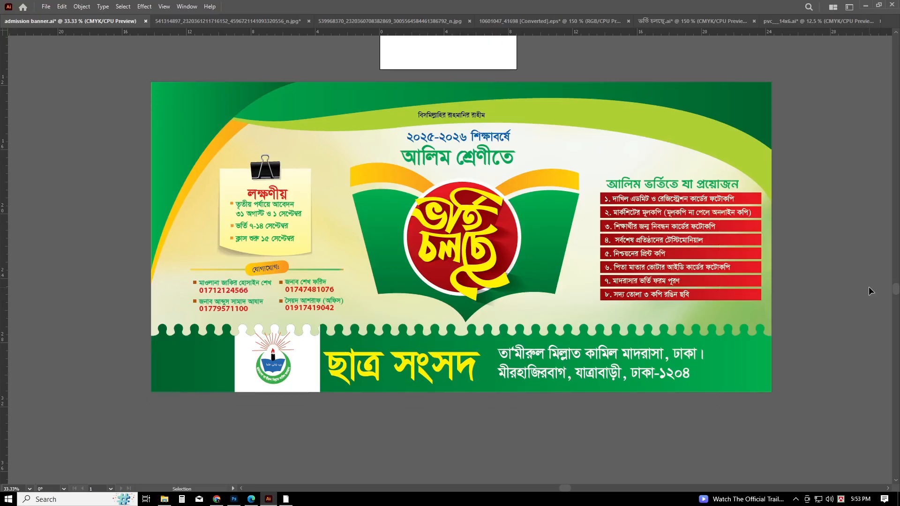
{"action": "scroll", "coordinate": [873, 289], "scroll_direction": "up", "scroll_amount": 2}
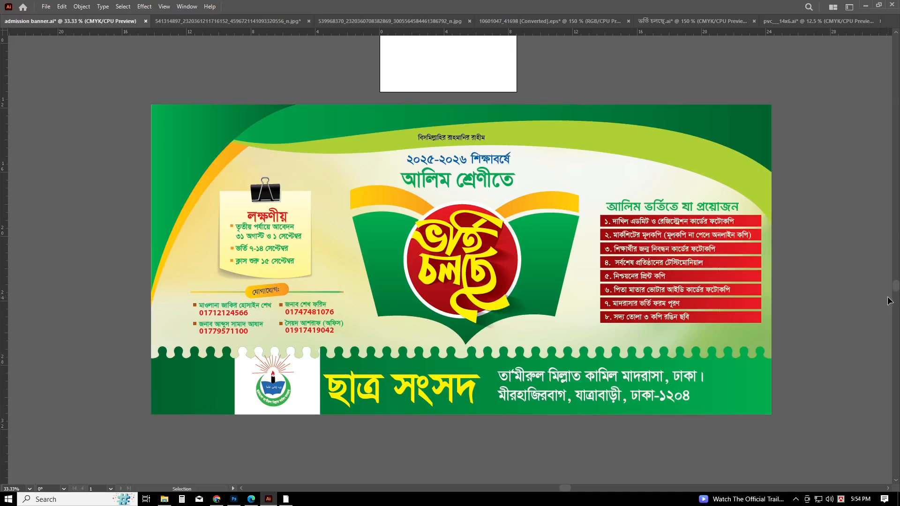
{"action": "scroll", "coordinate": [889, 301], "scroll_direction": "down", "scroll_amount": 2}
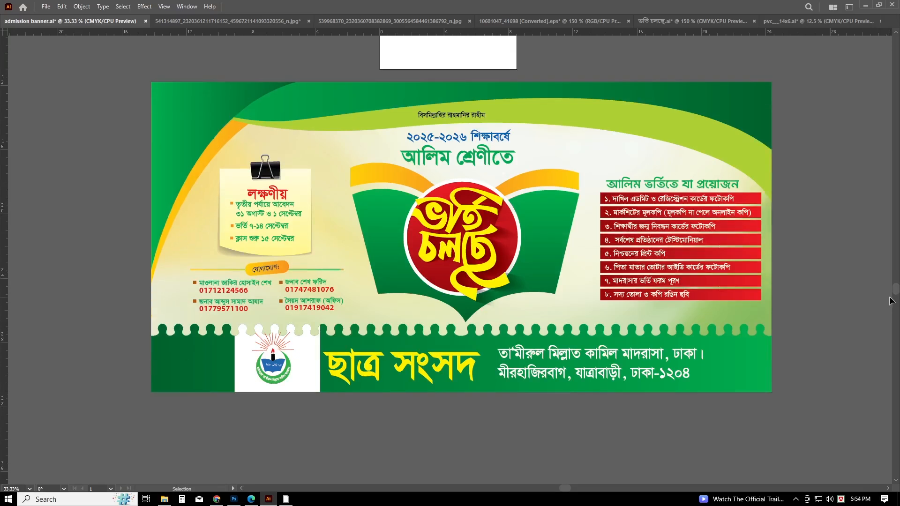
{"action": "scroll", "coordinate": [892, 301], "scroll_direction": "up", "scroll_amount": 3}
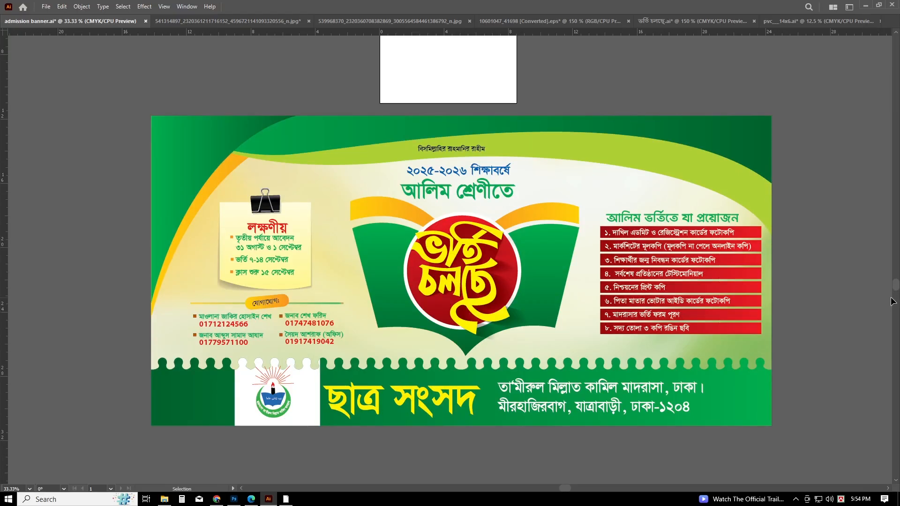
{"action": "scroll", "coordinate": [893, 301], "scroll_direction": "left", "scroll_amount": 1}
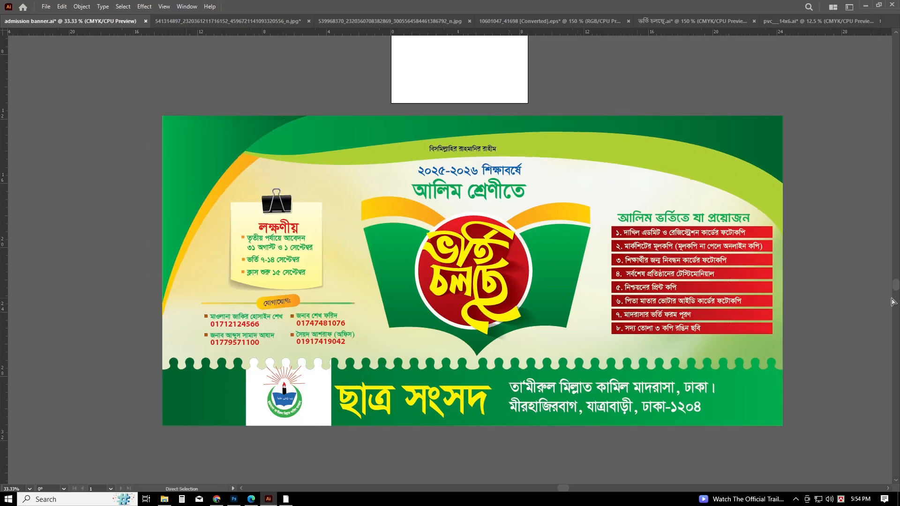
{"action": "scroll", "coordinate": [893, 302], "scroll_direction": "right", "scroll_amount": 2}
{"action": "scroll", "coordinate": [893, 302], "scroll_direction": "up", "scroll_amount": 1}
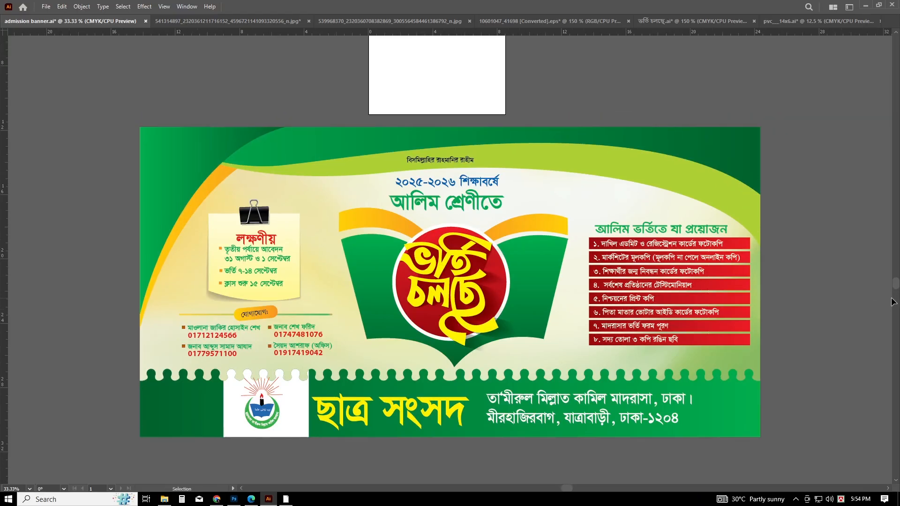
Slightly enlarge the বিসমিল্লাহির রাহমানির রাহীম line above the ২০২৫-২০২৬ শিক্ষাবর্ষে heading, scaling it about its centre.
{"action": "left_click", "coordinate": [457, 163]}
{"action": "left_click_drag", "start_coordinate": [477, 163], "coordinate": [482, 166]}
{"action": "left_click", "coordinate": [623, 106]}
{"action": "scroll", "coordinate": [835, 139], "scroll_direction": "up", "scroll_amount": 2}
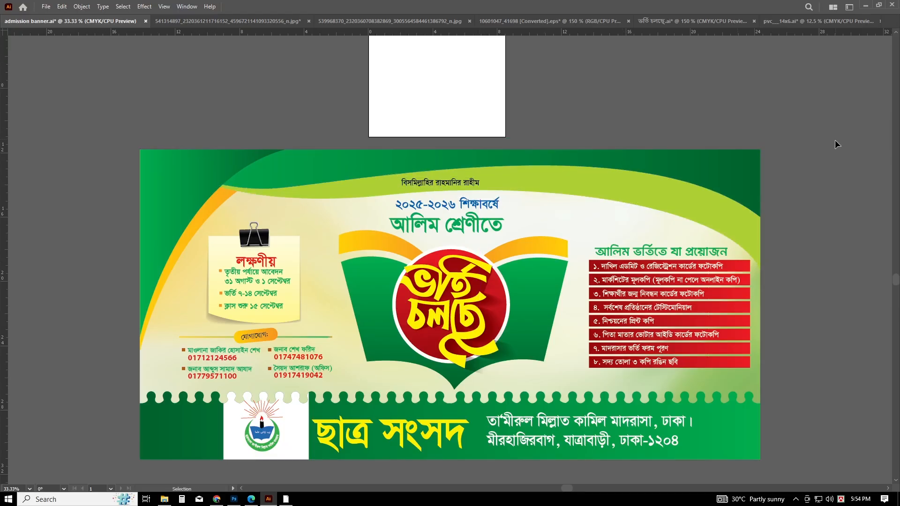
{"action": "scroll", "coordinate": [838, 154], "scroll_direction": "up", "scroll_amount": 1}
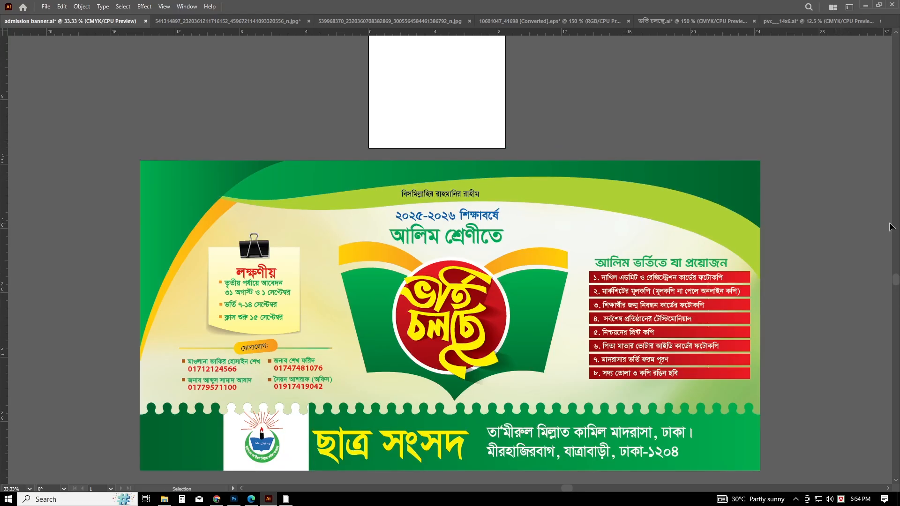
{"action": "scroll", "coordinate": [892, 227], "scroll_direction": "left", "scroll_amount": 1}
{"action": "scroll", "coordinate": [891, 227], "scroll_direction": "down", "scroll_amount": 2}
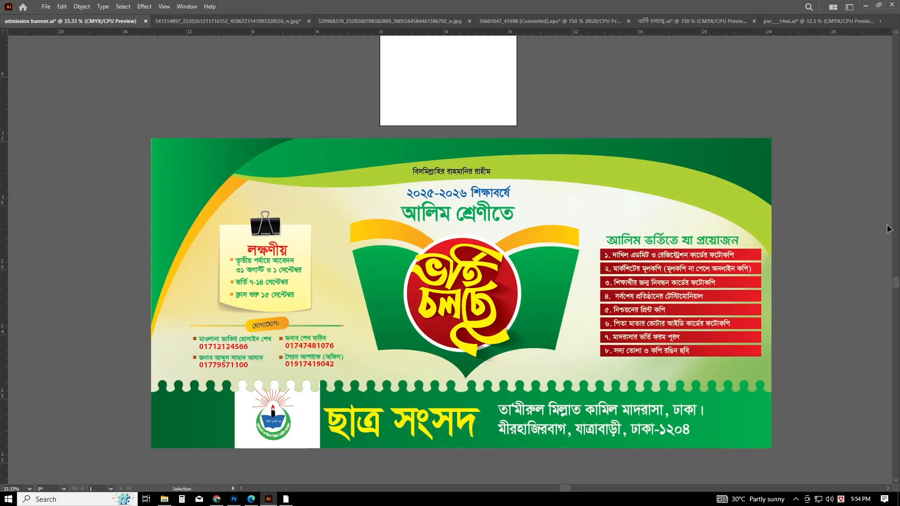
{"action": "scroll", "coordinate": [872, 232], "scroll_direction": "down", "scroll_amount": 2}
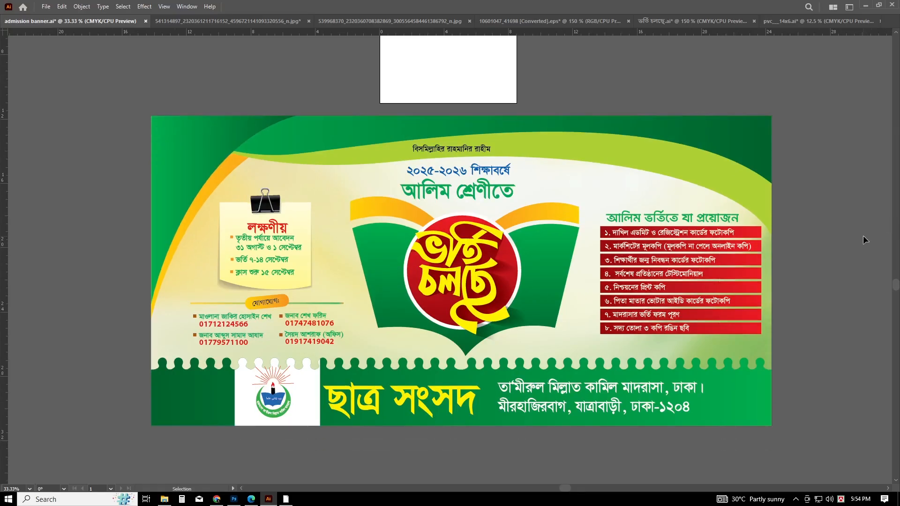